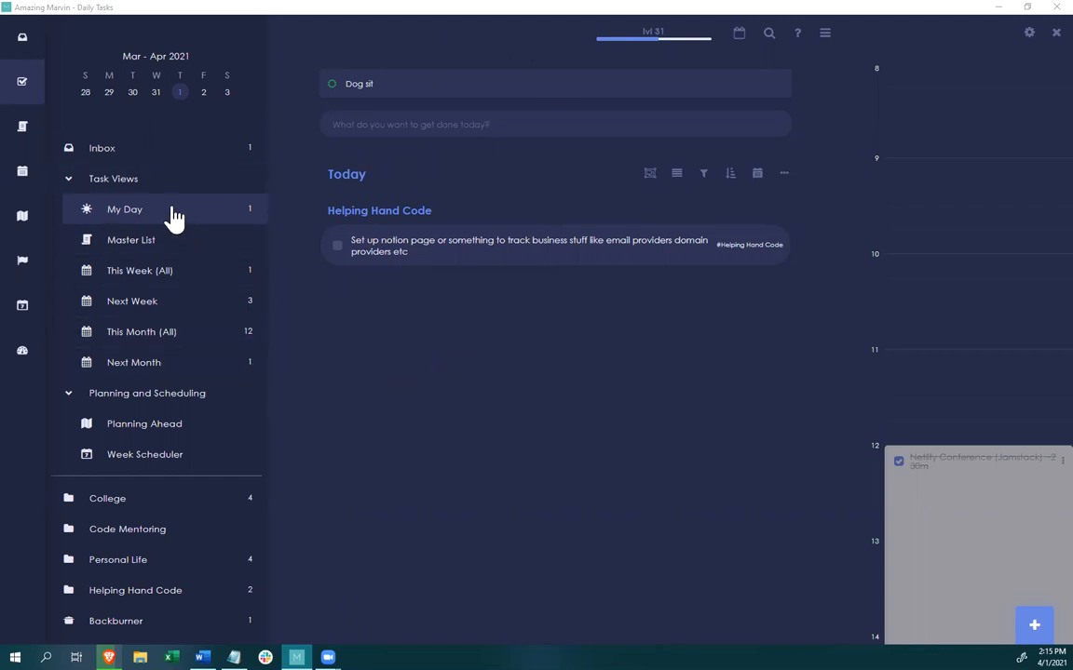
Look over the sidebar's task views and category folders, and open the This Week (All) list.
{"action": "scroll", "coordinate": [172, 587], "scroll_direction": "down", "scroll_amount": 1}
{"action": "scroll", "coordinate": [151, 540], "scroll_direction": "up", "scroll_amount": 1}
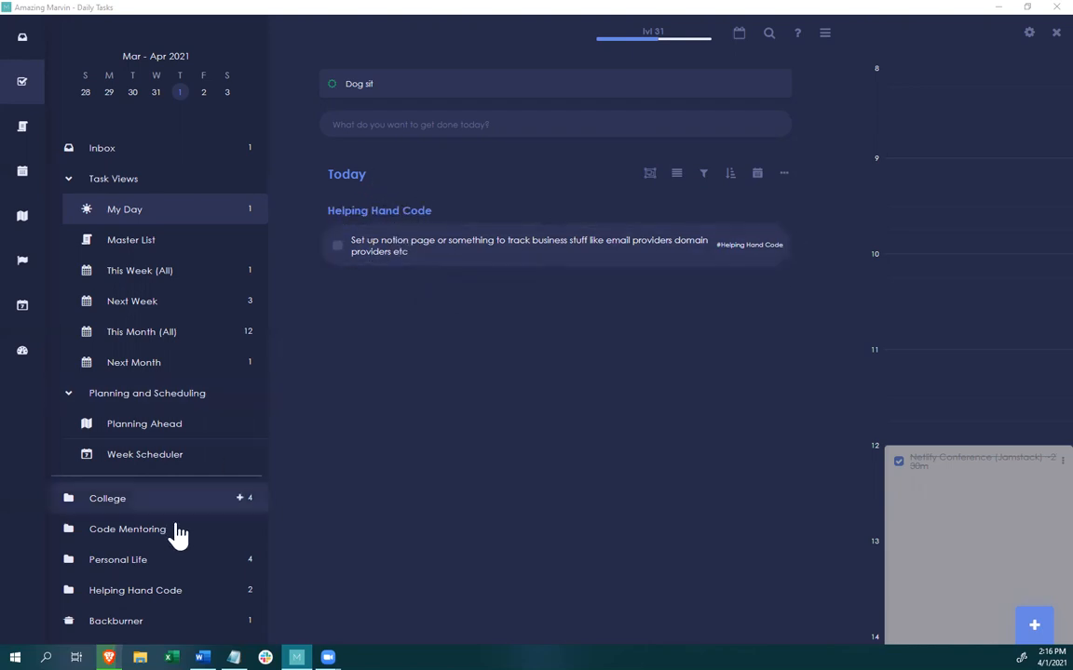
{"action": "scroll", "coordinate": [173, 532], "scroll_direction": "down", "scroll_amount": 1}
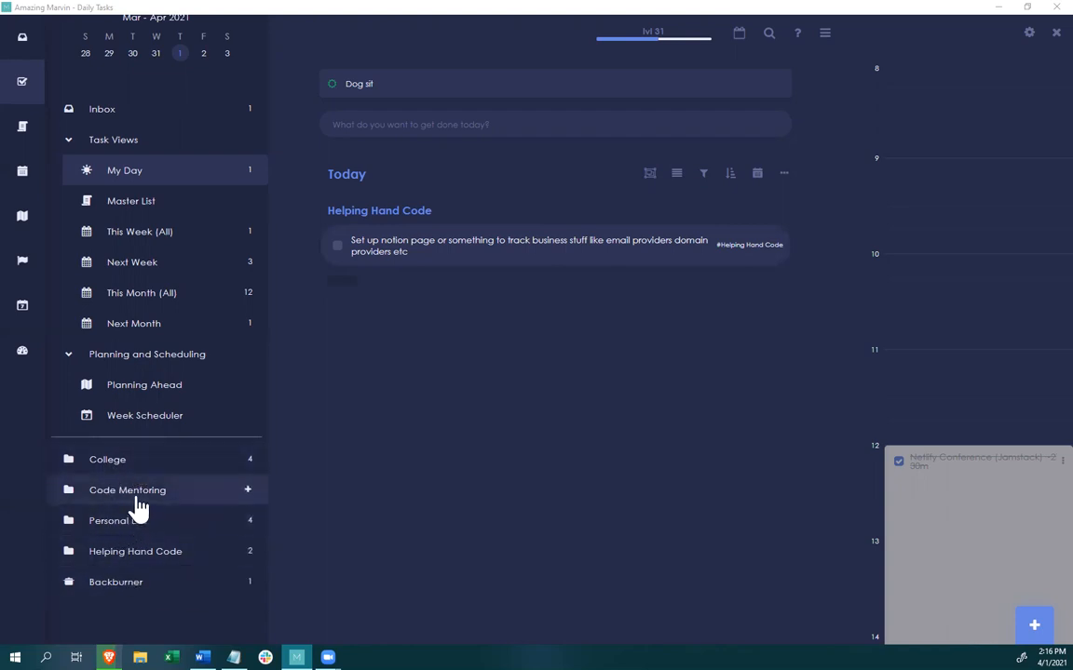
{"action": "scroll", "coordinate": [163, 369], "scroll_direction": "up", "scroll_amount": 1}
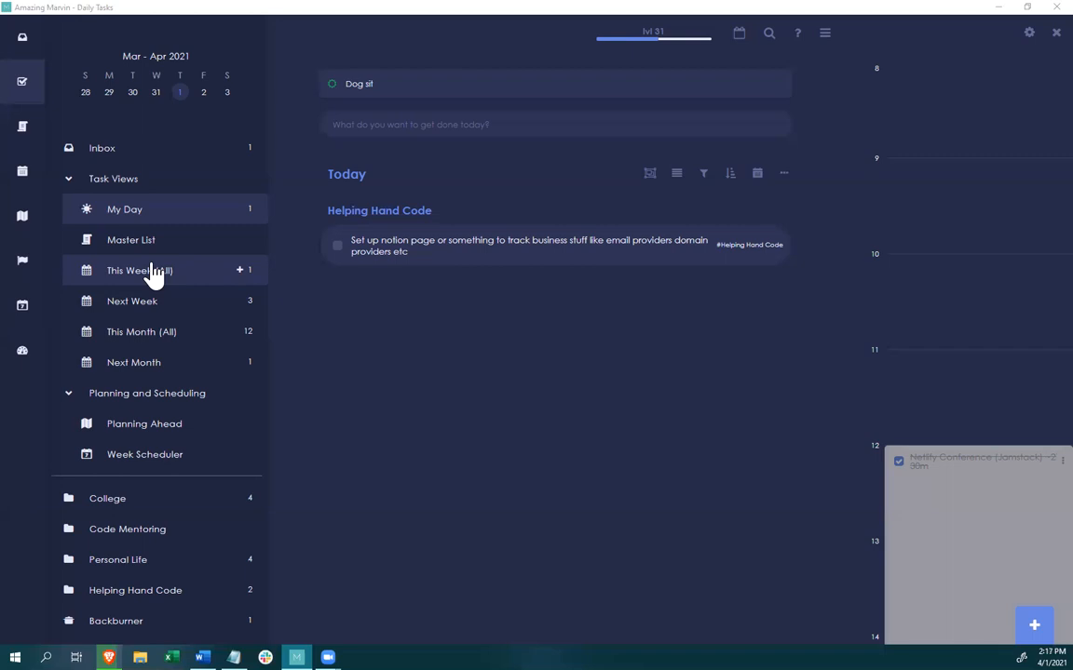
{"action": "left_click", "coordinate": [102, 274]}
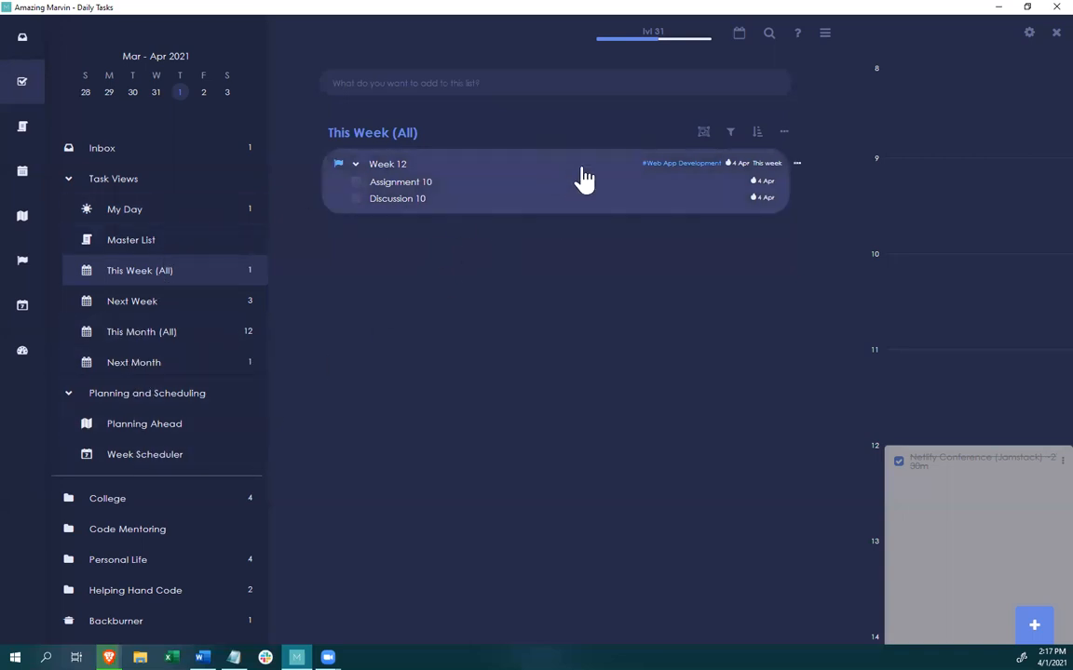
Open the Strategies page and search it for "Smart Lists".
{"action": "left_click", "coordinate": [823, 36]}
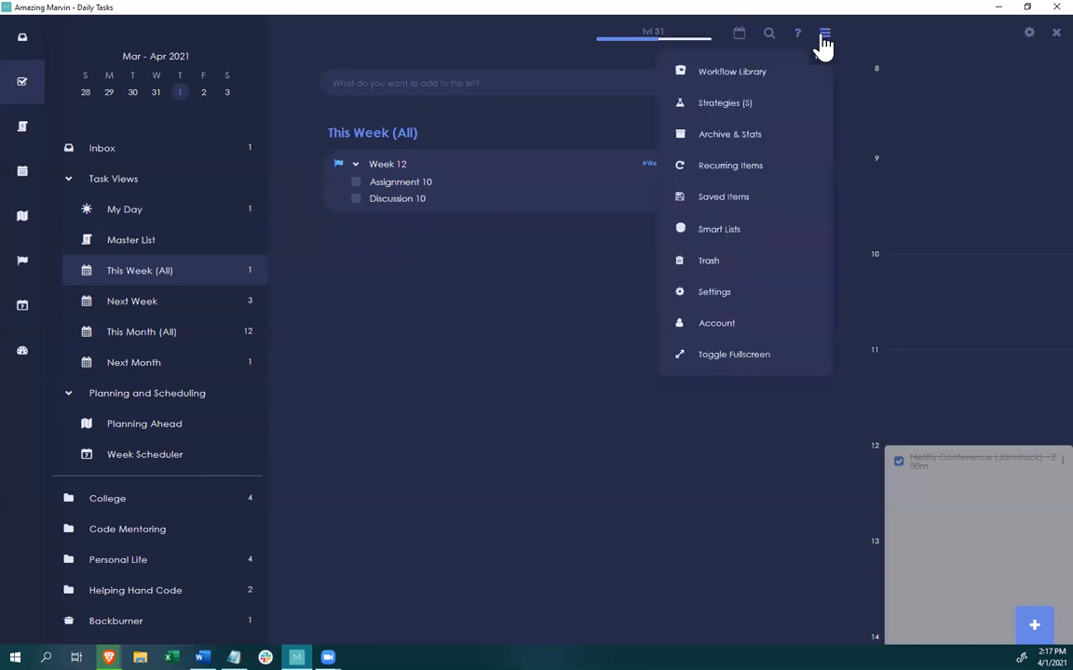
{"action": "left_click", "coordinate": [719, 104]}
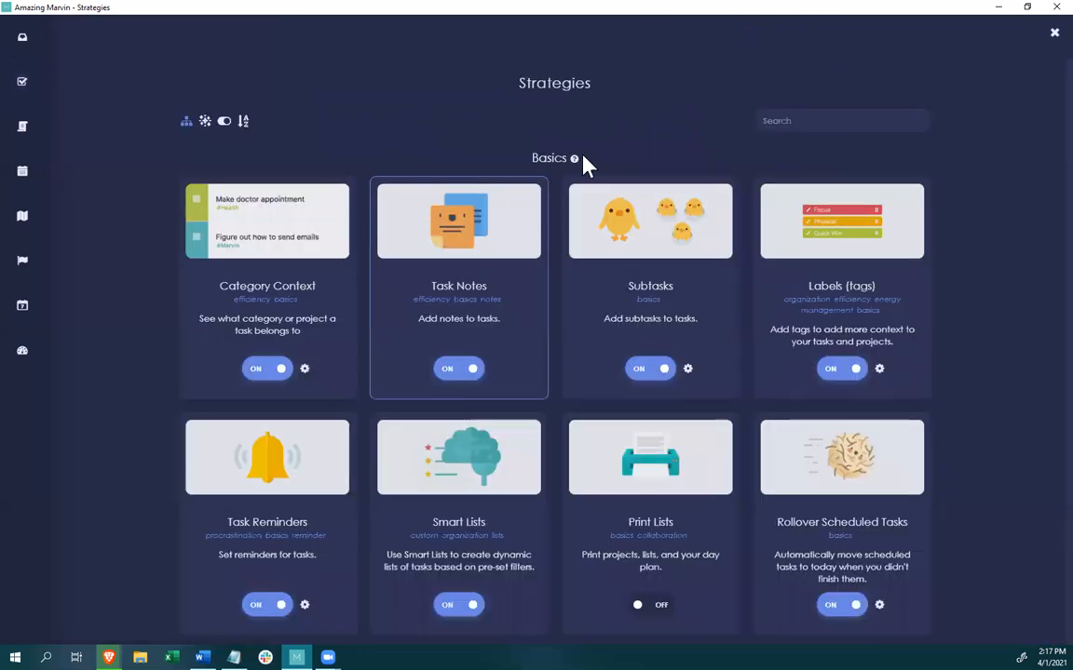
{"action": "left_click", "coordinate": [796, 121]}
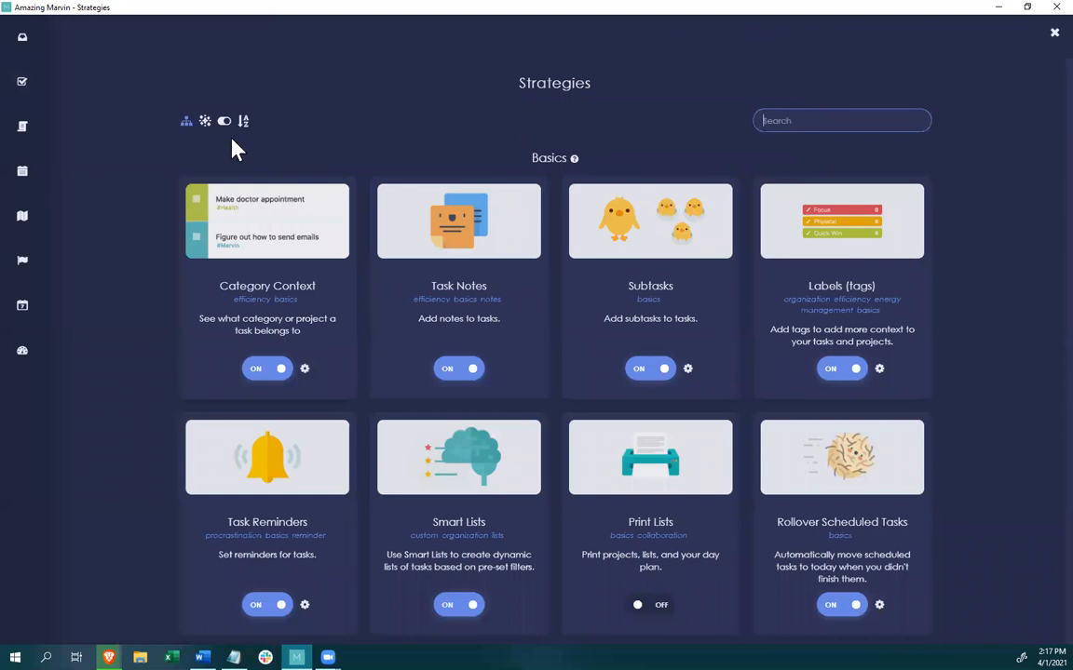
{"action": "scroll", "coordinate": [330, 304], "scroll_direction": "down", "scroll_amount": 4}
{"action": "scroll", "coordinate": [333, 375], "scroll_direction": "up", "scroll_amount": 2}
{"action": "scroll", "coordinate": [331, 374], "scroll_direction": "up", "scroll_amount": 2}
{"action": "type", "text": "s"}
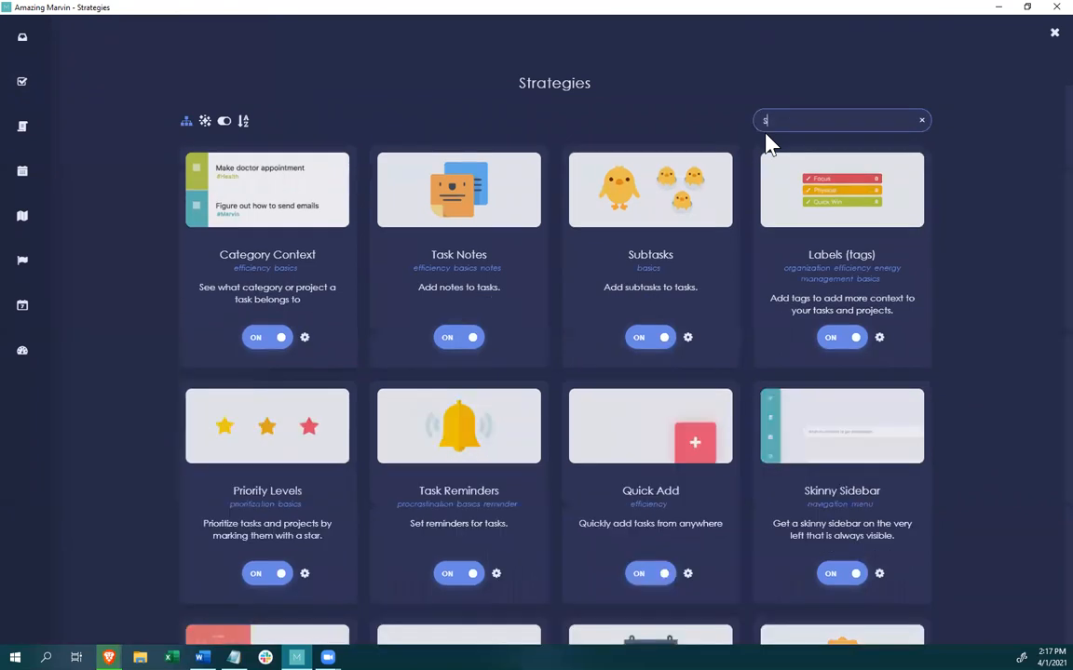
{"action": "type", "text": "mart Lists"}
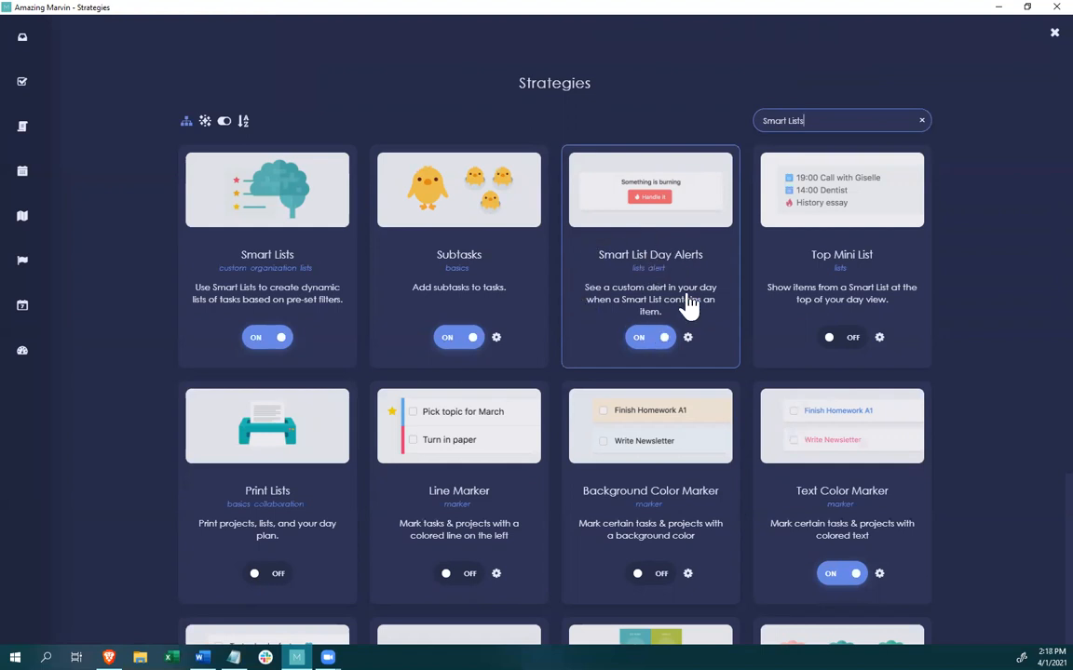
View the description of the Smart Lists strategy, and return to the daily tasks.
{"action": "left_click", "coordinate": [223, 296]}
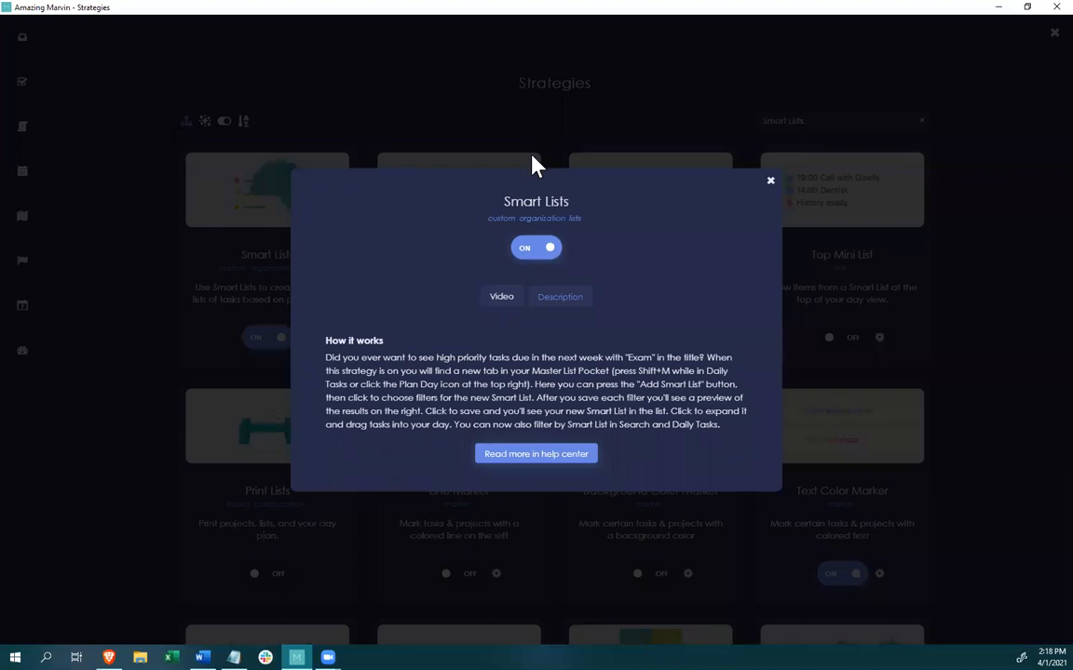
{"action": "left_click", "coordinate": [577, 300]}
{"action": "left_click", "coordinate": [770, 181]}
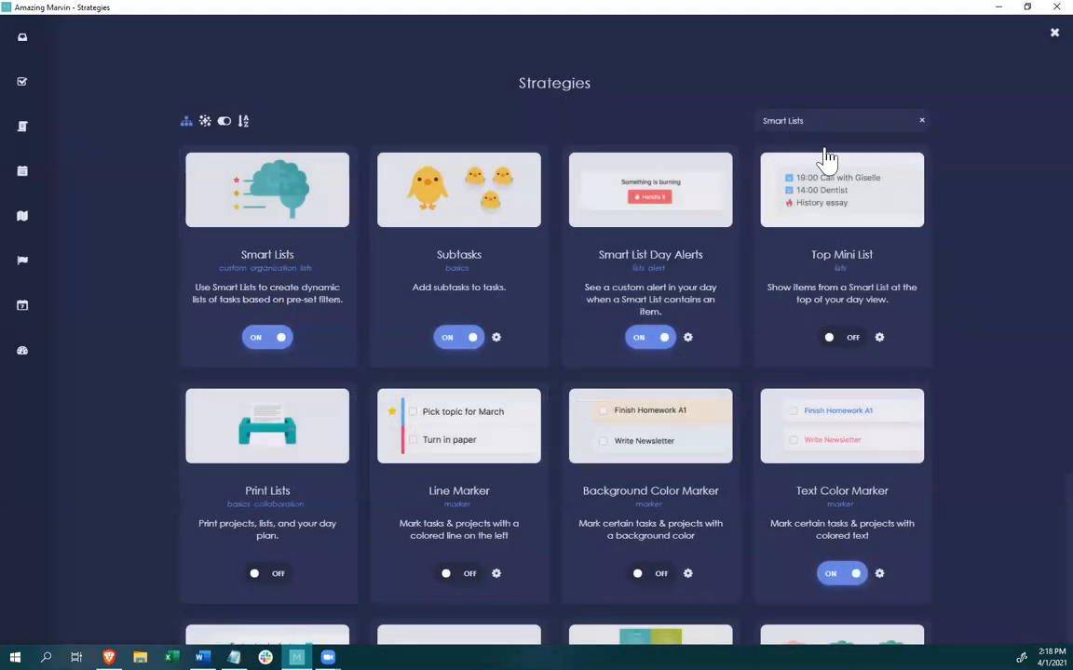
{"action": "left_click", "coordinate": [1043, 37]}
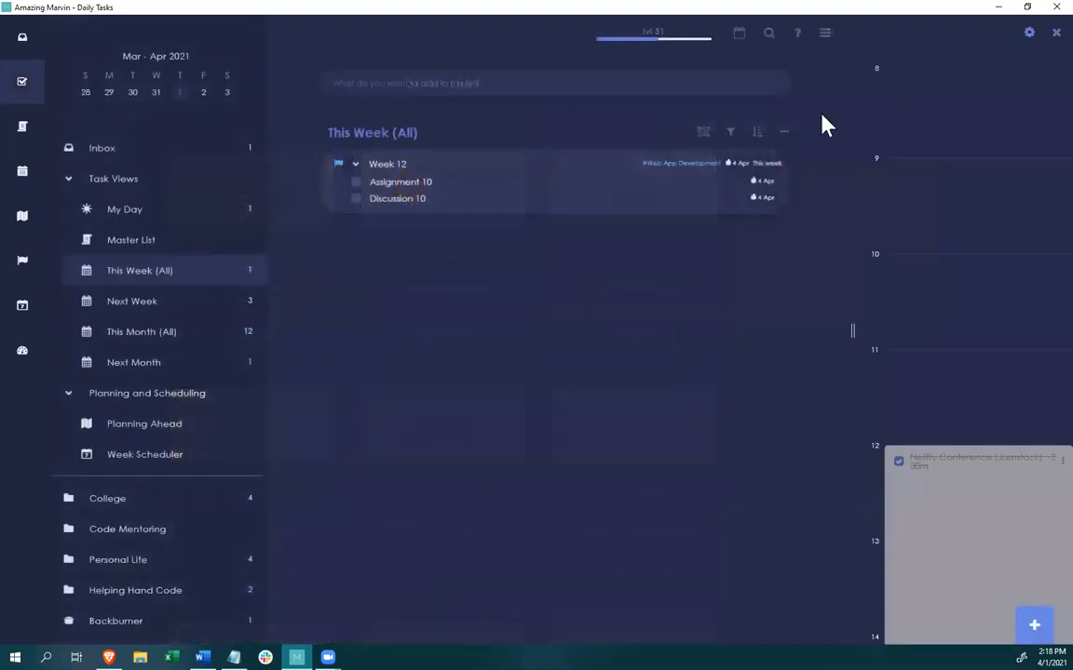
Open the Smart Lists overview and start a new smart list named "Future Things".
{"action": "left_click", "coordinate": [824, 37]}
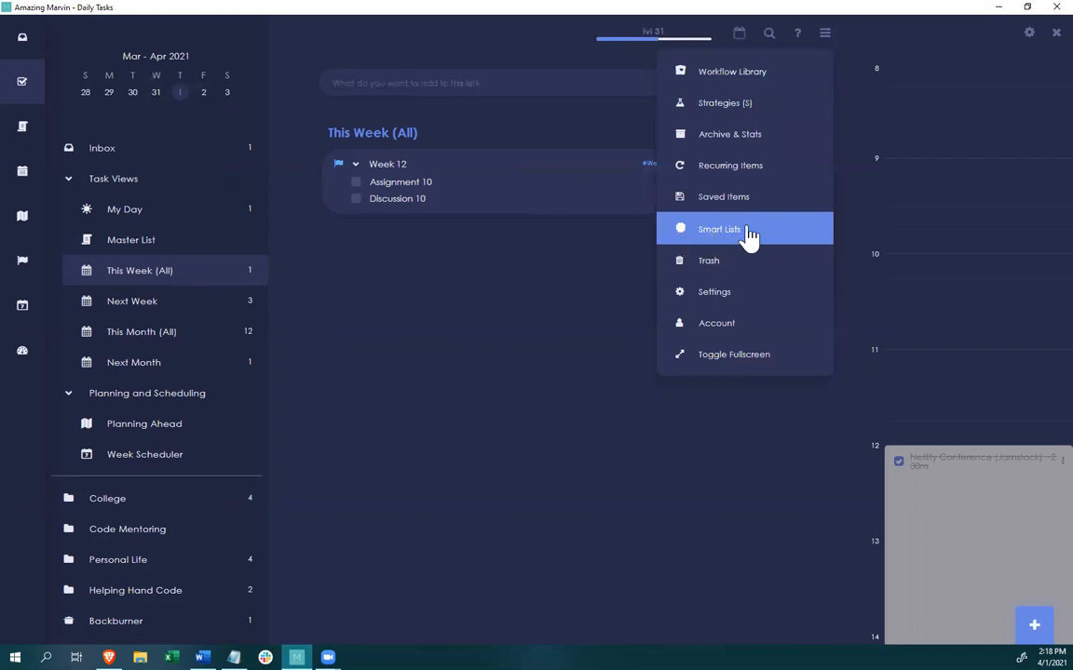
{"action": "left_click", "coordinate": [719, 239]}
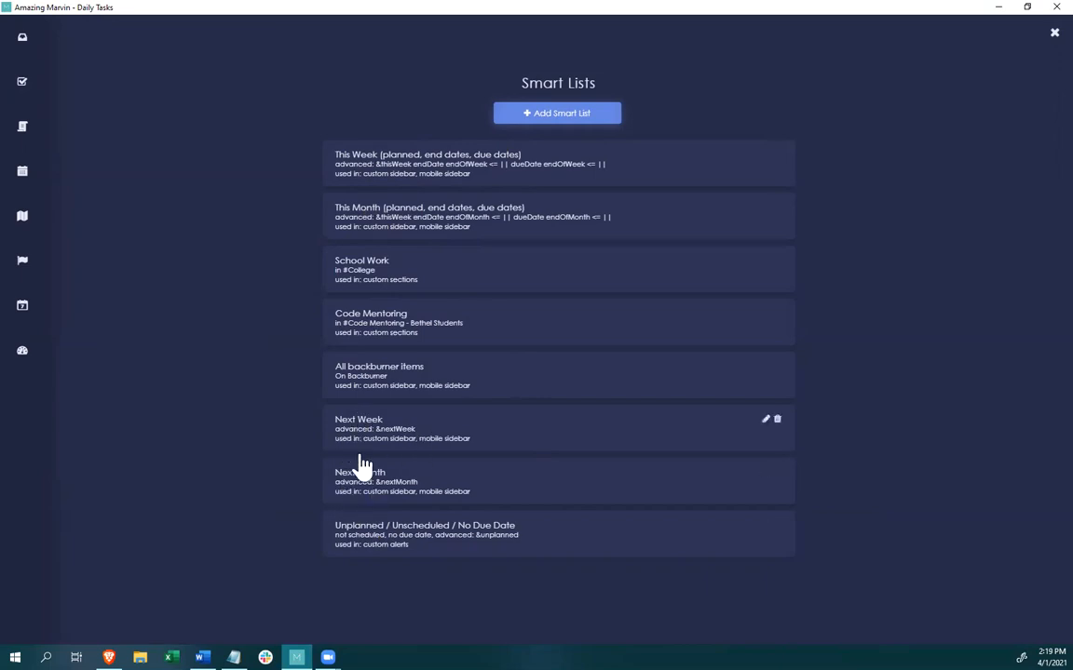
{"action": "left_click", "coordinate": [552, 115]}
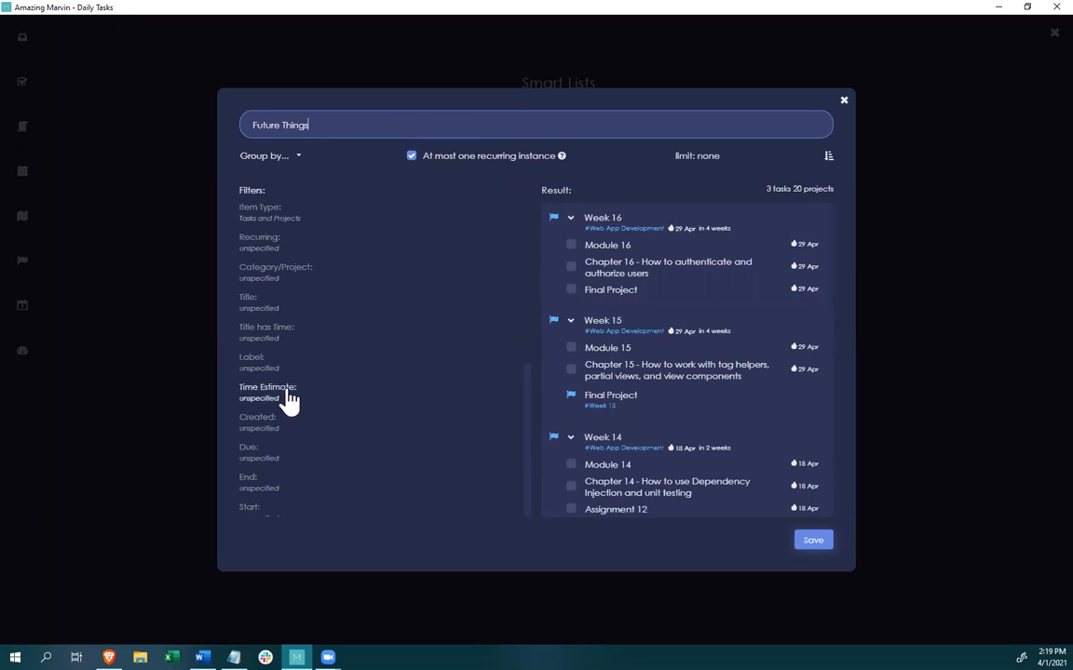
Examine the available filters and the preview of matching tasks and projects for the new smart list.
{"action": "scroll", "coordinate": [272, 445], "scroll_direction": "down", "scroll_amount": 2}
{"action": "scroll", "coordinate": [275, 448], "scroll_direction": "down", "scroll_amount": 2}
{"action": "scroll", "coordinate": [276, 382], "scroll_direction": "up", "scroll_amount": 6}
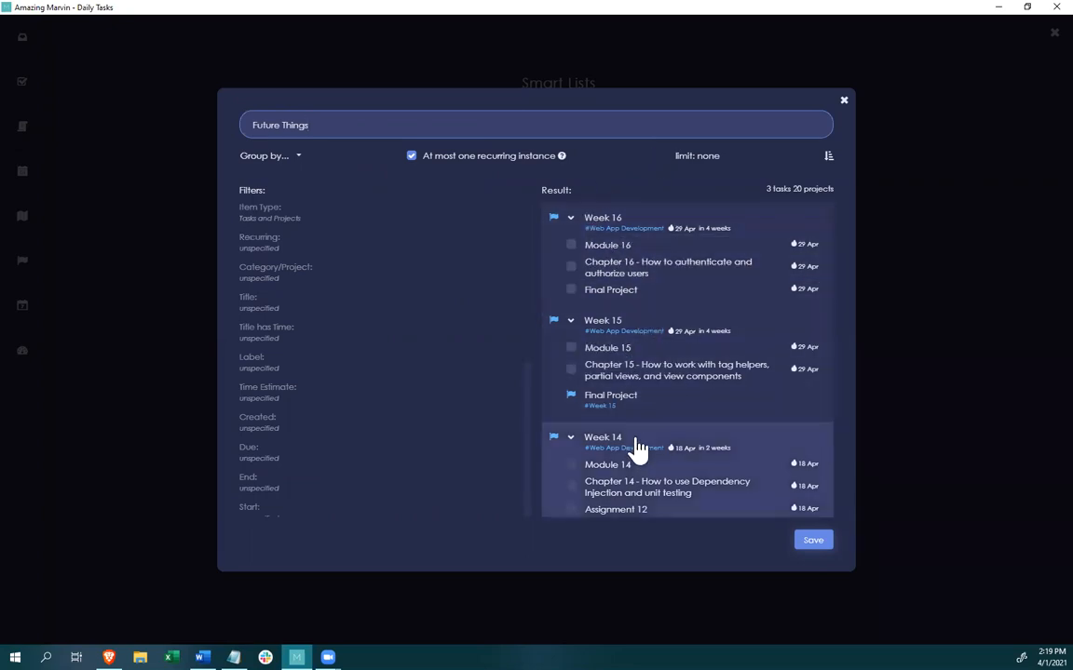
{"action": "scroll", "coordinate": [640, 451], "scroll_direction": "down", "scroll_amount": 1}
{"action": "scroll", "coordinate": [636, 461], "scroll_direction": "down", "scroll_amount": 2}
{"action": "scroll", "coordinate": [637, 452], "scroll_direction": "up", "scroll_amount": 3}
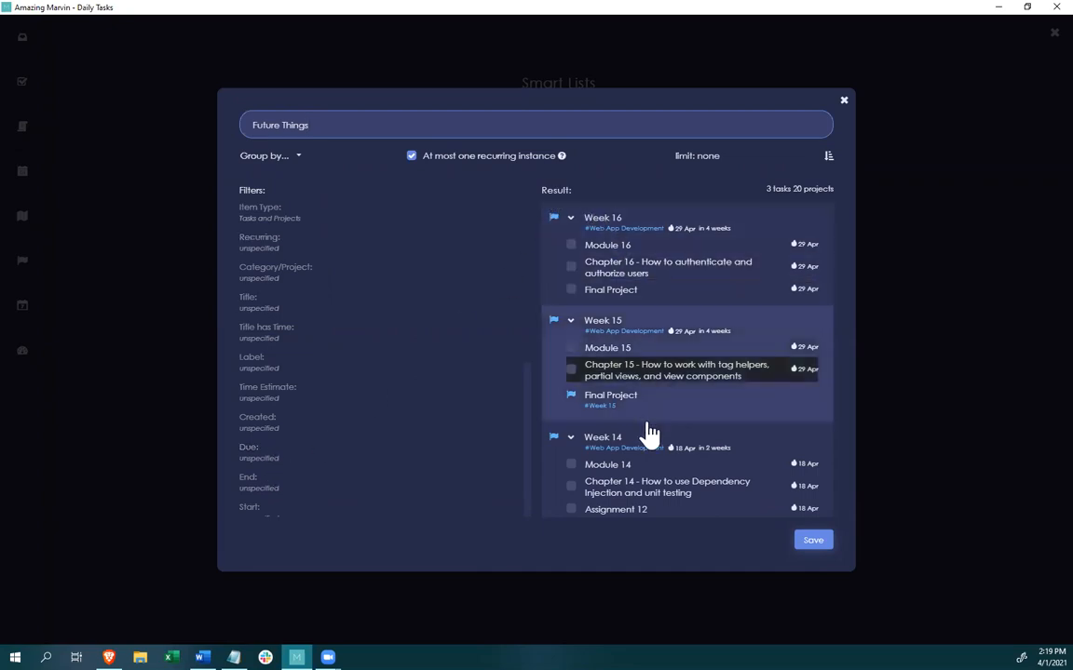
{"action": "scroll", "coordinate": [695, 499], "scroll_direction": "down", "scroll_amount": 7}
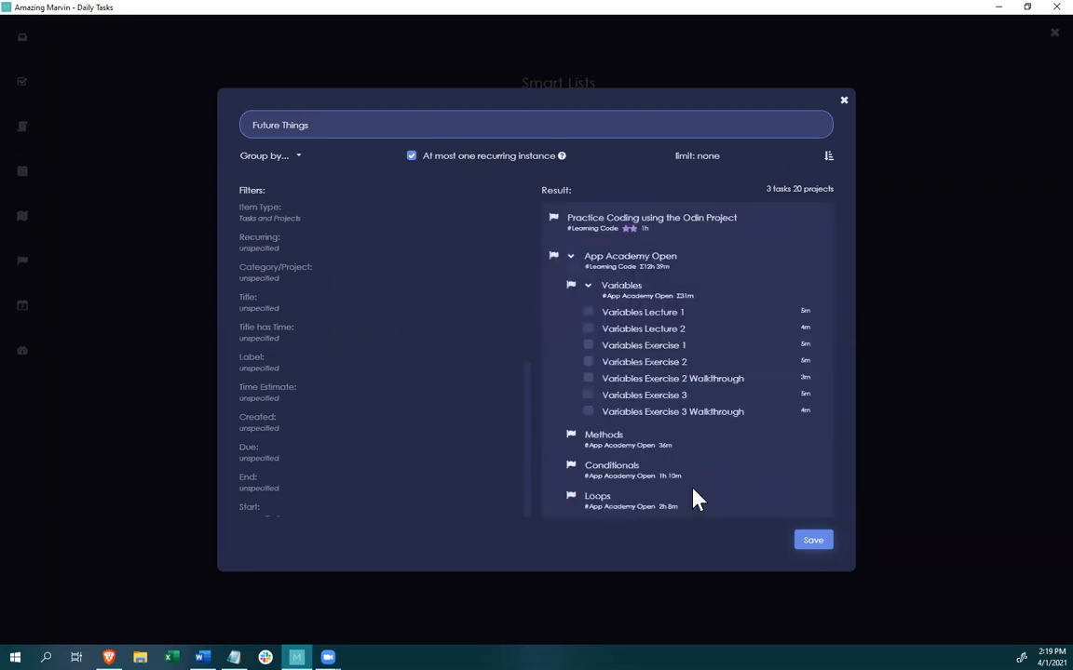
{"action": "scroll", "coordinate": [695, 498], "scroll_direction": "up", "scroll_amount": 1}
{"action": "scroll", "coordinate": [696, 499], "scroll_direction": "down", "scroll_amount": 8}
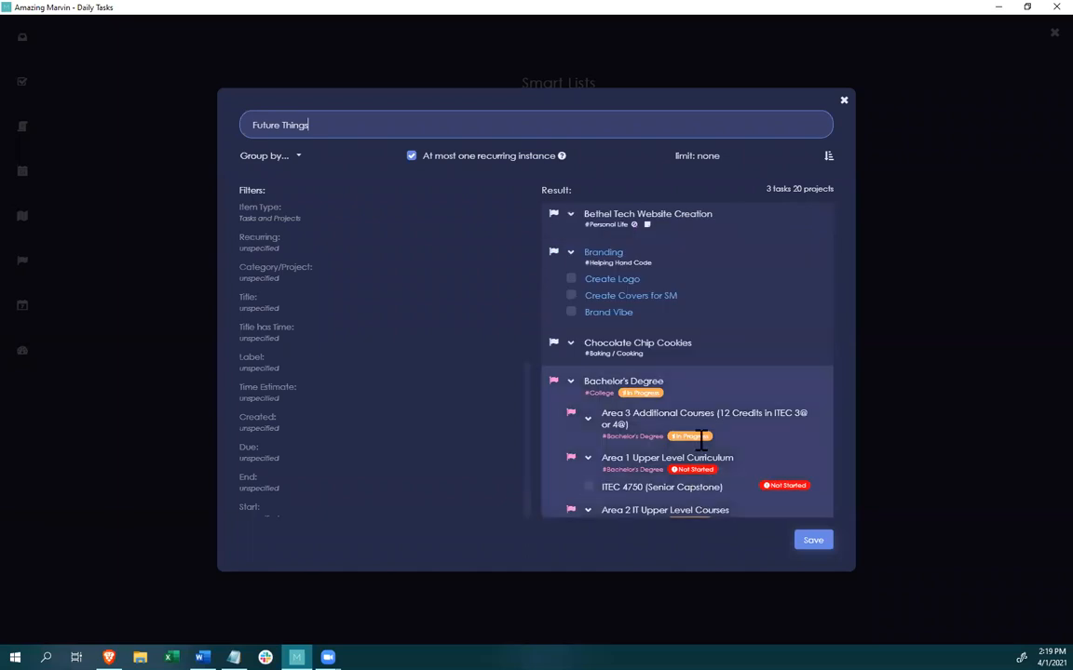
{"action": "scroll", "coordinate": [682, 382], "scroll_direction": "up", "scroll_amount": 7}
{"action": "scroll", "coordinate": [676, 366], "scroll_direction": "up", "scroll_amount": 6}
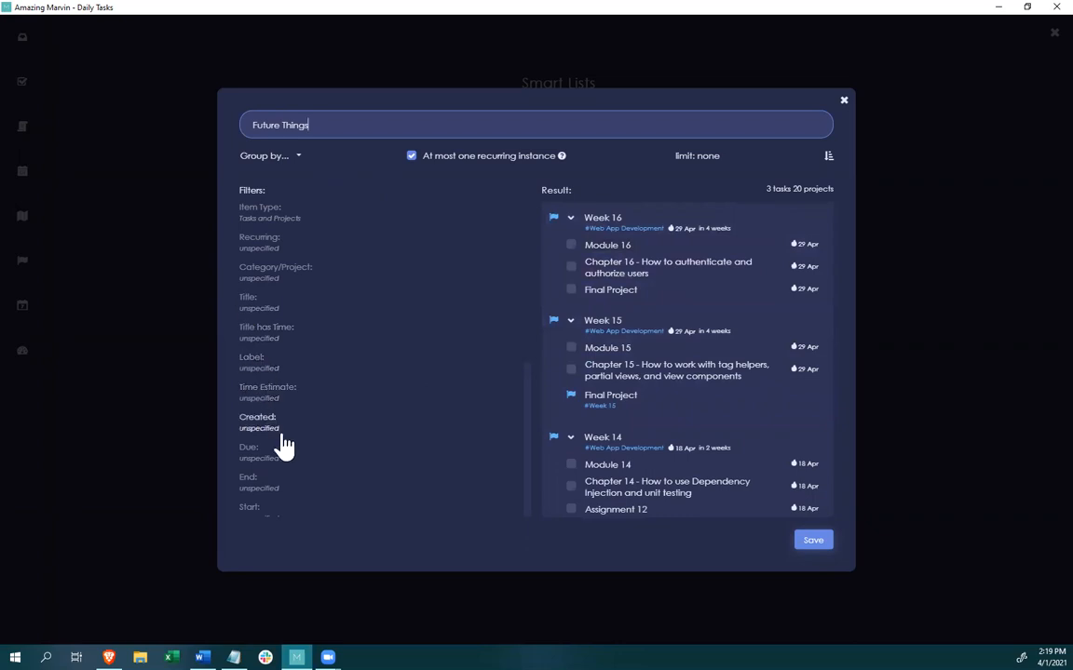
Set the smart list's Due filter to items due in more than 30 days.
{"action": "scroll", "coordinate": [282, 443], "scroll_direction": "down", "scroll_amount": 1}
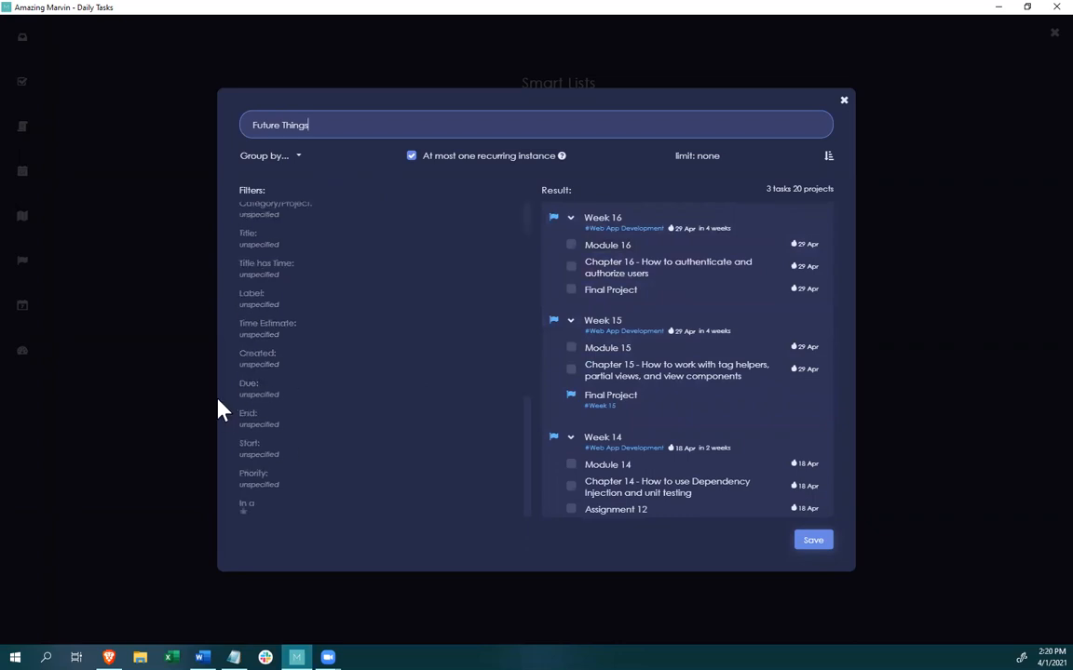
{"action": "left_click", "coordinate": [251, 400]}
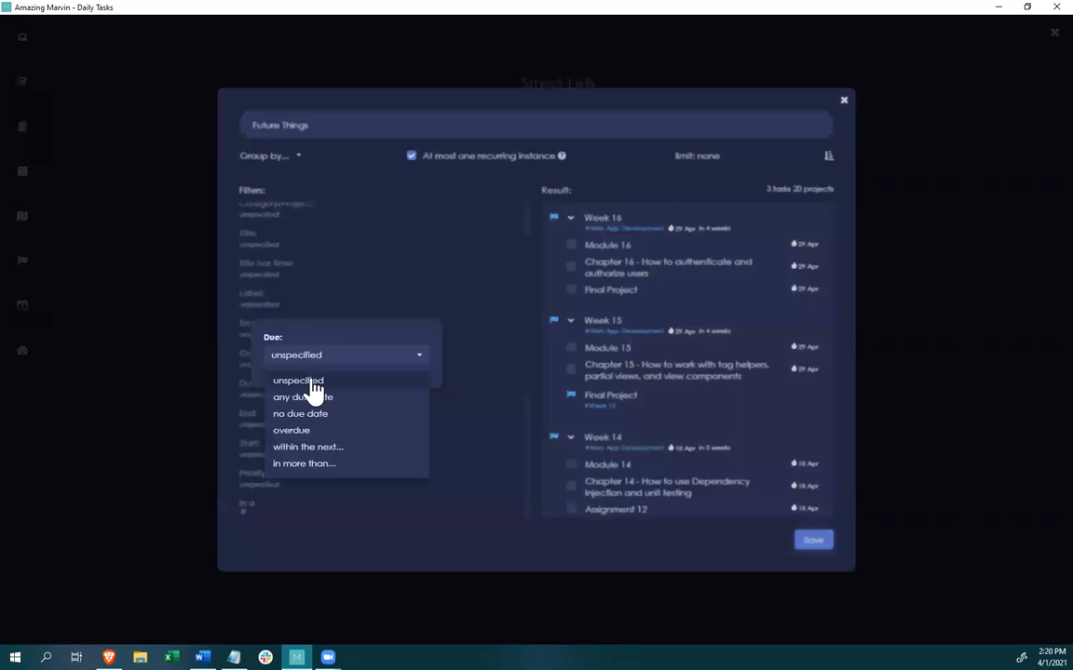
{"action": "left_click", "coordinate": [301, 464]}
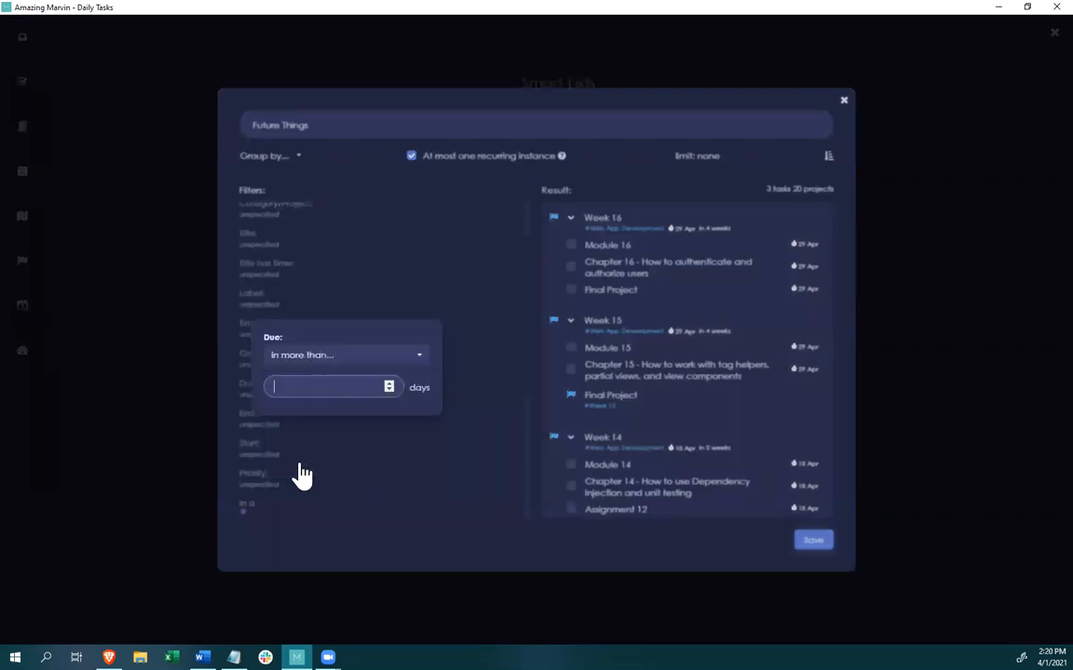
{"action": "left_click", "coordinate": [421, 389]}
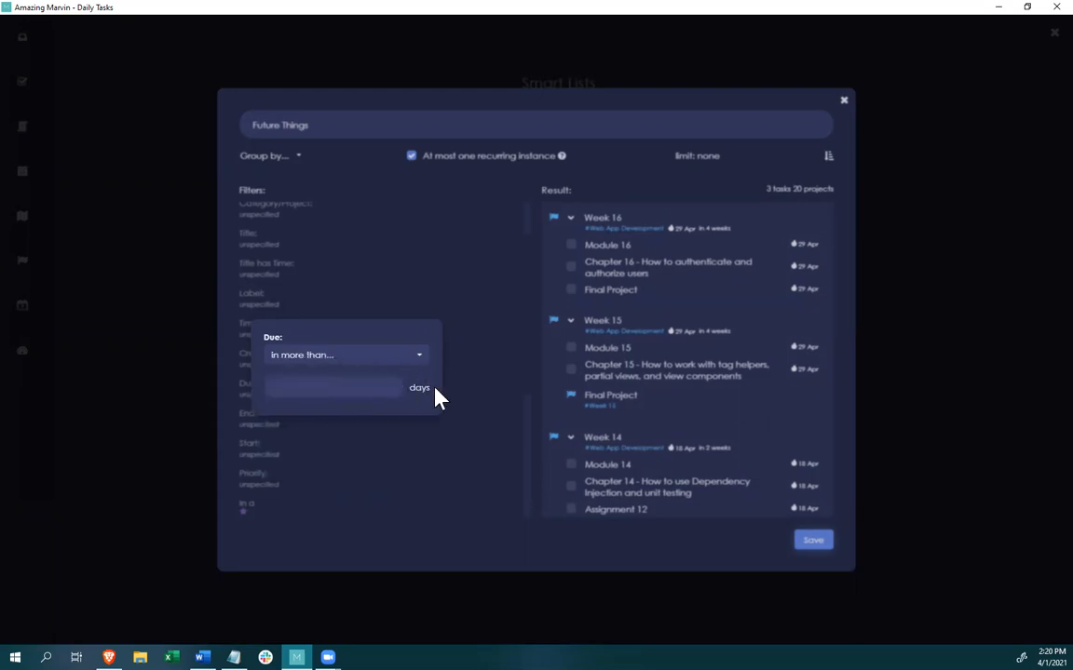
{"action": "left_click", "coordinate": [350, 389]}
{"action": "left_click", "coordinate": [382, 466]}
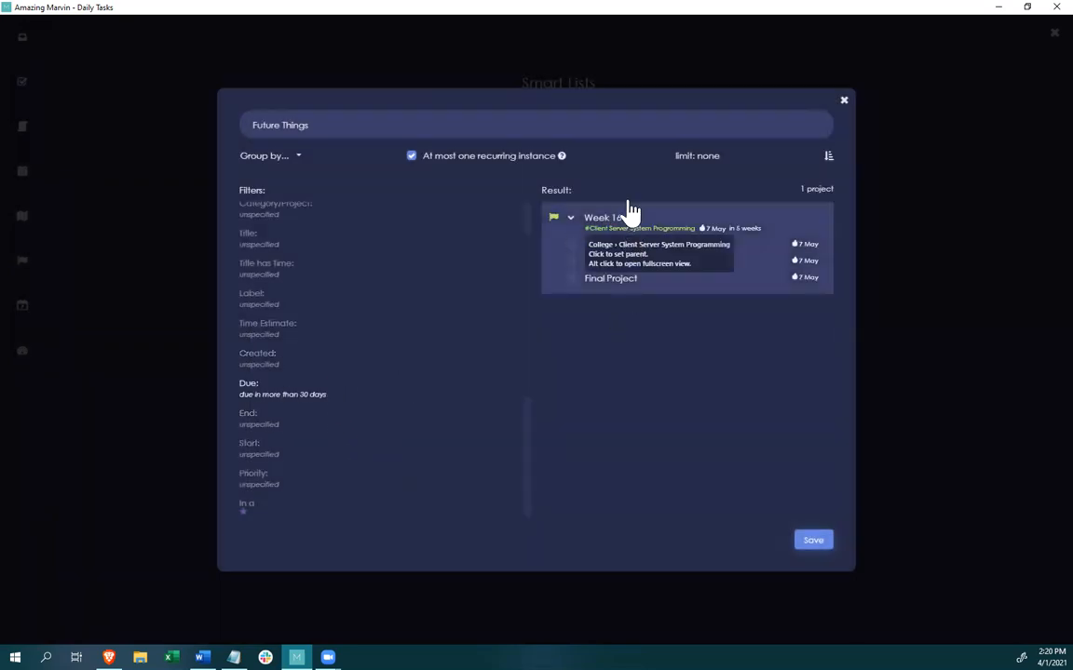
Set the smart list's Scheduled filter to after 30 days from now.
{"action": "scroll", "coordinate": [298, 456], "scroll_direction": "down", "scroll_amount": 2}
{"action": "scroll", "coordinate": [298, 456], "scroll_direction": "down", "scroll_amount": 4}
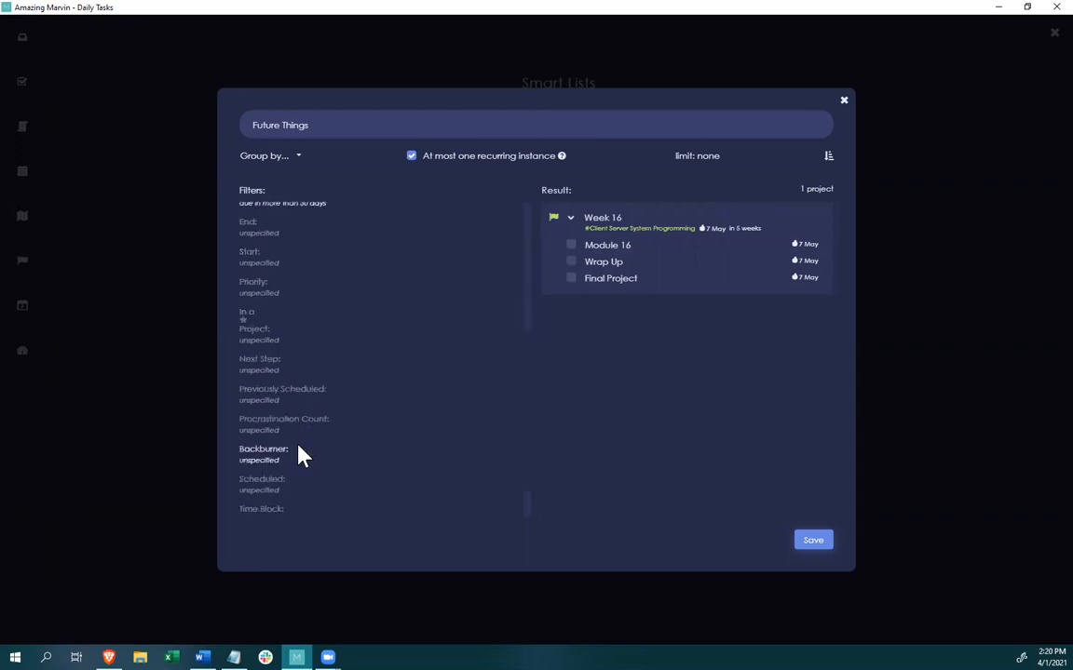
{"action": "scroll", "coordinate": [296, 437], "scroll_direction": "down", "scroll_amount": 1}
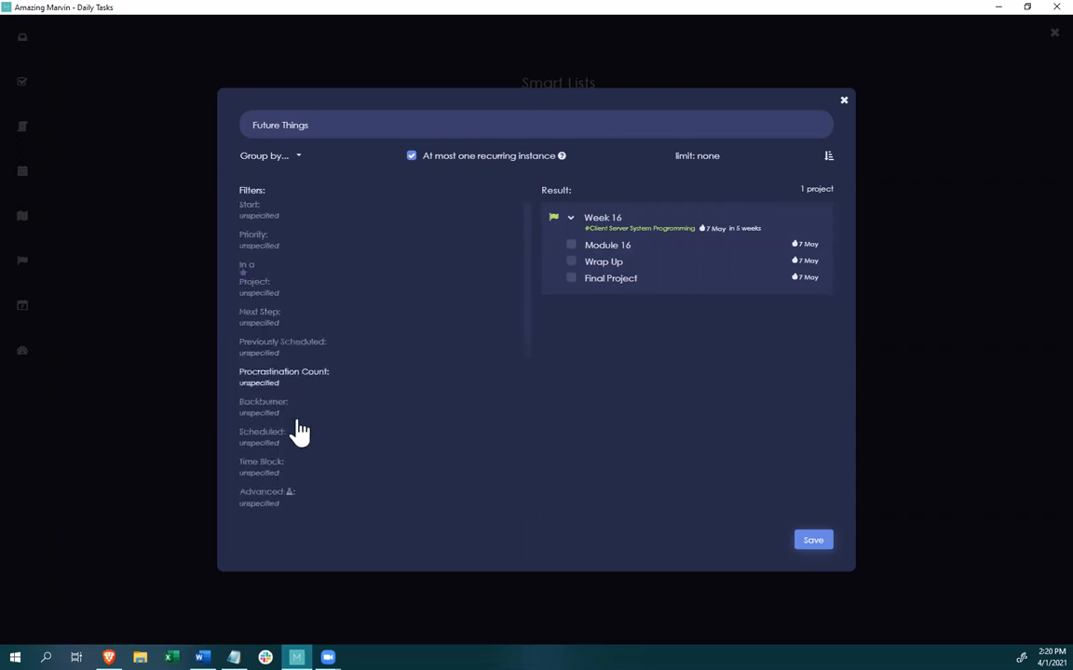
{"action": "scroll", "coordinate": [294, 447], "scroll_direction": "up", "scroll_amount": 2}
{"action": "scroll", "coordinate": [294, 445], "scroll_direction": "up", "scroll_amount": 7}
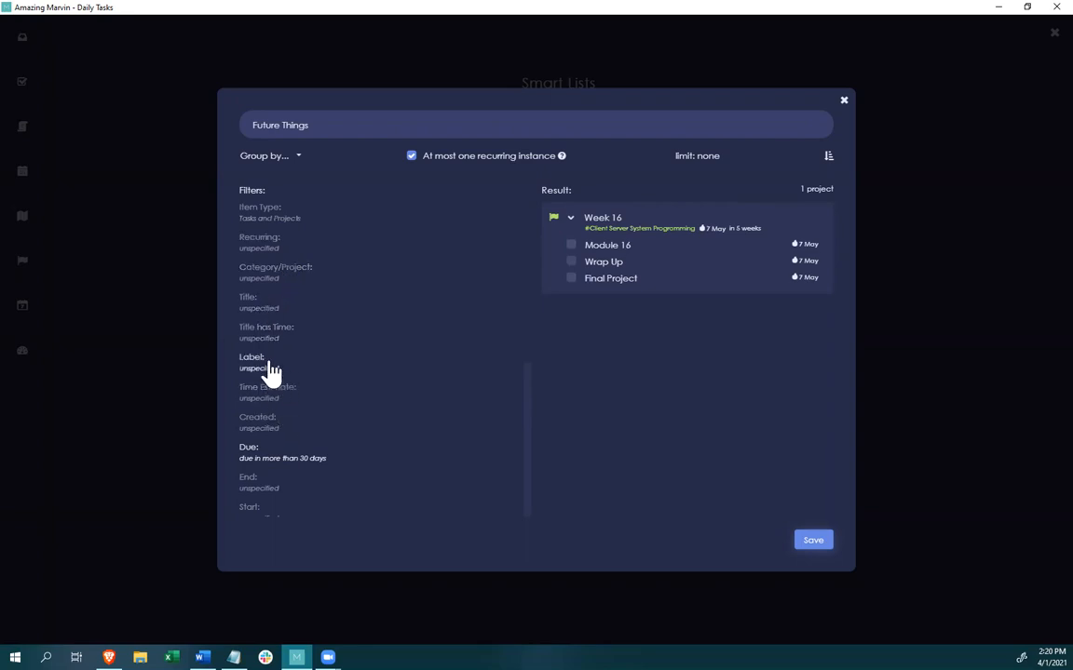
{"action": "scroll", "coordinate": [298, 399], "scroll_direction": "down", "scroll_amount": 1}
{"action": "scroll", "coordinate": [299, 400], "scroll_direction": "down", "scroll_amount": 2}
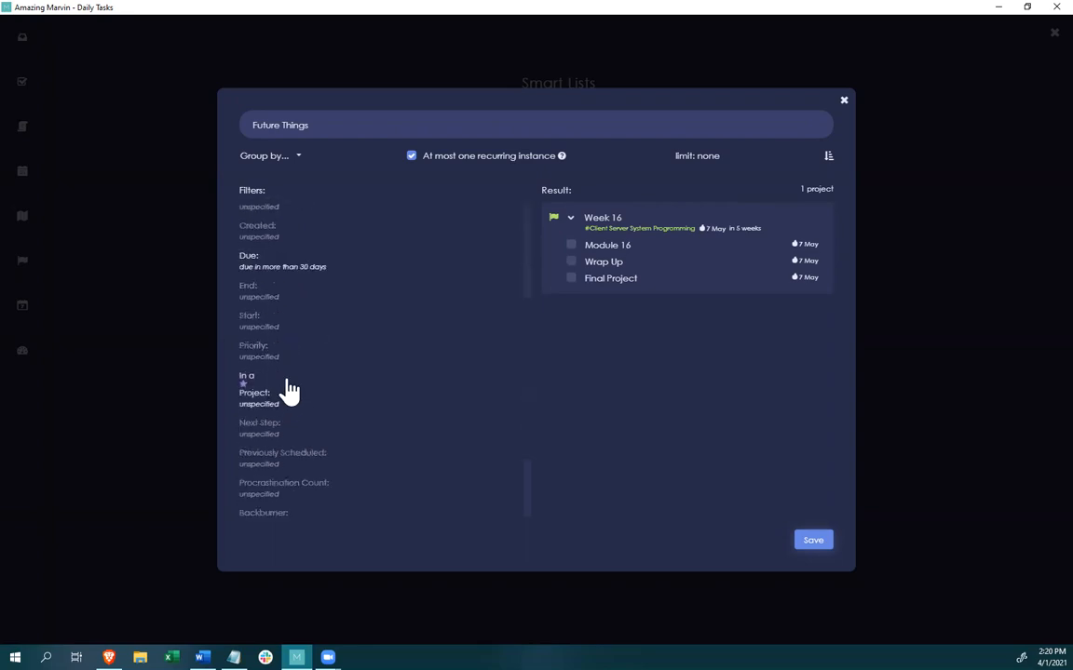
{"action": "scroll", "coordinate": [287, 390], "scroll_direction": "down", "scroll_amount": 1}
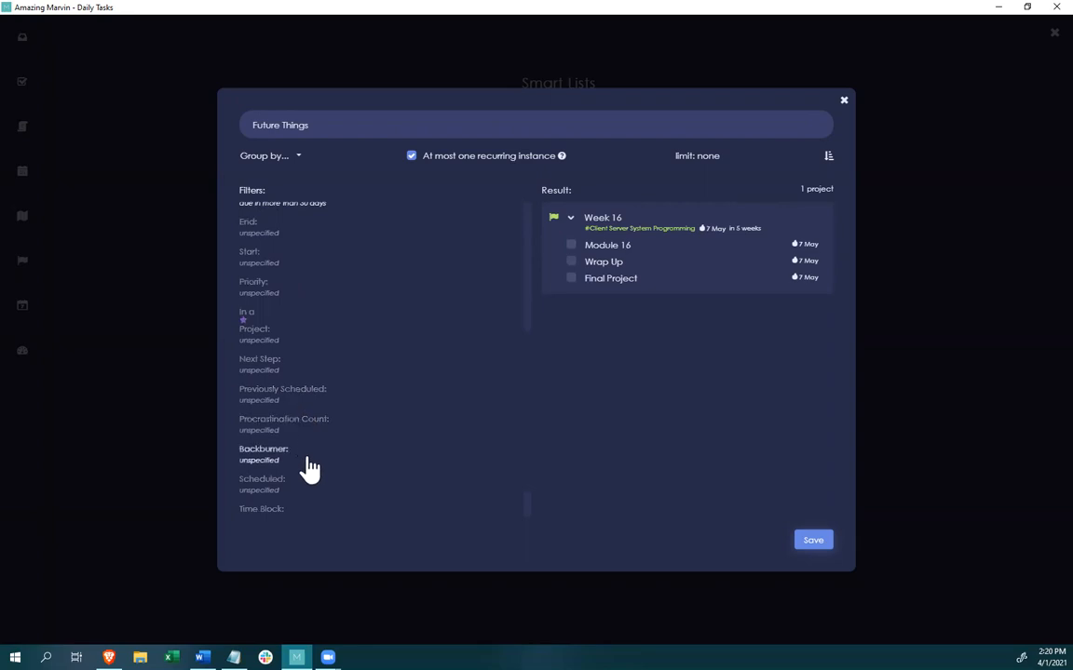
{"action": "scroll", "coordinate": [303, 463], "scroll_direction": "down", "scroll_amount": 1}
{"action": "left_click", "coordinate": [273, 447]}
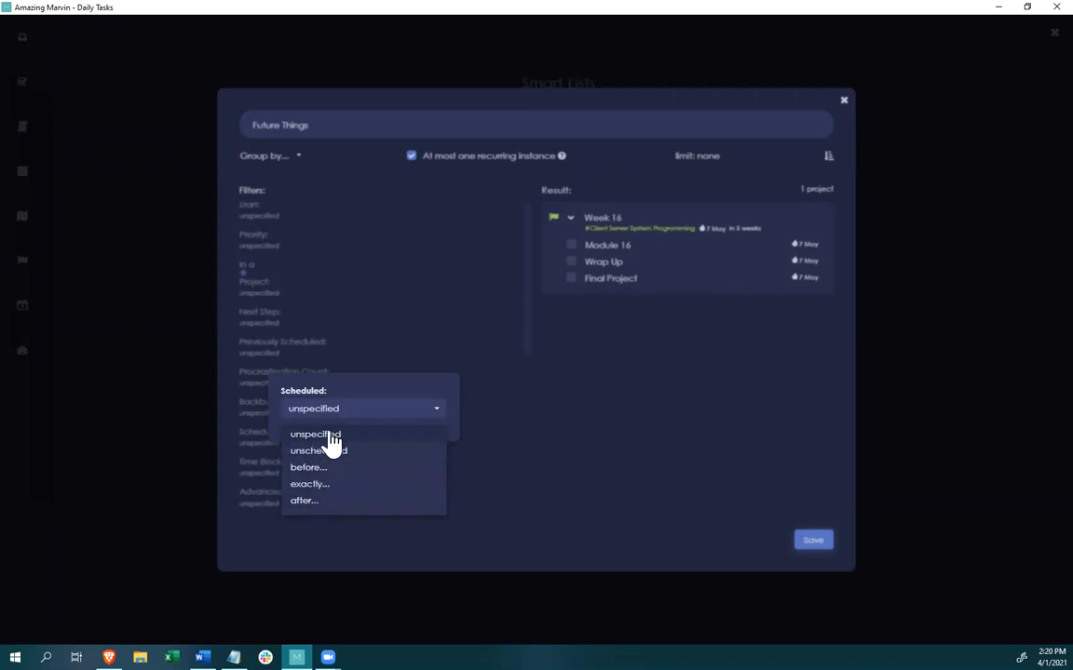
{"action": "left_click", "coordinate": [307, 502]}
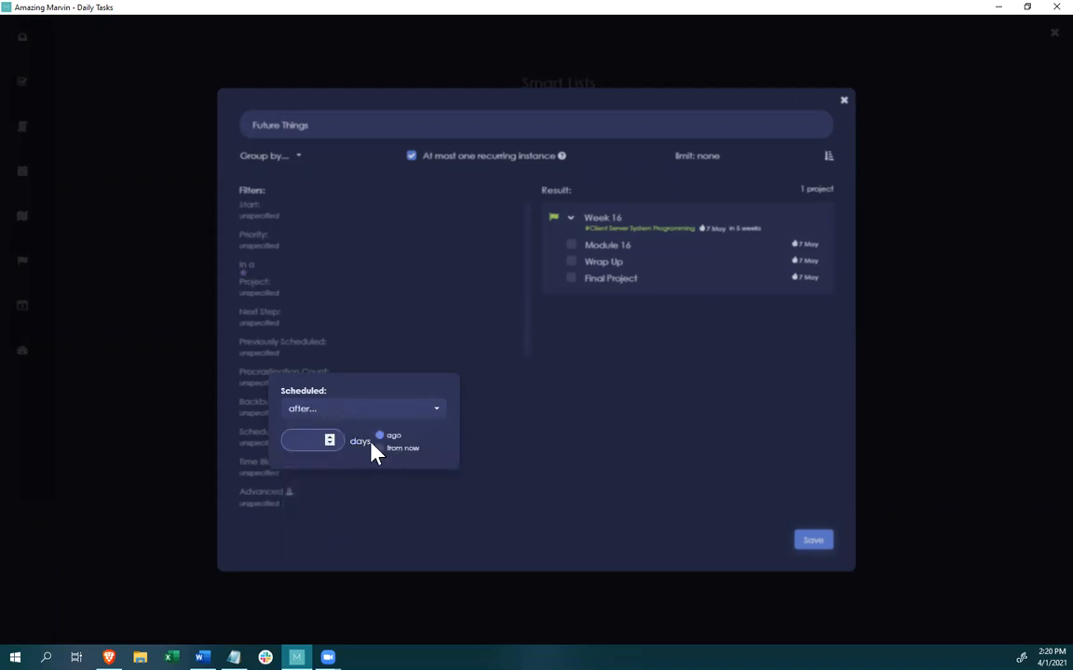
{"action": "type", "text": "30"}
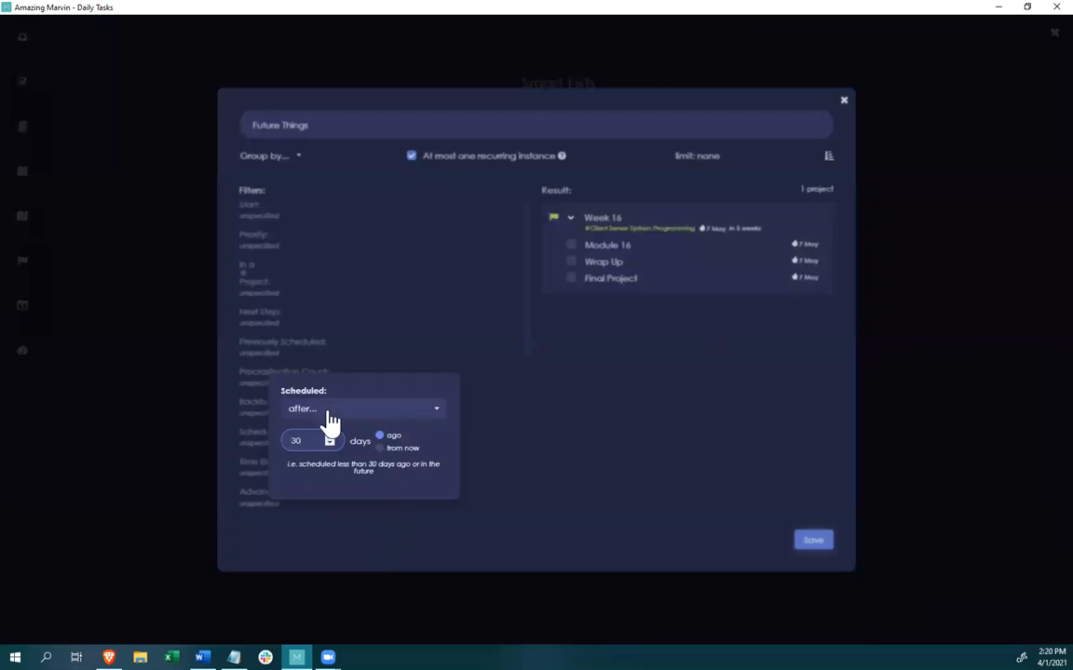
{"action": "left_click", "coordinate": [380, 448]}
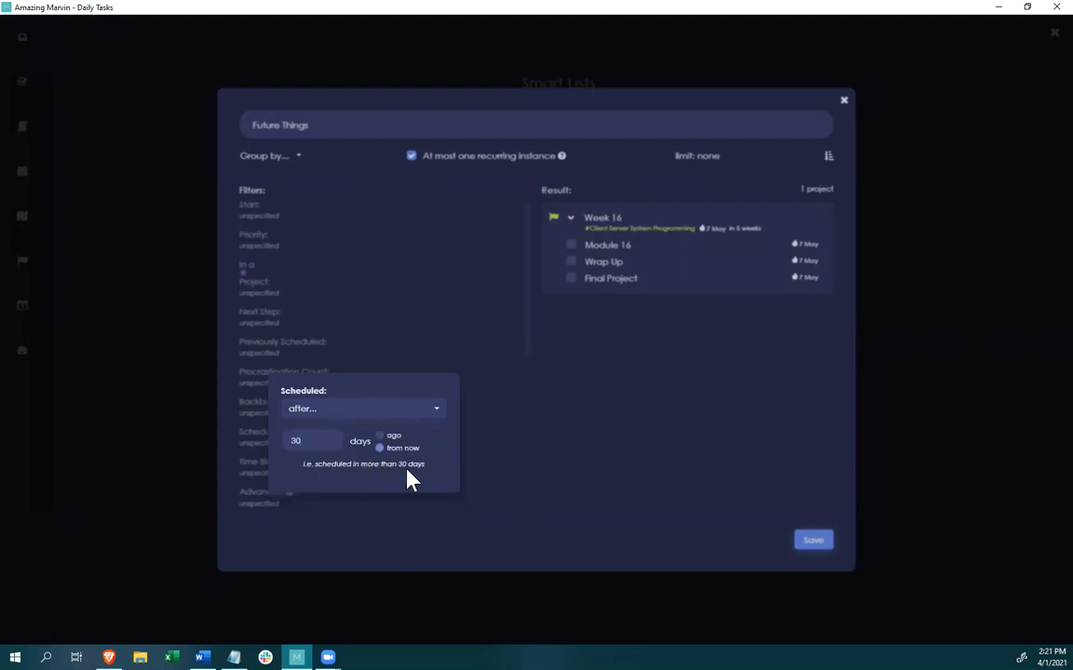
{"action": "left_click", "coordinate": [397, 344]}
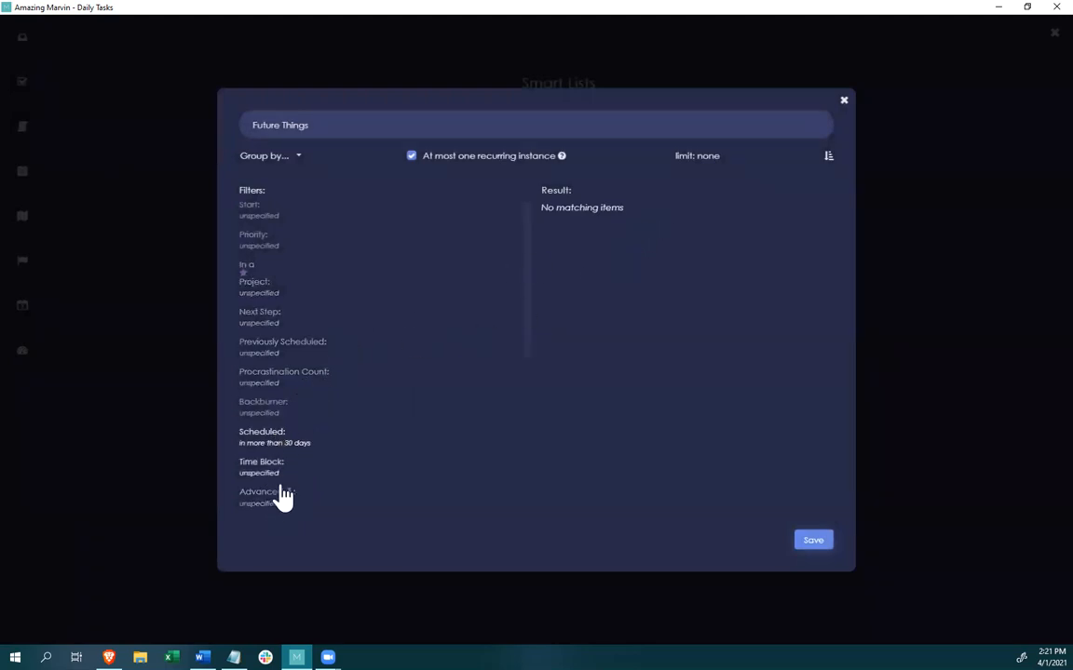
Set the smart list's Advanced filter to match "&unplanned".
{"action": "scroll", "coordinate": [288, 347], "scroll_direction": "up", "scroll_amount": 4}
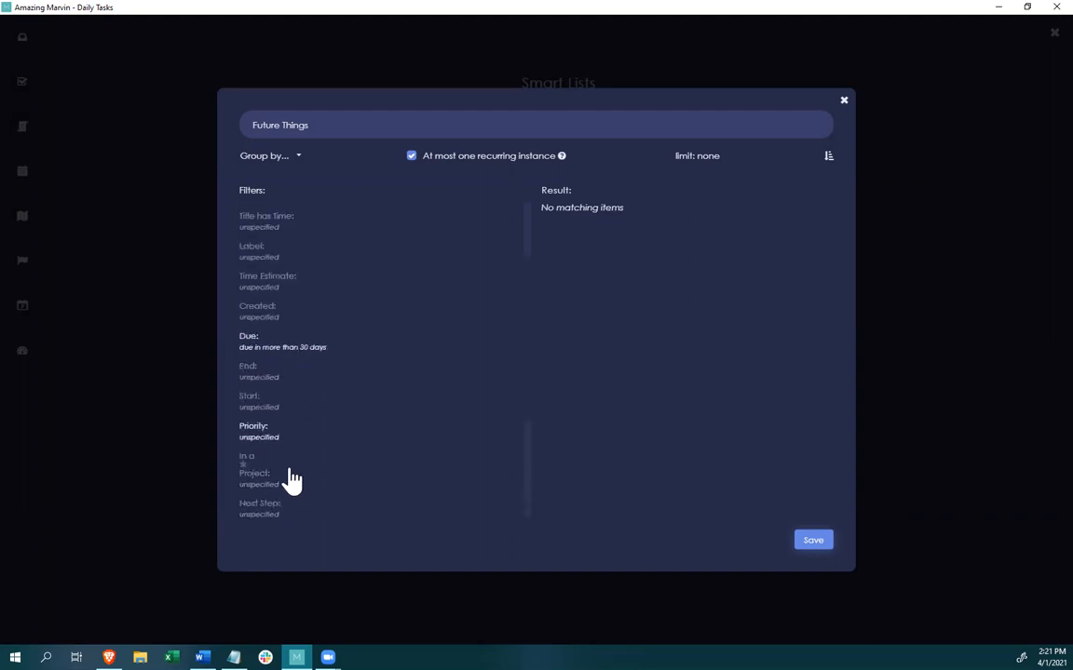
{"action": "scroll", "coordinate": [290, 482], "scroll_direction": "down", "scroll_amount": 3}
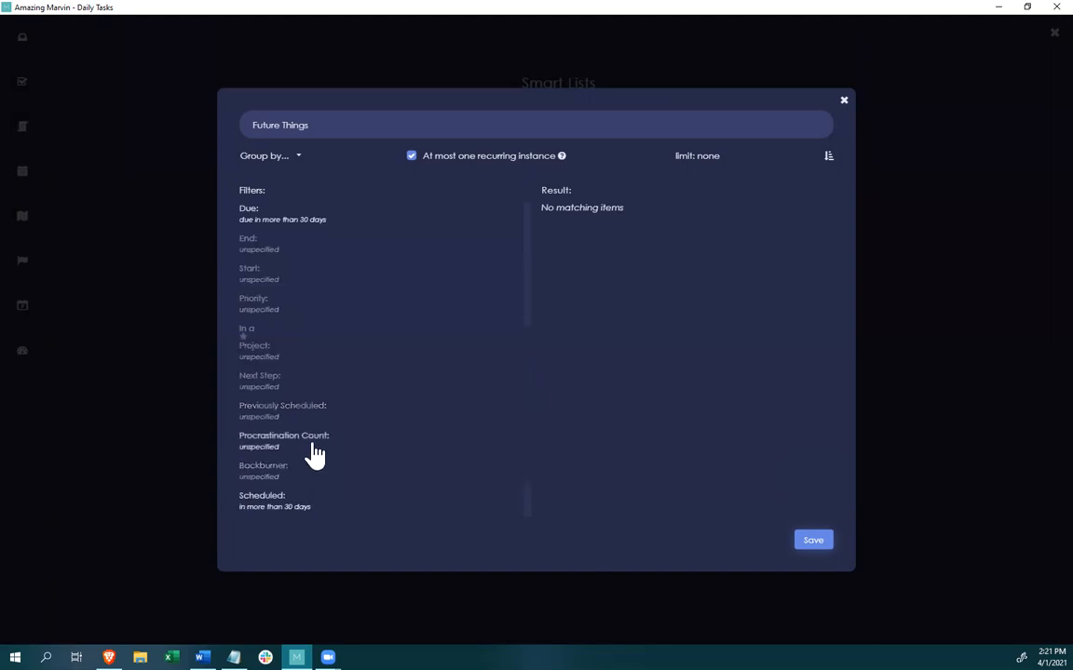
{"action": "scroll", "coordinate": [308, 493], "scroll_direction": "down", "scroll_amount": 2}
{"action": "scroll", "coordinate": [298, 392], "scroll_direction": "up", "scroll_amount": 6}
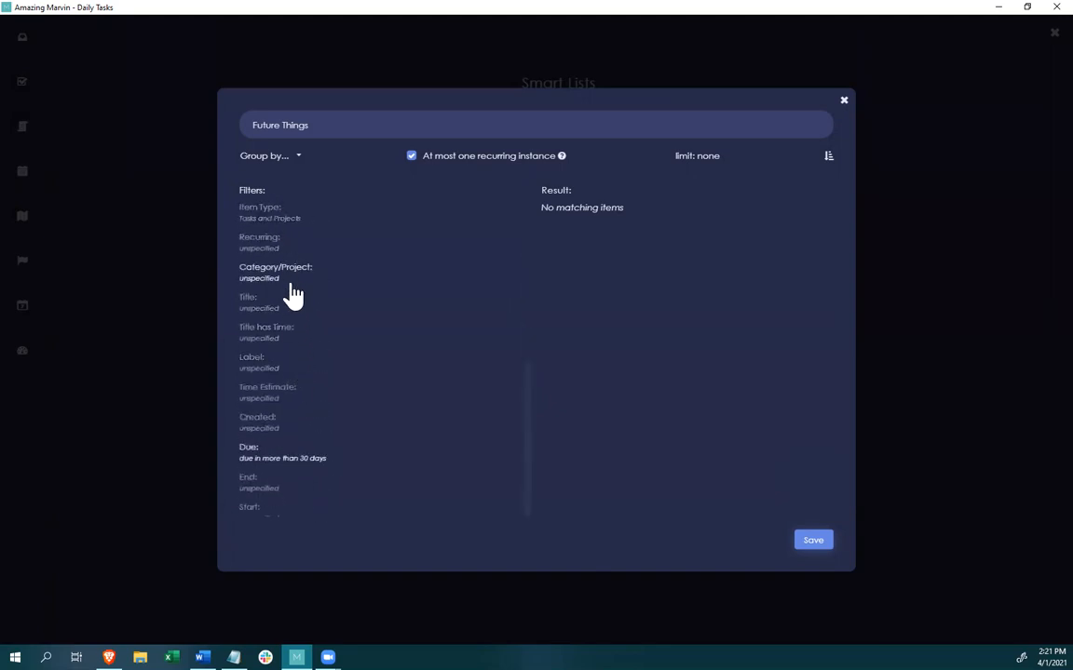
{"action": "scroll", "coordinate": [302, 443], "scroll_direction": "down", "scroll_amount": 6}
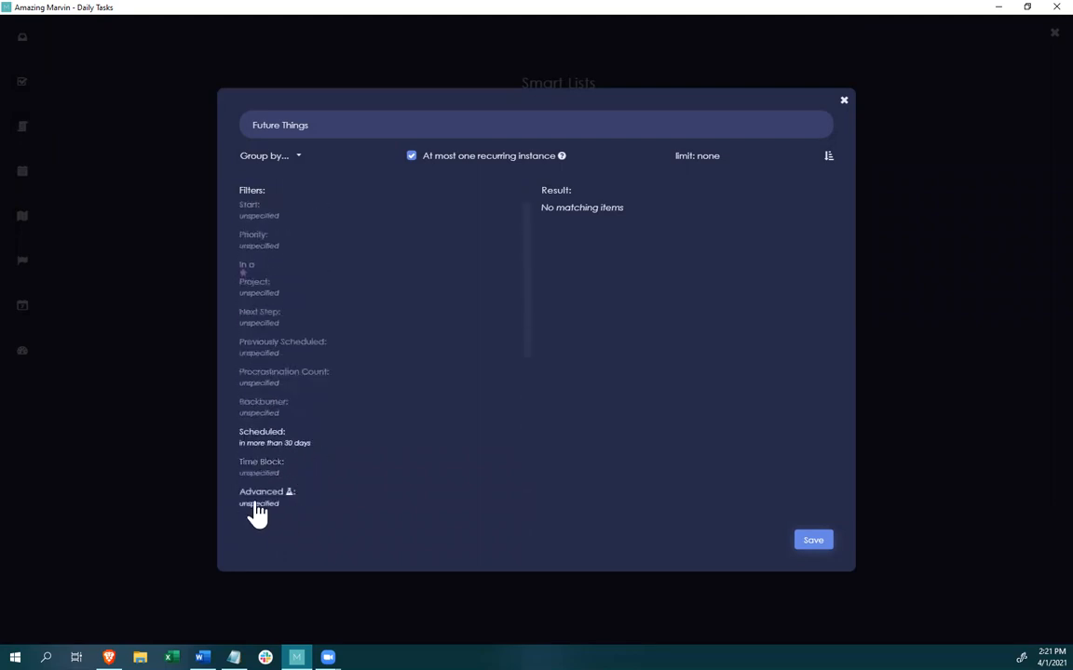
{"action": "left_click", "coordinate": [257, 501]}
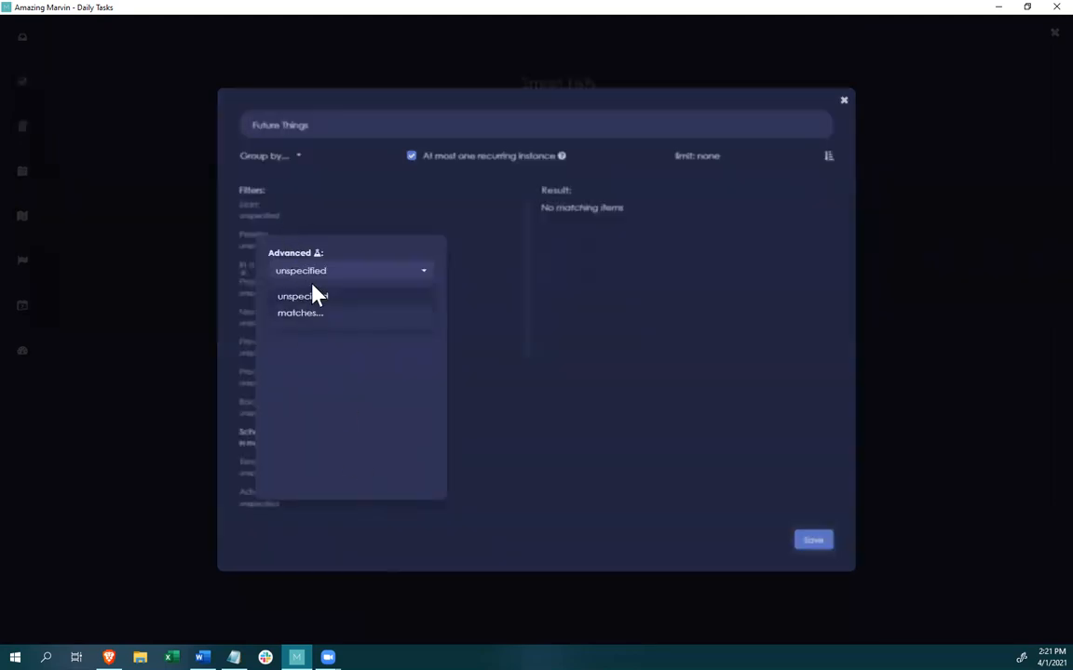
{"action": "left_click", "coordinate": [298, 315]}
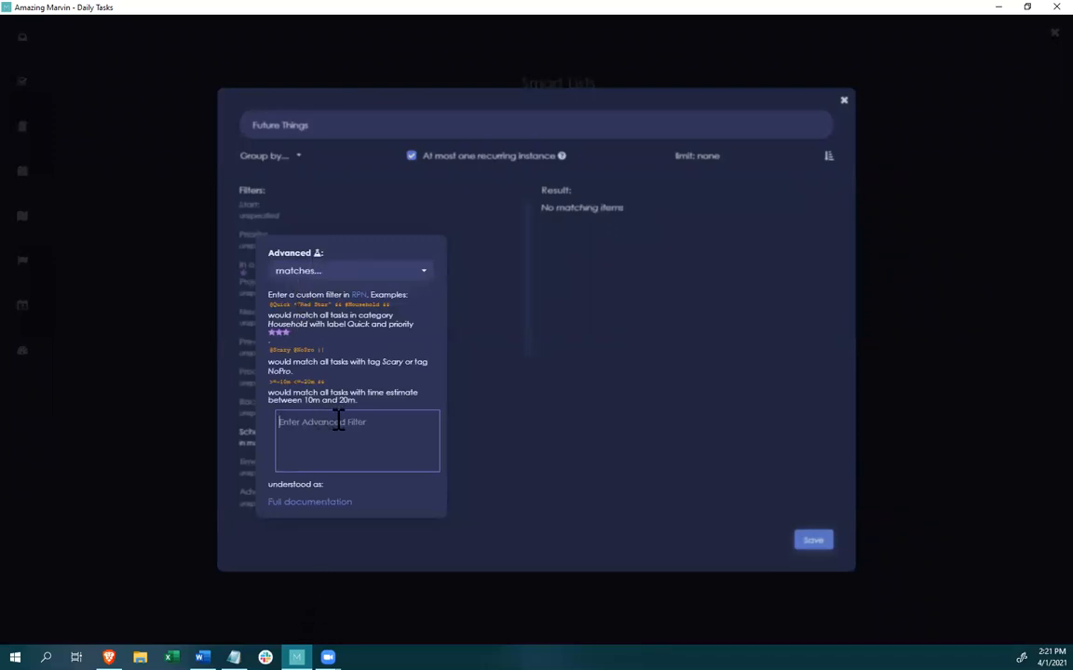
{"action": "type", "text": "&"}
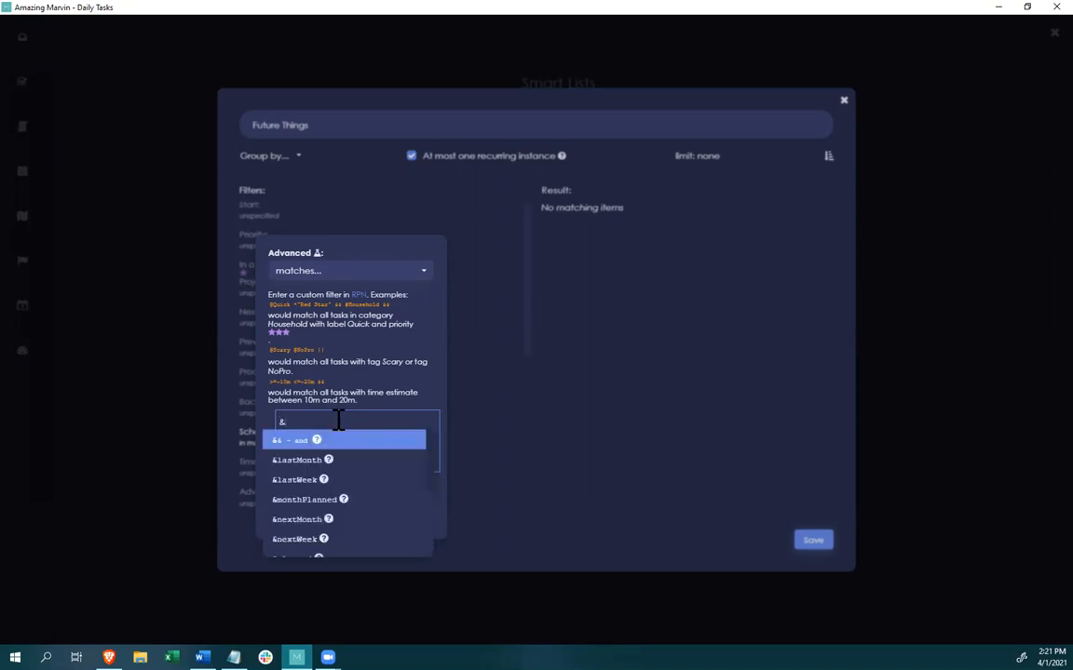
{"action": "type", "text": "unPl"}
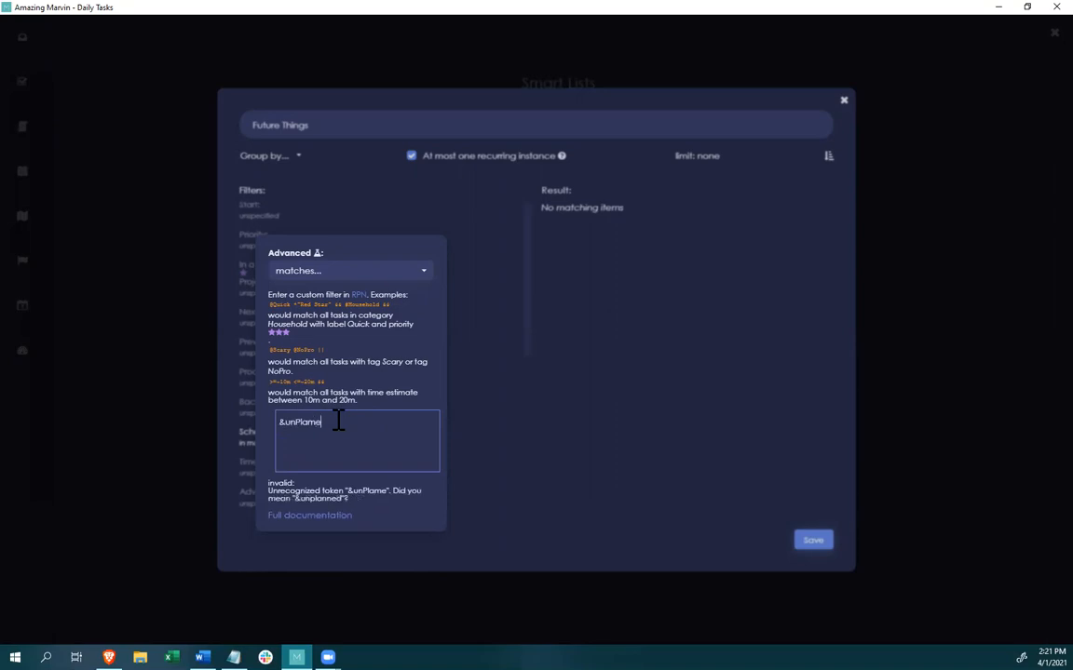
{"action": "key", "text": "Tab"}
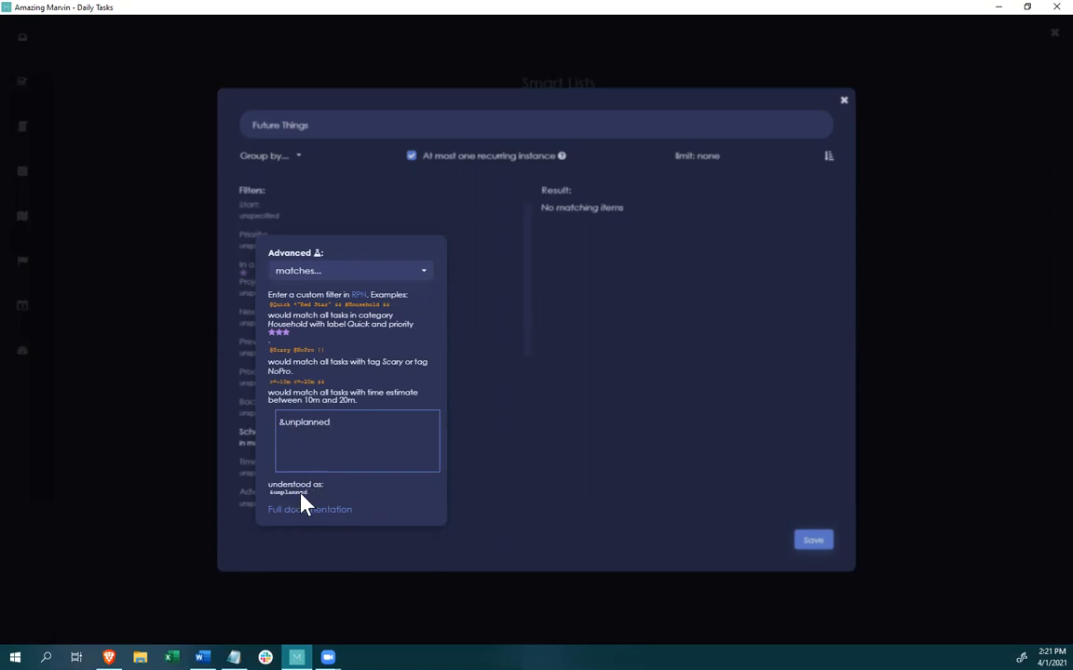
{"action": "left_click", "coordinate": [354, 205]}
Review the filters set for Future Things, save the smart list and close the Smart Lists overview.
{"action": "scroll", "coordinate": [275, 460], "scroll_direction": "up", "scroll_amount": 5}
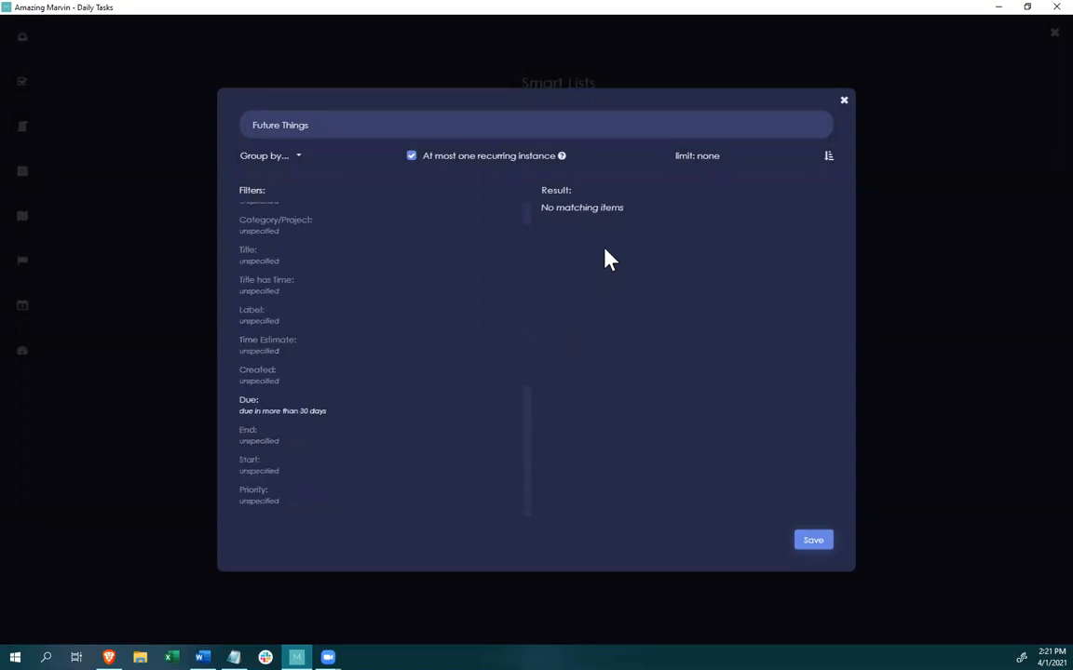
{"action": "scroll", "coordinate": [278, 395], "scroll_direction": "down", "scroll_amount": 3}
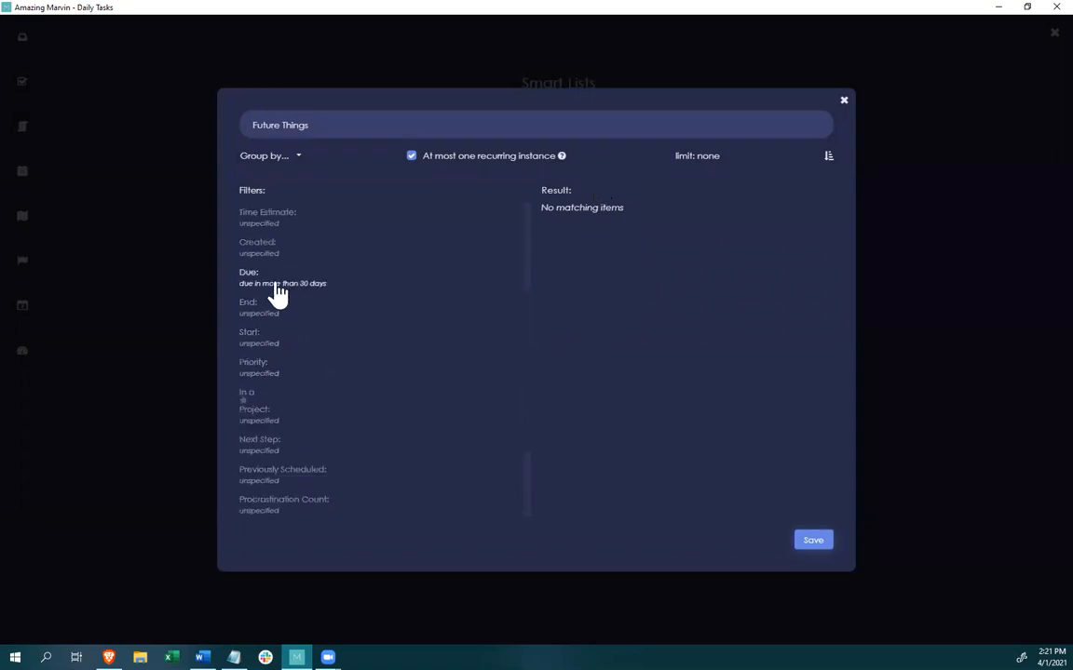
{"action": "scroll", "coordinate": [285, 396], "scroll_direction": "down", "scroll_amount": 3}
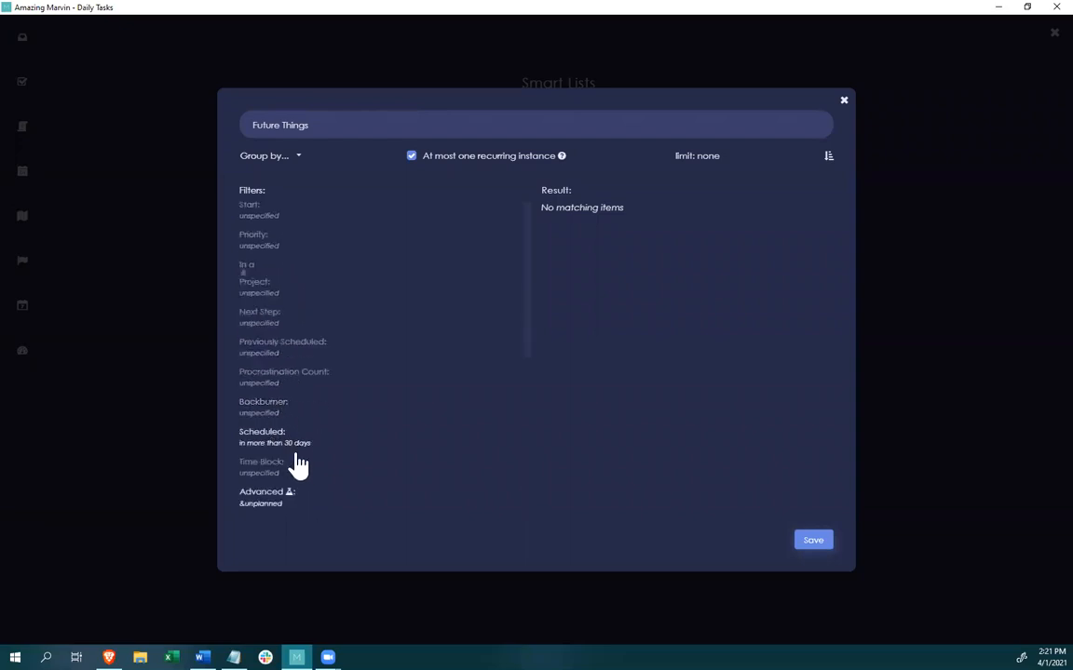
{"action": "scroll", "coordinate": [307, 446], "scroll_direction": "up", "scroll_amount": 3}
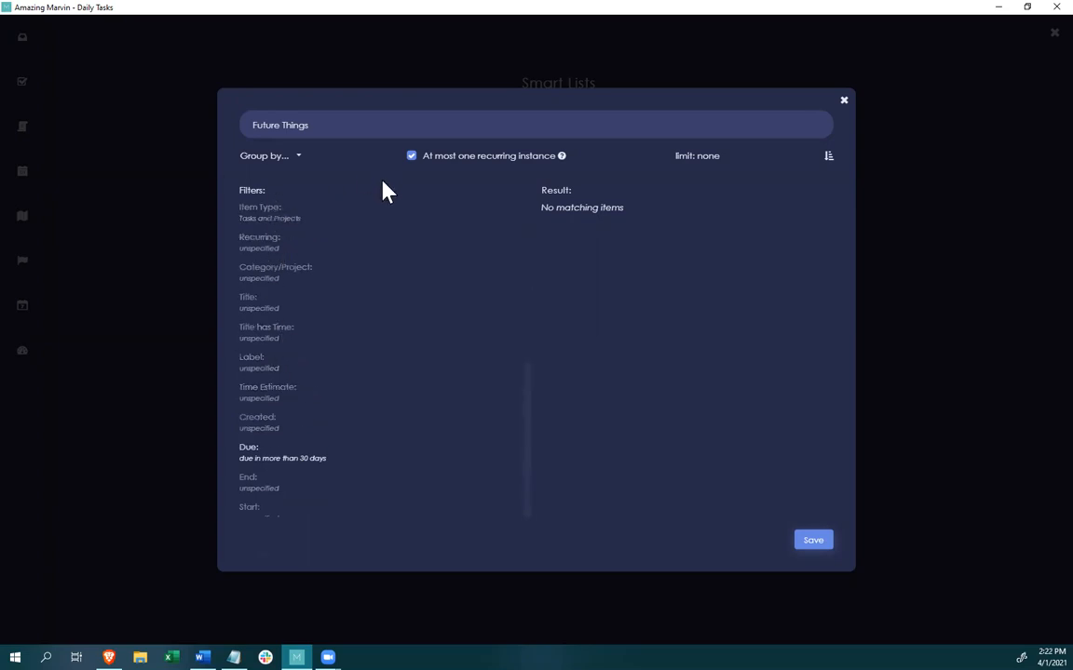
{"action": "left_click", "coordinate": [815, 542]}
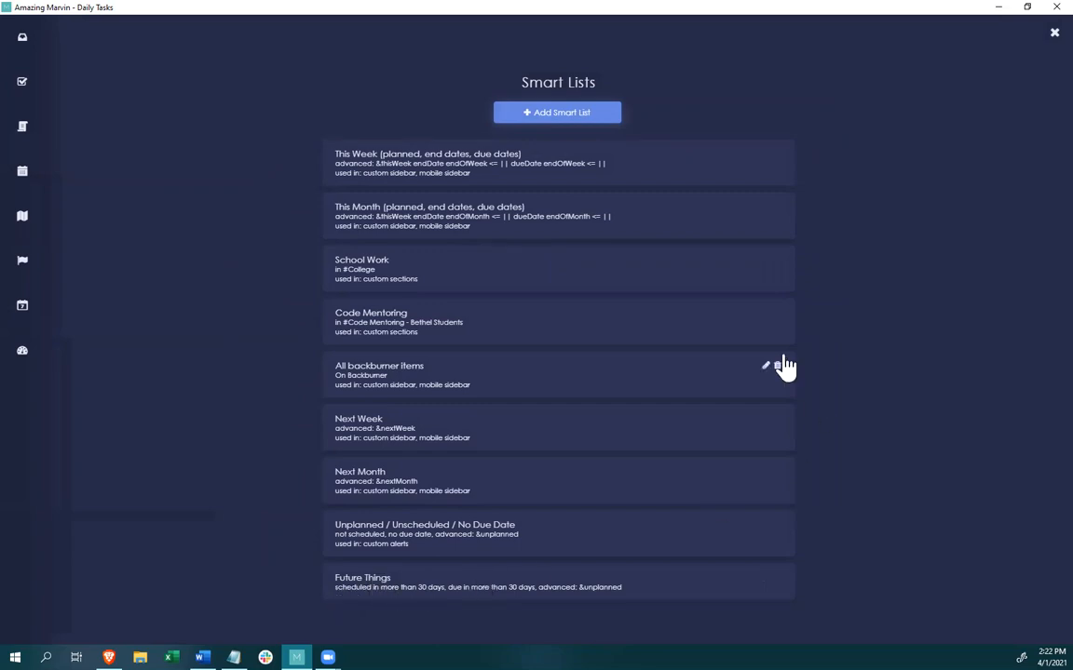
{"action": "left_click", "coordinate": [1043, 39]}
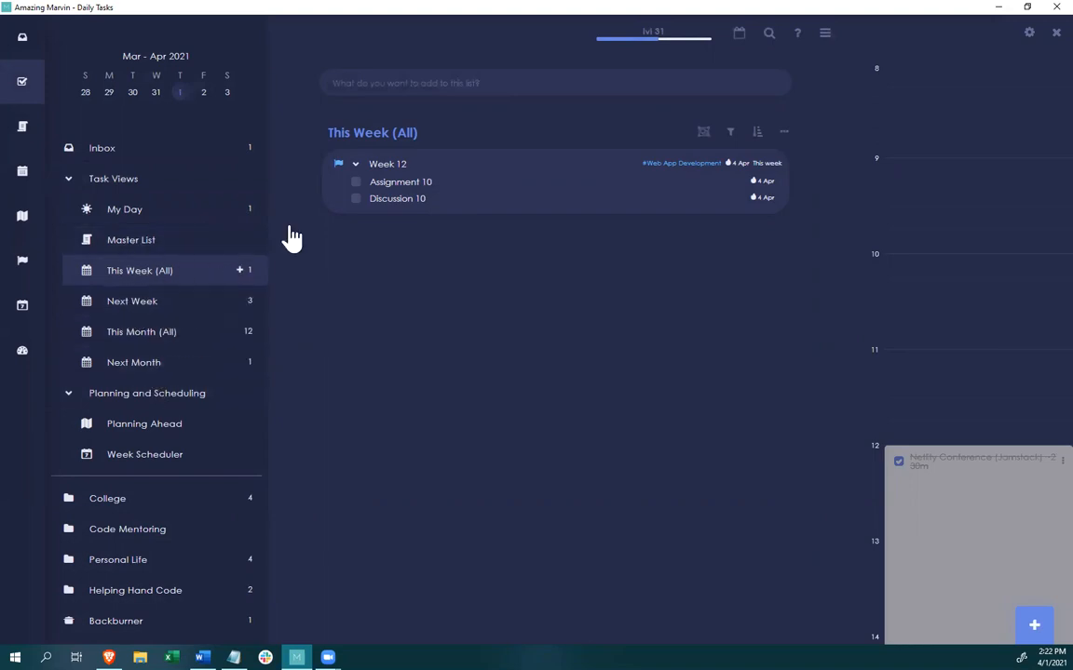
Search the strategies for "sidebar" and open the settings of the Sidebar strategy.
{"action": "left_click", "coordinate": [825, 34]}
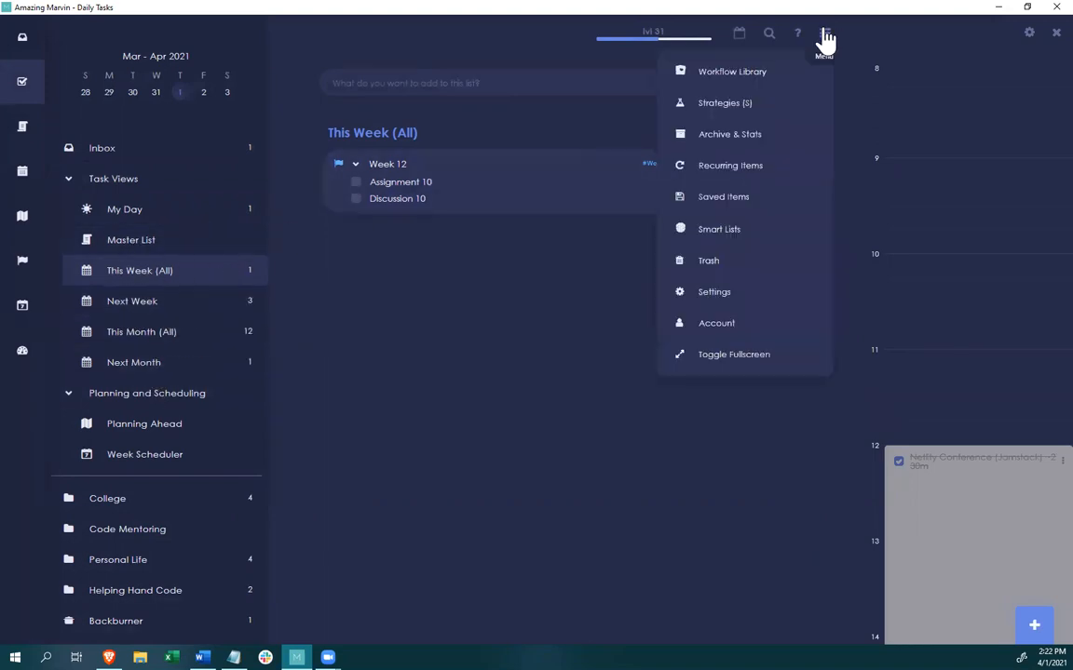
{"action": "left_click", "coordinate": [734, 106]}
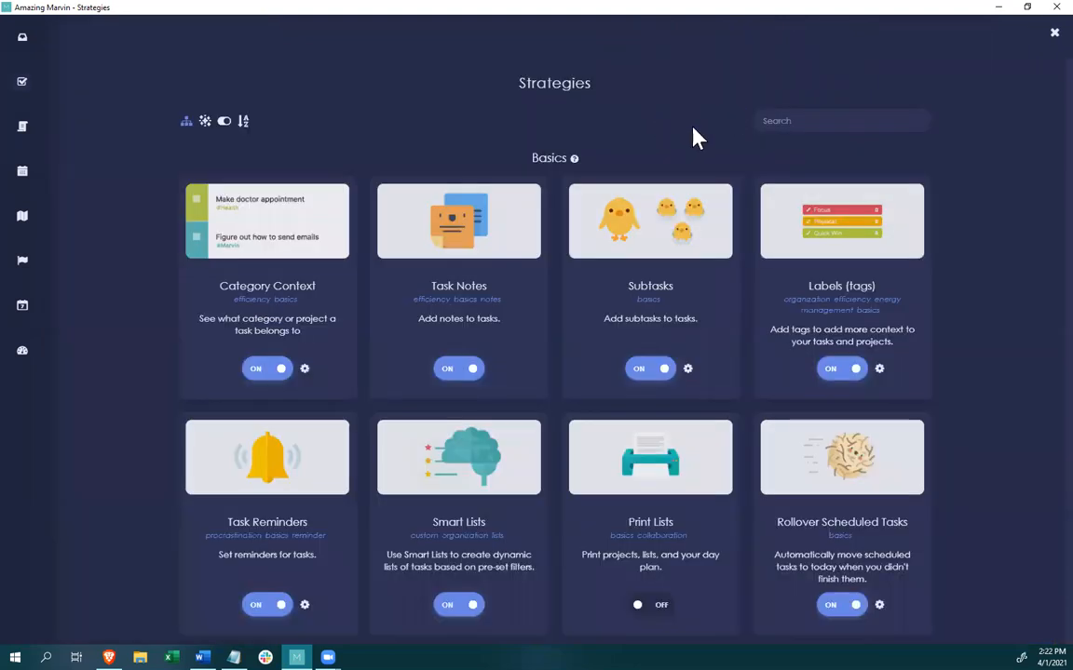
{"action": "left_click", "coordinate": [799, 125]}
{"action": "type", "text": "sidebar"}
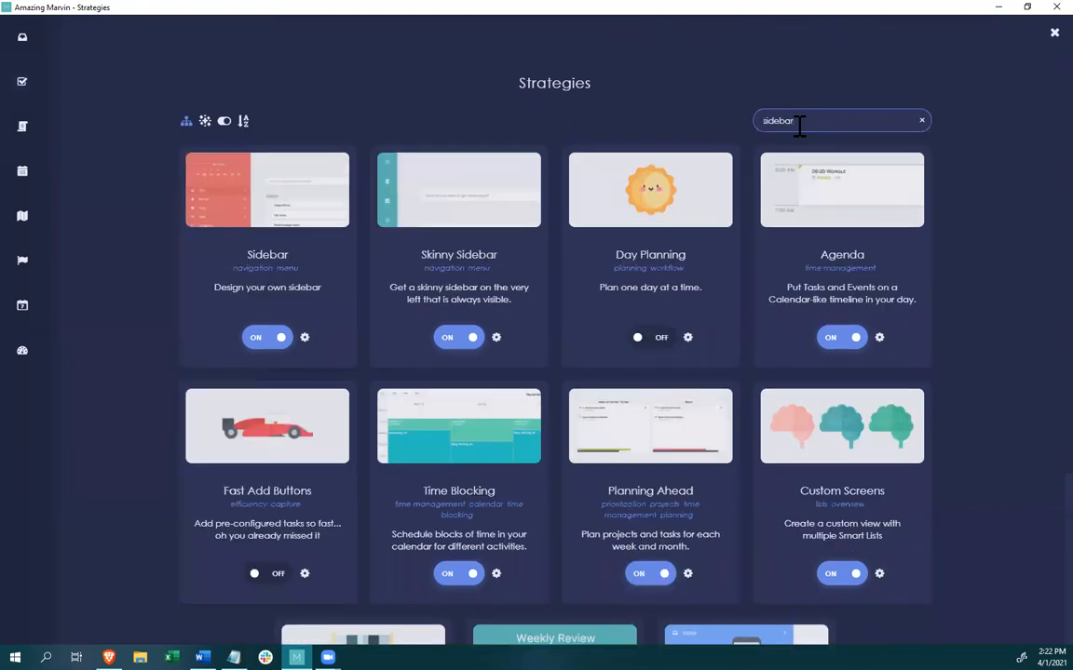
{"action": "left_click", "coordinate": [217, 265]}
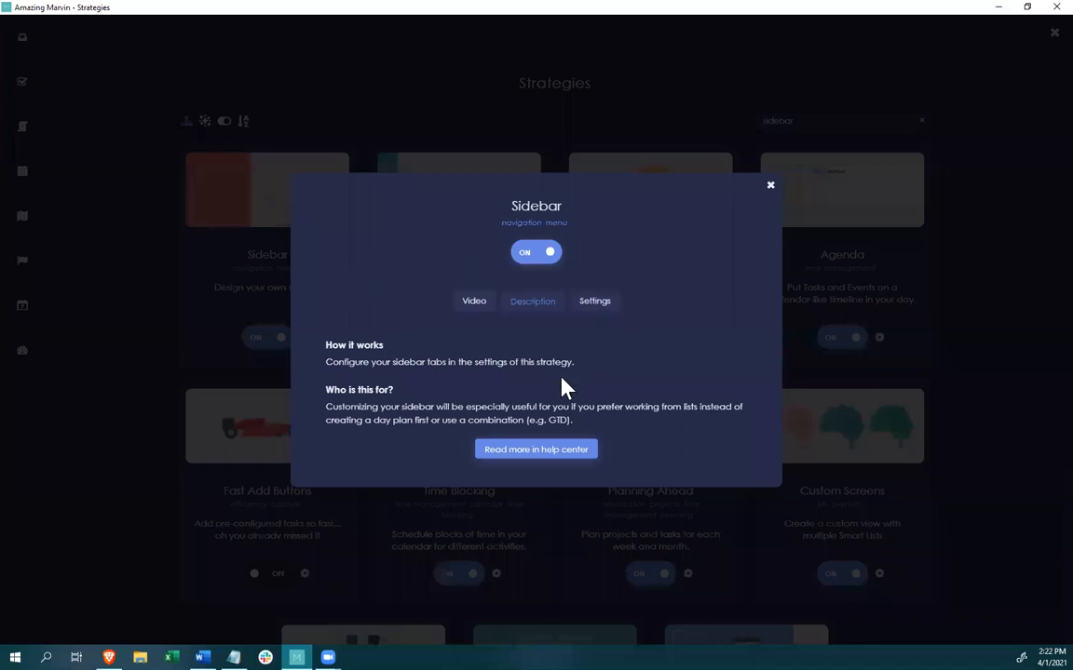
{"action": "left_click", "coordinate": [597, 307]}
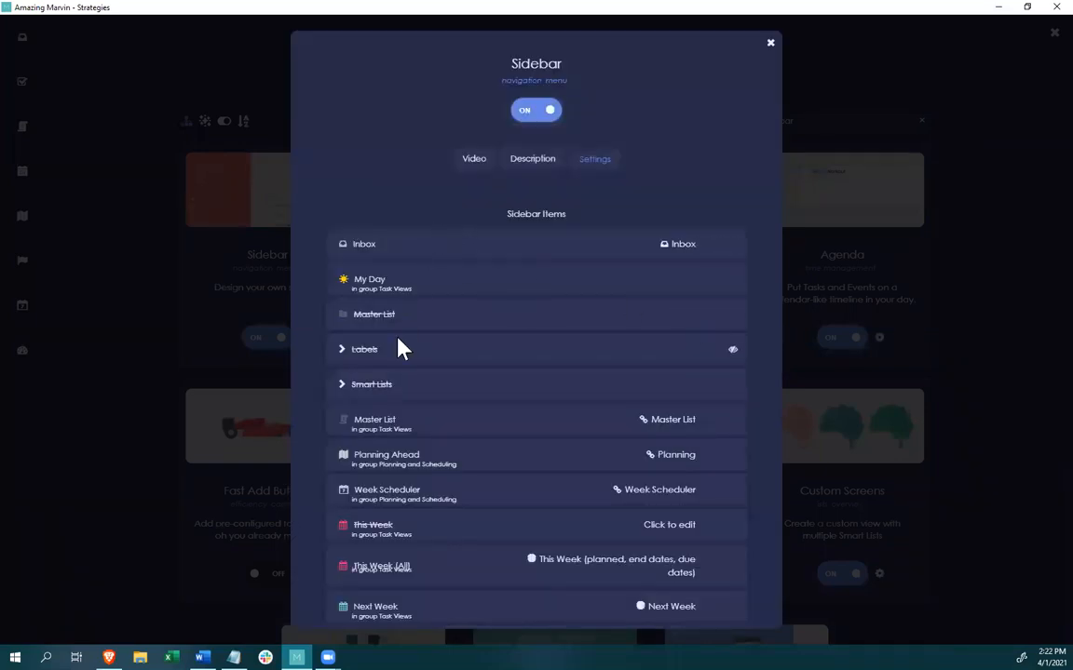
Examine the existing sidebar items, their groups and the lists they link to.
{"action": "scroll", "coordinate": [397, 347], "scroll_direction": "down", "scroll_amount": 1}
{"action": "scroll", "coordinate": [391, 340], "scroll_direction": "down", "scroll_amount": 1}
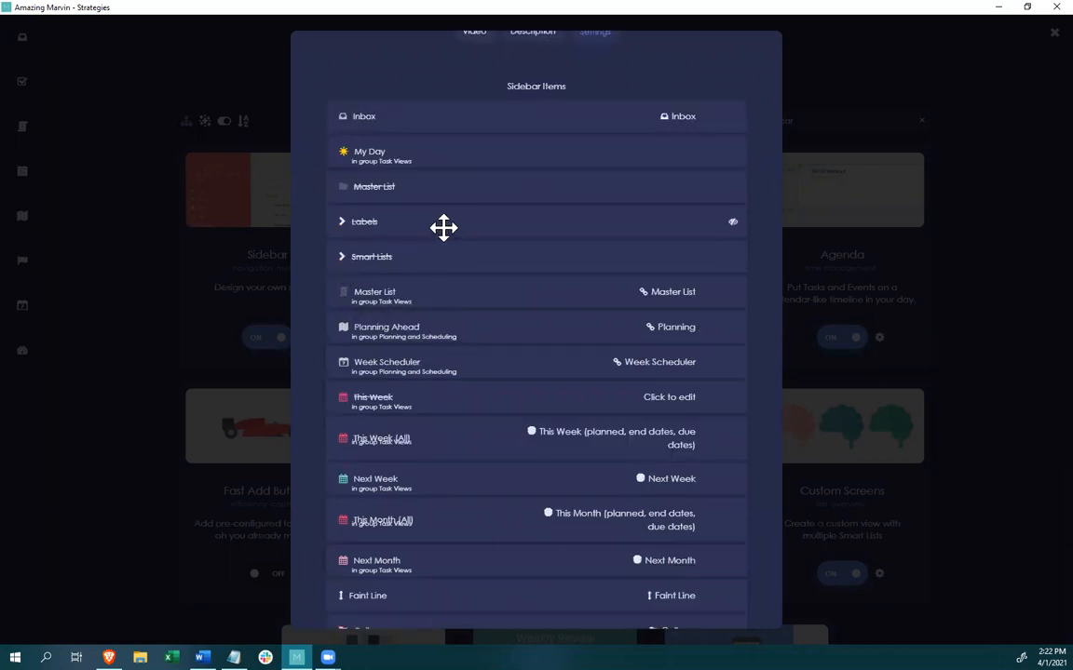
{"action": "scroll", "coordinate": [451, 410], "scroll_direction": "down", "scroll_amount": 1}
{"action": "scroll", "coordinate": [452, 411], "scroll_direction": "down", "scroll_amount": 4}
{"action": "scroll", "coordinate": [447, 407], "scroll_direction": "up", "scroll_amount": 3}
{"action": "scroll", "coordinate": [421, 409], "scroll_direction": "up", "scroll_amount": 1}
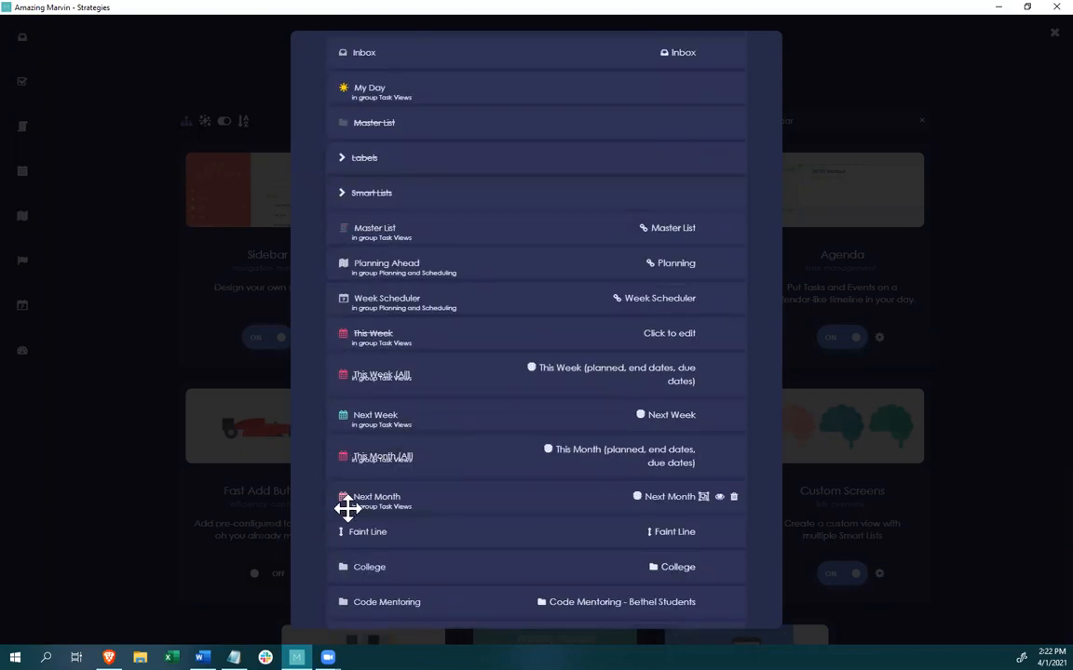
{"action": "scroll", "coordinate": [391, 279], "scroll_direction": "up", "scroll_amount": 1}
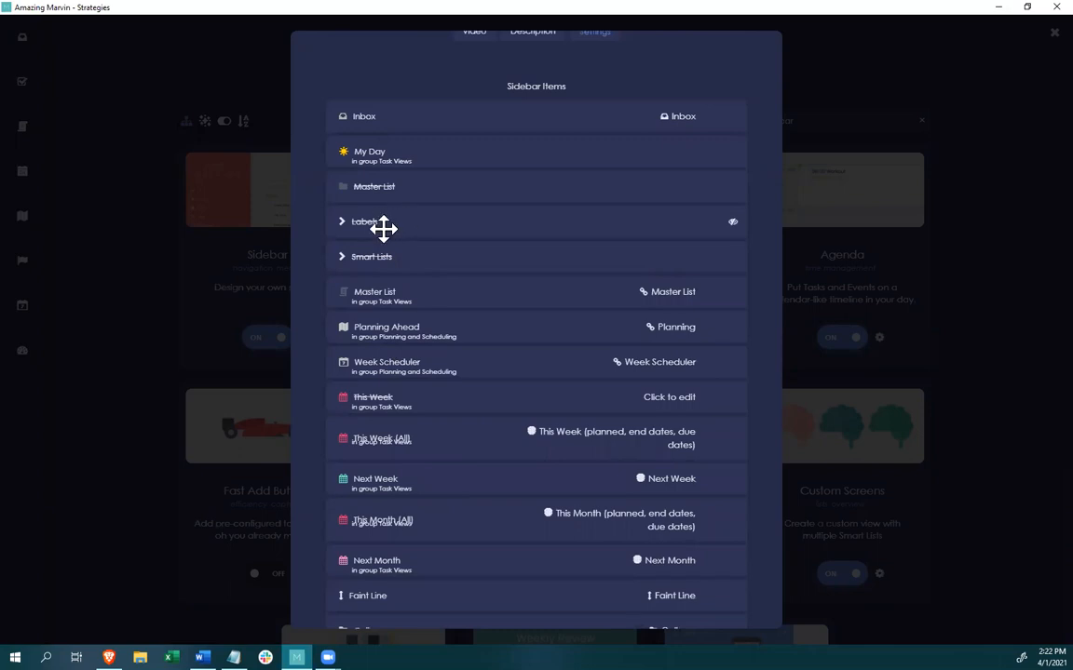
{"action": "scroll", "coordinate": [397, 263], "scroll_direction": "up", "scroll_amount": 2}
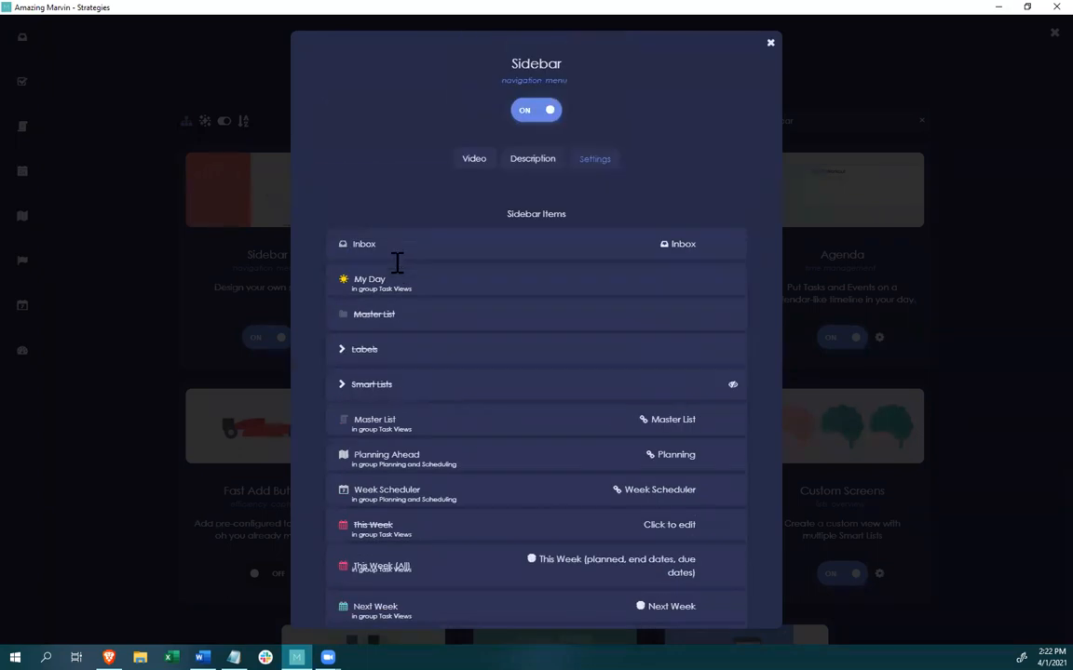
Add a new sidebar item of type Smart List linked to Future Things.
{"action": "scroll", "coordinate": [364, 382], "scroll_direction": "down", "scroll_amount": 4}
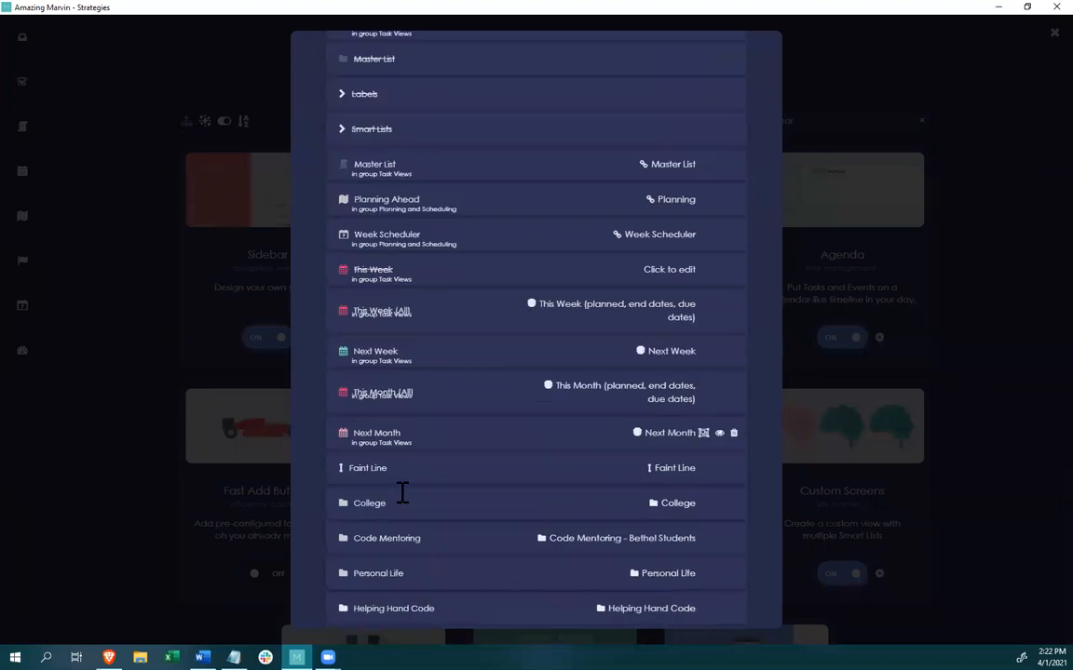
{"action": "scroll", "coordinate": [399, 530], "scroll_direction": "down", "scroll_amount": 1}
{"action": "scroll", "coordinate": [550, 568], "scroll_direction": "down", "scroll_amount": 4}
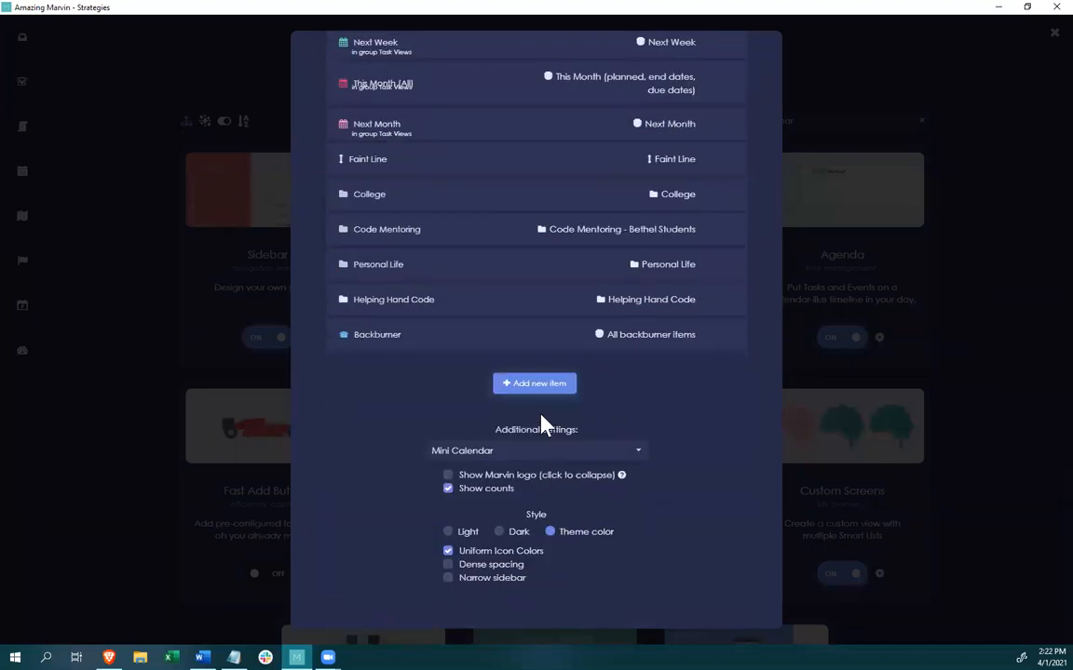
{"action": "left_click", "coordinate": [529, 383]}
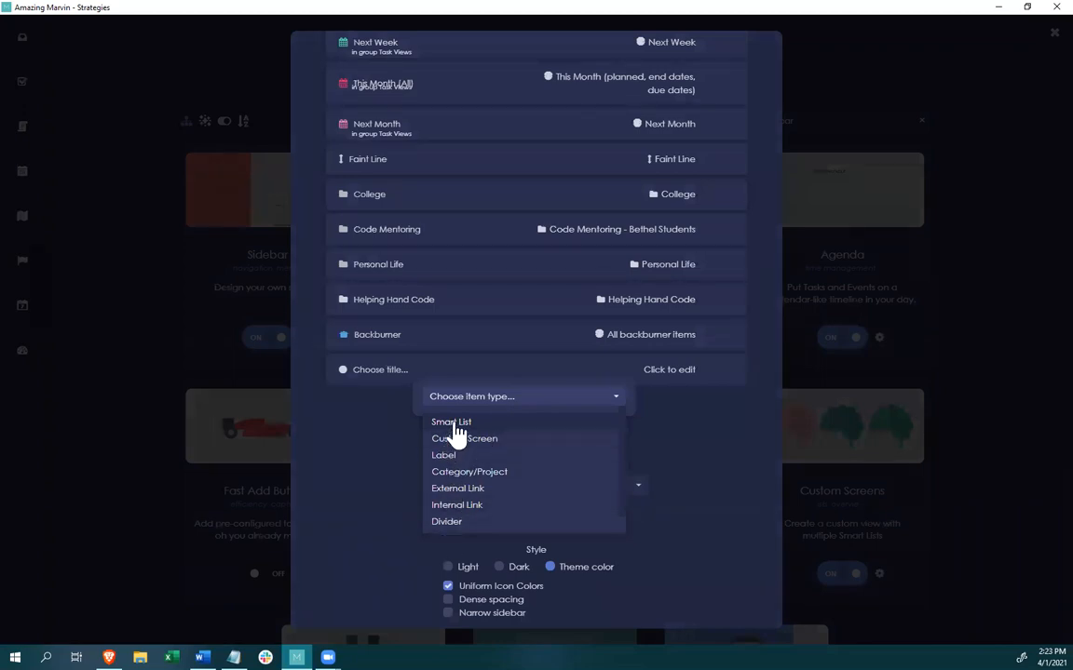
{"action": "left_click", "coordinate": [453, 423]}
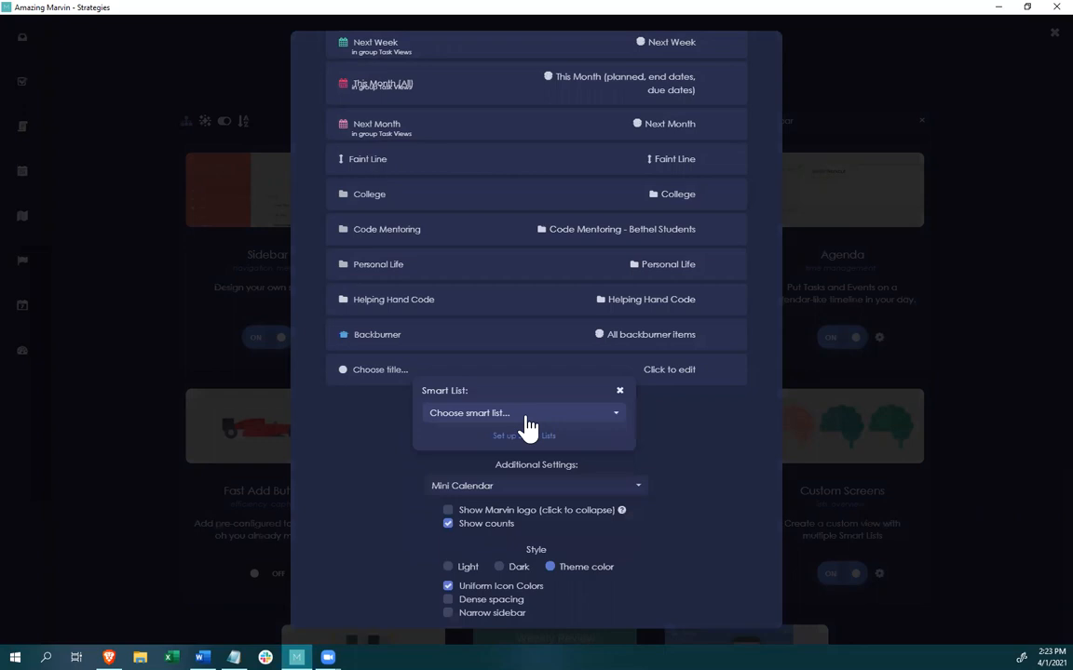
{"action": "left_click", "coordinate": [528, 421]}
{"action": "scroll", "coordinate": [468, 535], "scroll_direction": "down", "scroll_amount": 2}
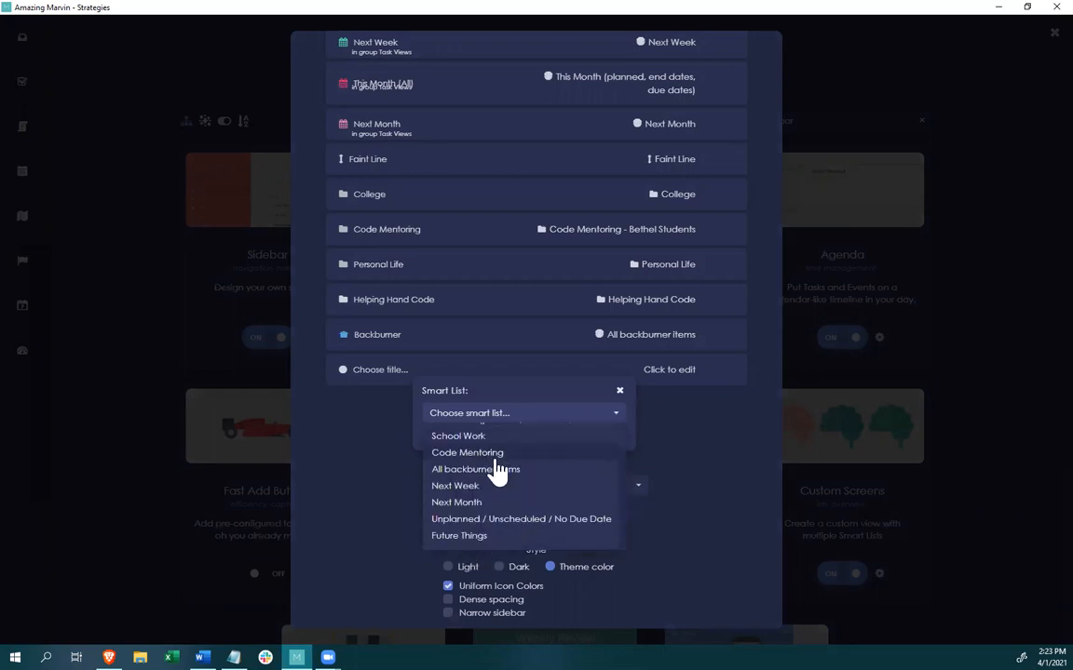
{"action": "left_click", "coordinate": [449, 537]}
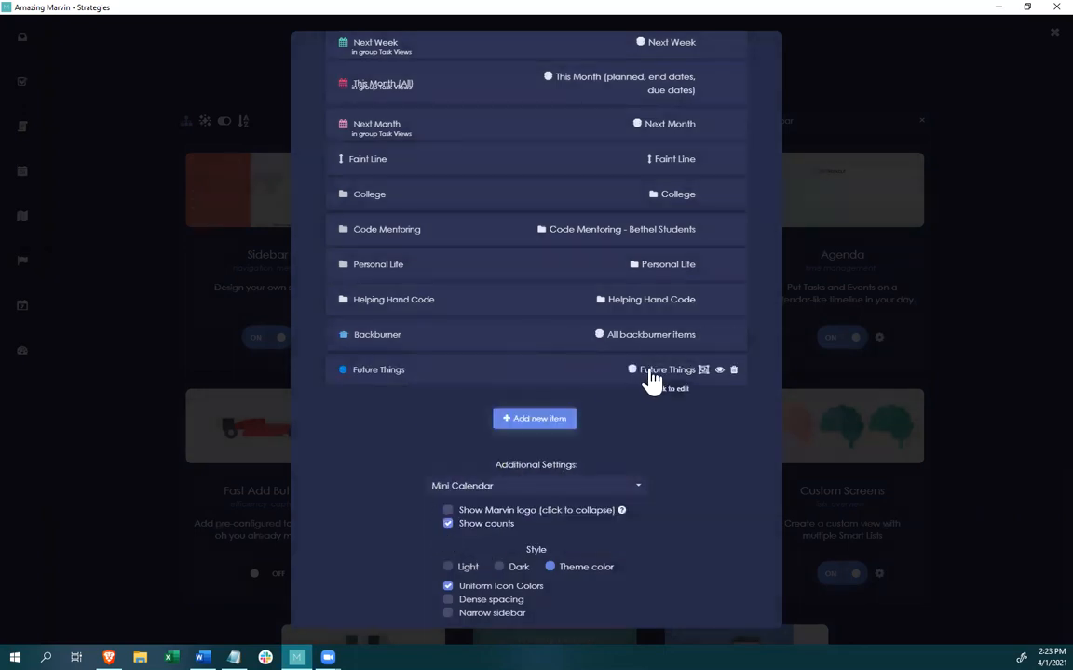
Reselect Future Things as the smart list linked to the new sidebar item.
{"action": "left_click", "coordinate": [653, 377]}
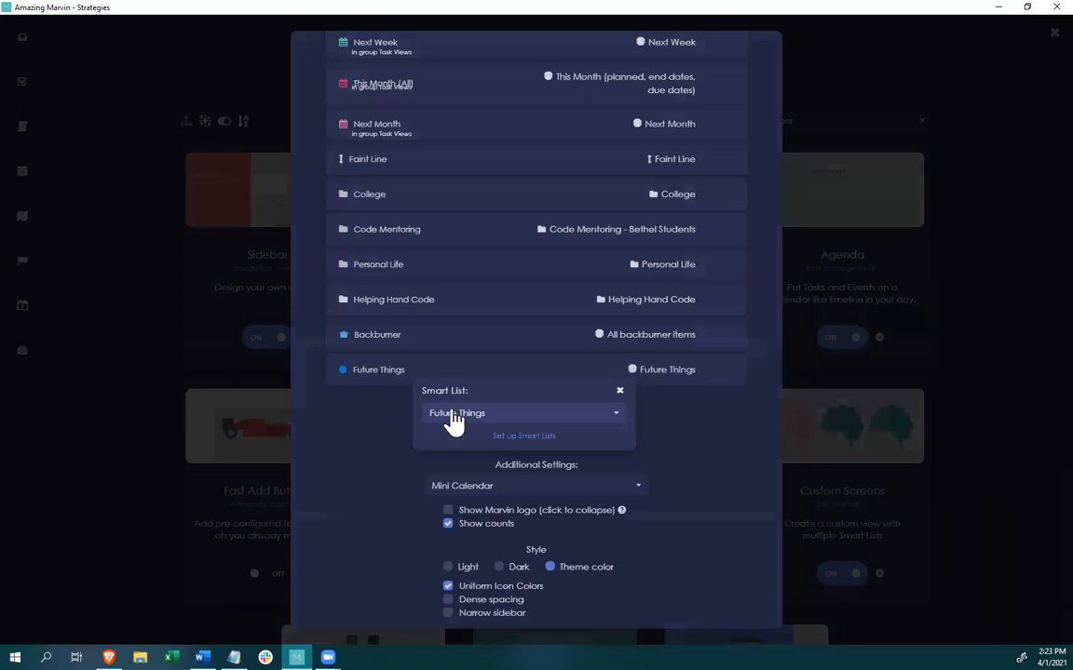
{"action": "left_click", "coordinate": [454, 419]}
{"action": "scroll", "coordinate": [465, 507], "scroll_direction": "down", "scroll_amount": 2}
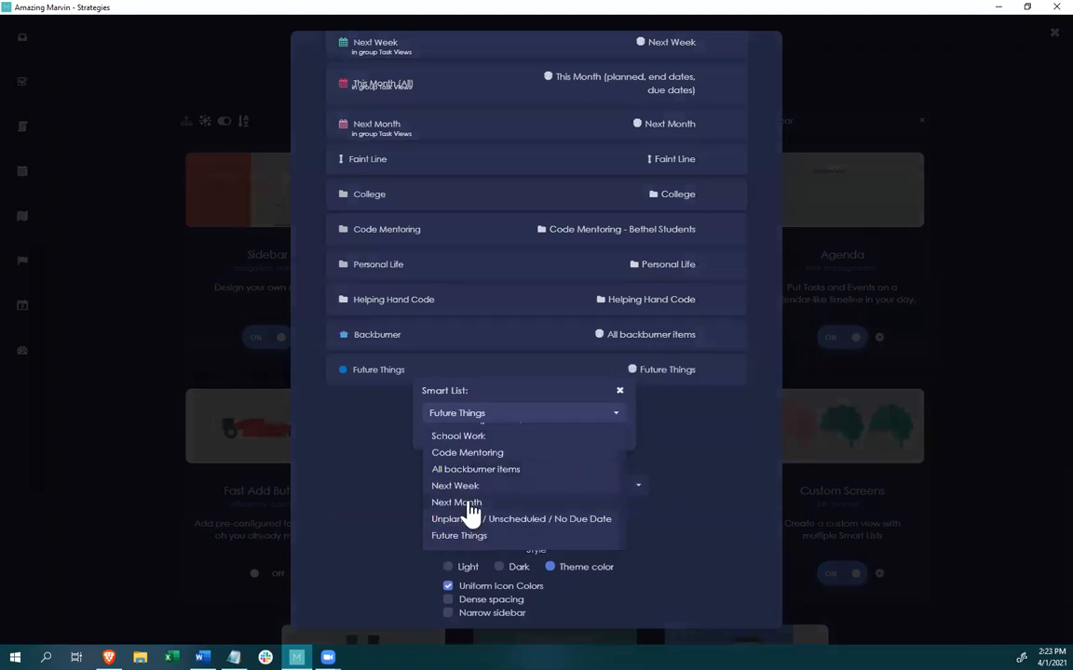
{"action": "left_click", "coordinate": [455, 538]}
Assign the Future Things sidebar item to the Task Views group and place it directly below Next Month.
{"action": "mouse_move", "coordinate": [354, 376]}
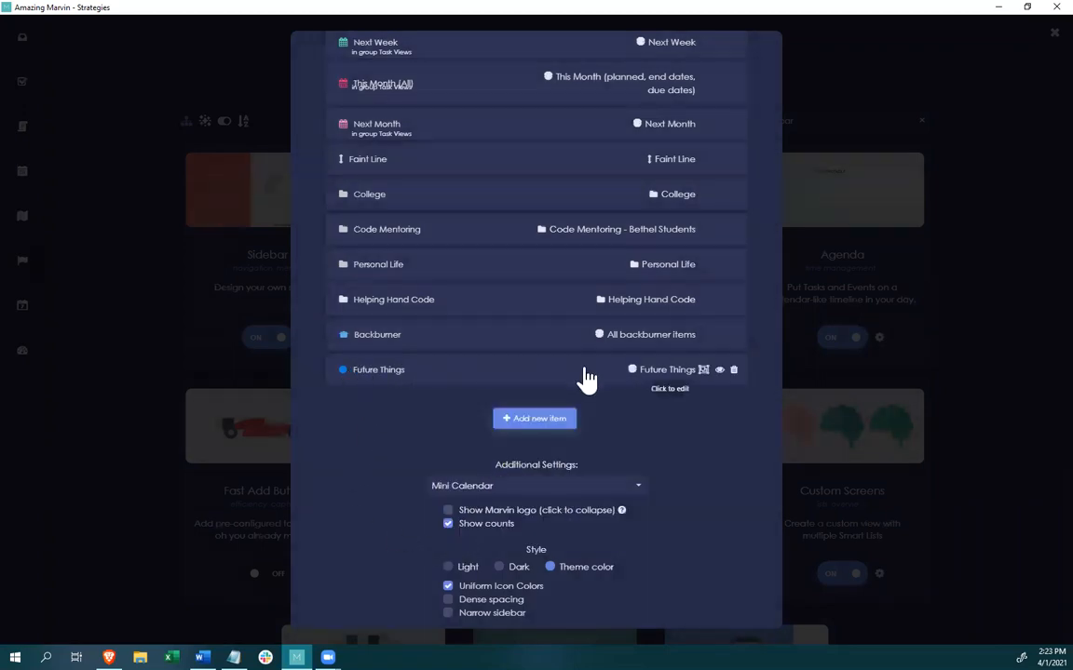
{"action": "left_click", "coordinate": [704, 371]}
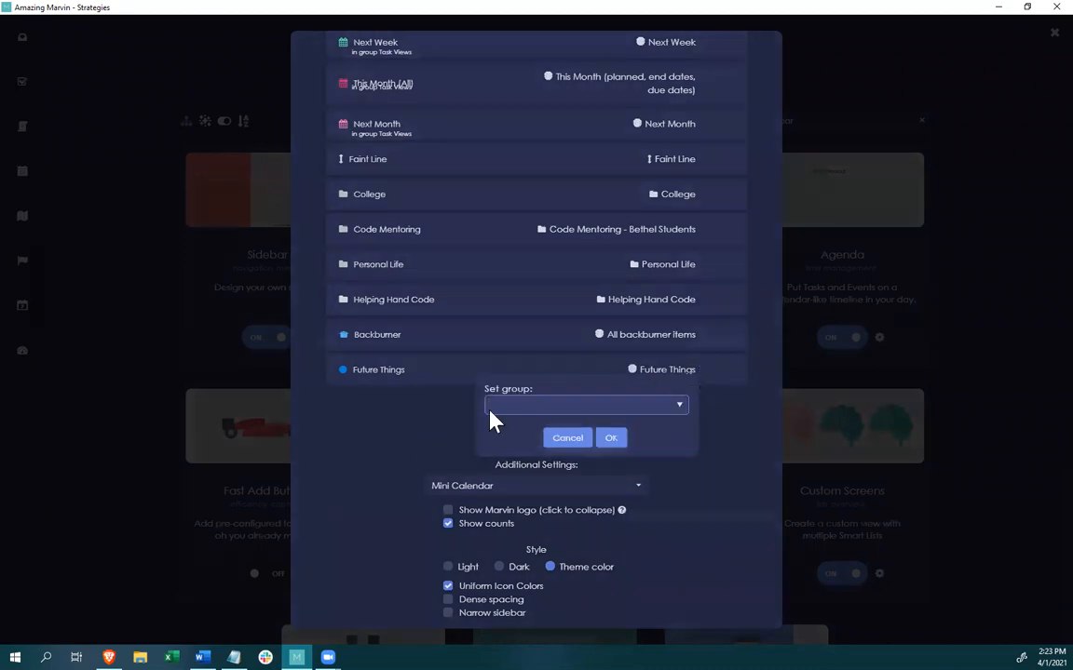
{"action": "left_click", "coordinate": [682, 406]}
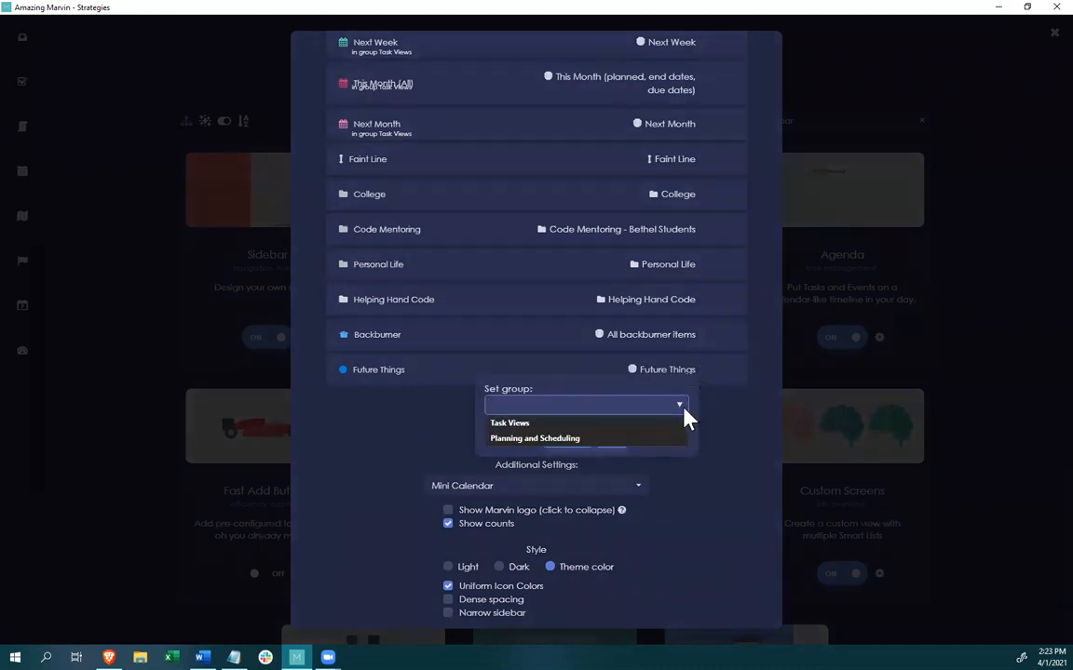
{"action": "left_click", "coordinate": [515, 427]}
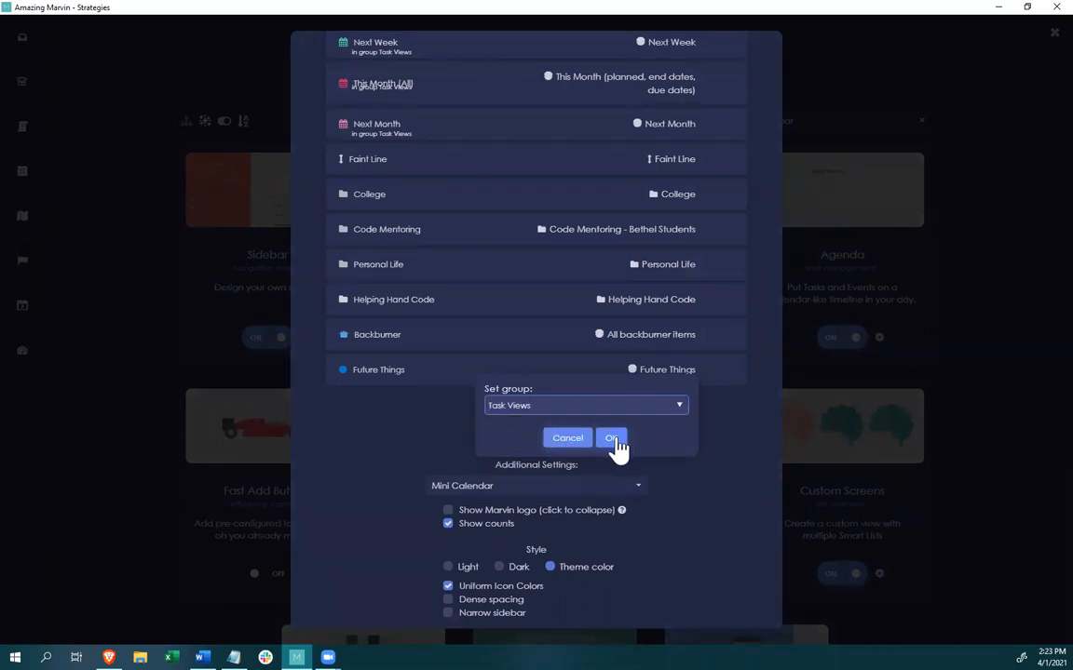
{"action": "left_click", "coordinate": [611, 439]}
{"action": "scroll", "coordinate": [442, 401], "scroll_direction": "down", "scroll_amount": 1}
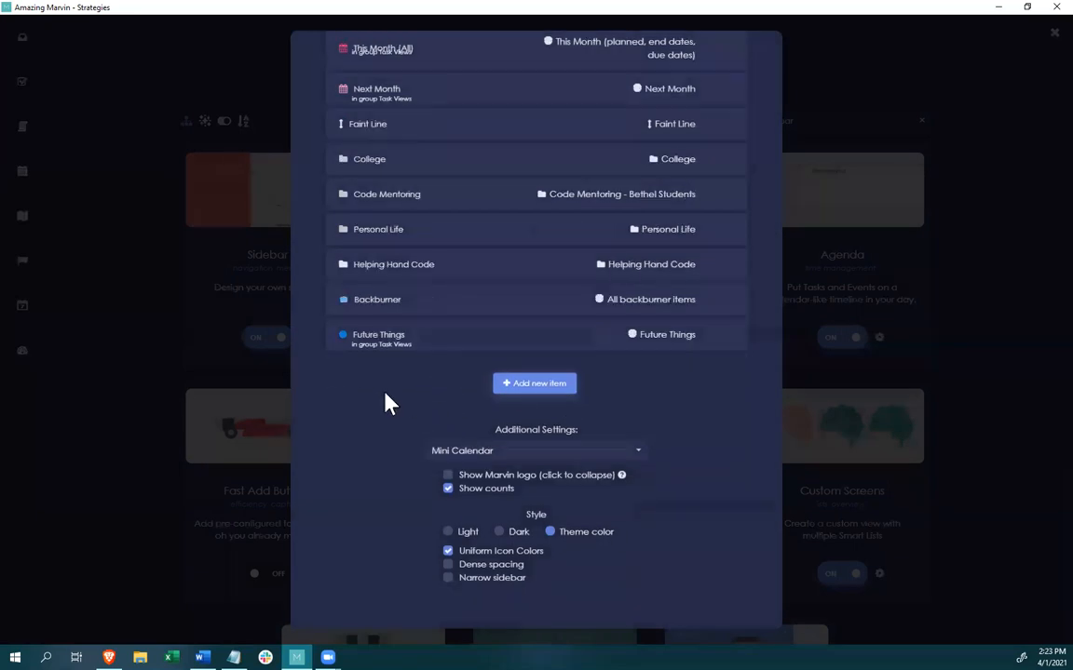
{"action": "scroll", "coordinate": [387, 352], "scroll_direction": "up", "scroll_amount": 2}
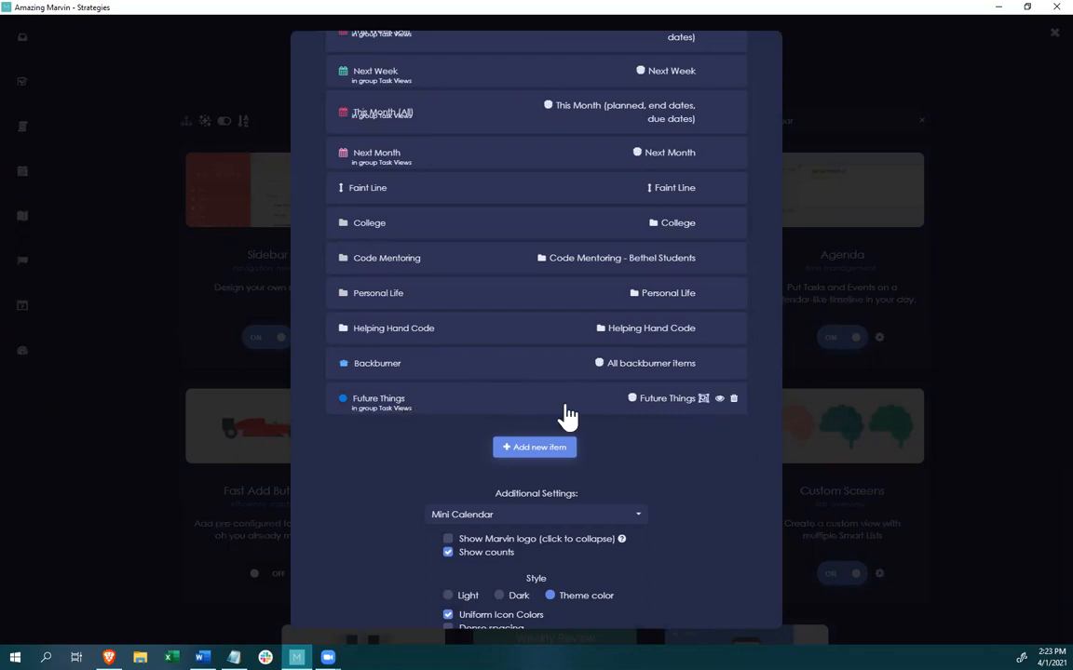
{"action": "left_click_drag", "start_coordinate": [536, 407], "coordinate": [490, 149]}
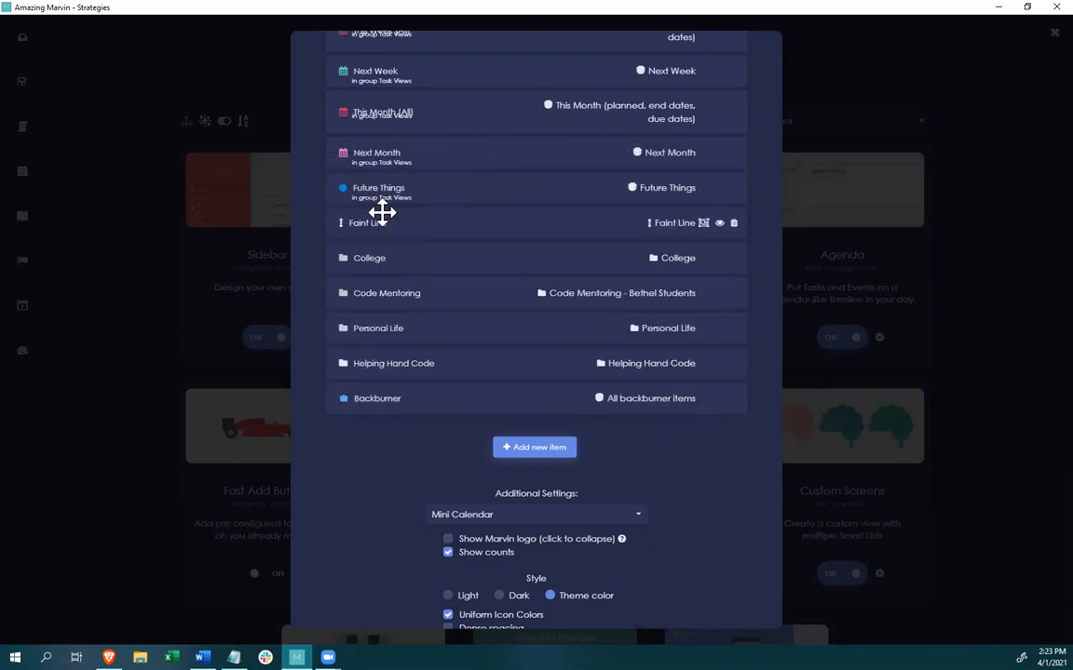
Give the Future Things sidebar item a light turquoise color and a calendar icon.
{"action": "scroll", "coordinate": [390, 202], "scroll_direction": "up", "scroll_amount": 5}
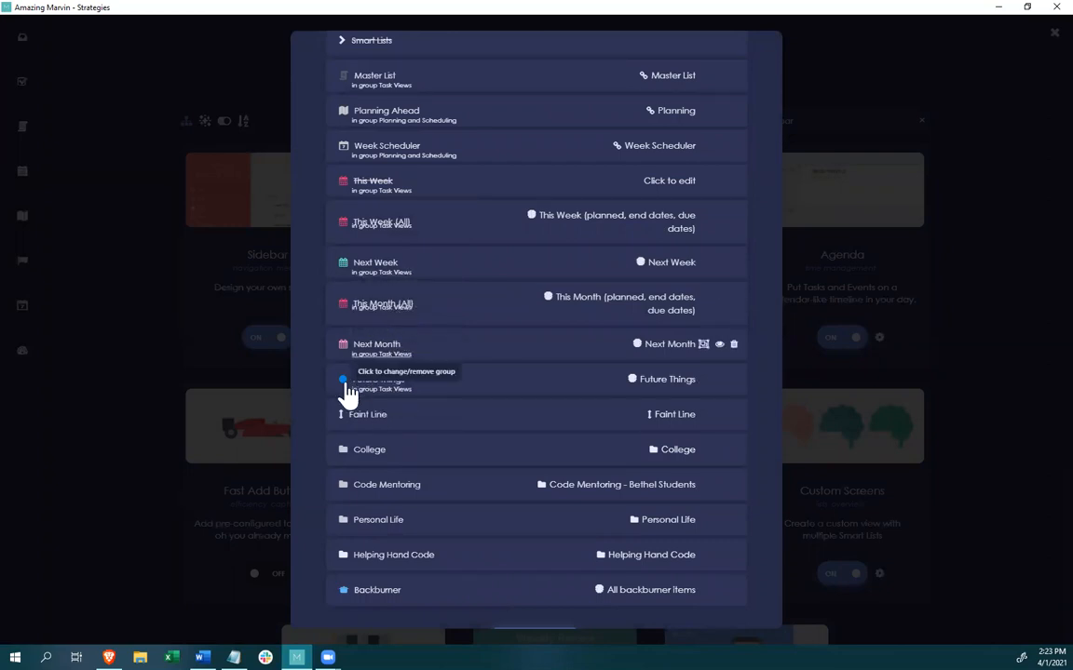
{"action": "left_click", "coordinate": [343, 381]}
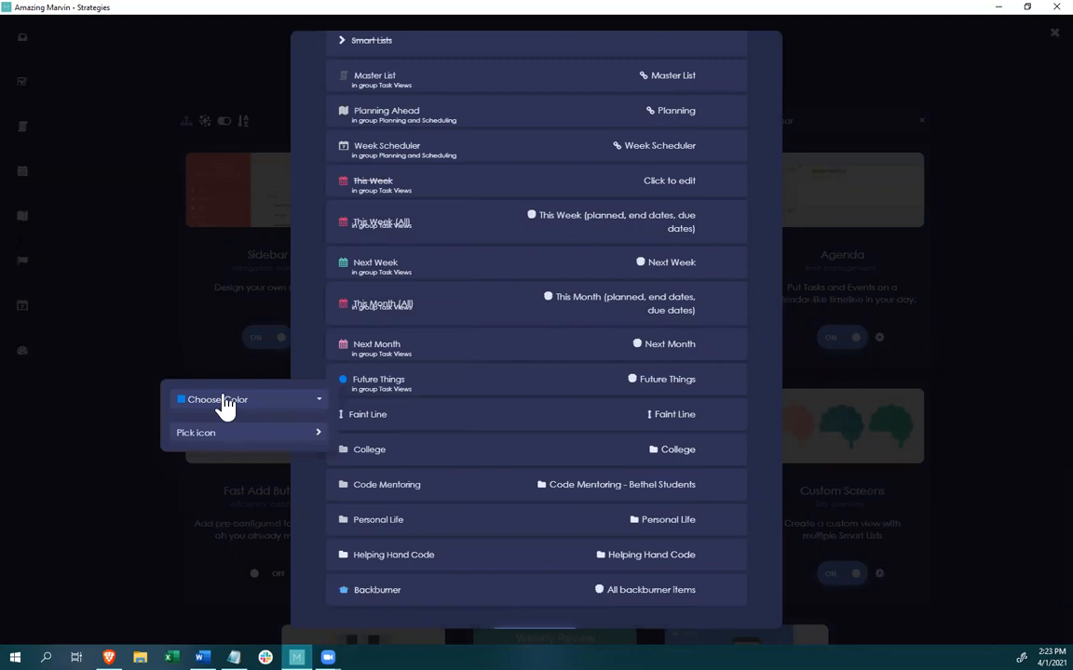
{"action": "left_click", "coordinate": [225, 401]}
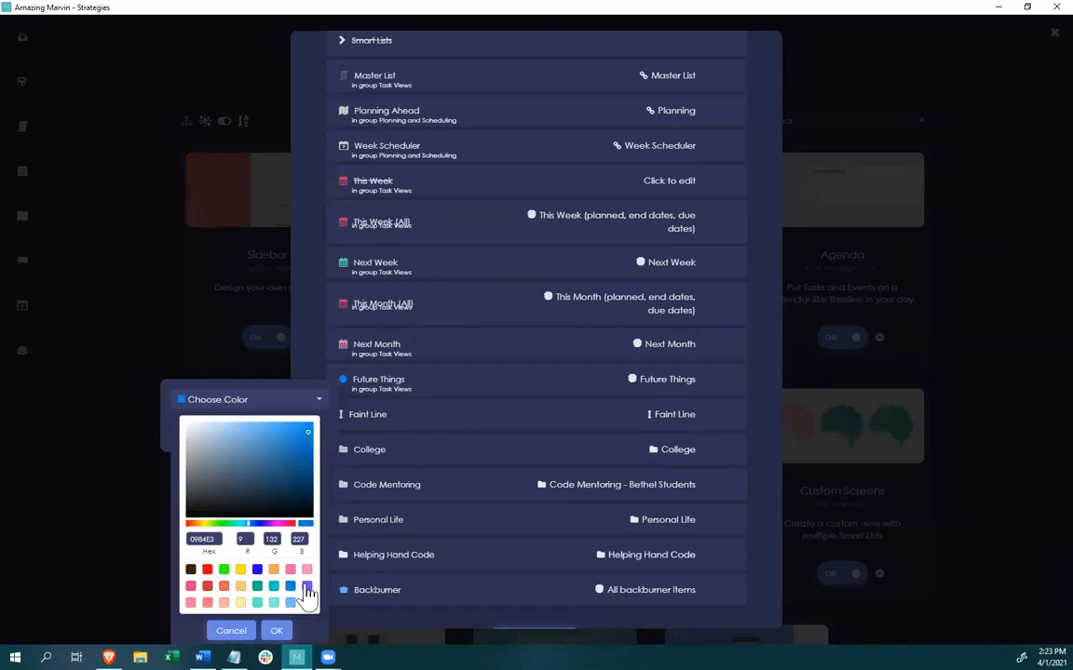
{"action": "left_click", "coordinate": [273, 602]}
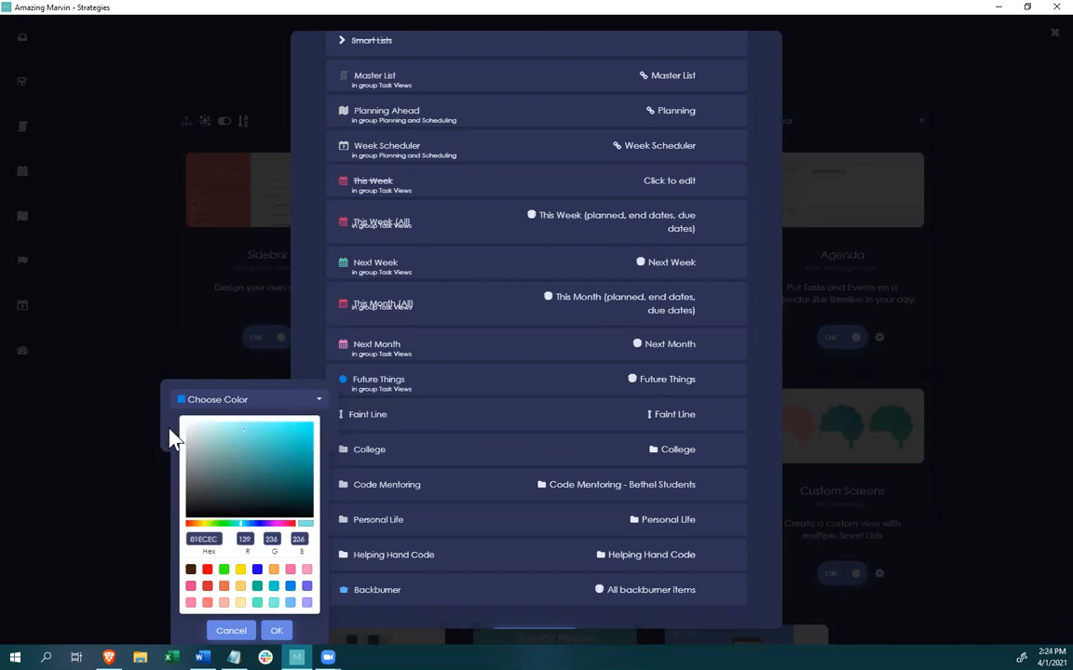
{"action": "left_click", "coordinate": [276, 631]}
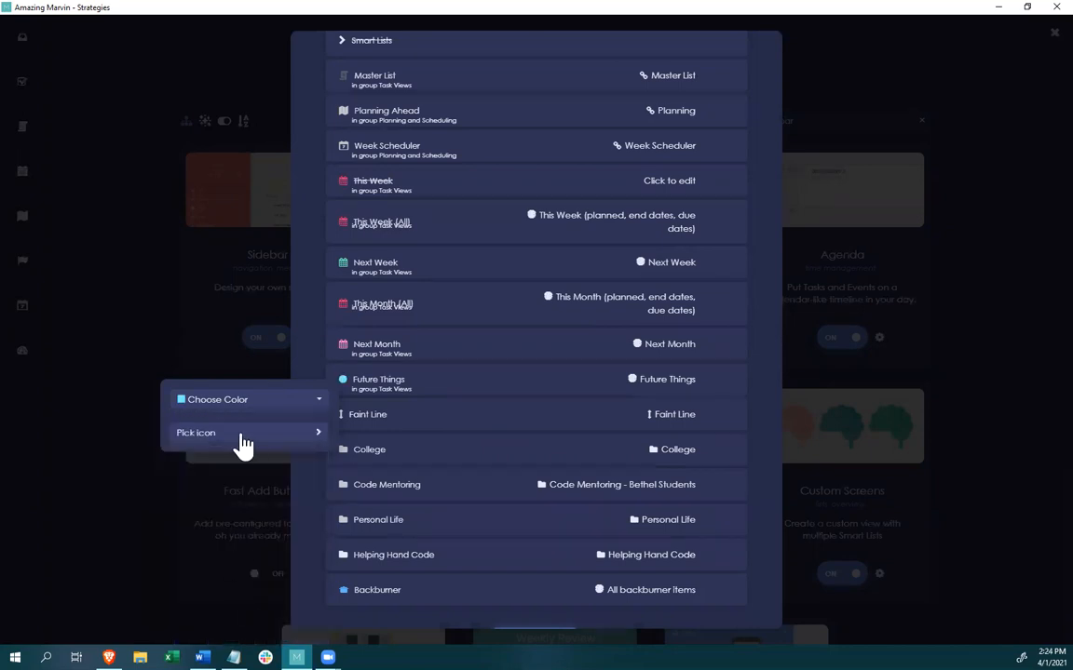
{"action": "left_click", "coordinate": [224, 438]}
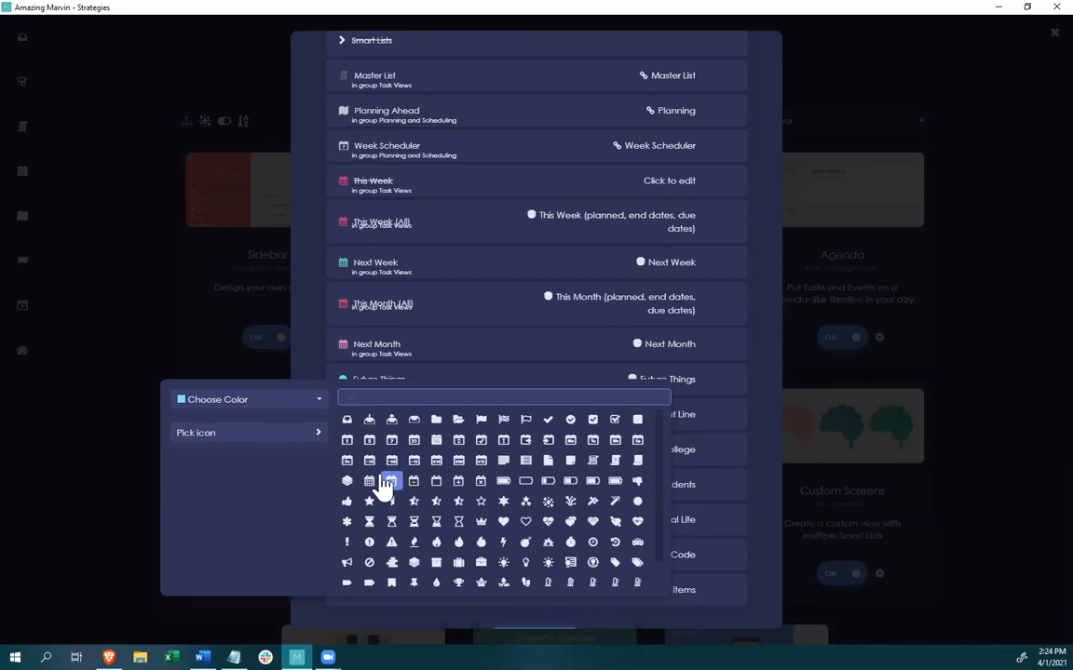
{"action": "left_click", "coordinate": [396, 481]}
{"action": "left_click", "coordinate": [158, 376]}
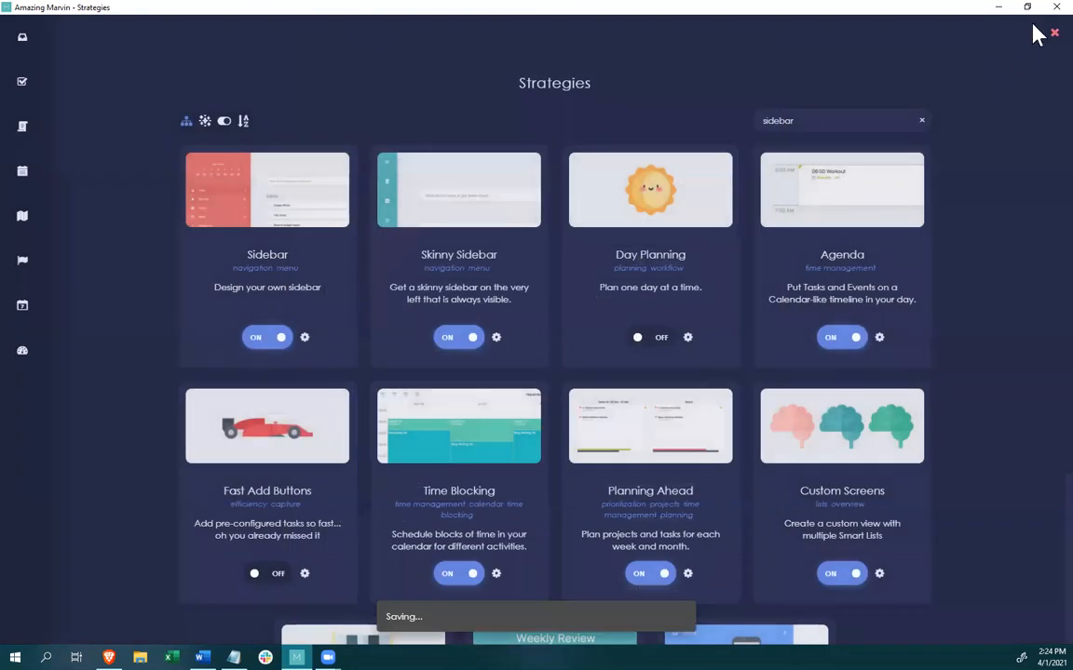
Leave the strategies and view the contents of the Future Things list and the Inbox.
{"action": "left_click", "coordinate": [1053, 35]}
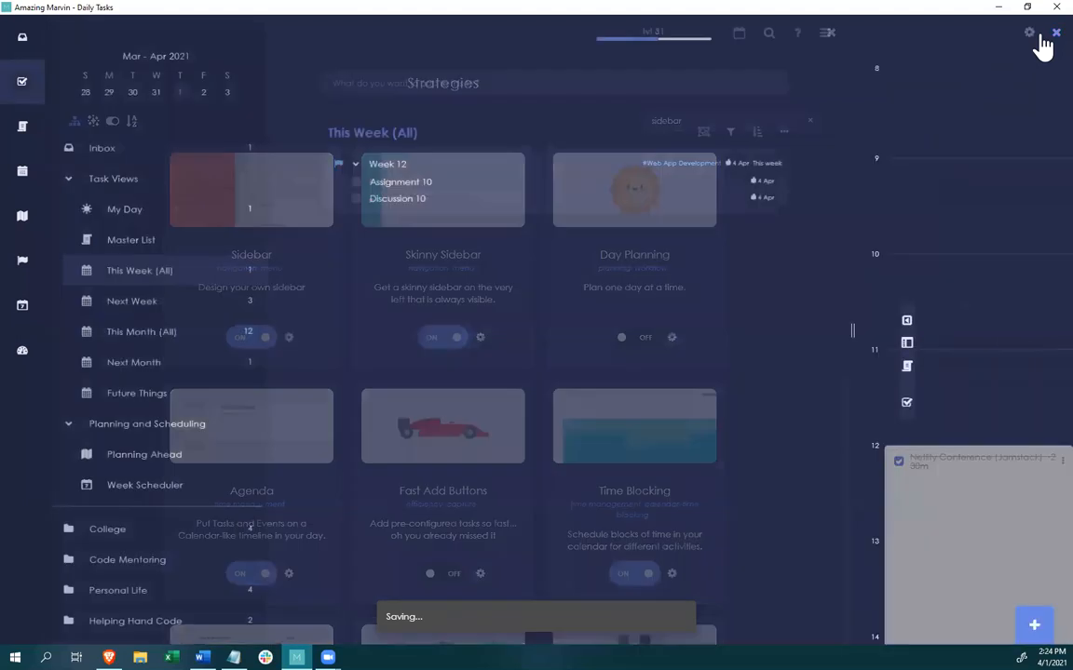
{"action": "left_click", "coordinate": [110, 400]}
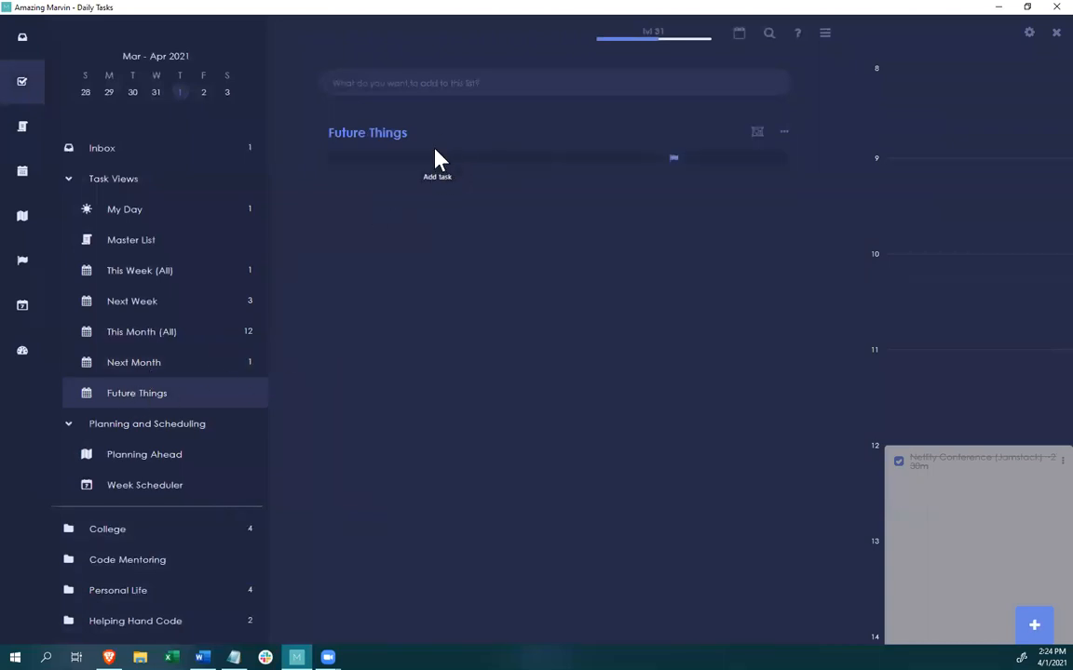
{"action": "left_click", "coordinate": [128, 160]}
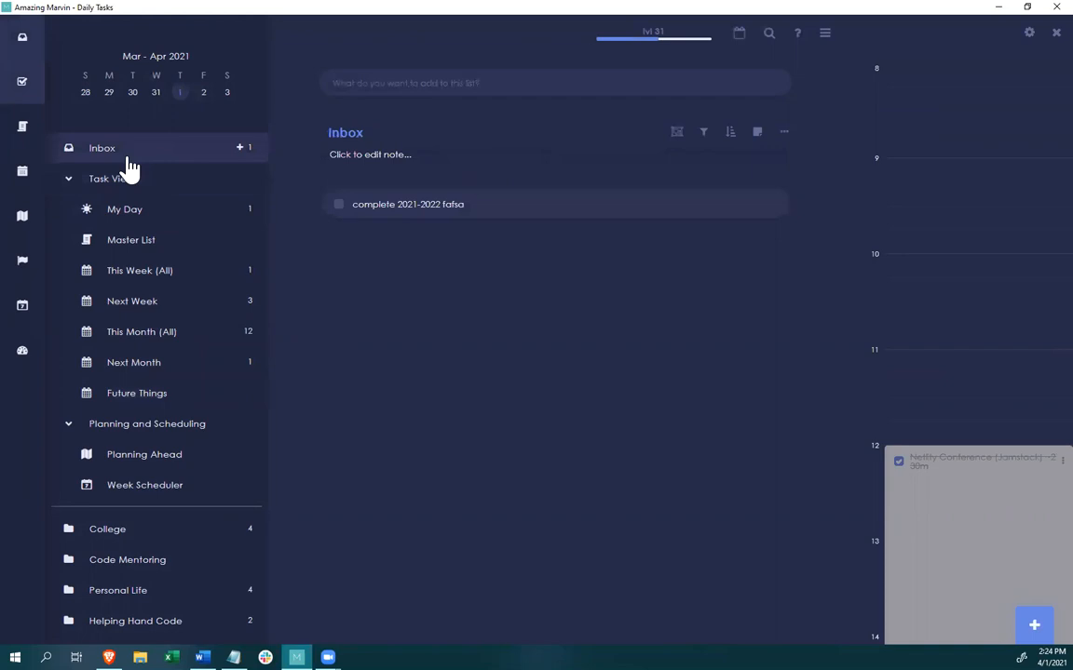
Add a task named "test task" to the Personal Life category in the Master List.
{"action": "left_click", "coordinate": [128, 243]}
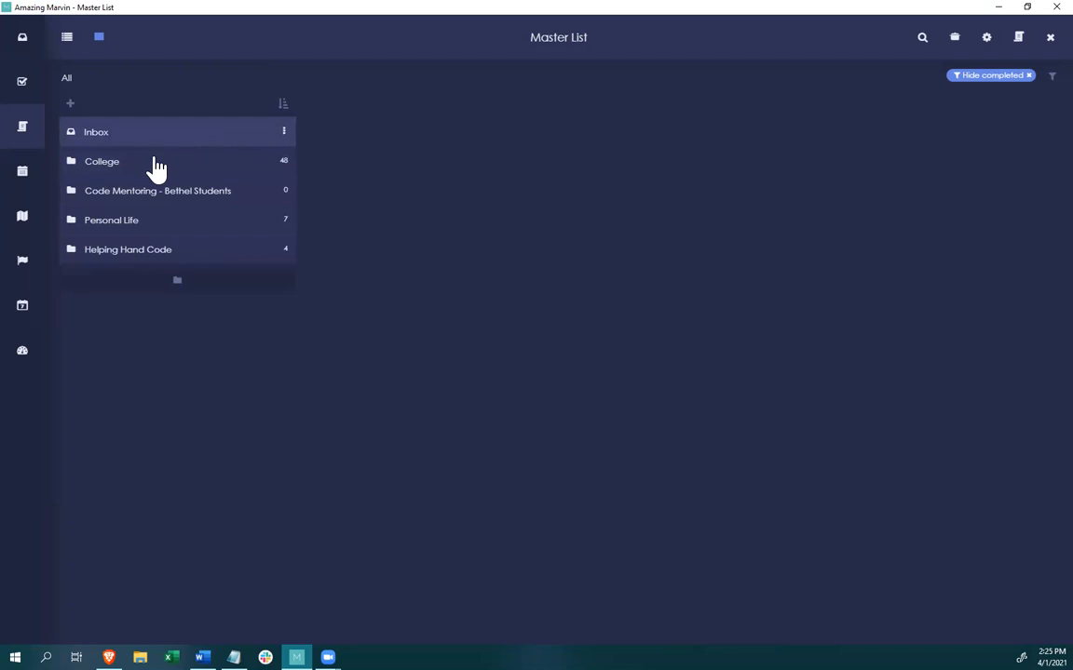
{"action": "left_click", "coordinate": [106, 227]}
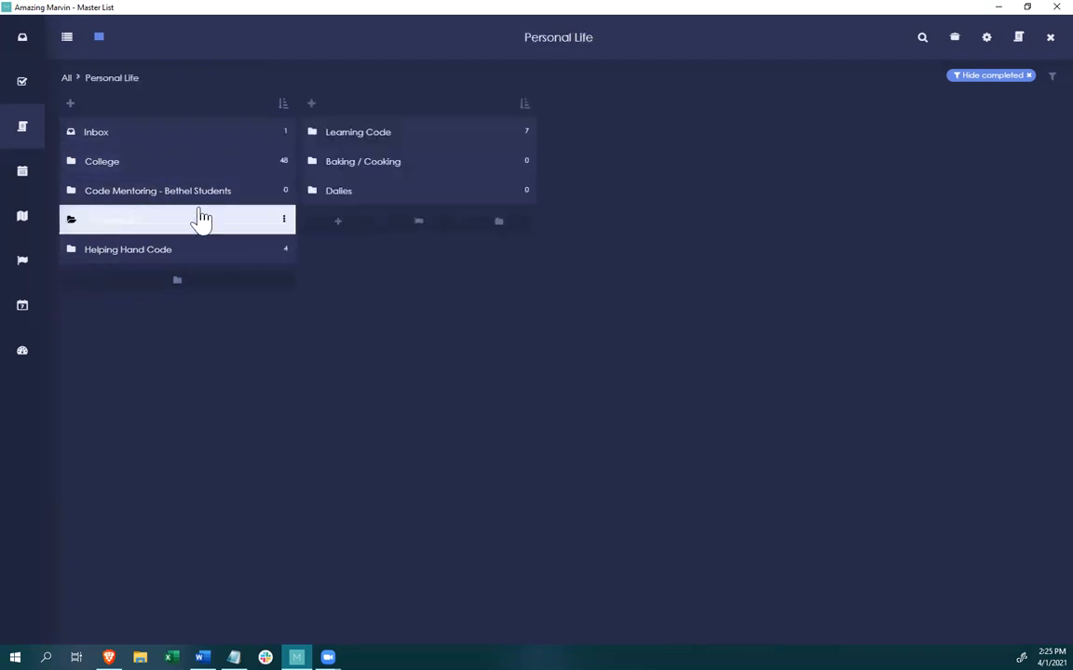
{"action": "left_click", "coordinate": [339, 223]}
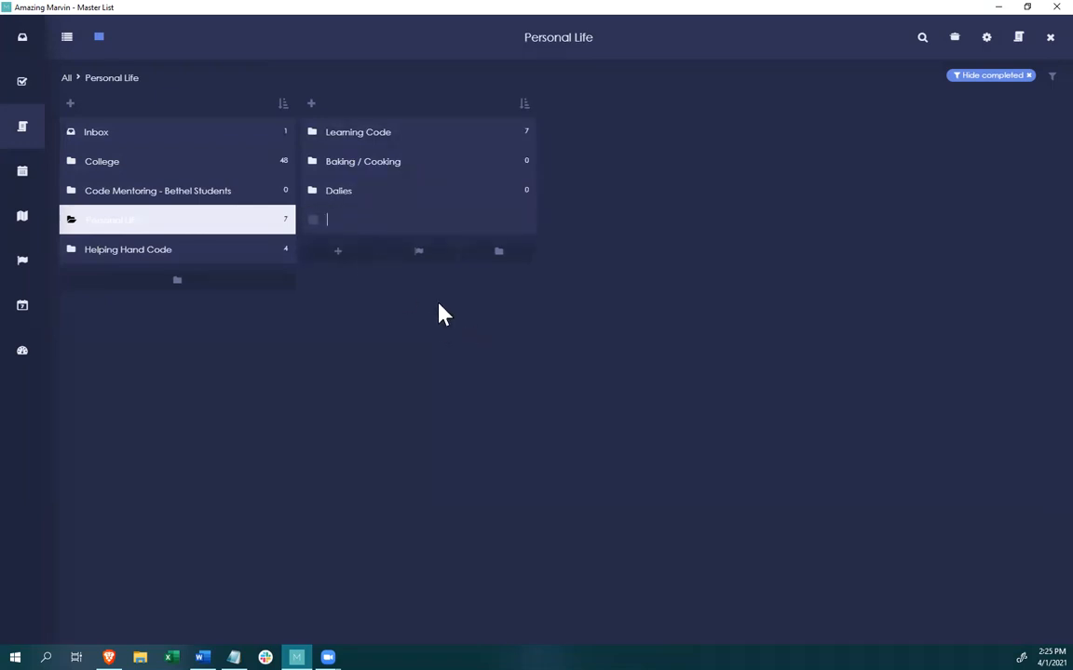
{"action": "type", "text": "test task"}
{"action": "key", "text": "Return"}
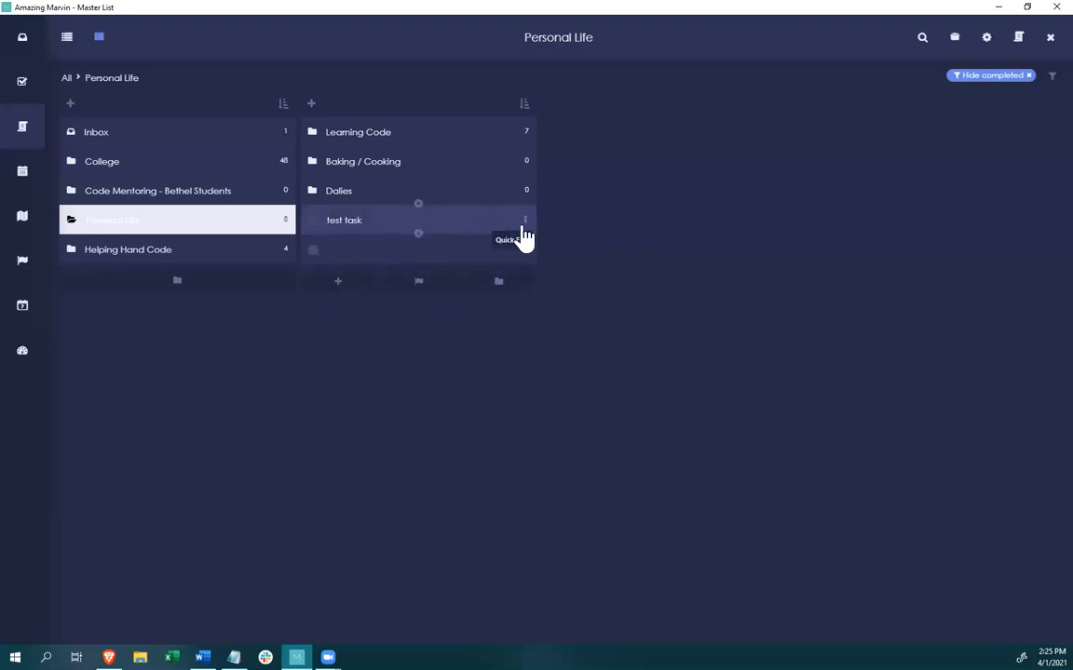
Set the due date of the test task to July 4, 2021.
{"action": "left_click", "coordinate": [523, 221]}
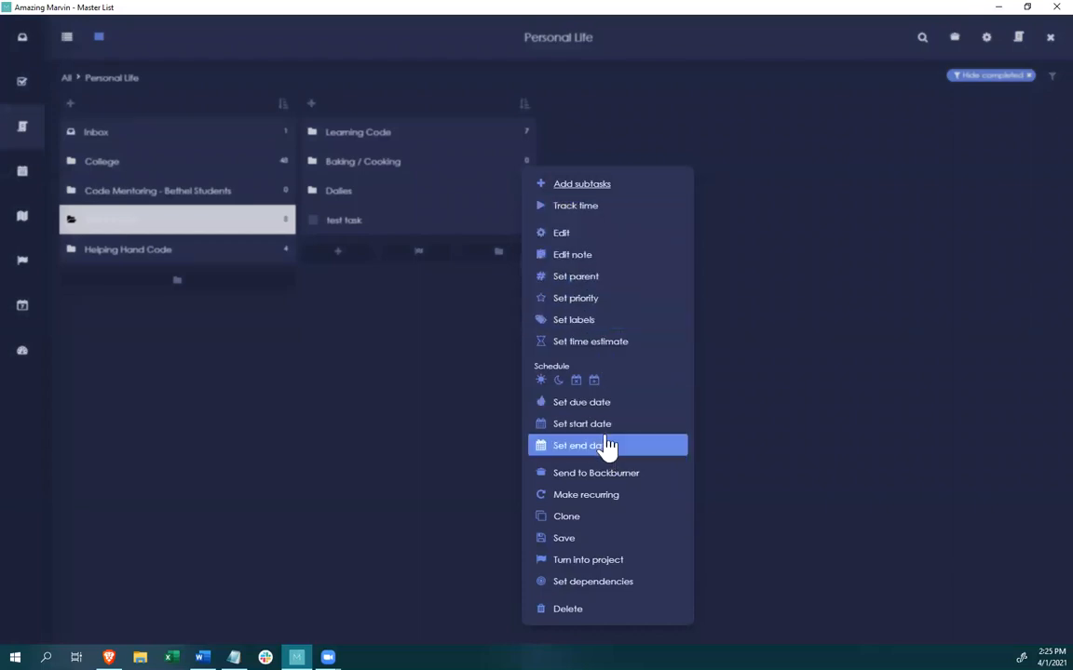
{"action": "left_click", "coordinate": [591, 404]}
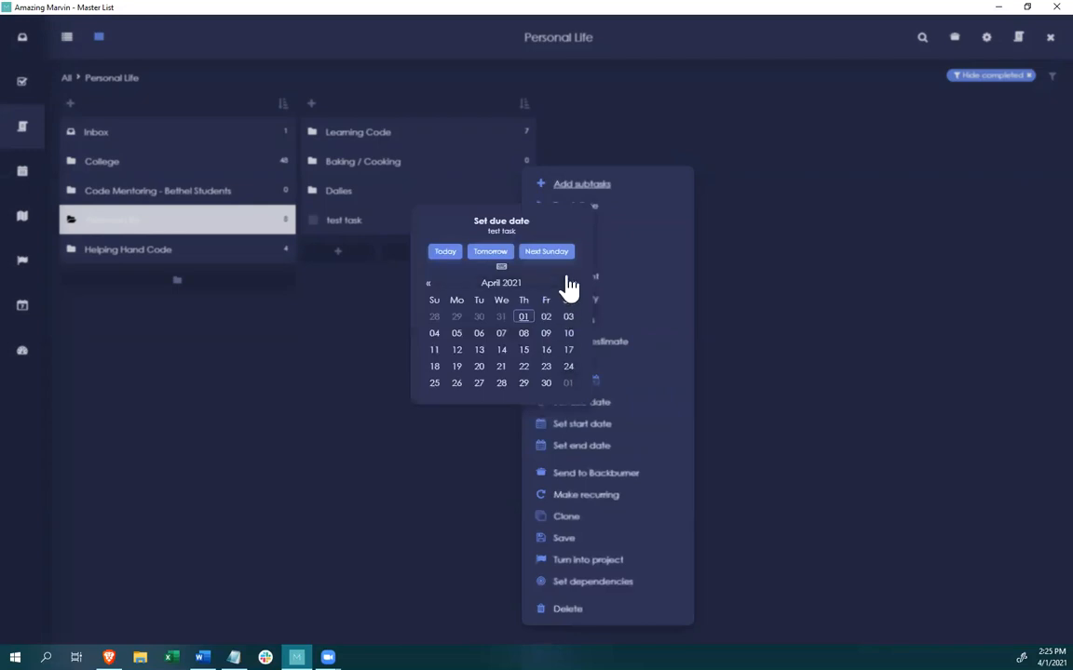
{"action": "left_click", "coordinate": [574, 285]}
{"action": "left_click", "coordinate": [575, 285]}
{"action": "left_click", "coordinate": [574, 285]}
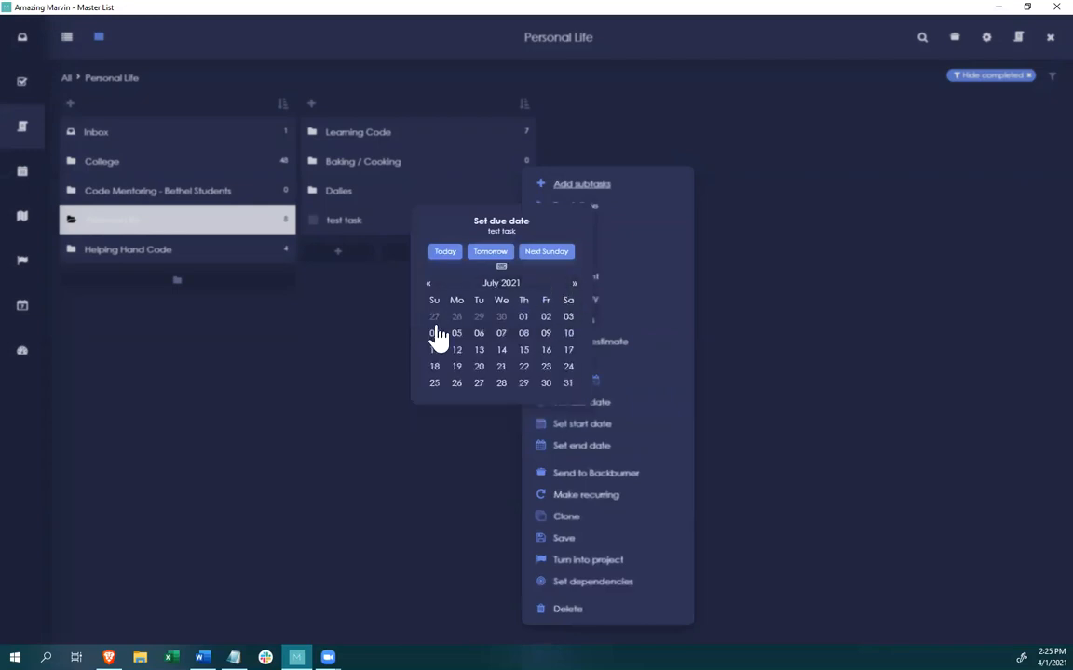
{"action": "left_click", "coordinate": [433, 335]}
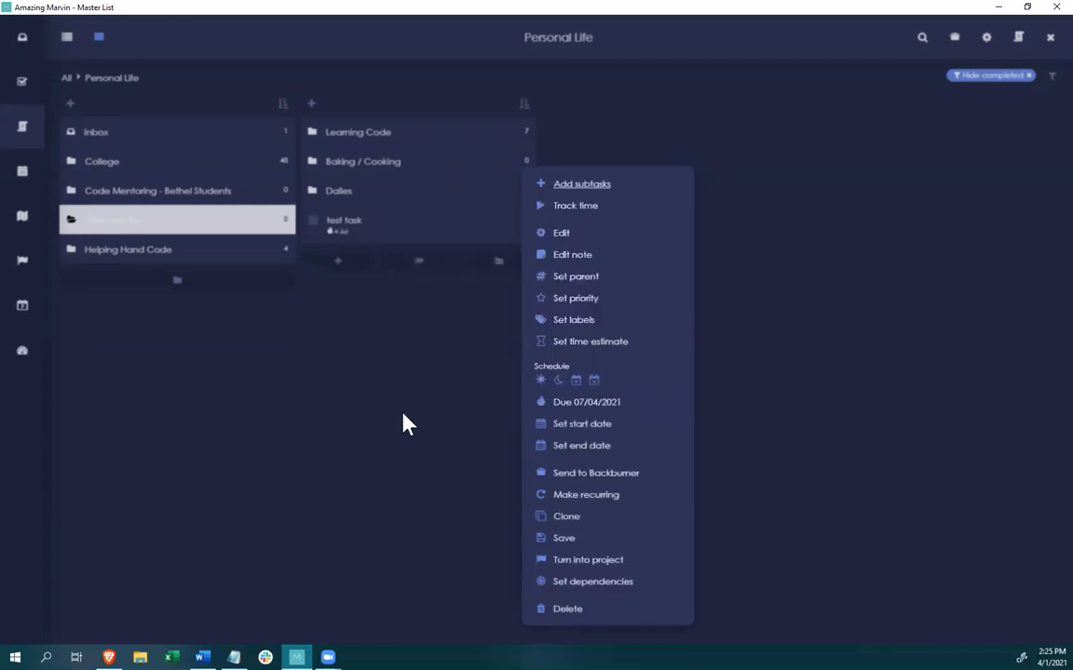
Return to the main view and check the Future Things list for the test task.
{"action": "left_click", "coordinate": [23, 87]}
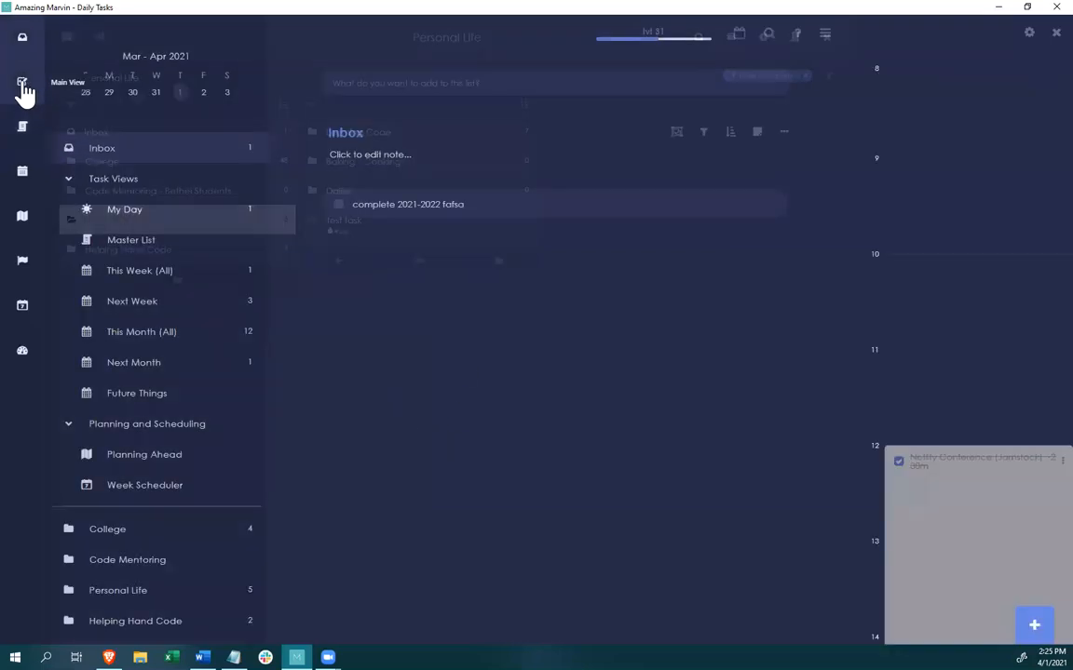
{"action": "left_click", "coordinate": [130, 393]}
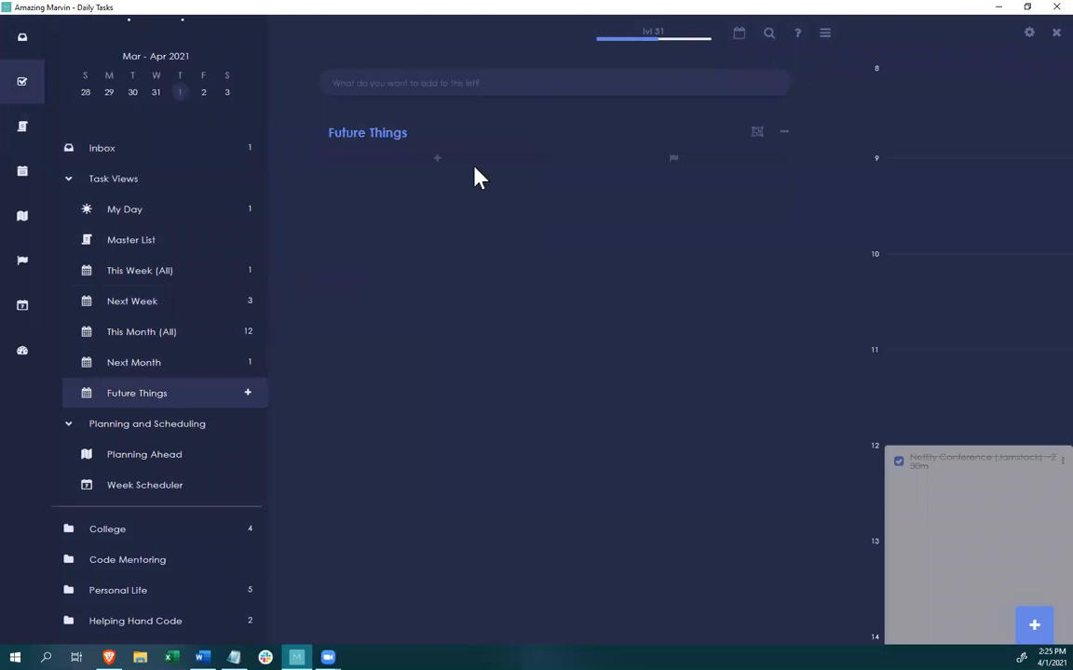
{"action": "mouse_move", "coordinate": [387, 140]}
{"action": "left_click", "coordinate": [825, 34]}
{"action": "left_click", "coordinate": [723, 117]}
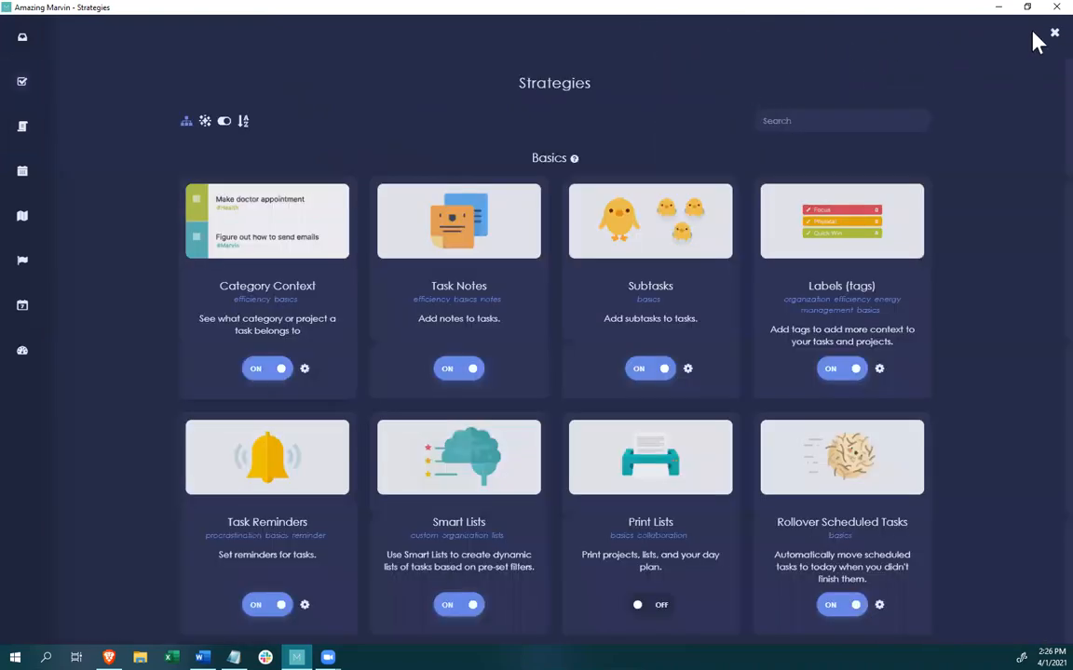
{"action": "left_click", "coordinate": [1054, 33]}
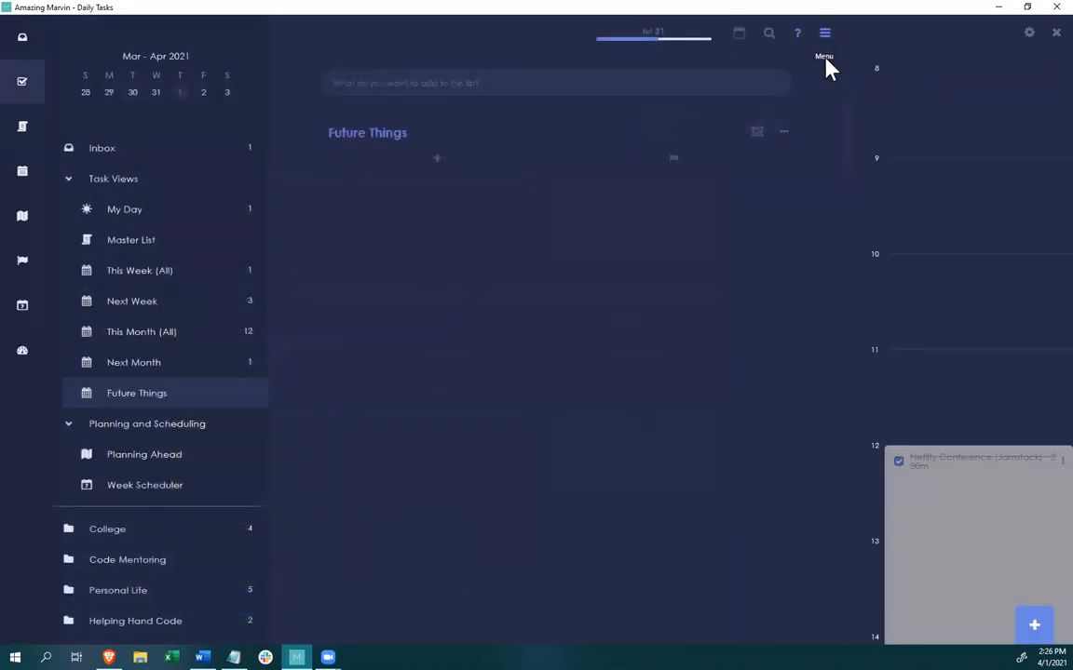
Edit the Future Things smart list and set its Scheduled filter to unspecified.
{"action": "left_click", "coordinate": [825, 34]}
{"action": "left_click", "coordinate": [713, 233]}
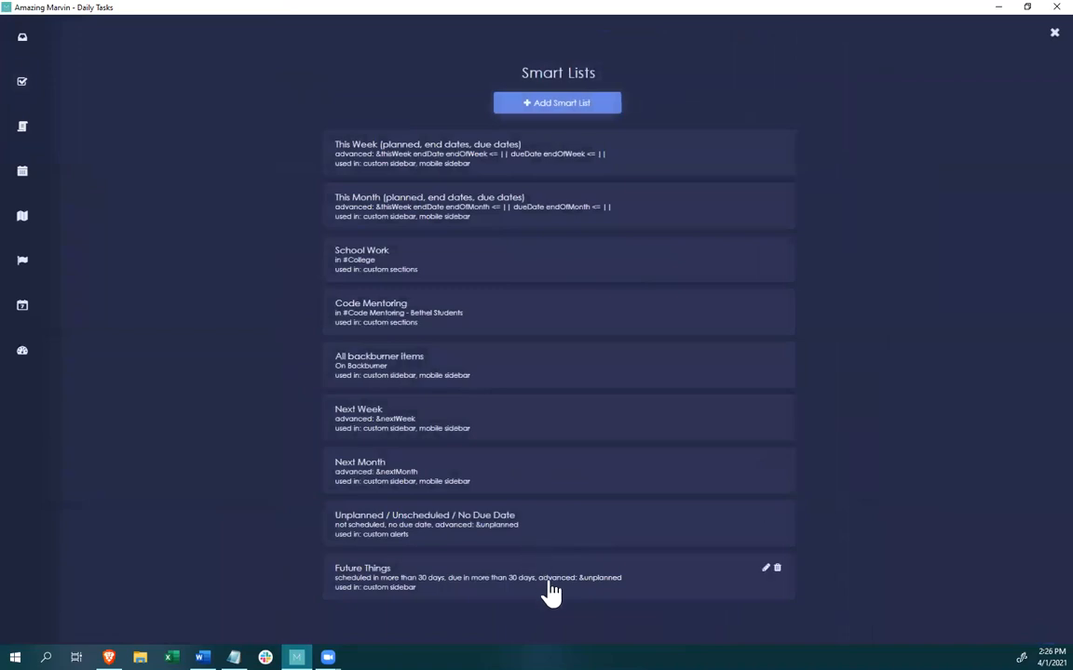
{"action": "left_click", "coordinate": [765, 567]}
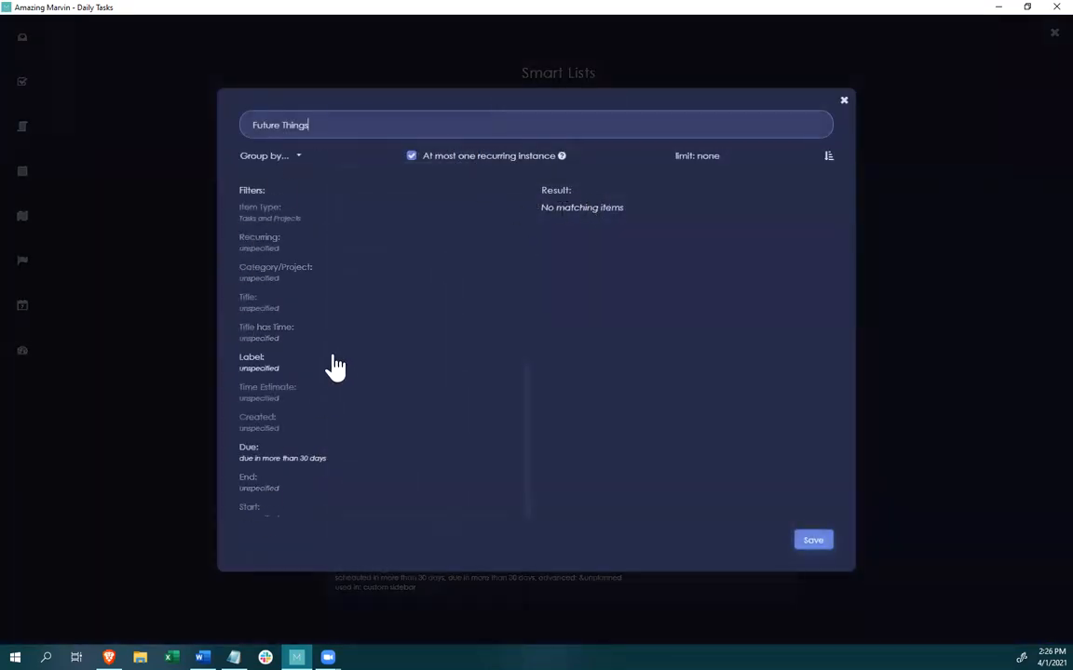
{"action": "scroll", "coordinate": [325, 363], "scroll_direction": "down", "scroll_amount": 3}
{"action": "scroll", "coordinate": [304, 330], "scroll_direction": "up", "scroll_amount": 3}
{"action": "scroll", "coordinate": [264, 472], "scroll_direction": "down", "scroll_amount": 5}
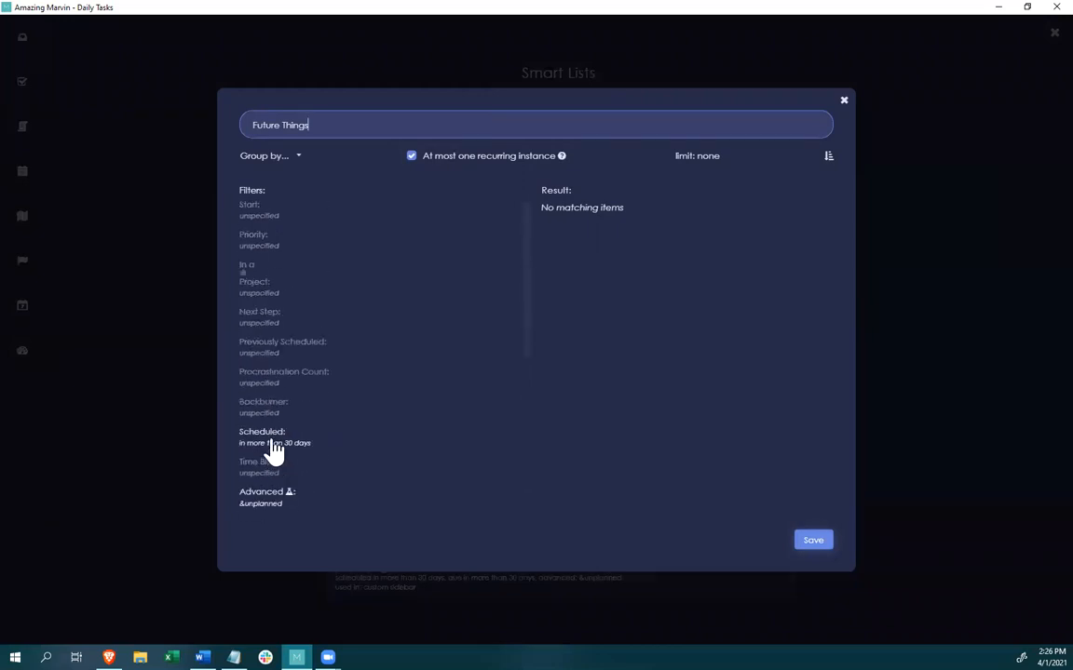
{"action": "left_click", "coordinate": [272, 440]}
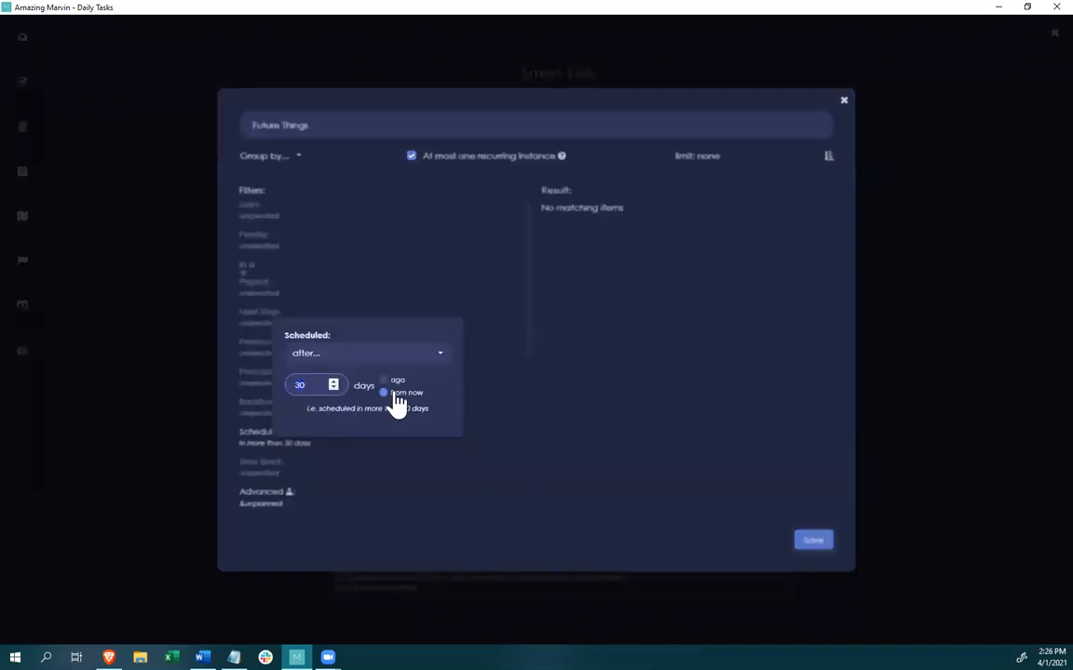
{"action": "left_click", "coordinate": [326, 359]}
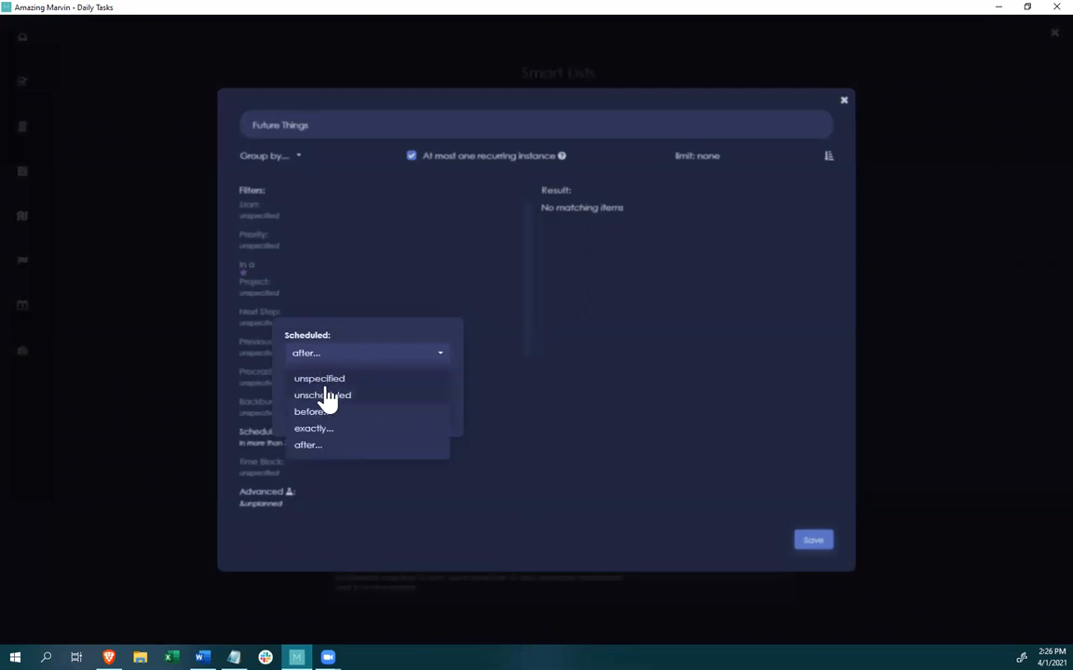
{"action": "left_click", "coordinate": [331, 379]}
{"action": "left_click", "coordinate": [428, 448]}
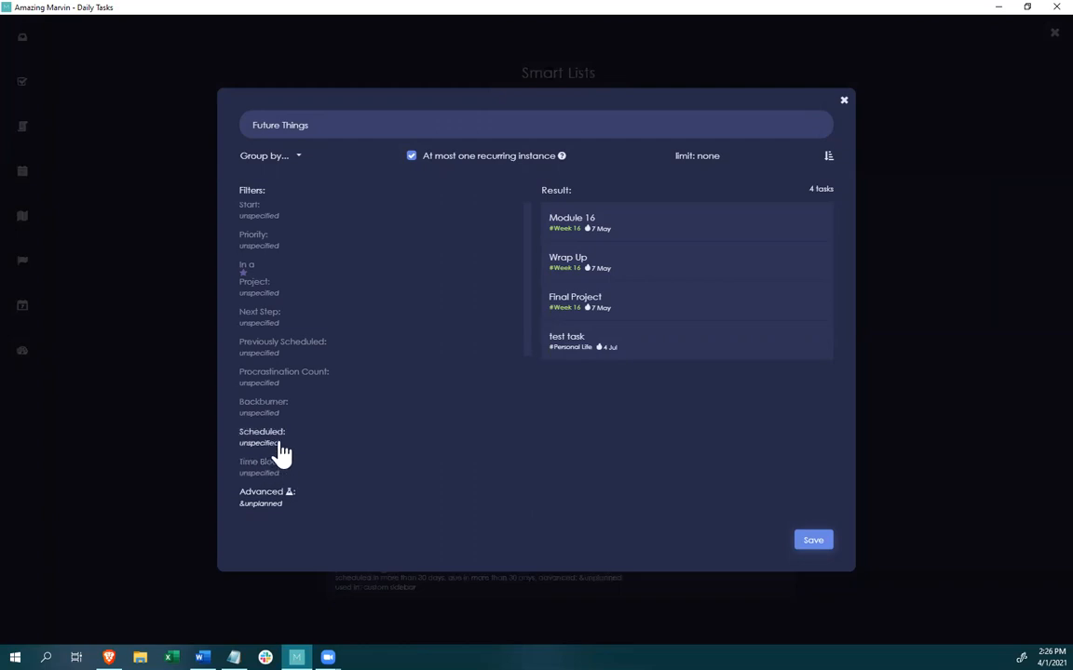
Save the Future Things smart list and return to the main view to show the This Week (All) list.
{"action": "scroll", "coordinate": [265, 450], "scroll_direction": "up", "scroll_amount": 1}
{"action": "scroll", "coordinate": [266, 465], "scroll_direction": "down", "scroll_amount": 1}
{"action": "scroll", "coordinate": [280, 433], "scroll_direction": "up", "scroll_amount": 1}
{"action": "scroll", "coordinate": [277, 421], "scroll_direction": "down", "scroll_amount": 1}
{"action": "scroll", "coordinate": [278, 419], "scroll_direction": "up", "scroll_amount": 5}
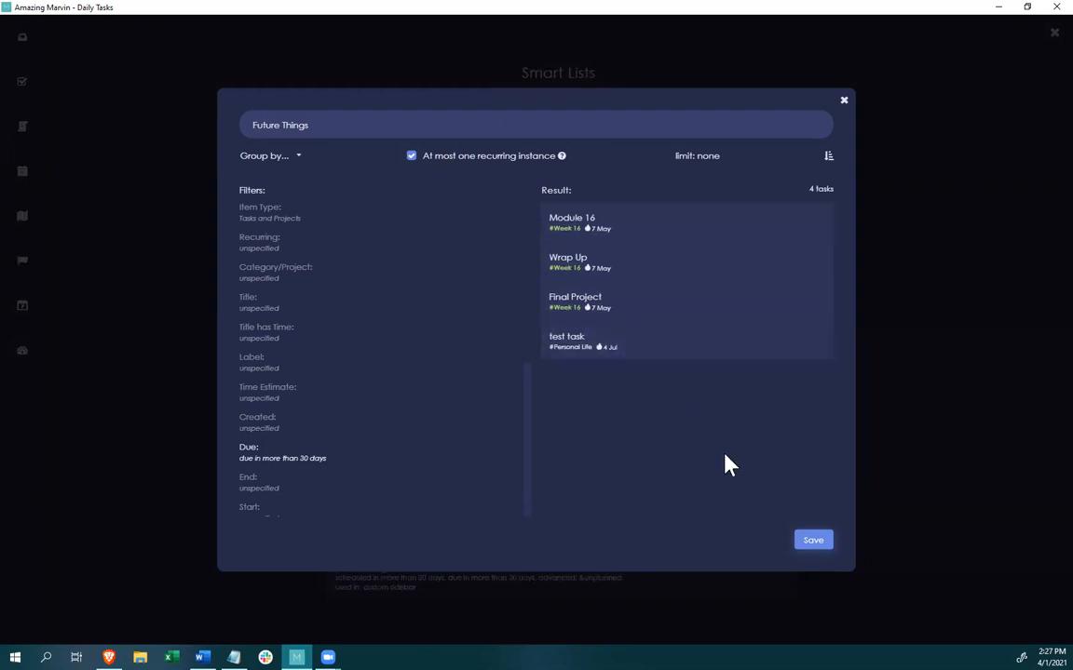
{"action": "left_click", "coordinate": [818, 545]}
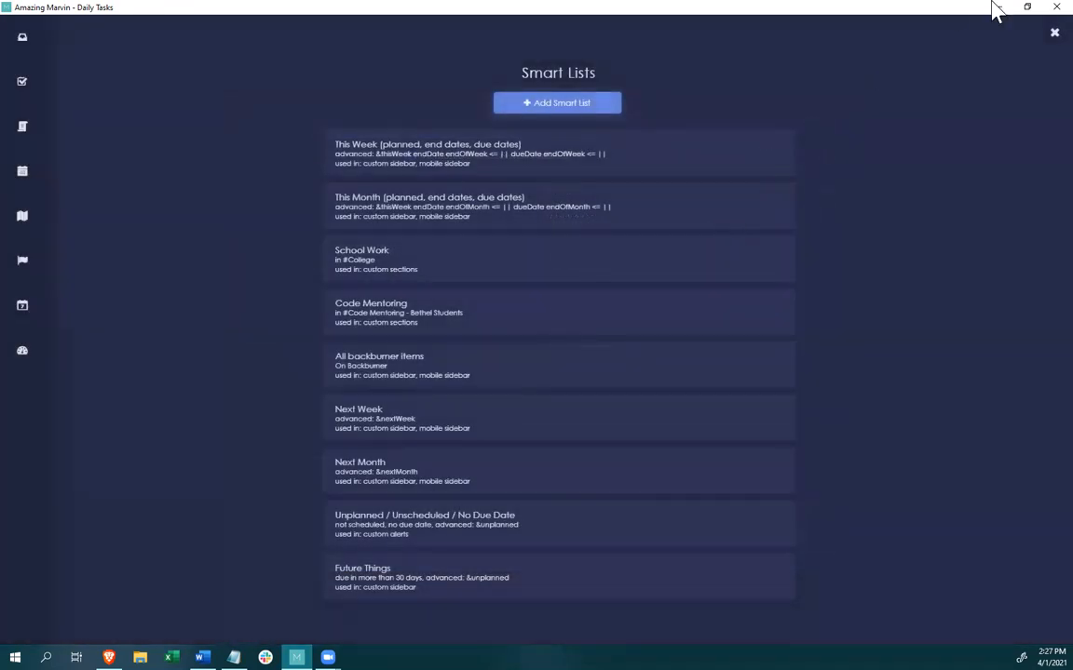
{"action": "left_click", "coordinate": [1042, 33]}
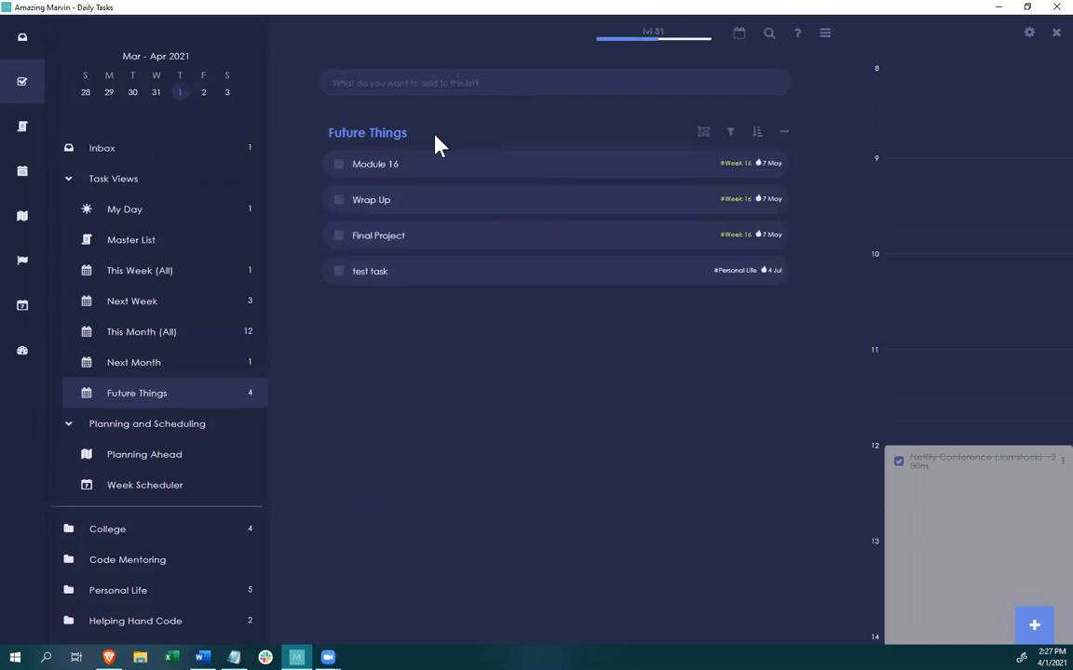
{"action": "left_click", "coordinate": [136, 272]}
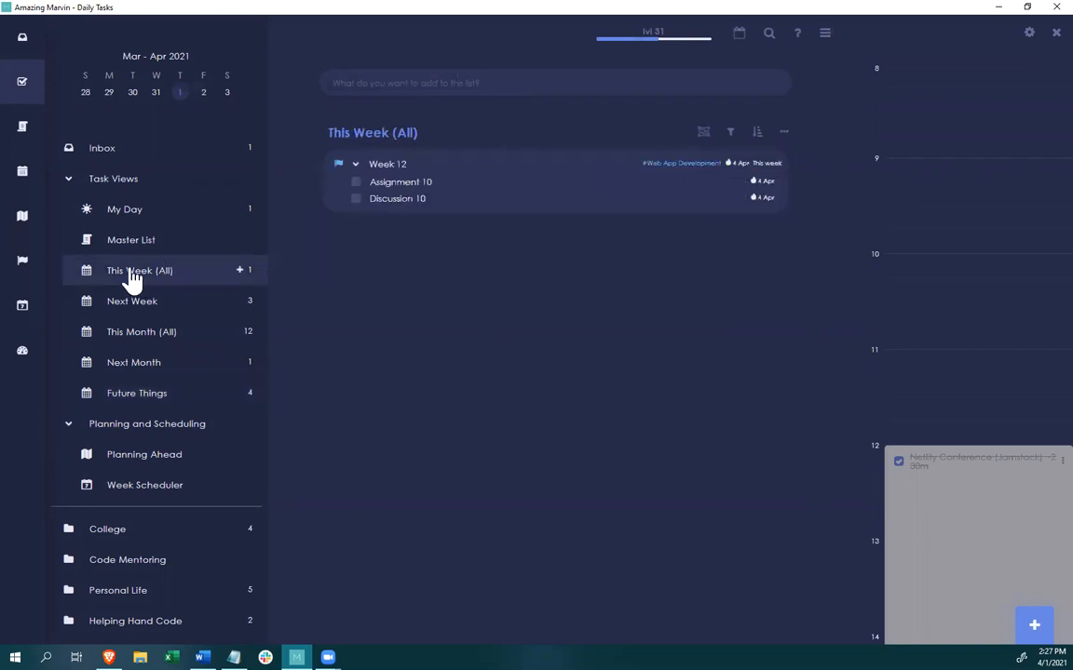
{"action": "left_click", "coordinate": [823, 34]}
{"action": "left_click", "coordinate": [723, 105]}
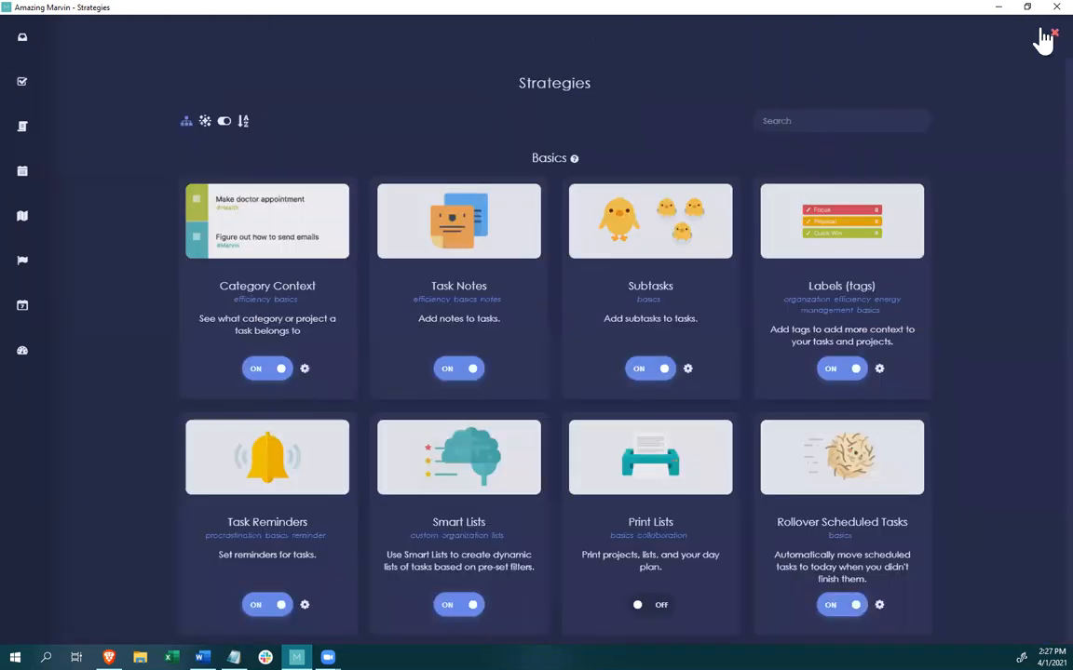
{"action": "key", "text": "Escape"}
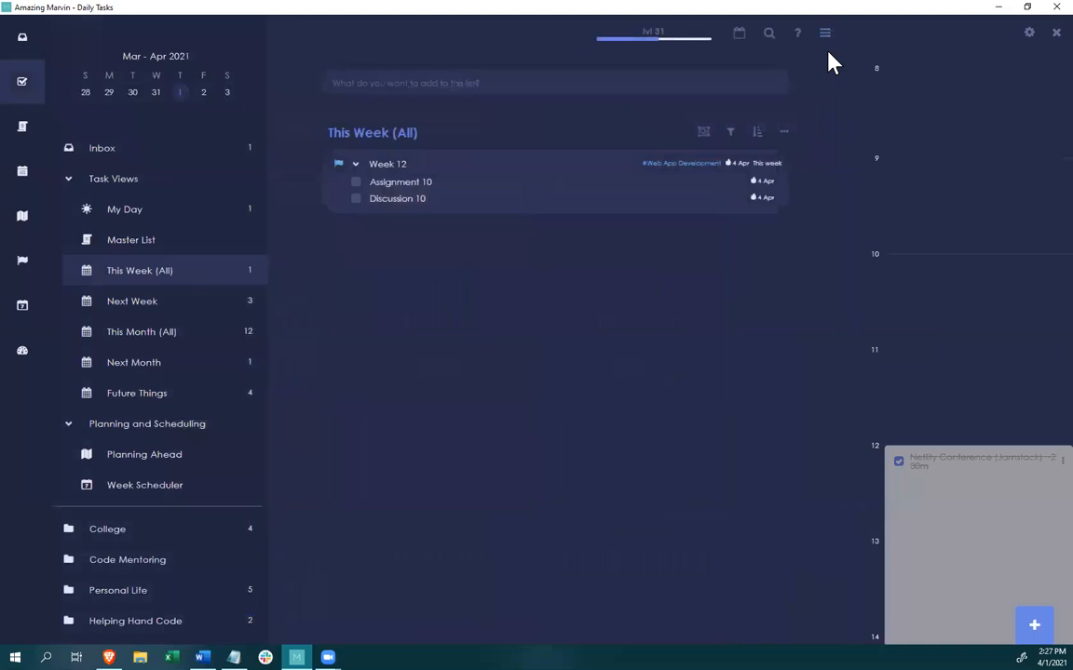
Open the "This Week (planned, end dates, due dates)" smart list for editing and examine its Advanced filter expression.
{"action": "left_click", "coordinate": [824, 33]}
{"action": "left_click", "coordinate": [735, 232]}
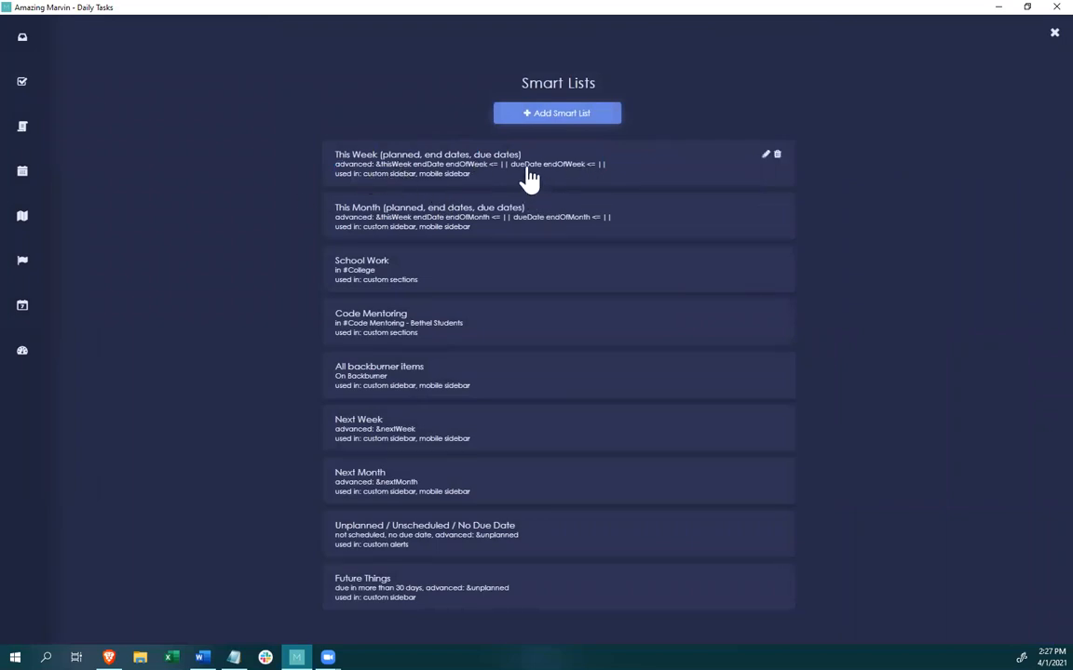
{"action": "left_click", "coordinate": [765, 155]}
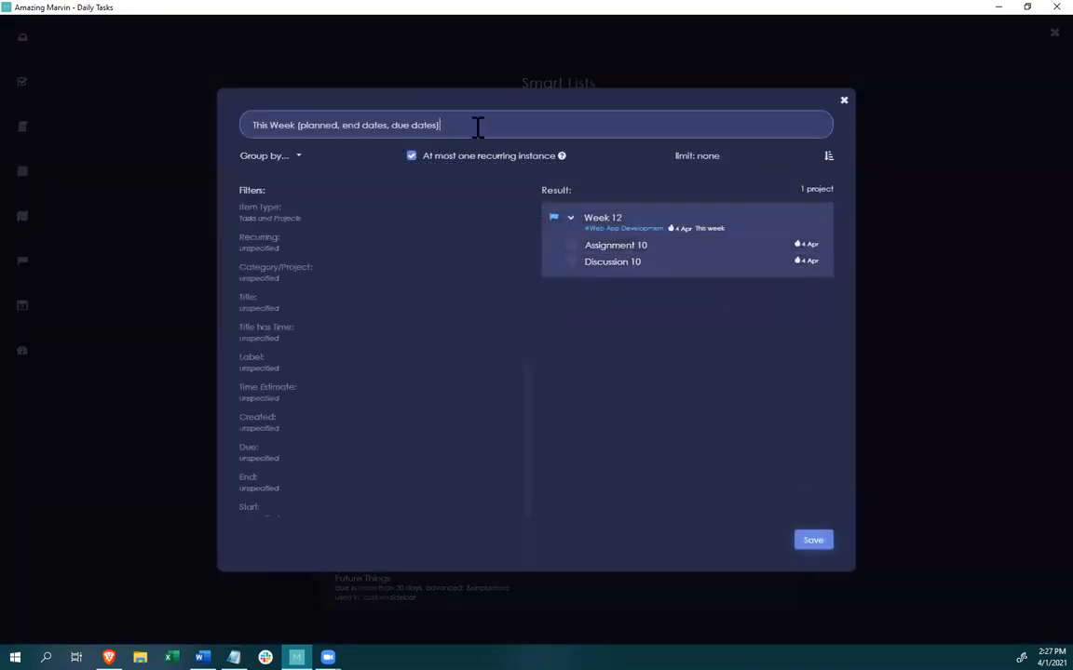
{"action": "scroll", "coordinate": [306, 333], "scroll_direction": "down", "scroll_amount": 5}
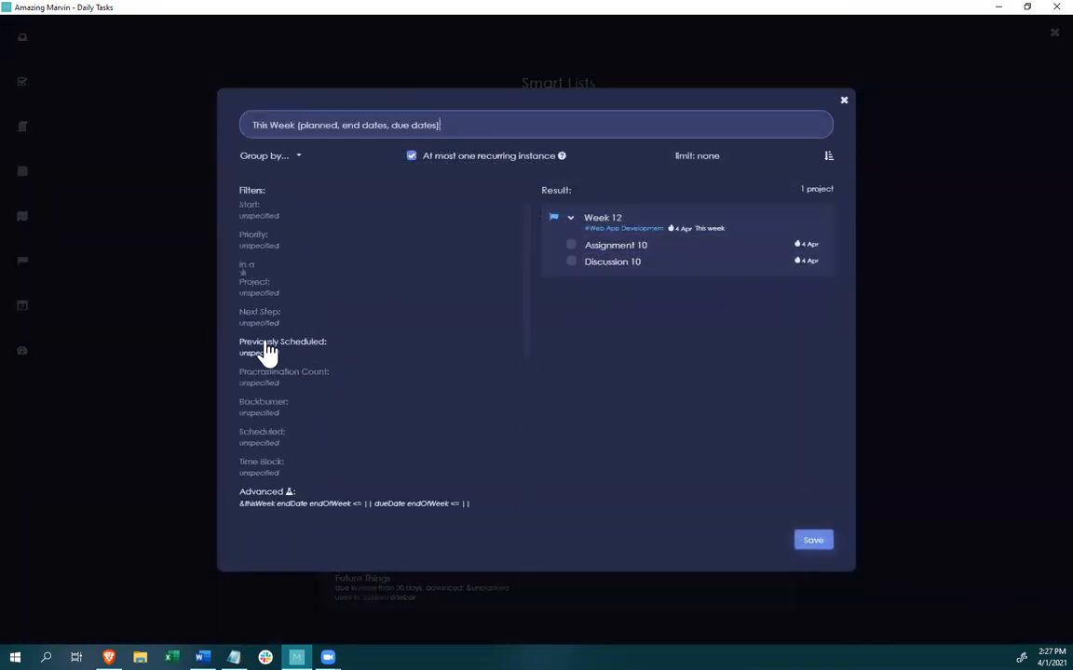
{"action": "left_click", "coordinate": [336, 511]}
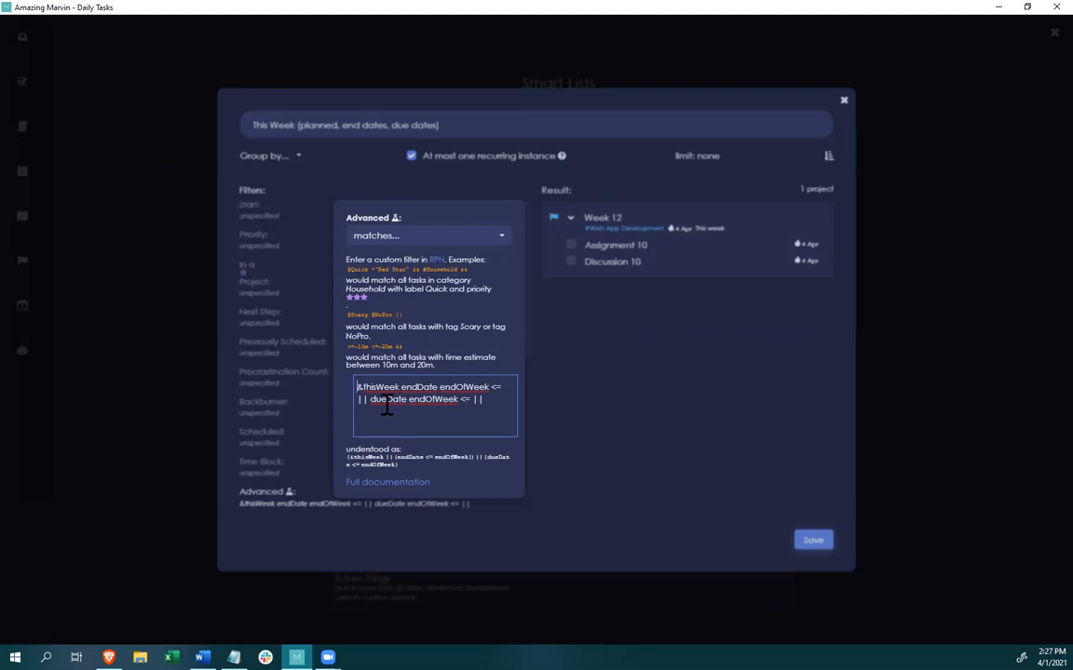
{"action": "left_click", "coordinate": [468, 242]}
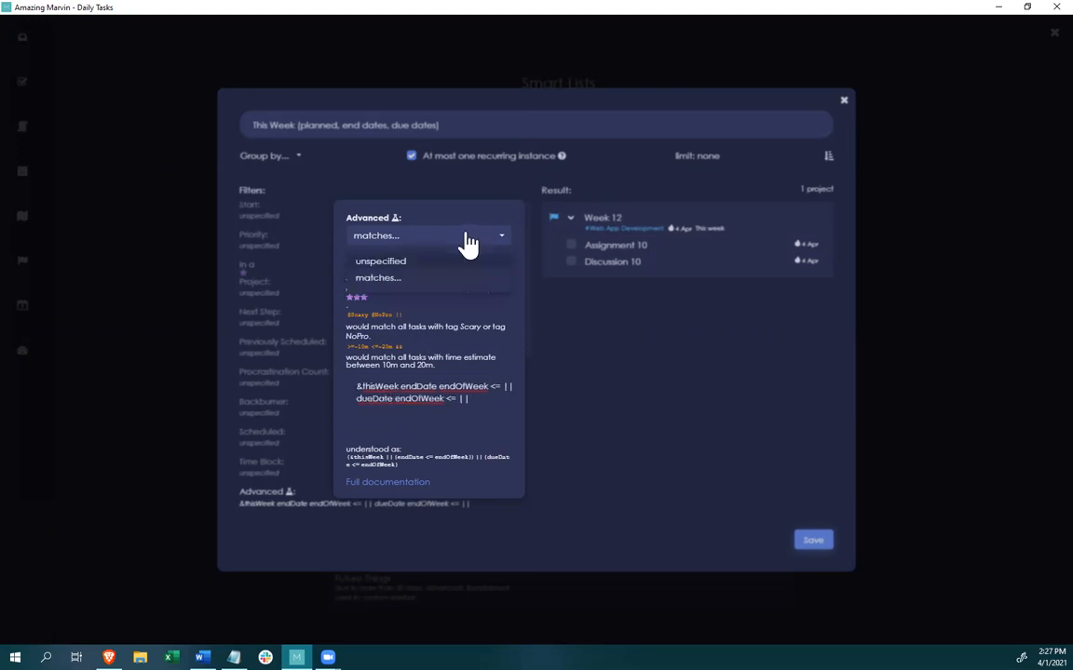
{"action": "left_click", "coordinate": [468, 345]}
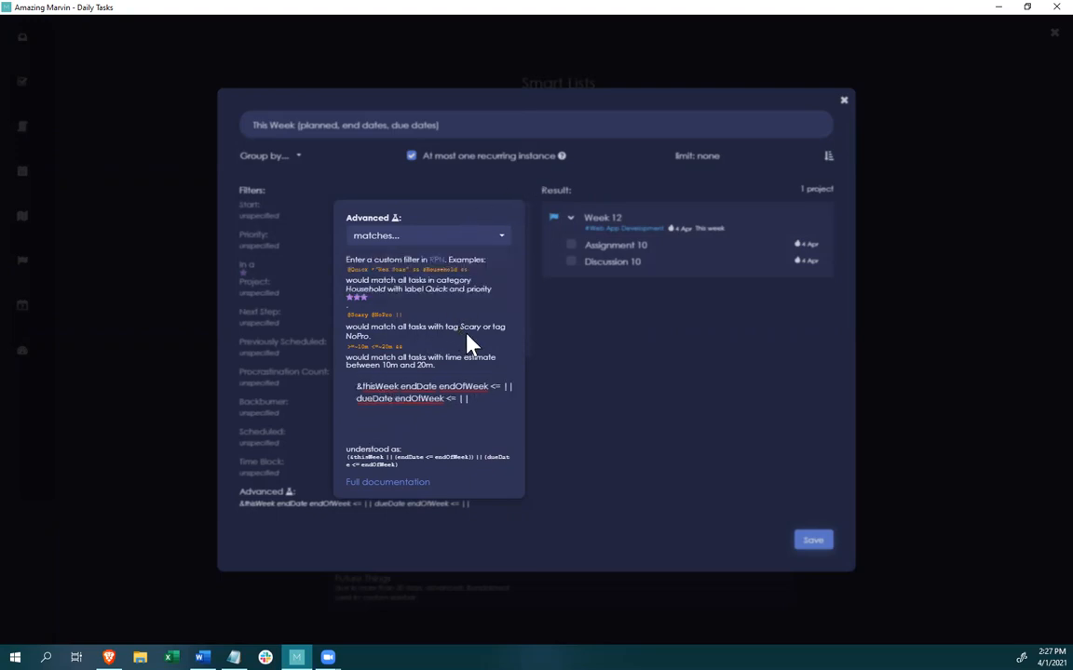
{"action": "left_click", "coordinate": [473, 402]}
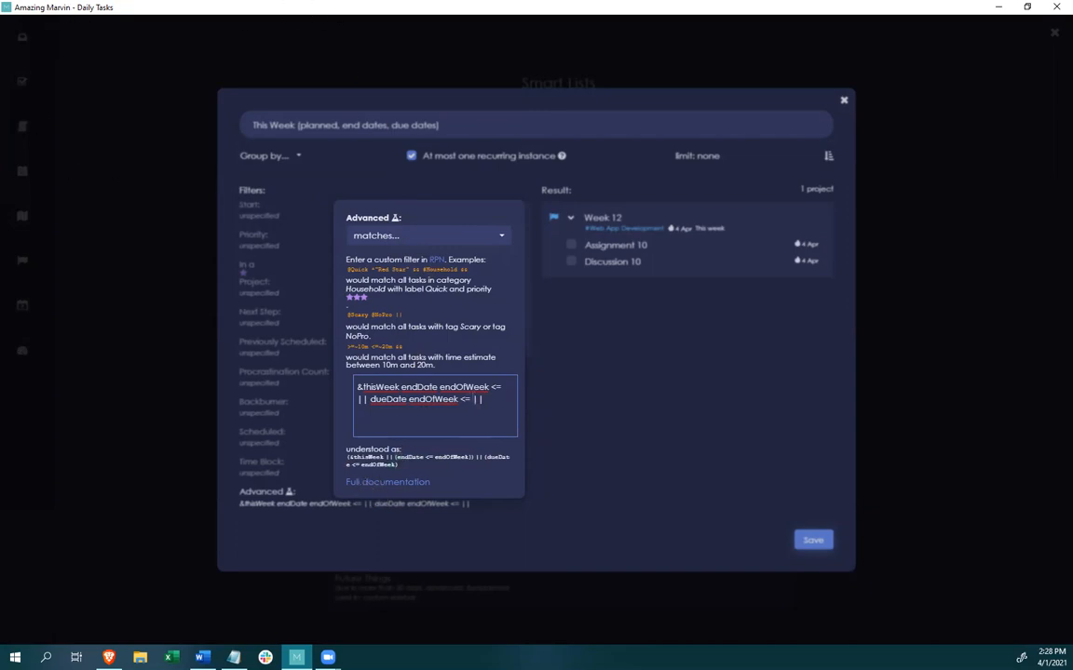
Switch to the browser's Advanced Smart List Filters article and read through its overview, supported operators and supported expressions.
{"action": "key", "text": "alt+Tab"}
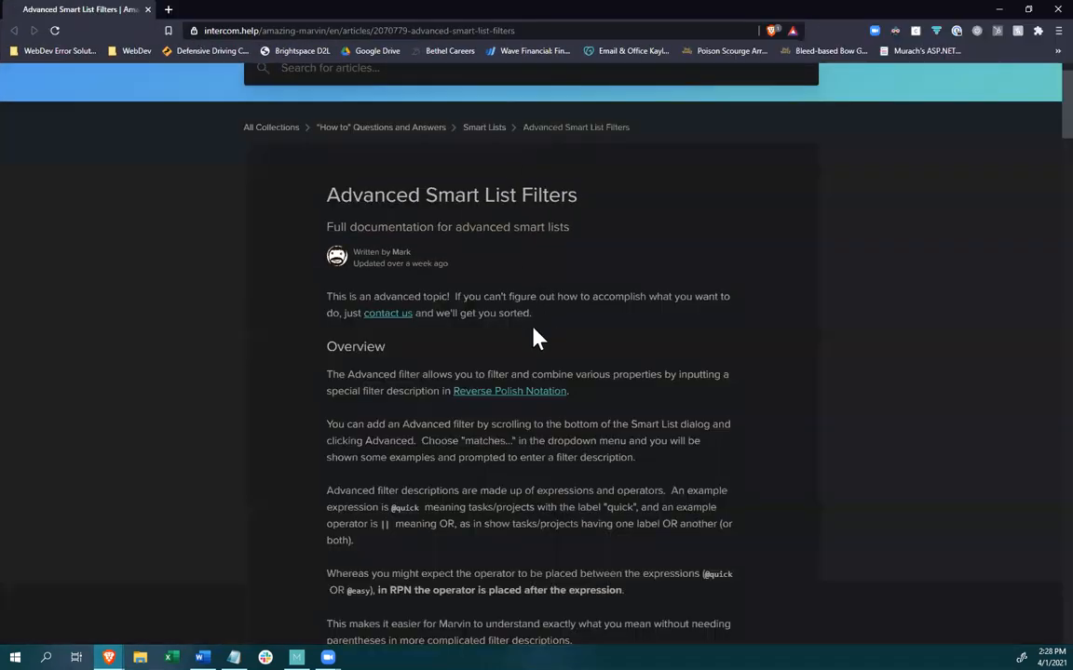
{"action": "scroll", "coordinate": [403, 445], "scroll_direction": "down", "scroll_amount": 3}
{"action": "scroll", "coordinate": [398, 437], "scroll_direction": "up", "scroll_amount": 3}
{"action": "scroll", "coordinate": [394, 428], "scroll_direction": "down", "scroll_amount": 3}
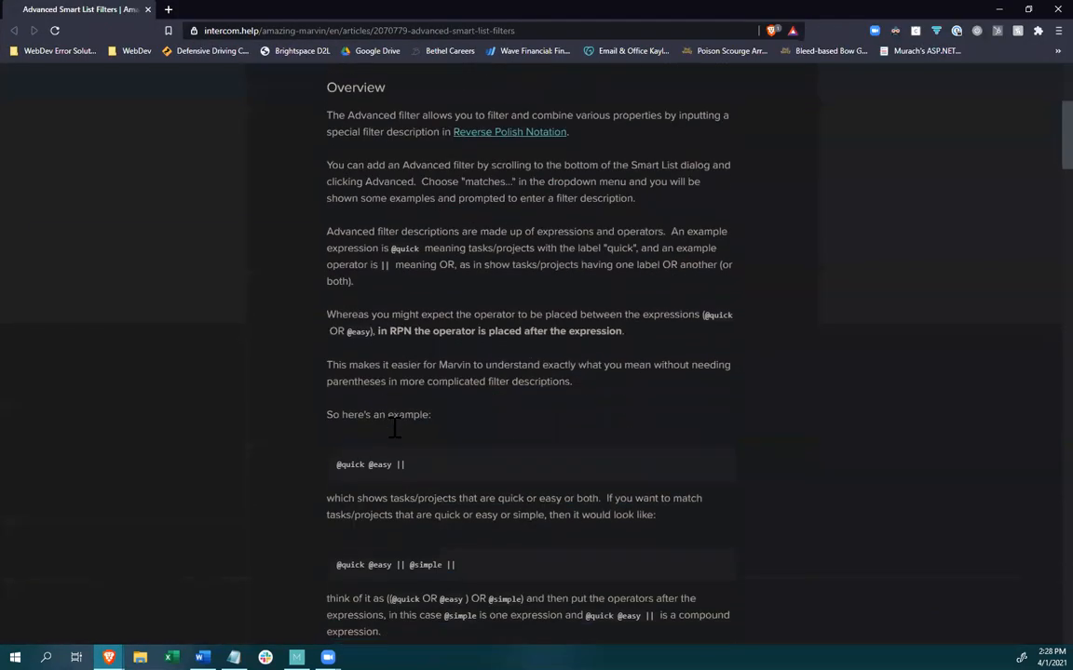
{"action": "scroll", "coordinate": [395, 430], "scroll_direction": "down", "scroll_amount": 5}
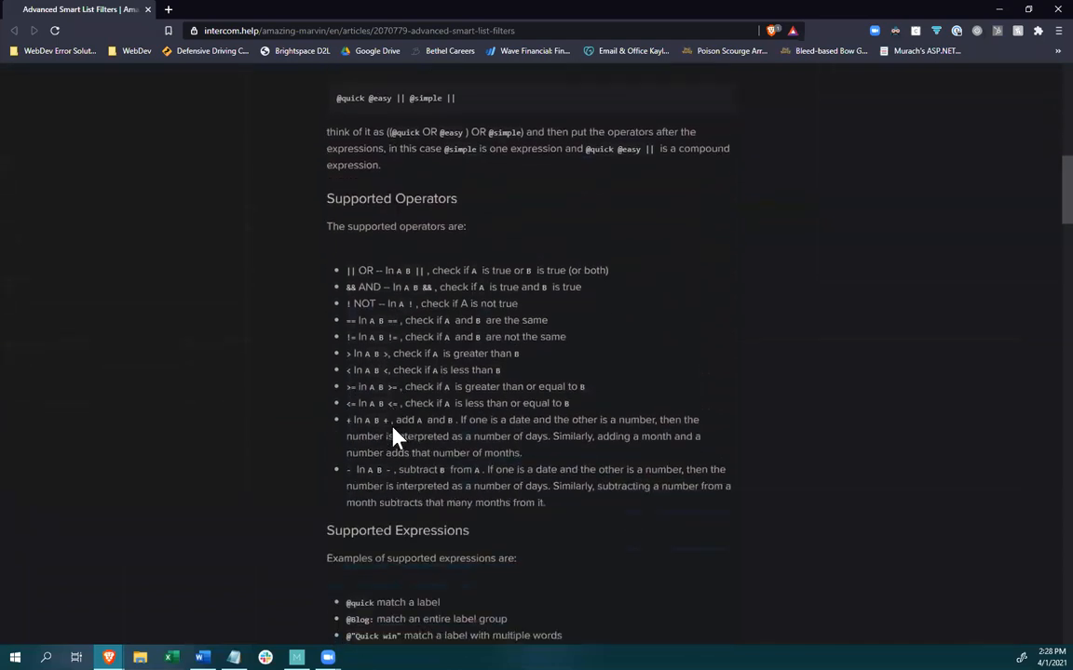
{"action": "scroll", "coordinate": [393, 437], "scroll_direction": "down", "scroll_amount": 1}
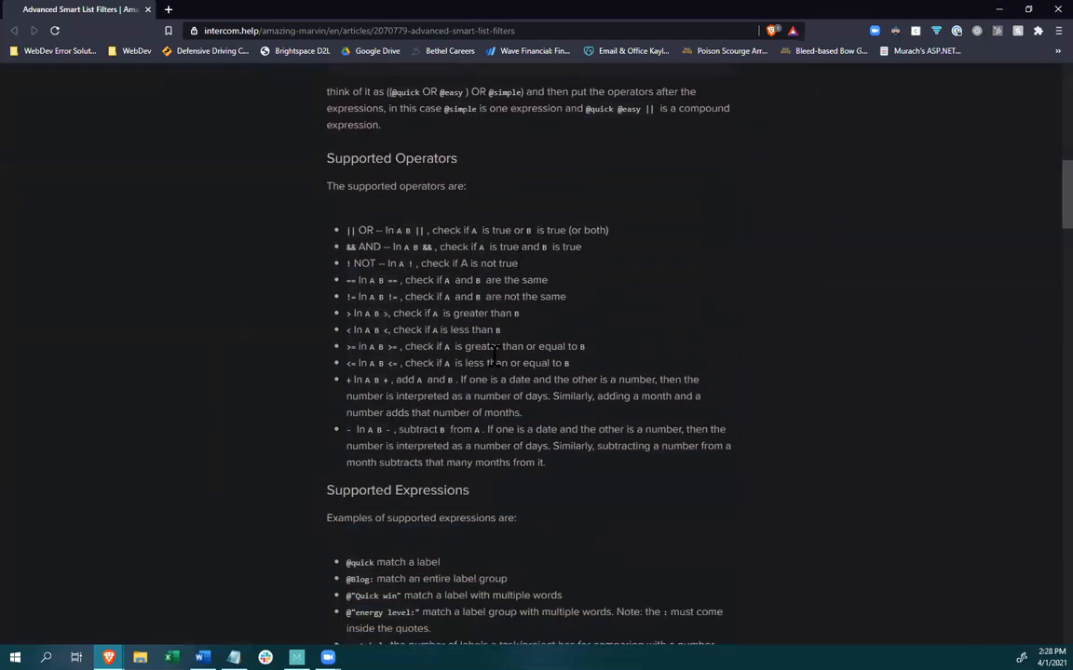
{"action": "scroll", "coordinate": [494, 357], "scroll_direction": "down", "scroll_amount": 5}
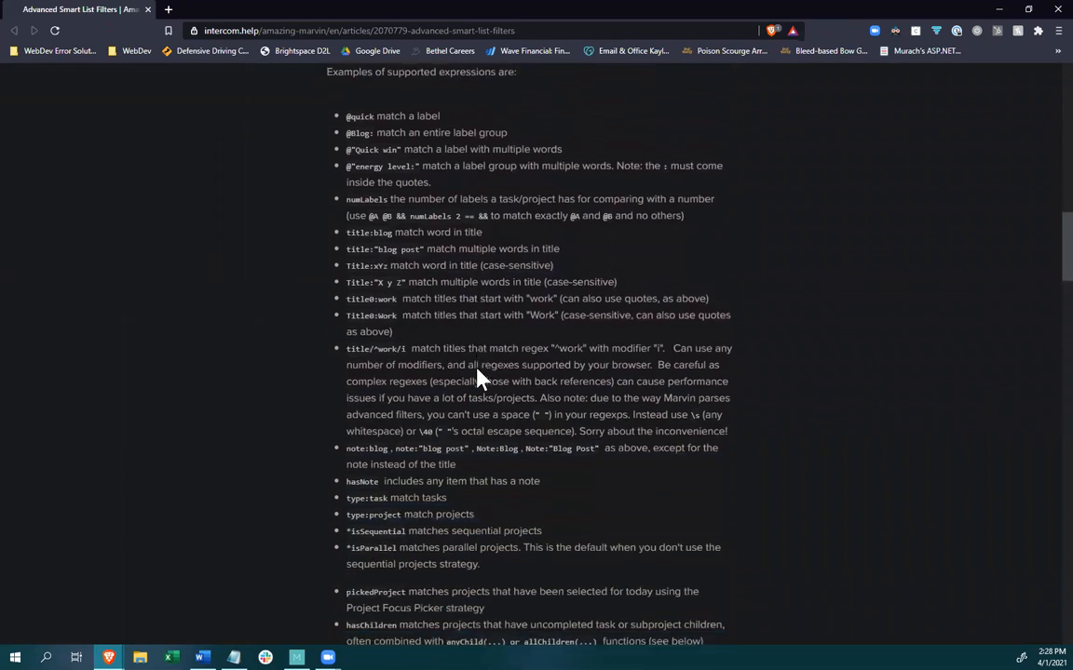
{"action": "scroll", "coordinate": [479, 376], "scroll_direction": "up", "scroll_amount": 1}
{"action": "scroll", "coordinate": [477, 365], "scroll_direction": "down", "scroll_amount": 4}
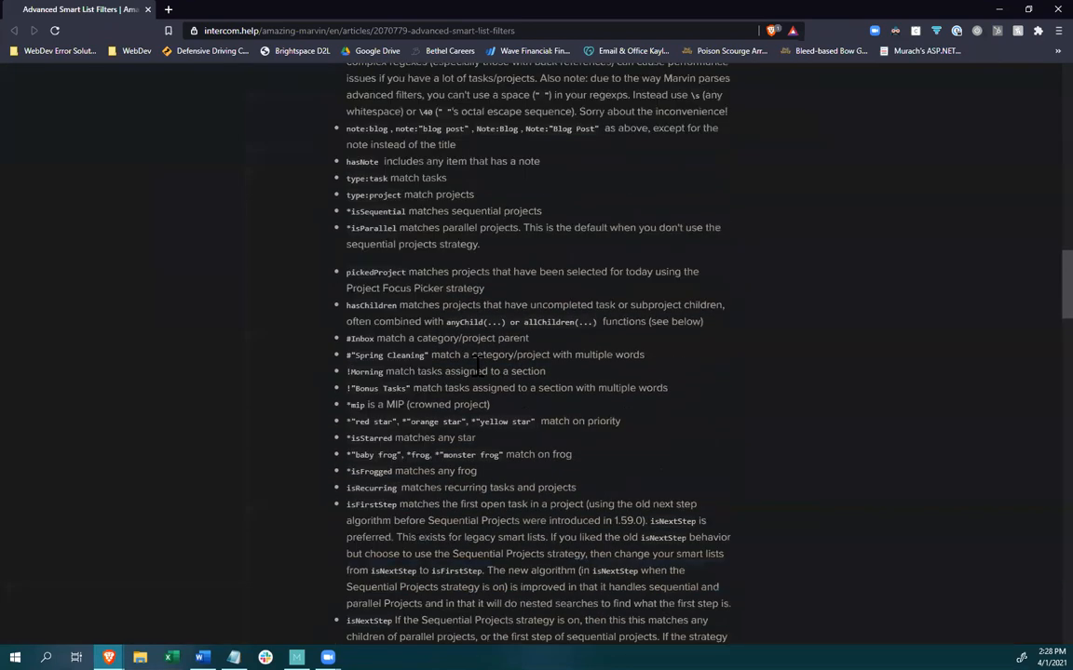
{"action": "scroll", "coordinate": [477, 365], "scroll_direction": "down", "scroll_amount": 5}
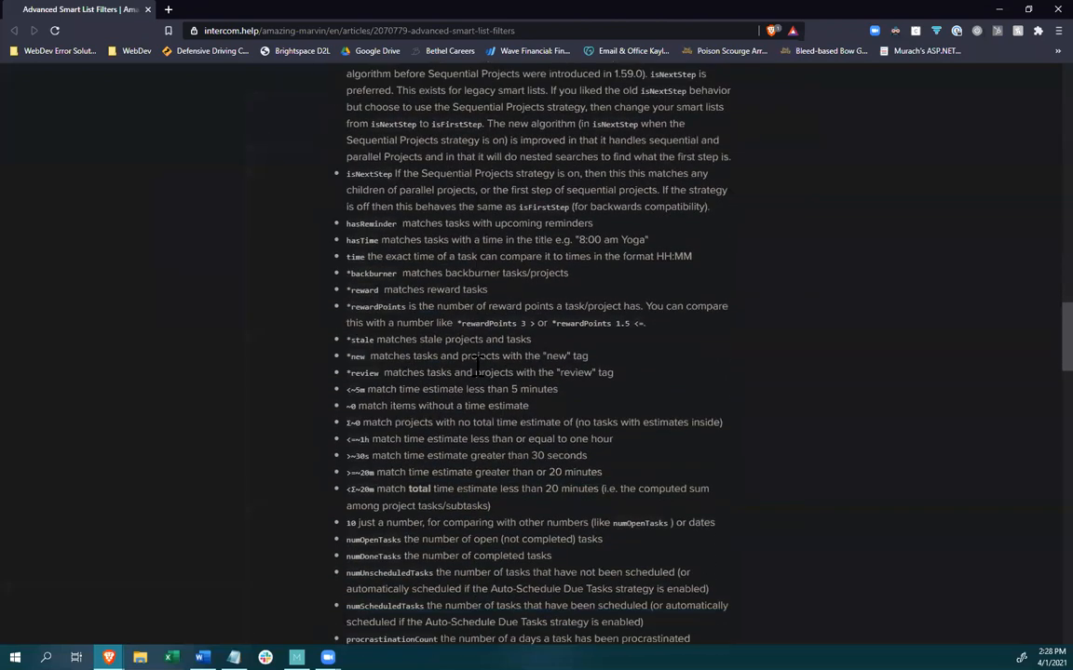
{"action": "scroll", "coordinate": [479, 350], "scroll_direction": "down", "scroll_amount": 5}
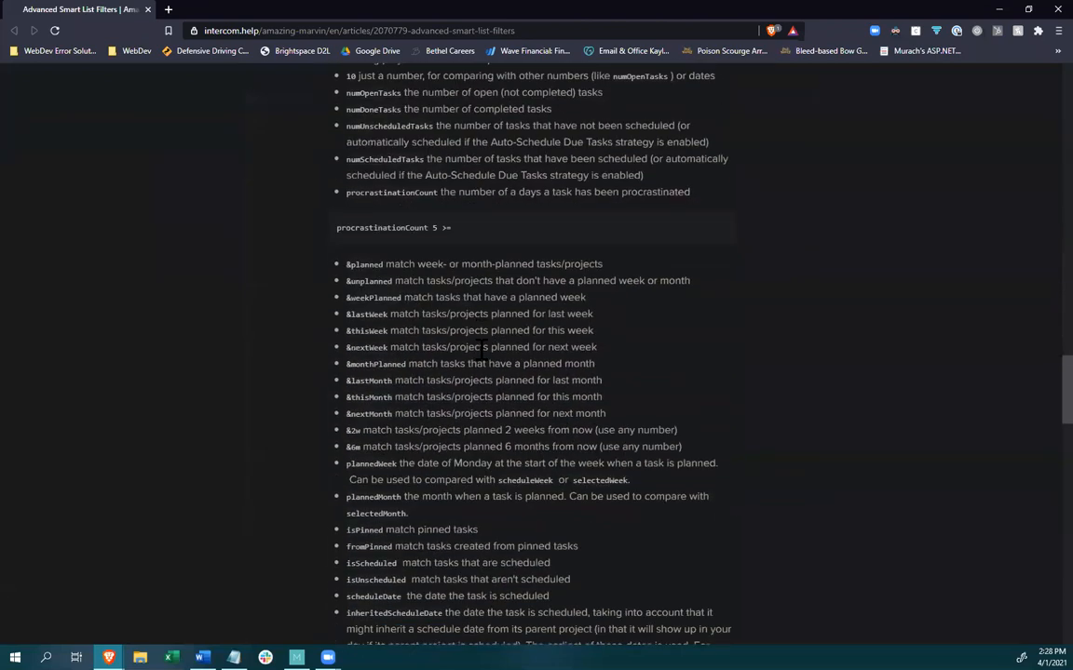
Examine the article's planned, unplanned, pinned and date expressions, highlighting examples, and read on to the Final Notes.
{"action": "left_click_drag", "start_coordinate": [610, 271], "coordinate": [339, 269]}
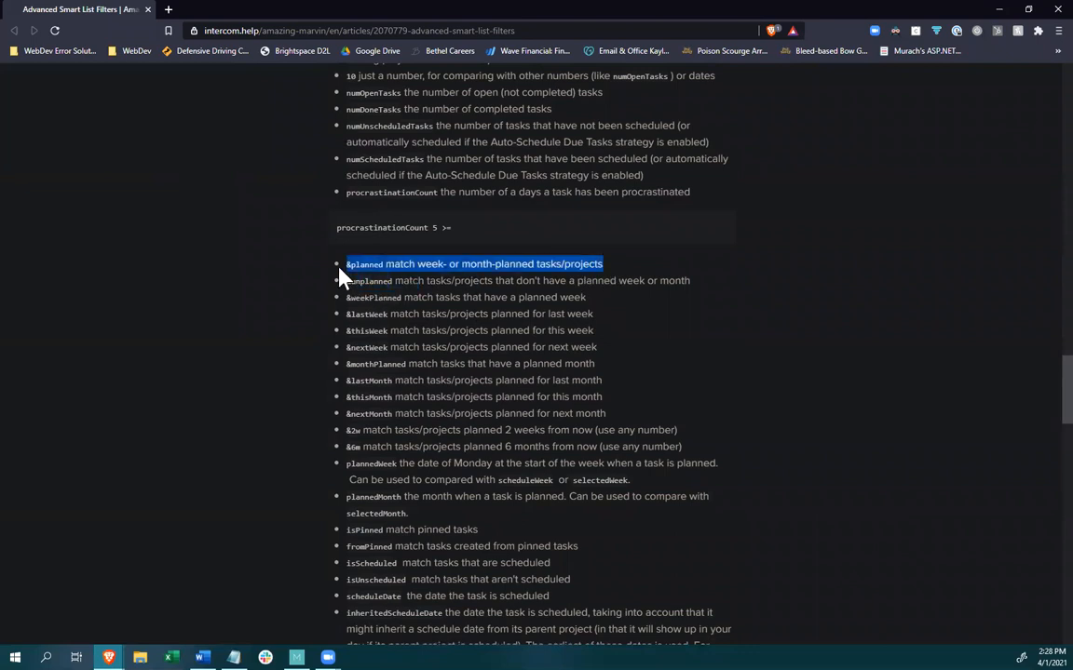
{"action": "left_click", "coordinate": [685, 279]}
{"action": "left_click_drag", "start_coordinate": [703, 283], "coordinate": [327, 289]}
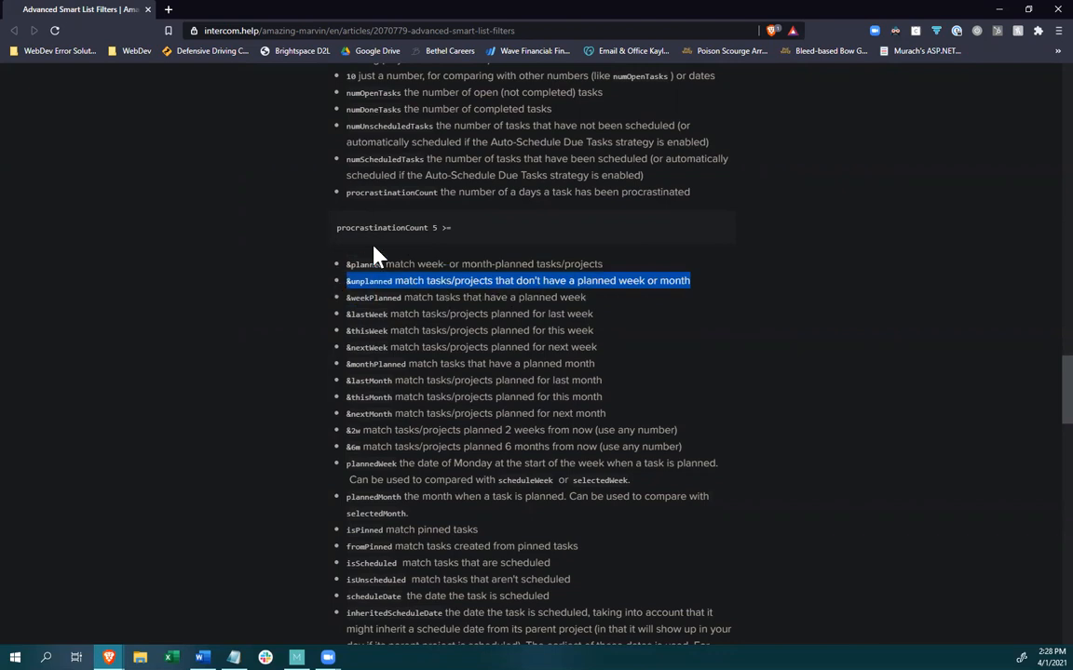
{"action": "scroll", "coordinate": [472, 280], "scroll_direction": "down", "scroll_amount": 3}
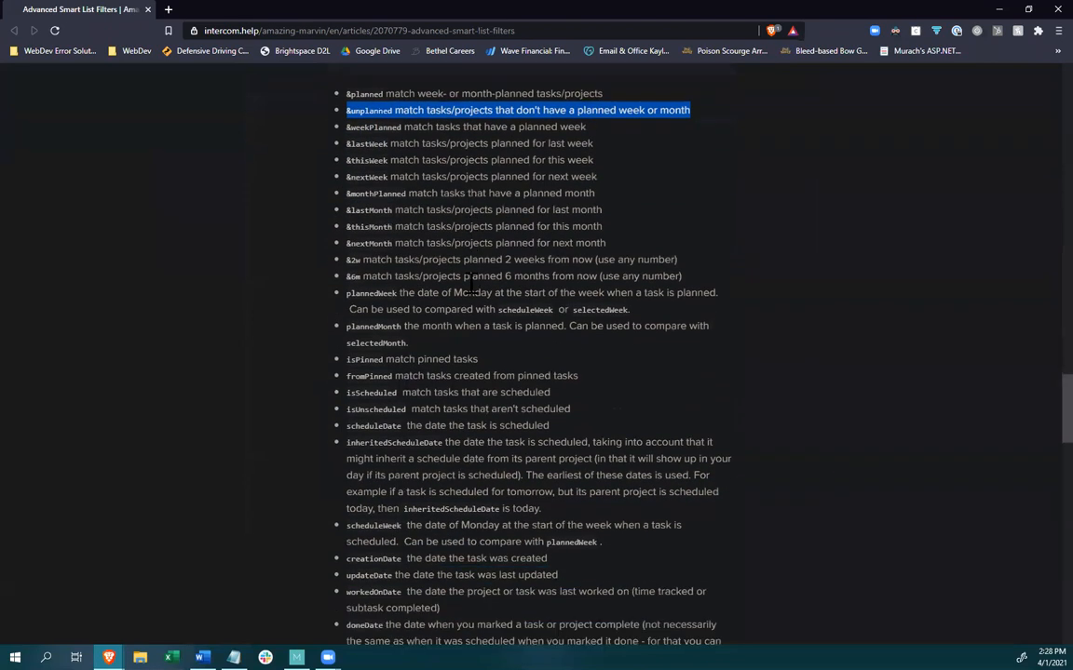
{"action": "scroll", "coordinate": [472, 282], "scroll_direction": "down", "scroll_amount": 2}
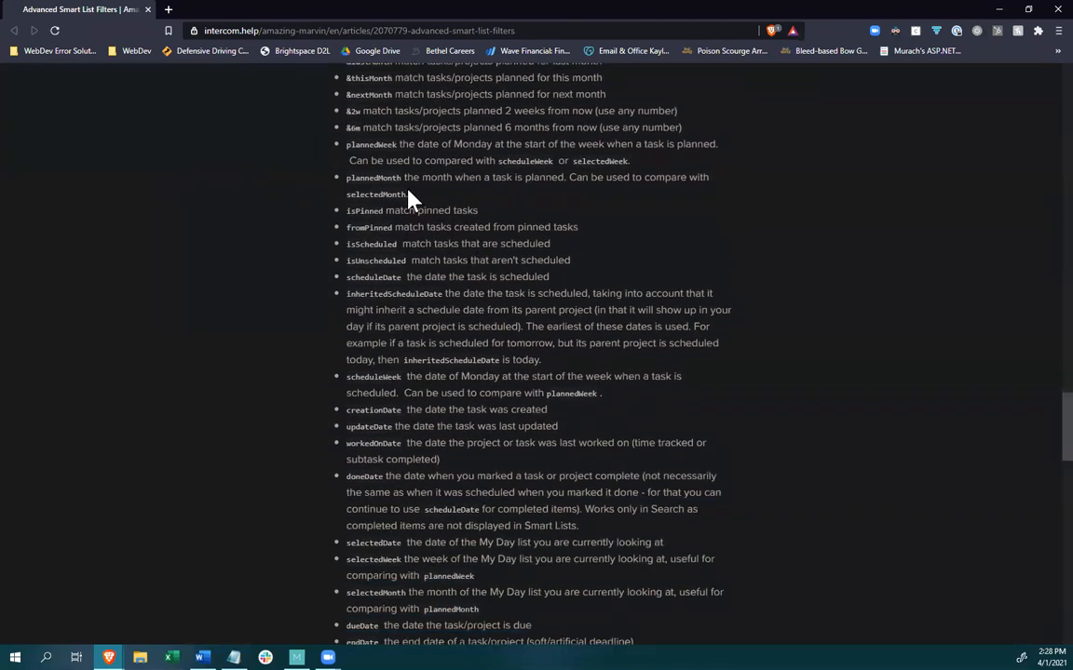
{"action": "left_click_drag", "start_coordinate": [478, 212], "coordinate": [341, 216]}
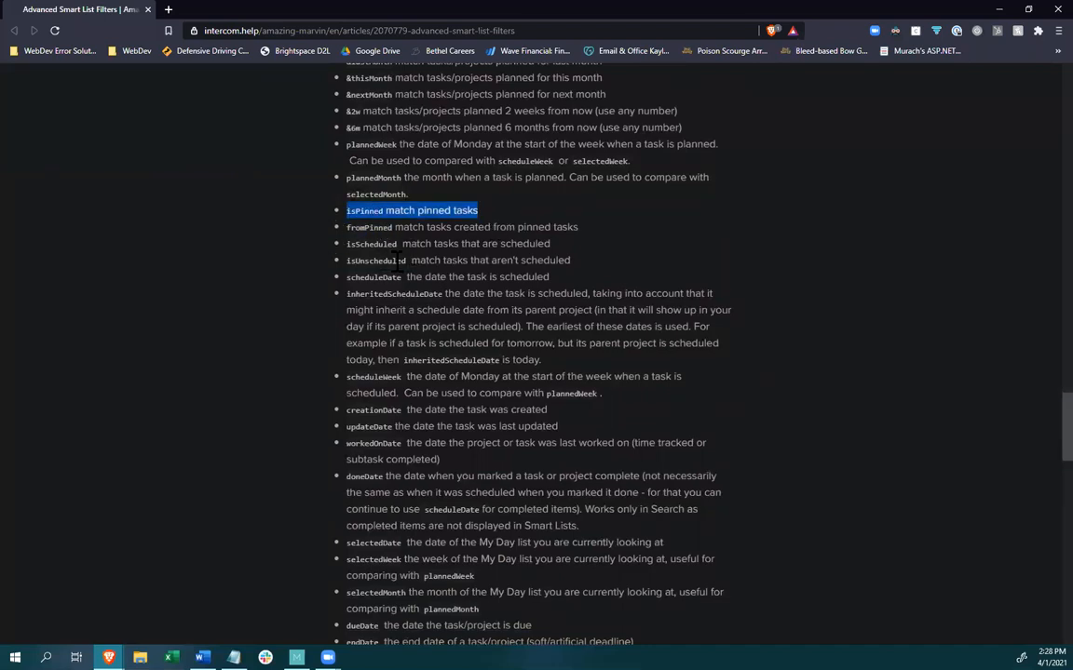
{"action": "left_click_drag", "start_coordinate": [558, 278], "coordinate": [335, 298]}
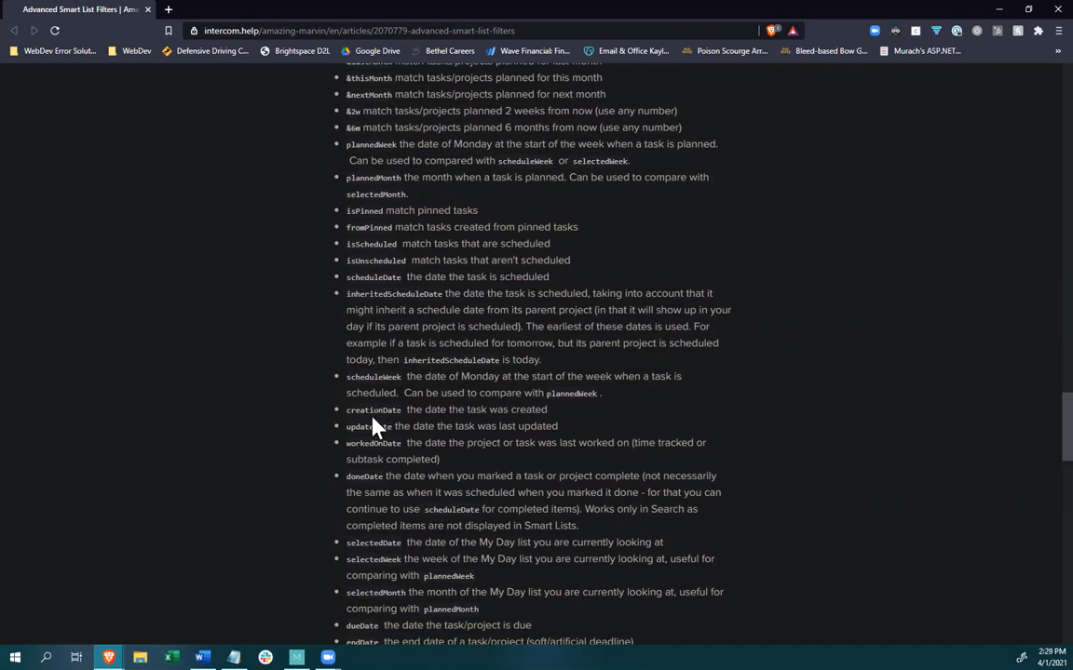
{"action": "left_click_drag", "start_coordinate": [398, 416], "coordinate": [410, 425]}
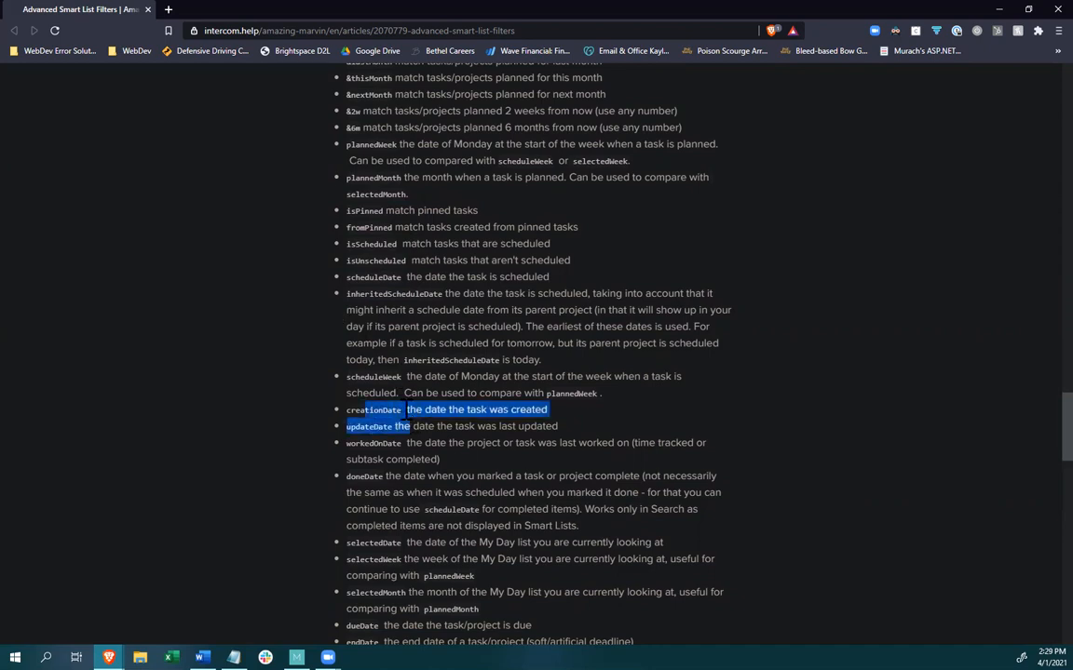
{"action": "left_click", "coordinate": [399, 480]}
{"action": "scroll", "coordinate": [399, 481], "scroll_direction": "down", "scroll_amount": 5}
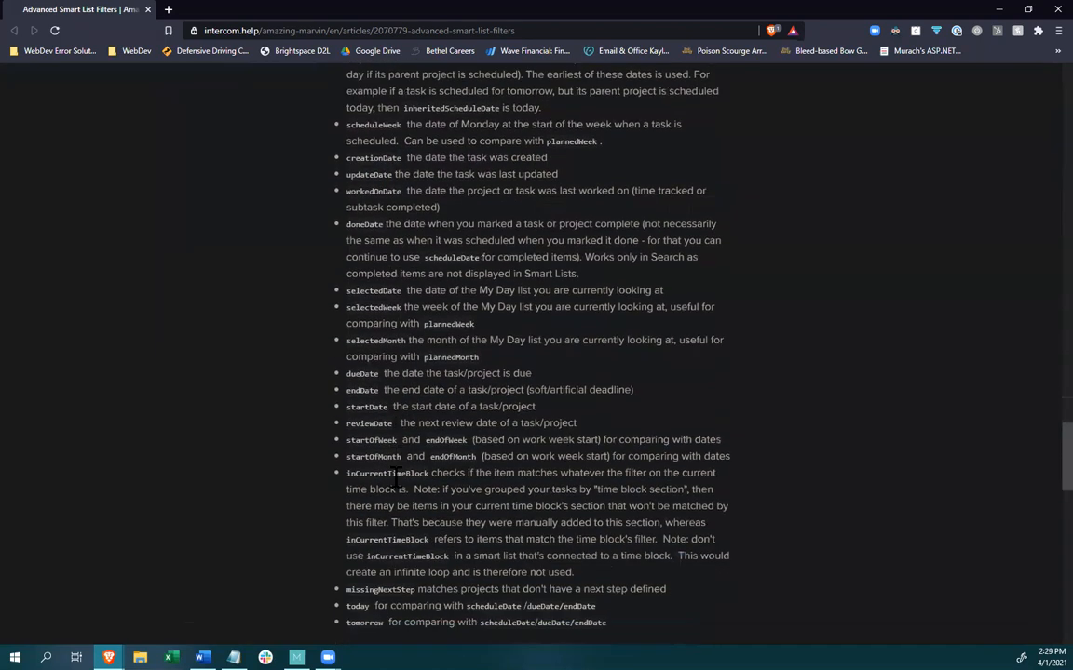
{"action": "scroll", "coordinate": [398, 478], "scroll_direction": "down", "scroll_amount": 6}
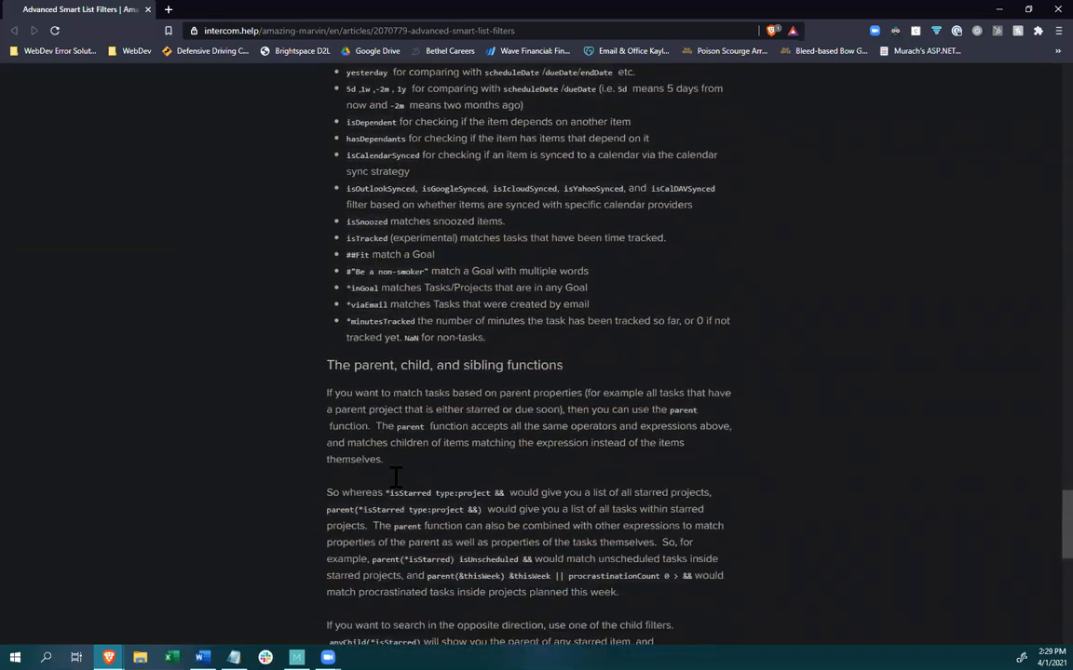
{"action": "scroll", "coordinate": [396, 484], "scroll_direction": "down", "scroll_amount": 3}
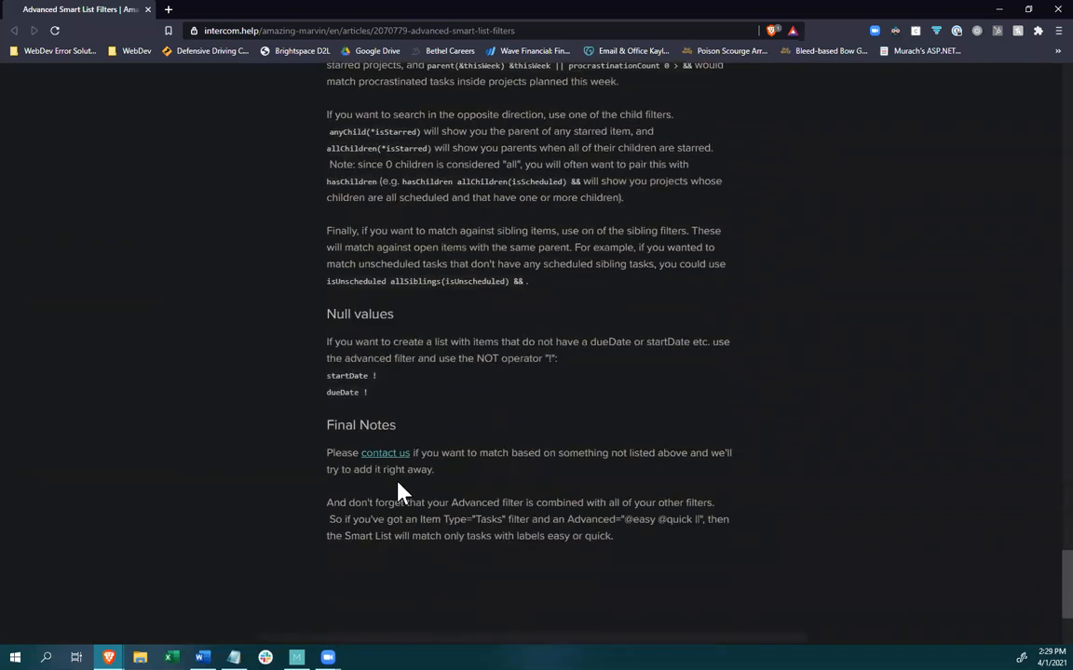
Go back to the start of the article, switch to Amazing Marvin and close the Advanced filter editor.
{"action": "scroll", "coordinate": [397, 490], "scroll_direction": "up", "scroll_amount": 15}
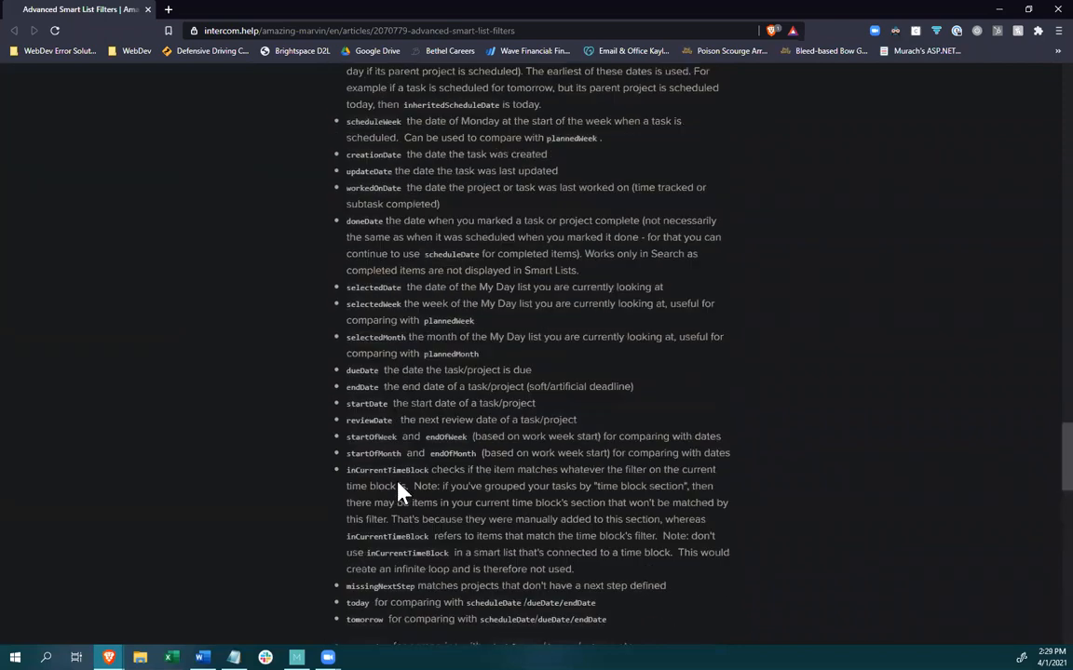
{"action": "scroll", "coordinate": [398, 491], "scroll_direction": "up", "scroll_amount": 15}
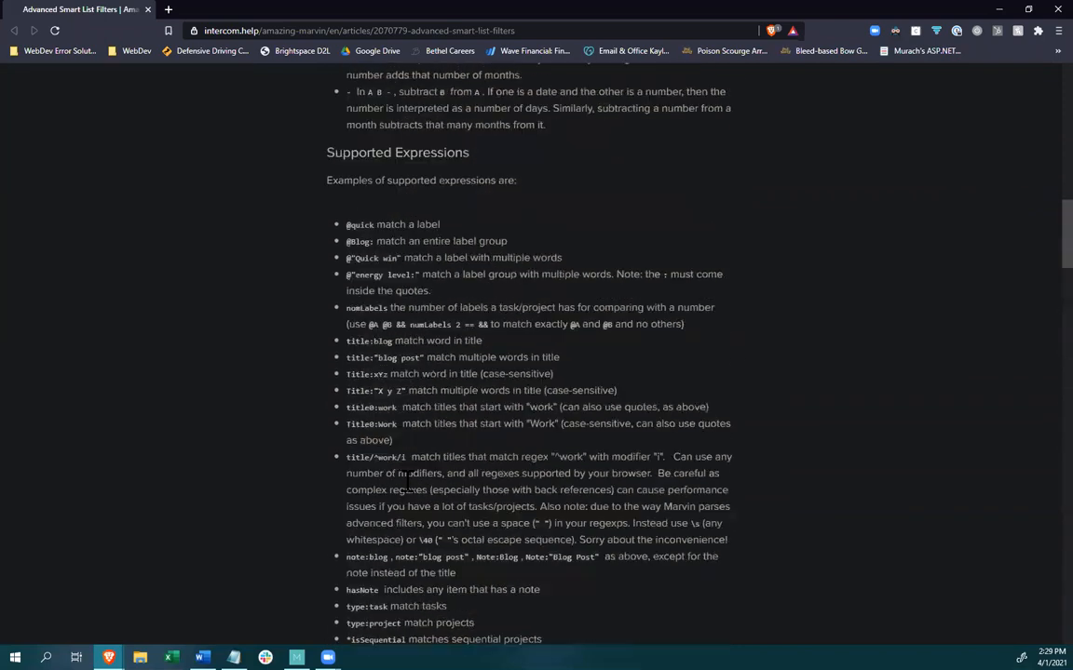
{"action": "scroll", "coordinate": [407, 481], "scroll_direction": "up", "scroll_amount": 15}
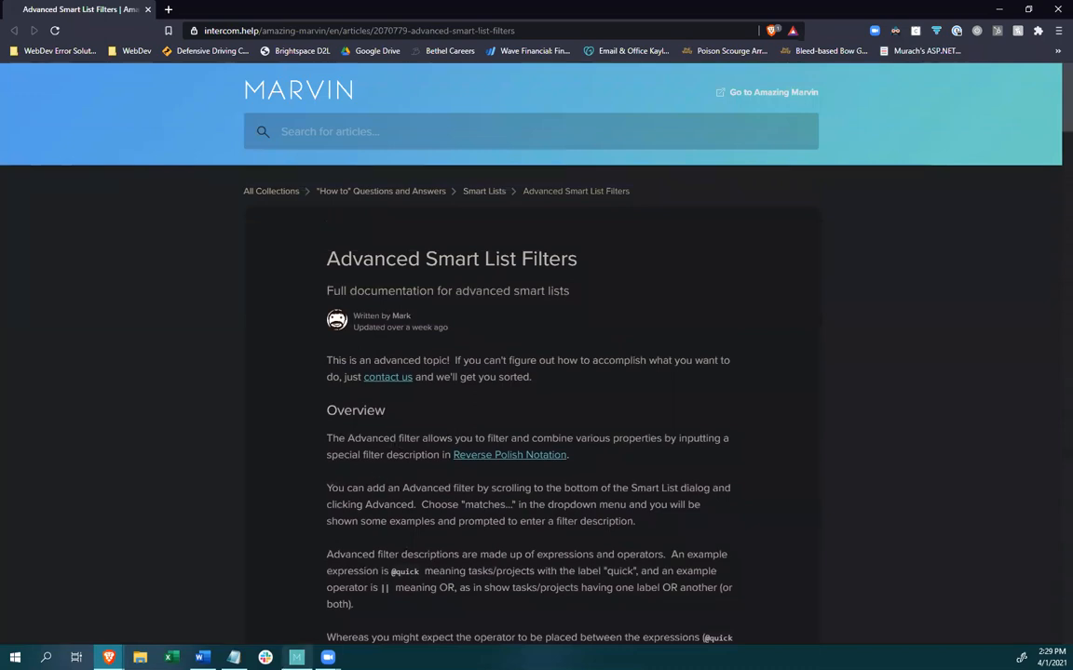
{"action": "left_click", "coordinate": [296, 657]}
{"action": "left_click", "coordinate": [410, 549]}
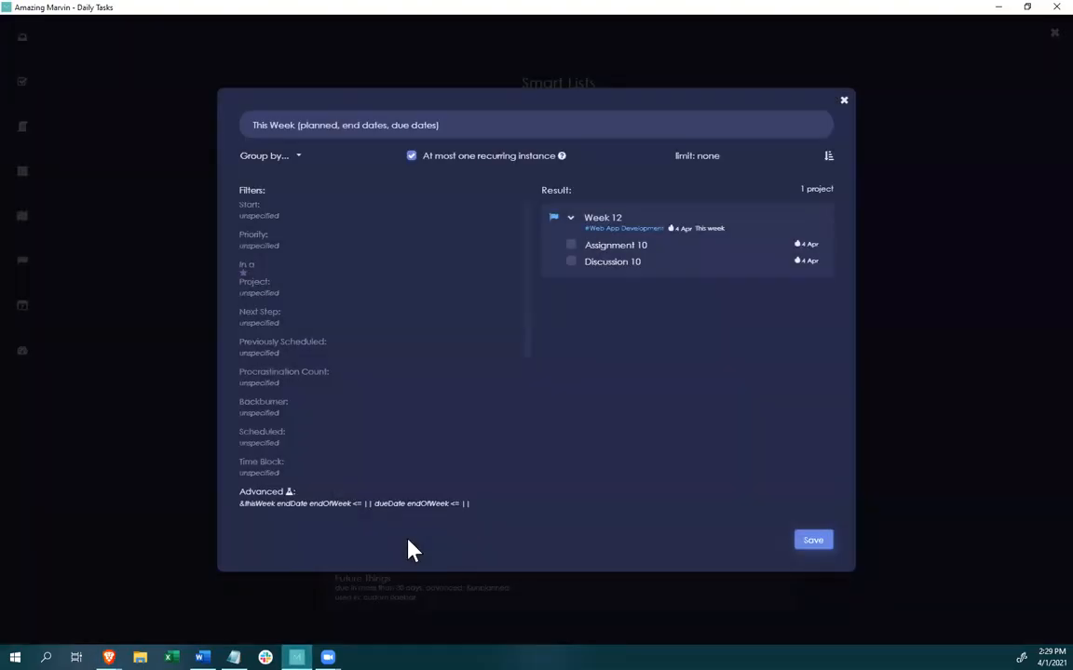
Close the smart list editor and the Smart Lists page, and collapse the Task Views and Planning and Scheduling sections.
{"action": "left_click", "coordinate": [843, 102]}
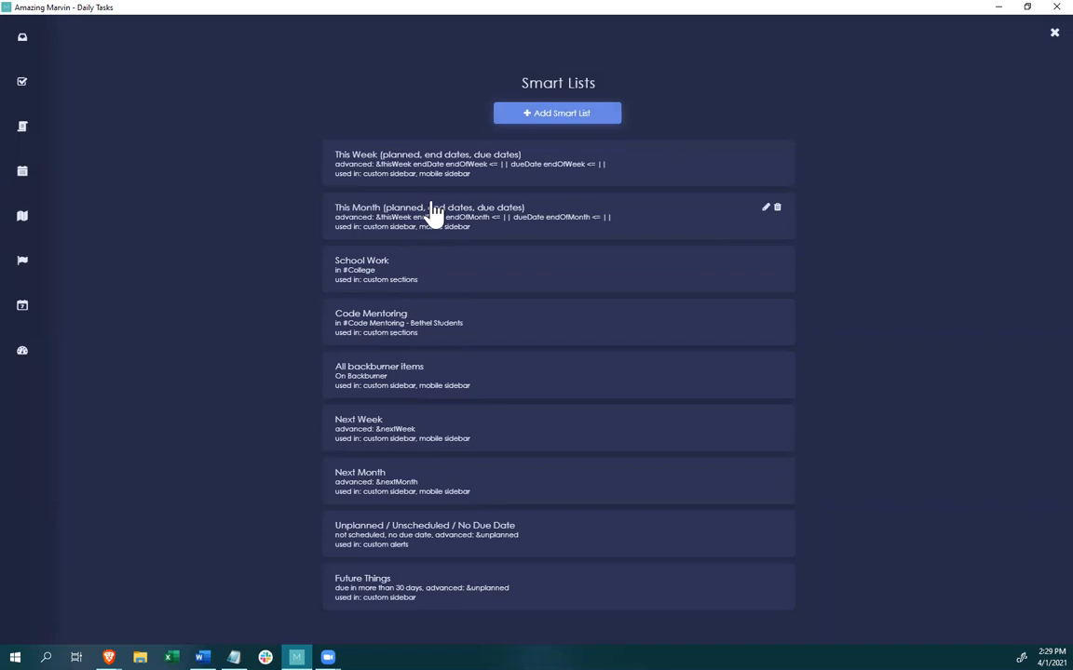
{"action": "left_click", "coordinate": [1053, 33]}
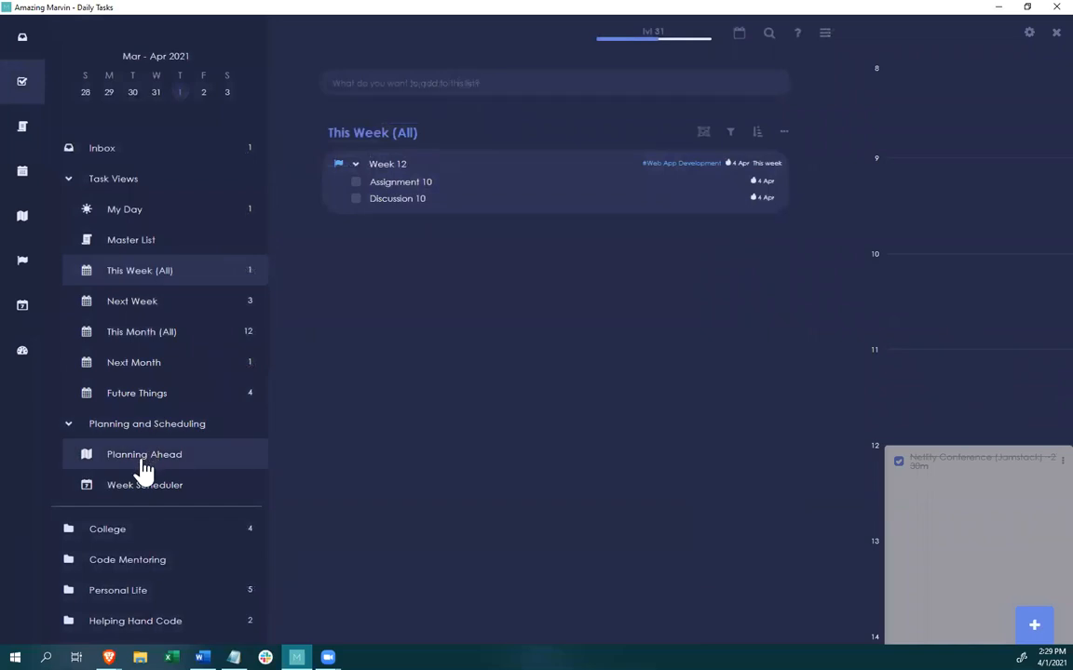
{"action": "left_click", "coordinate": [69, 180]}
{"action": "left_click", "coordinate": [67, 209]}
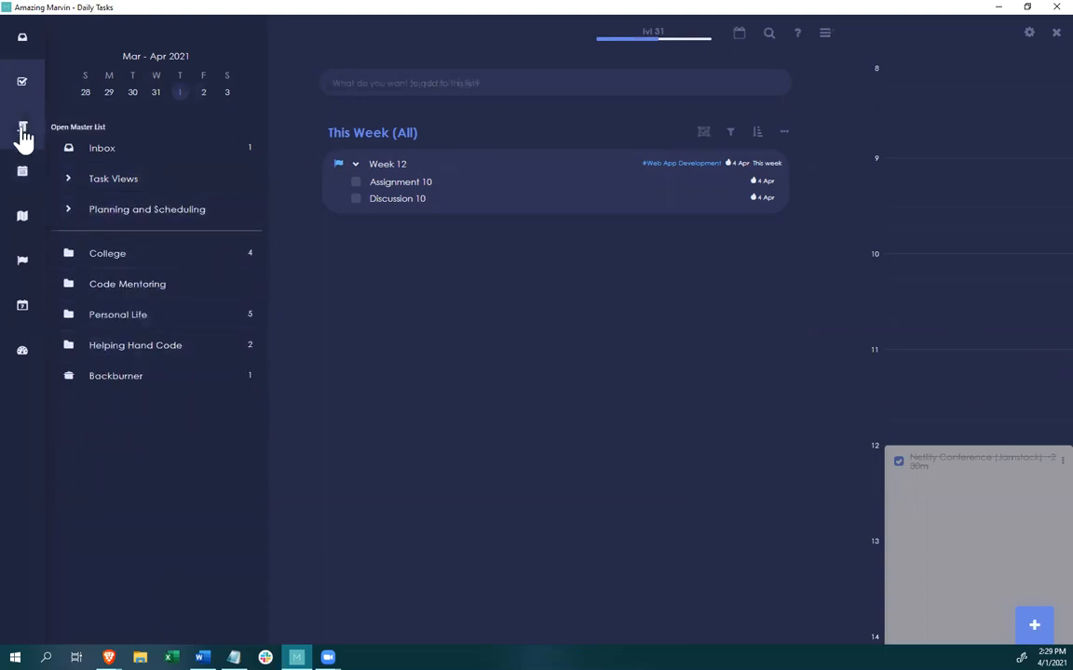
Look through the Week Planner, Week Scheduler and Month Planner views, and return to the Week Planner.
{"action": "left_click", "coordinate": [21, 224]}
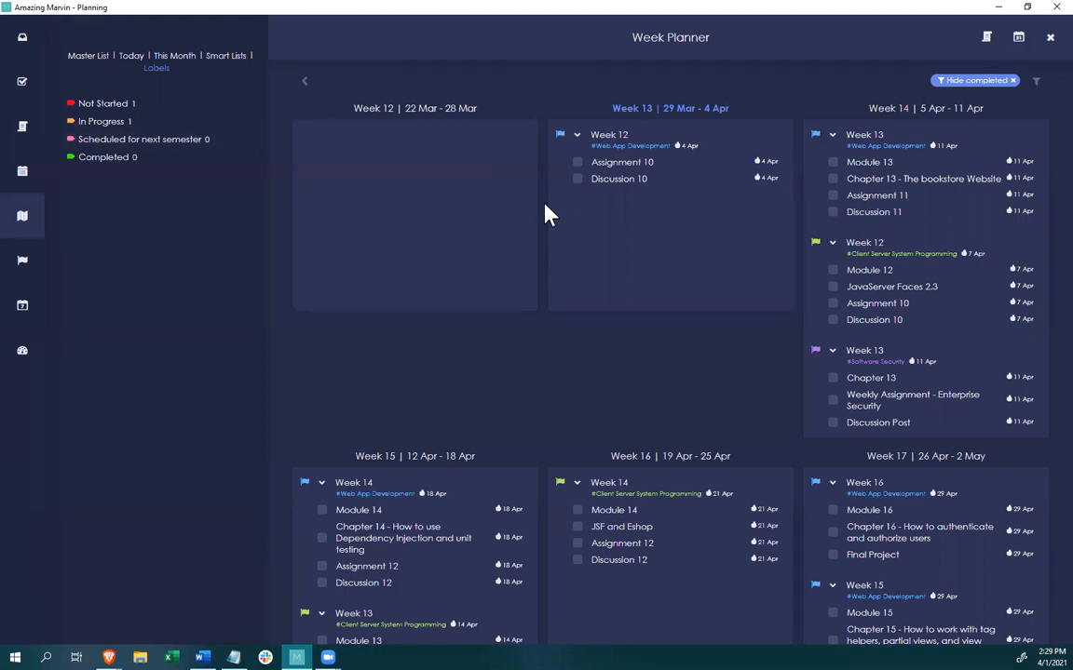
{"action": "left_click", "coordinate": [23, 310]}
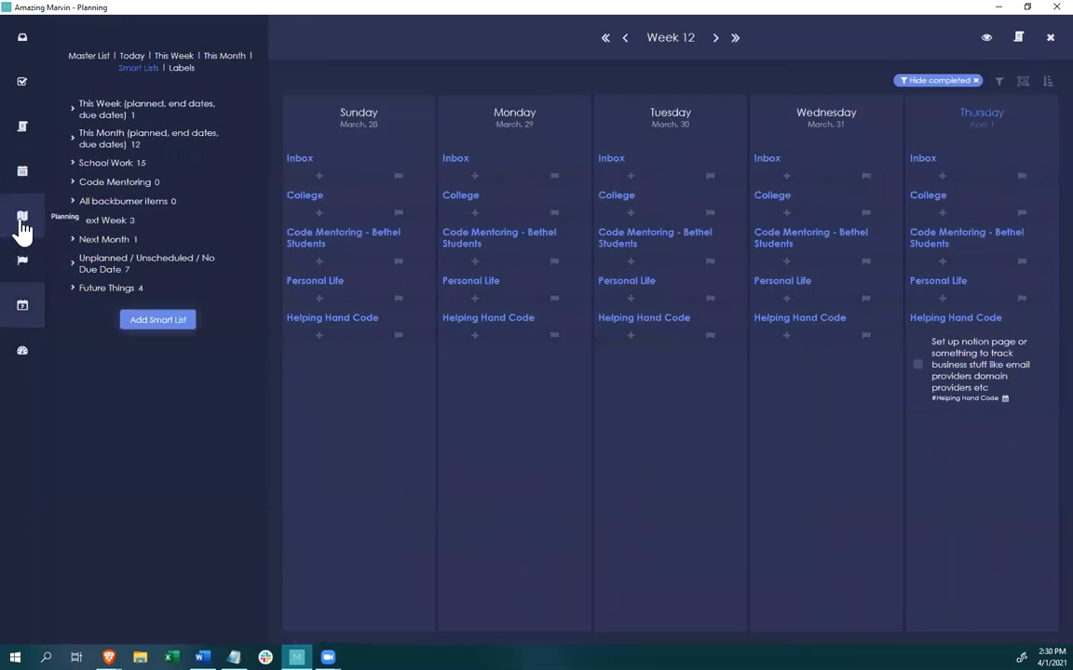
{"action": "left_click", "coordinate": [22, 223]}
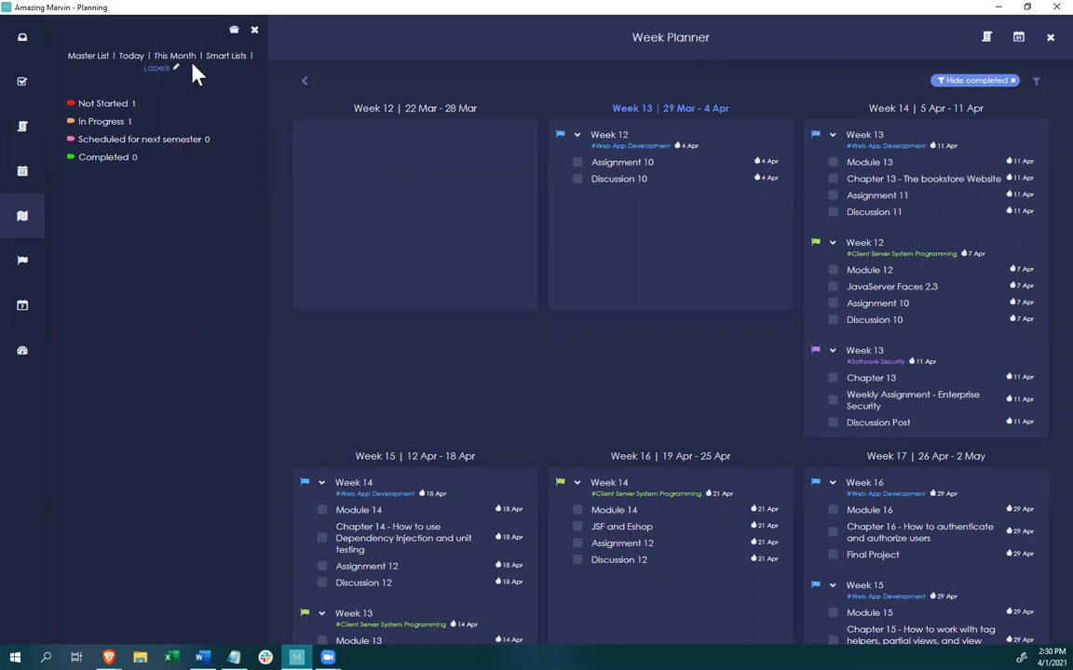
{"action": "left_click", "coordinate": [1020, 39]}
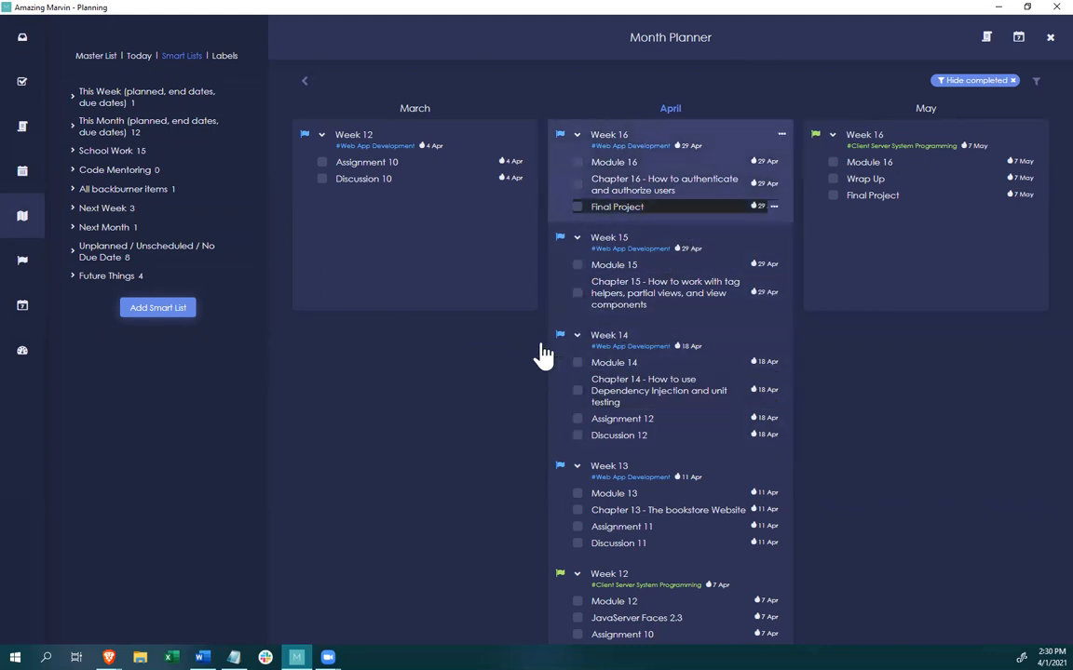
{"action": "left_click", "coordinate": [1018, 41]}
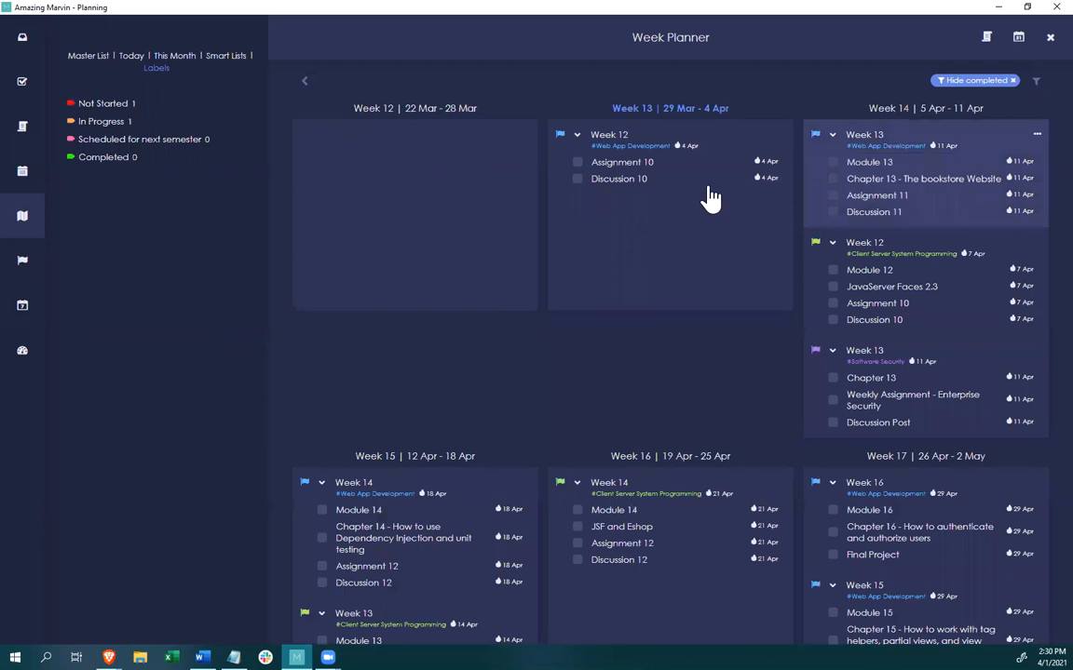
Show the This Month list beside the Week Planner and look over the projects planned for each week.
{"action": "left_click", "coordinate": [163, 58]}
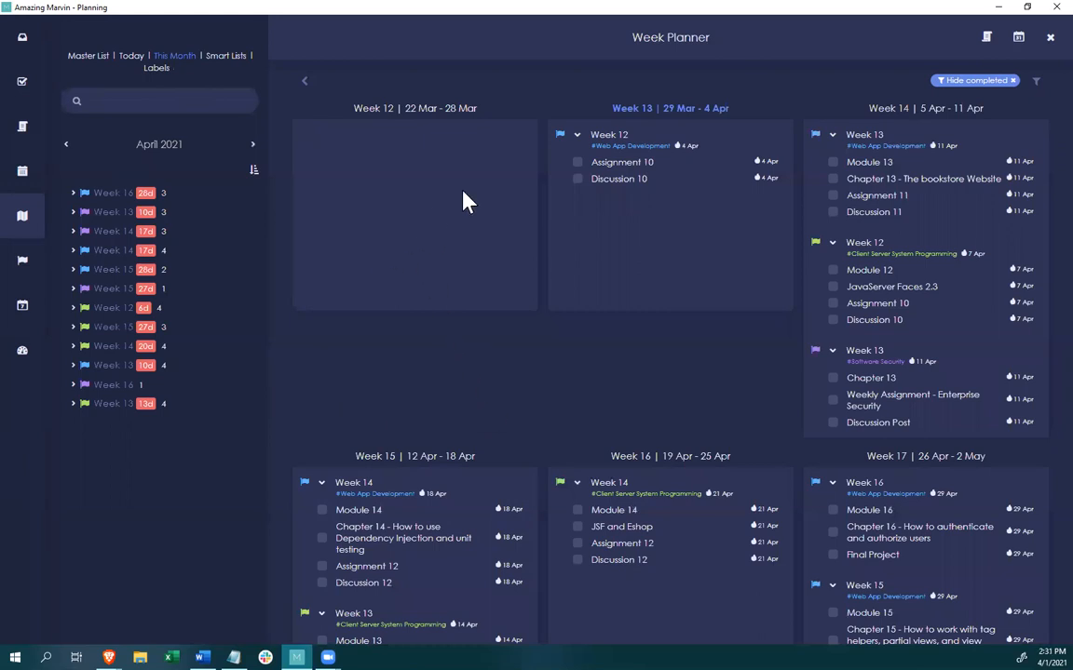
{"action": "scroll", "coordinate": [880, 317], "scroll_direction": "down", "scroll_amount": 3}
{"action": "scroll", "coordinate": [883, 315], "scroll_direction": "up", "scroll_amount": 3}
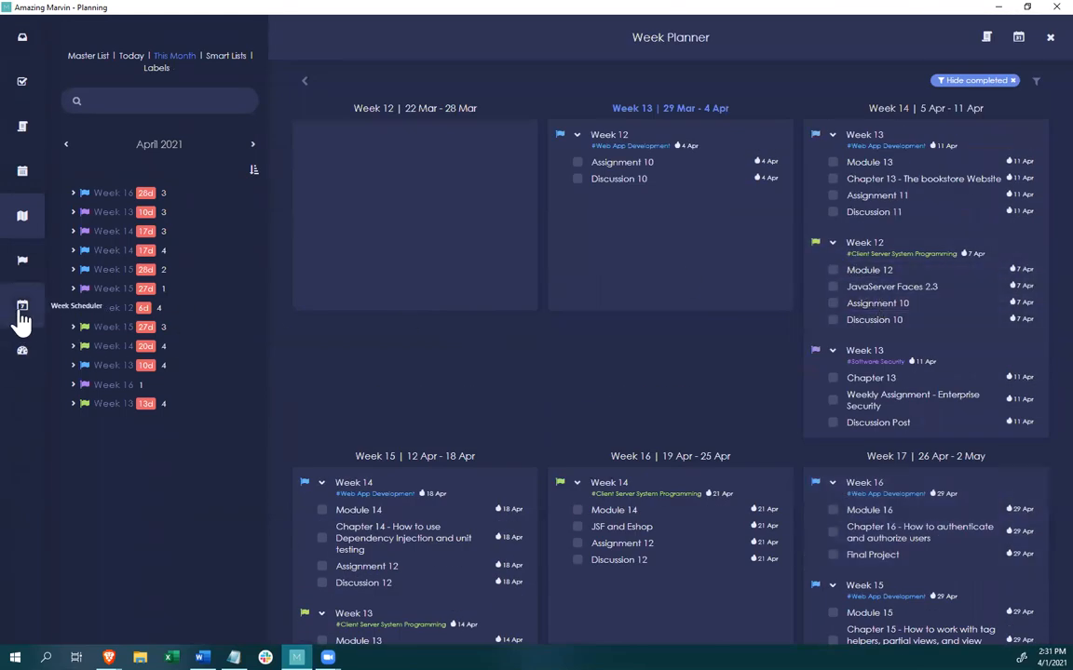
In the Week Scheduler, schedule the Week 12 project from the This Week list under College on Saturday, April 3.
{"action": "left_click", "coordinate": [22, 309]}
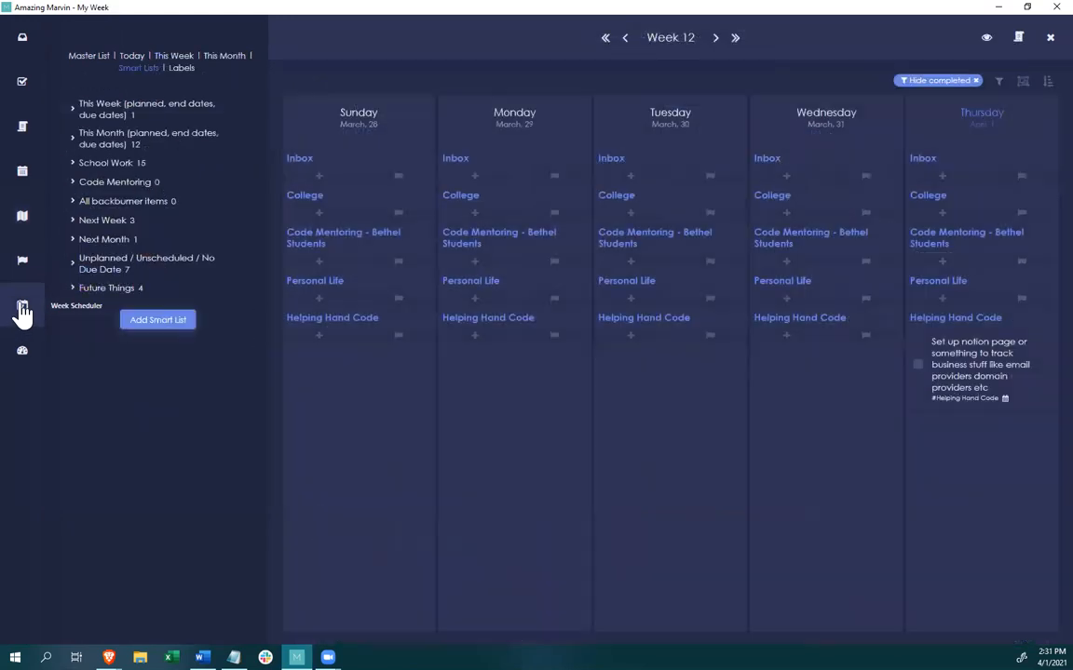
{"action": "left_click", "coordinate": [183, 58]}
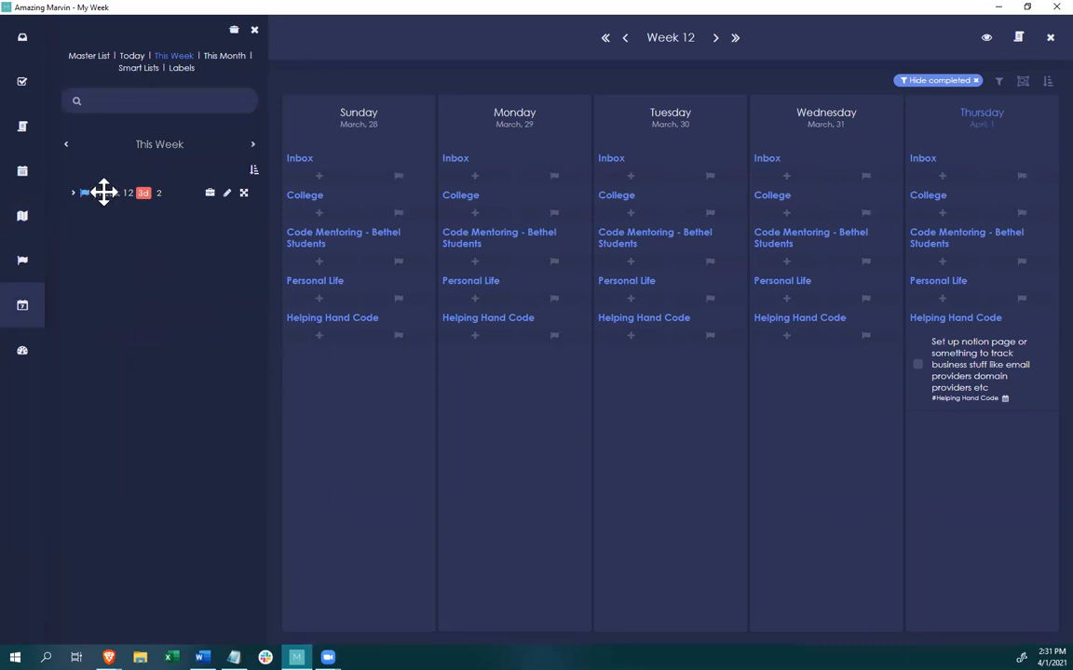
{"action": "left_click_drag", "start_coordinate": [102, 193], "coordinate": [103, 223]}
{"action": "left_click", "coordinate": [715, 38]}
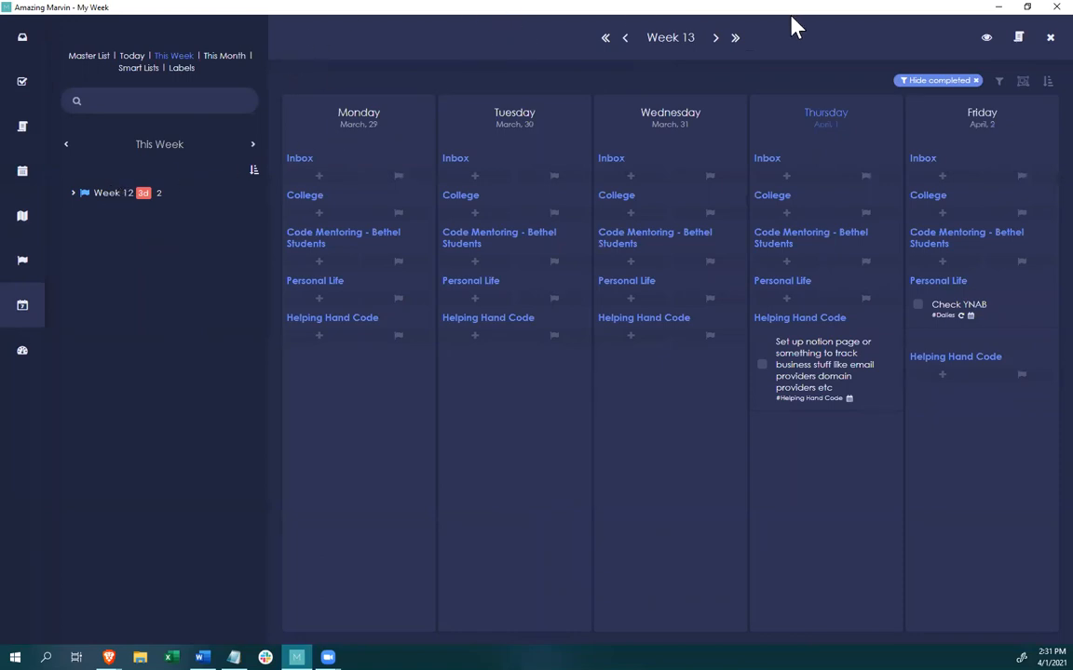
{"action": "left_click", "coordinate": [714, 38]}
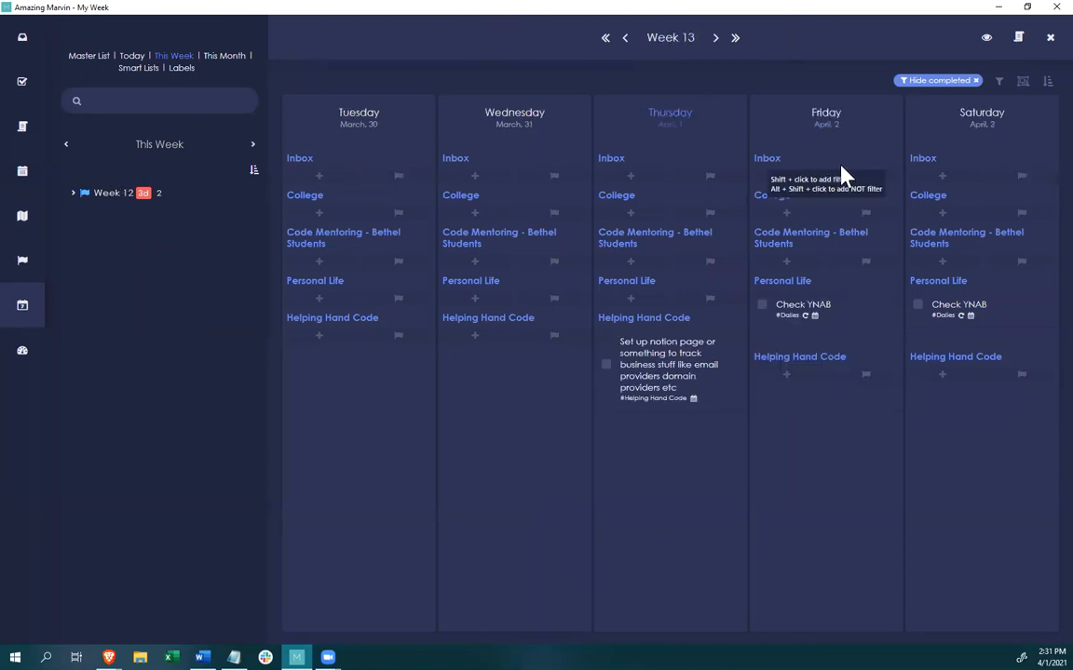
{"action": "left_click_drag", "start_coordinate": [106, 195], "coordinate": [972, 220]}
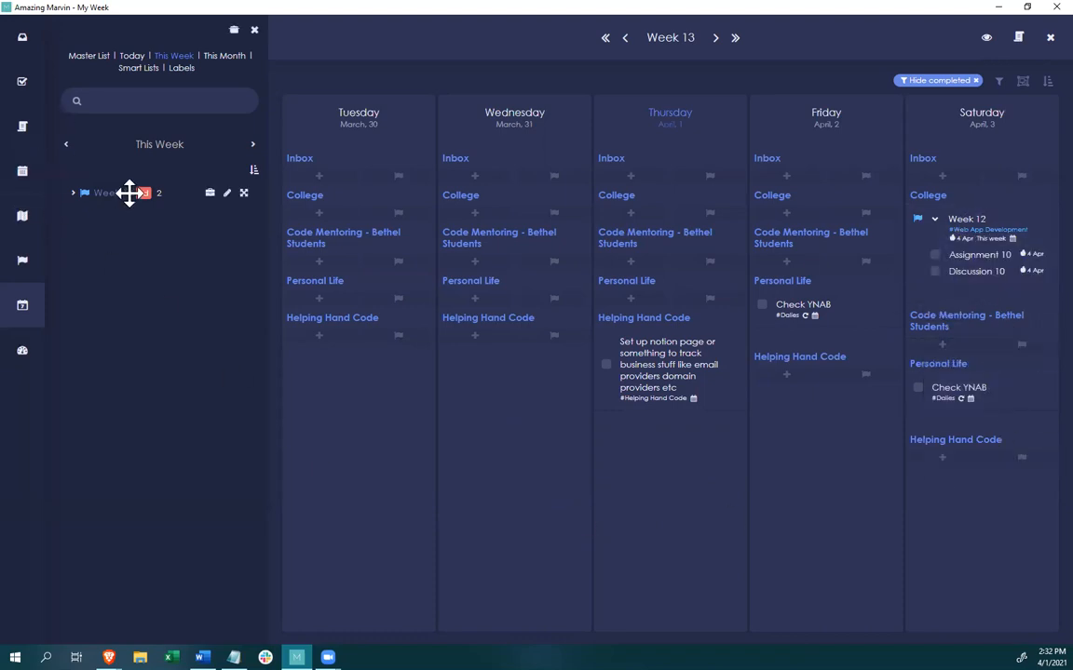
View the Projects list, examine the Dashboard's week, month and due-soon sections, and close the Dashboard.
{"action": "left_click", "coordinate": [22, 265]}
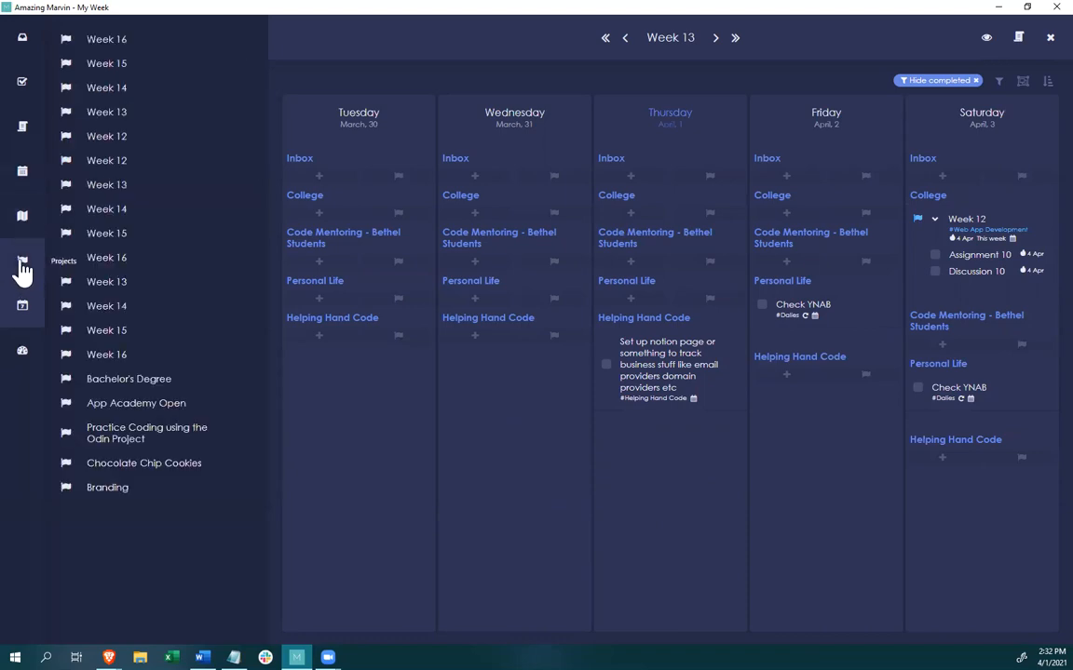
{"action": "left_click", "coordinate": [25, 366]}
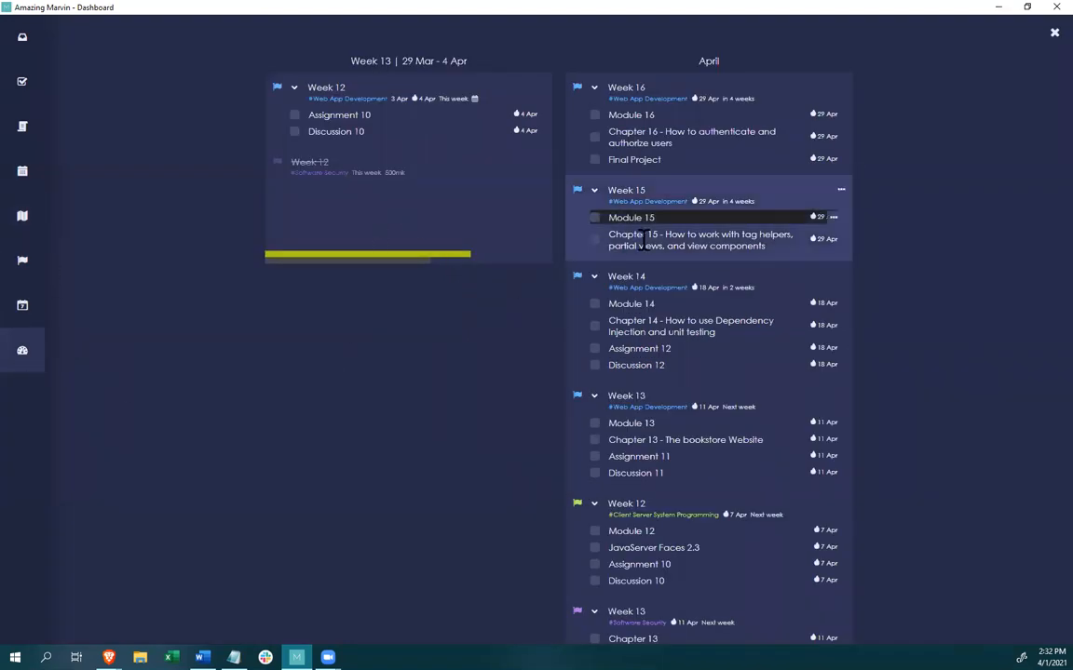
{"action": "scroll", "coordinate": [615, 284], "scroll_direction": "down", "scroll_amount": 10}
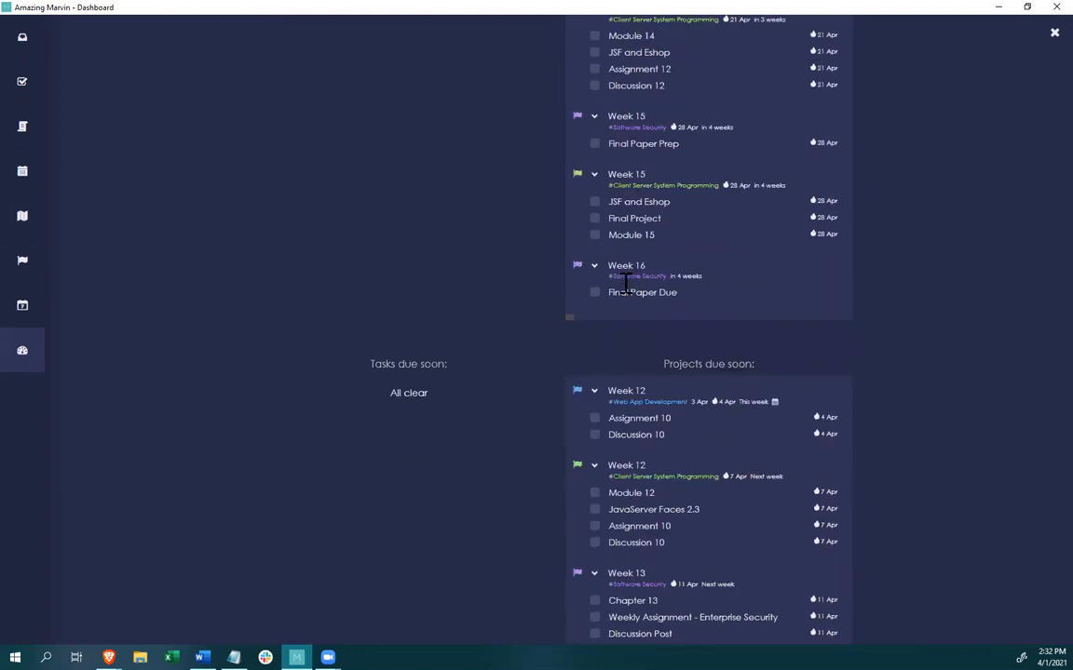
{"action": "scroll", "coordinate": [625, 286], "scroll_direction": "up", "scroll_amount": 6}
{"action": "scroll", "coordinate": [625, 286], "scroll_direction": "down", "scroll_amount": 7}
{"action": "scroll", "coordinate": [625, 289], "scroll_direction": "up", "scroll_amount": 1}
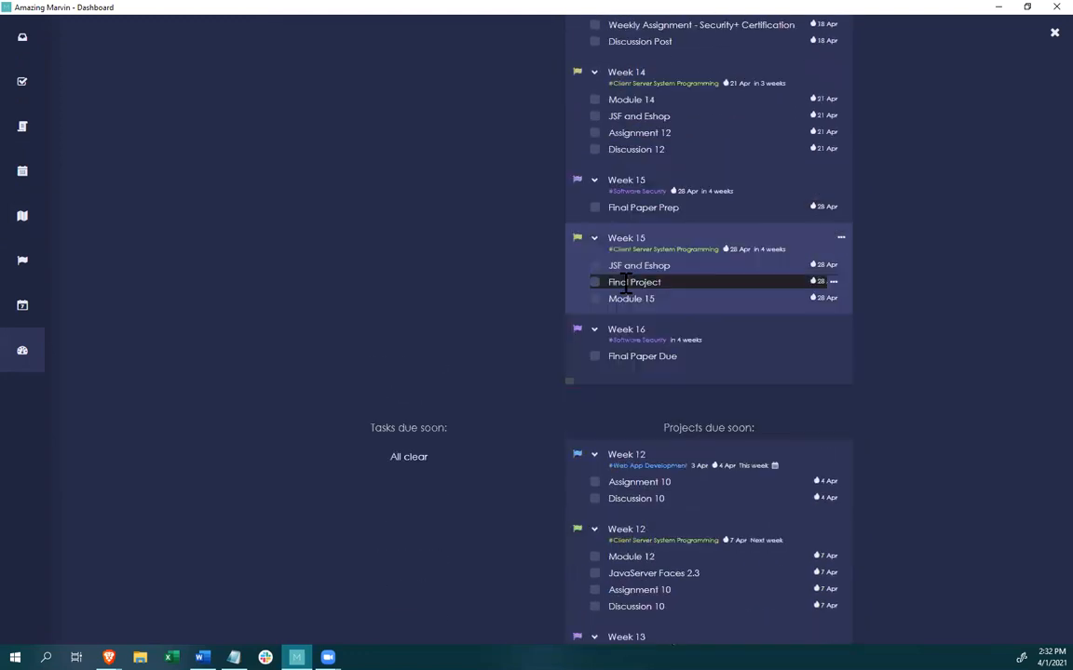
{"action": "scroll", "coordinate": [626, 286], "scroll_direction": "up", "scroll_amount": 10}
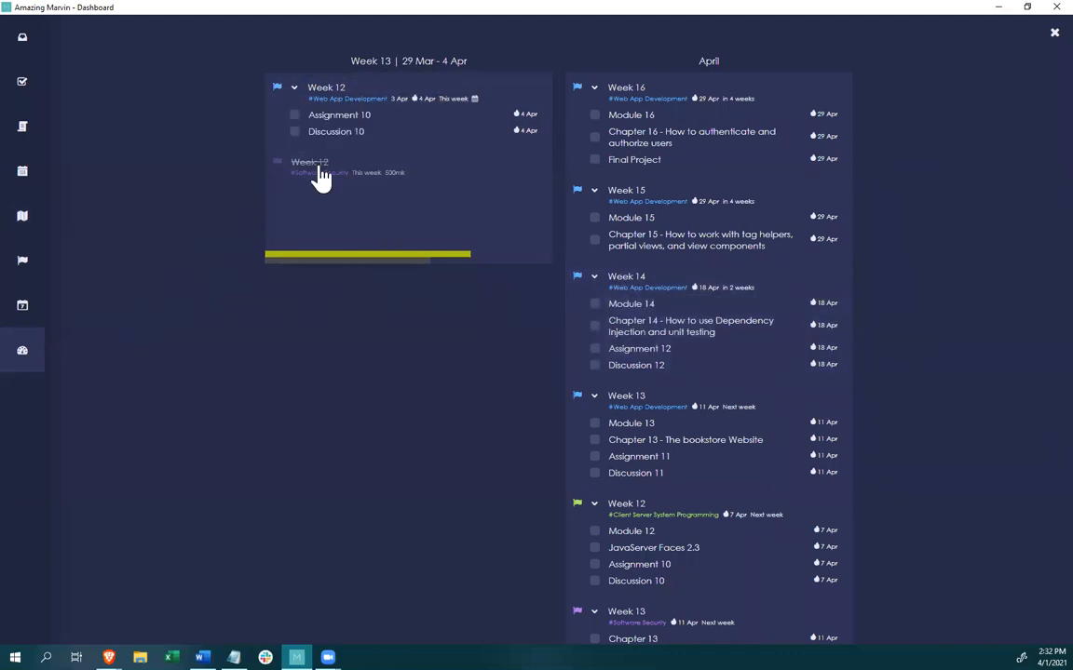
{"action": "scroll", "coordinate": [548, 359], "scroll_direction": "down", "scroll_amount": 15}
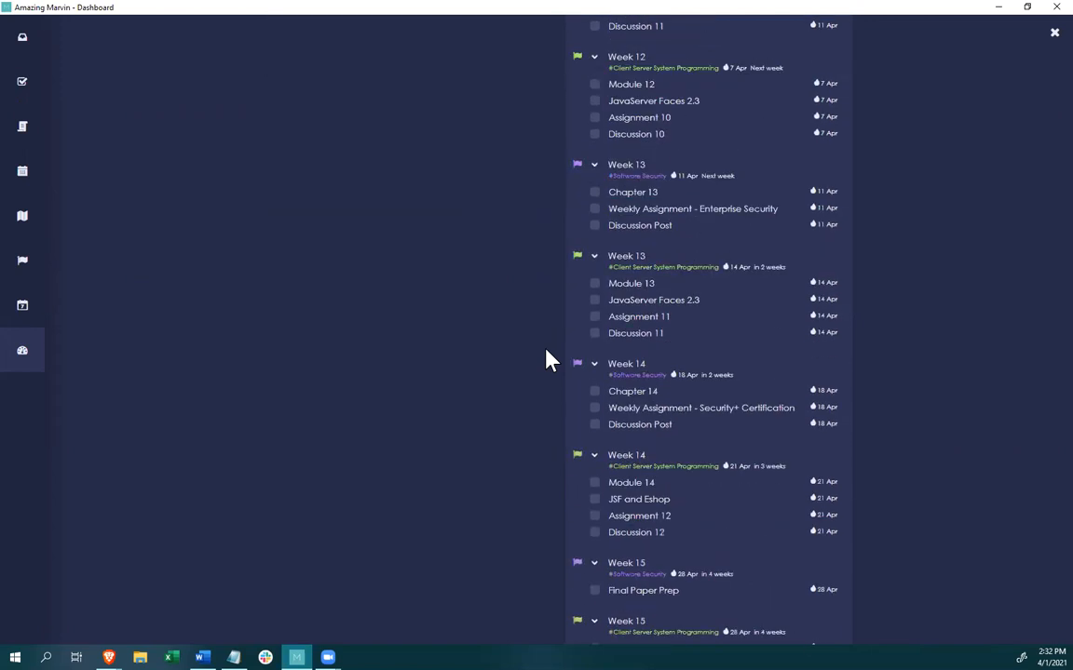
{"action": "scroll", "coordinate": [547, 359], "scroll_direction": "down", "scroll_amount": 2}
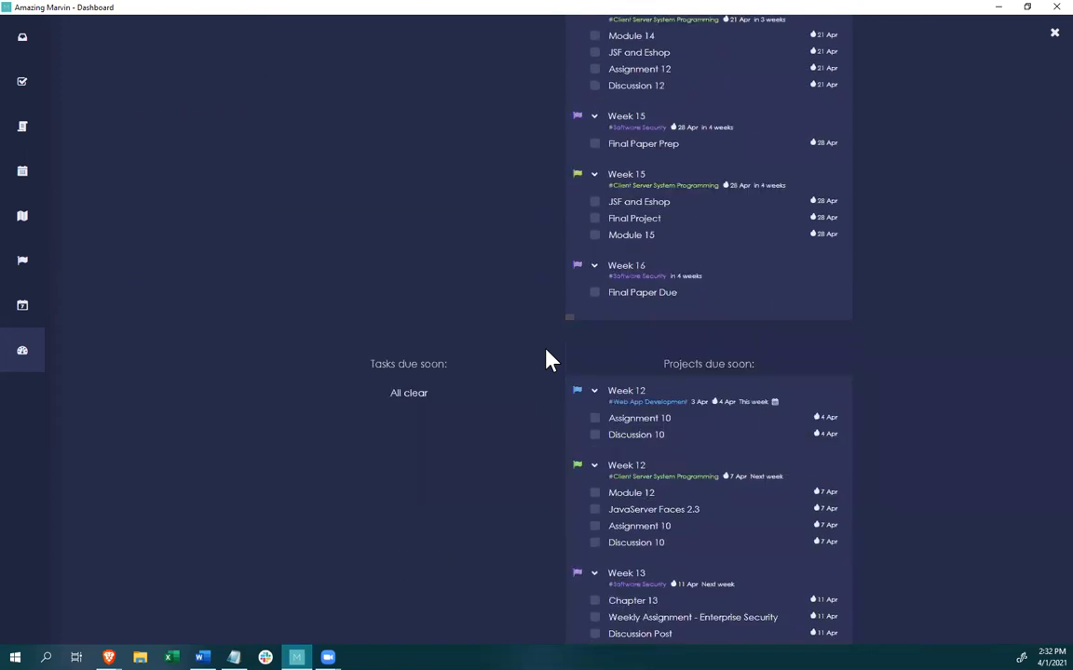
{"action": "scroll", "coordinate": [547, 359], "scroll_direction": "up", "scroll_amount": 15}
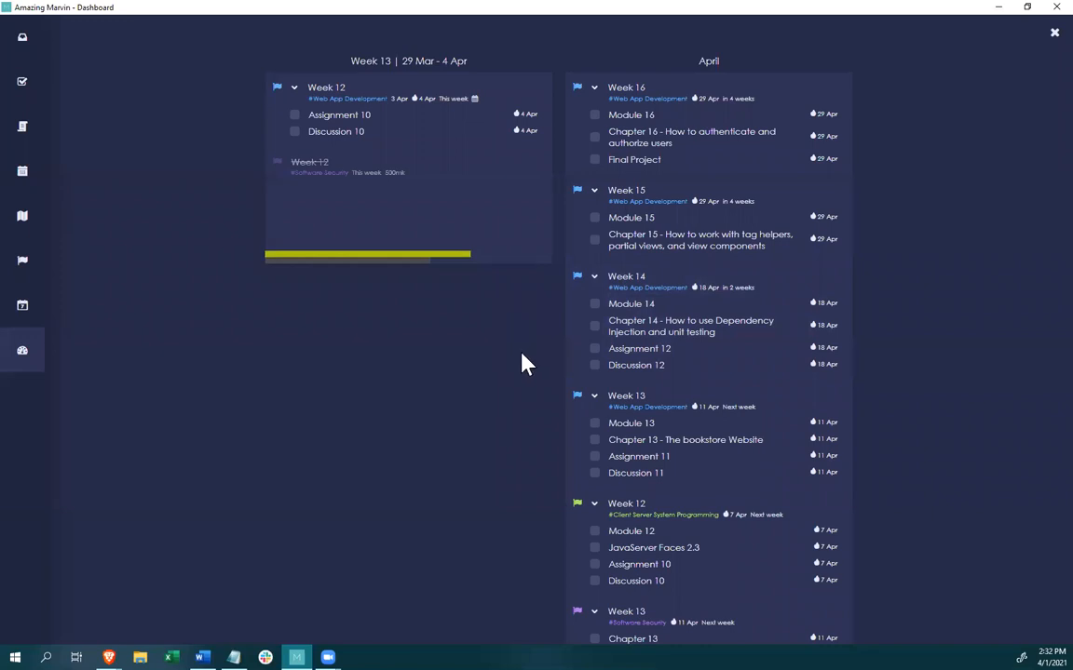
{"action": "left_click", "coordinate": [1045, 39]}
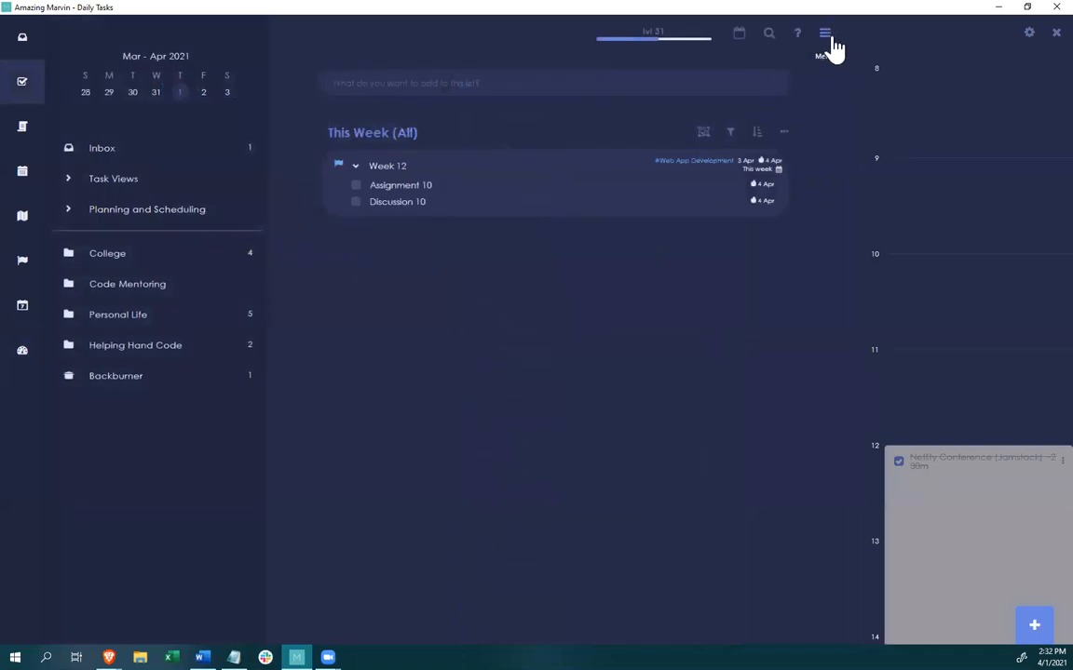
Search the Strategies for "smart Lists" and open the settings of the Smart List Day Alerts strategy.
{"action": "left_click", "coordinate": [827, 40]}
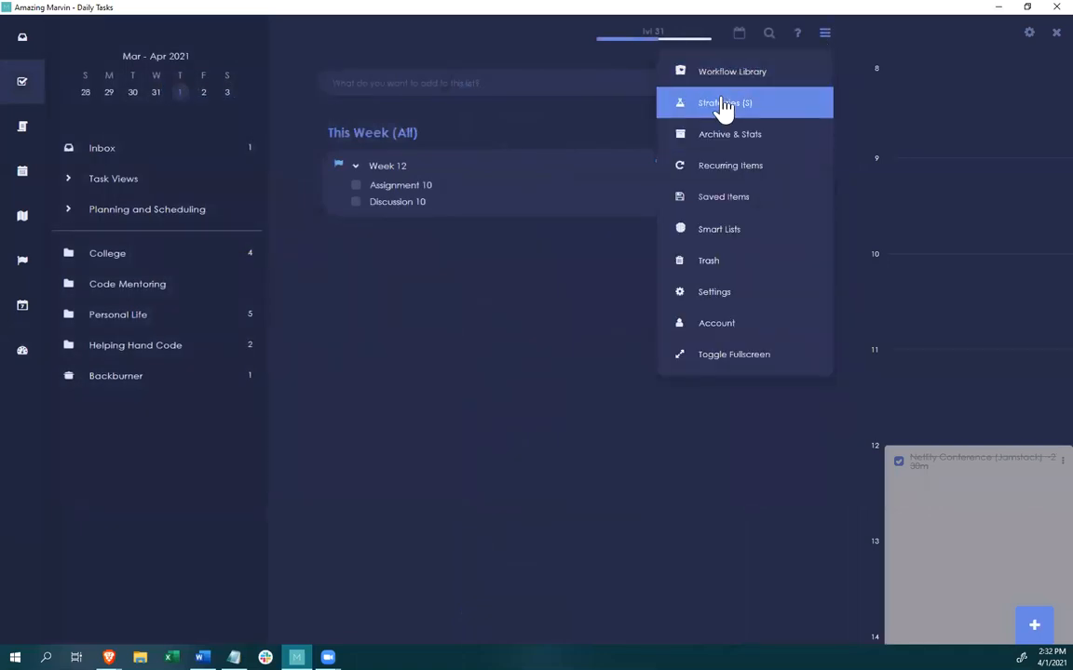
{"action": "left_click", "coordinate": [721, 106]}
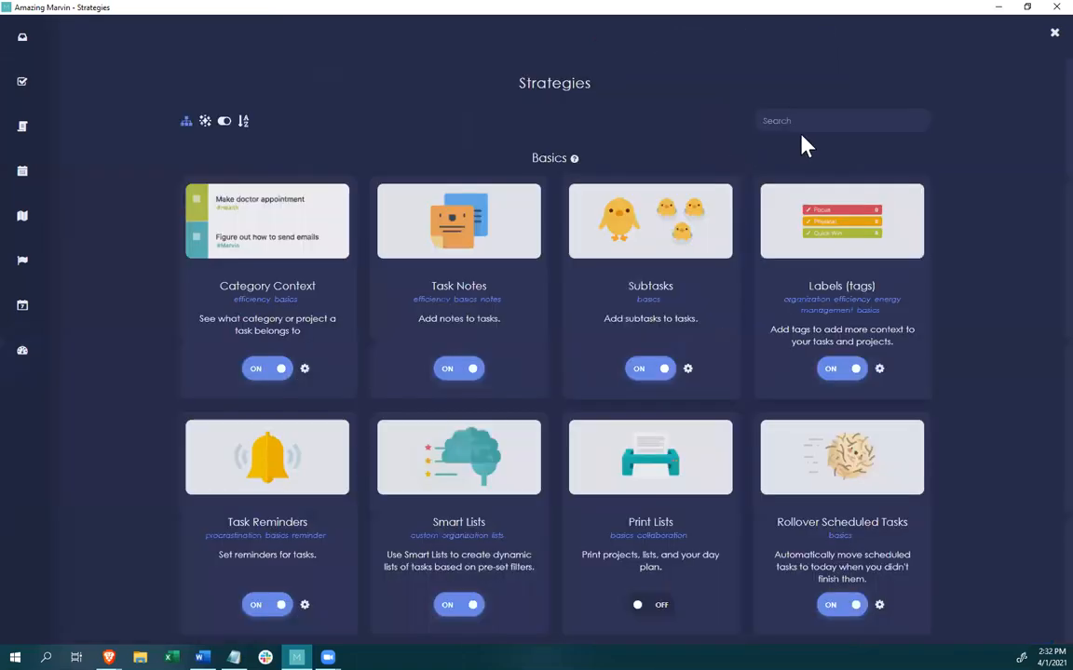
{"action": "left_click", "coordinate": [819, 124]}
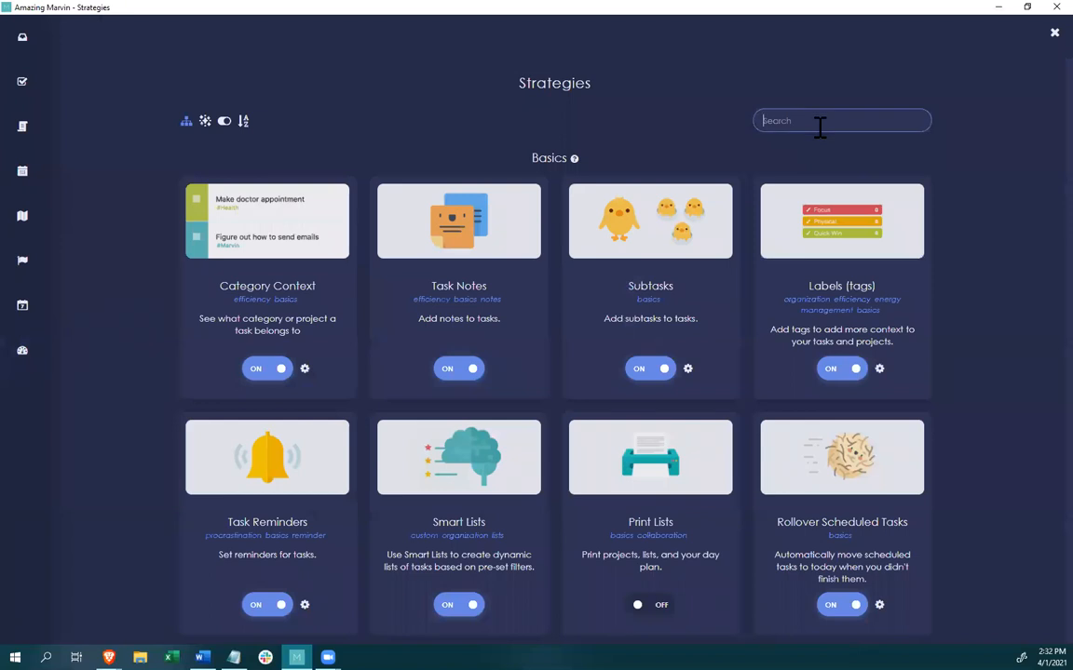
{"action": "type", "text": "smart Lists"}
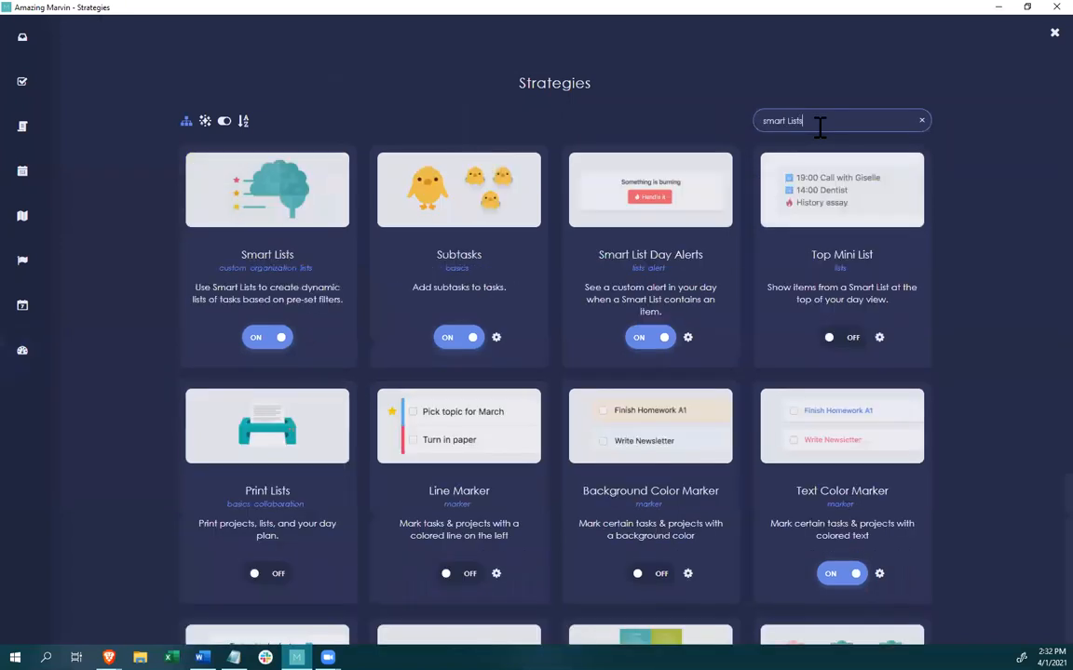
{"action": "left_click", "coordinate": [676, 233]}
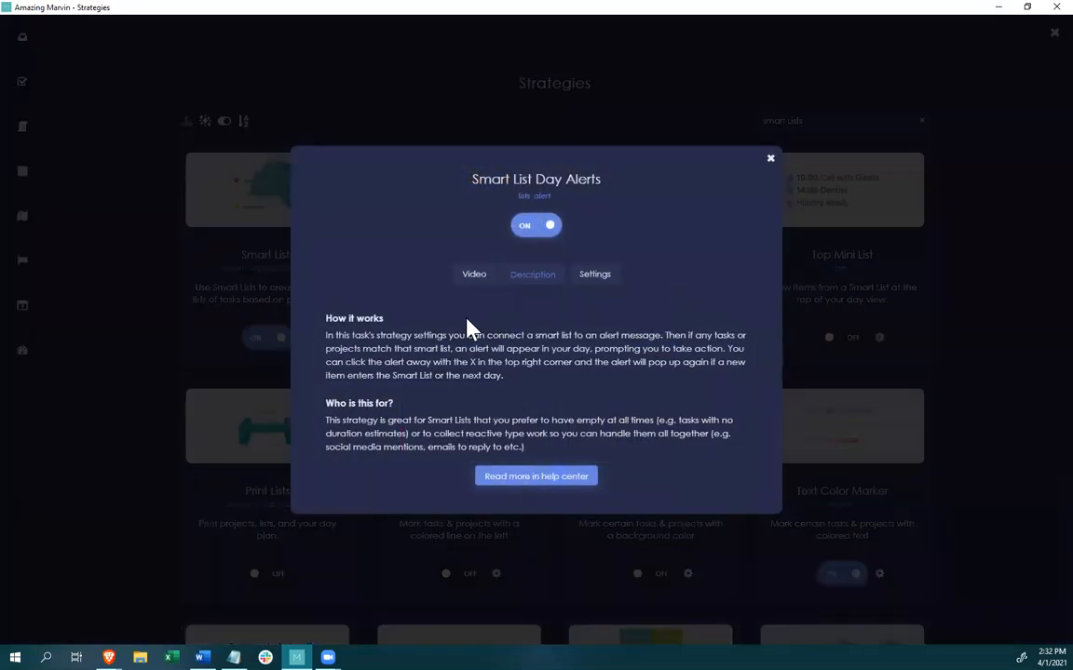
{"action": "left_click", "coordinate": [598, 283]}
{"action": "left_click", "coordinate": [596, 279]}
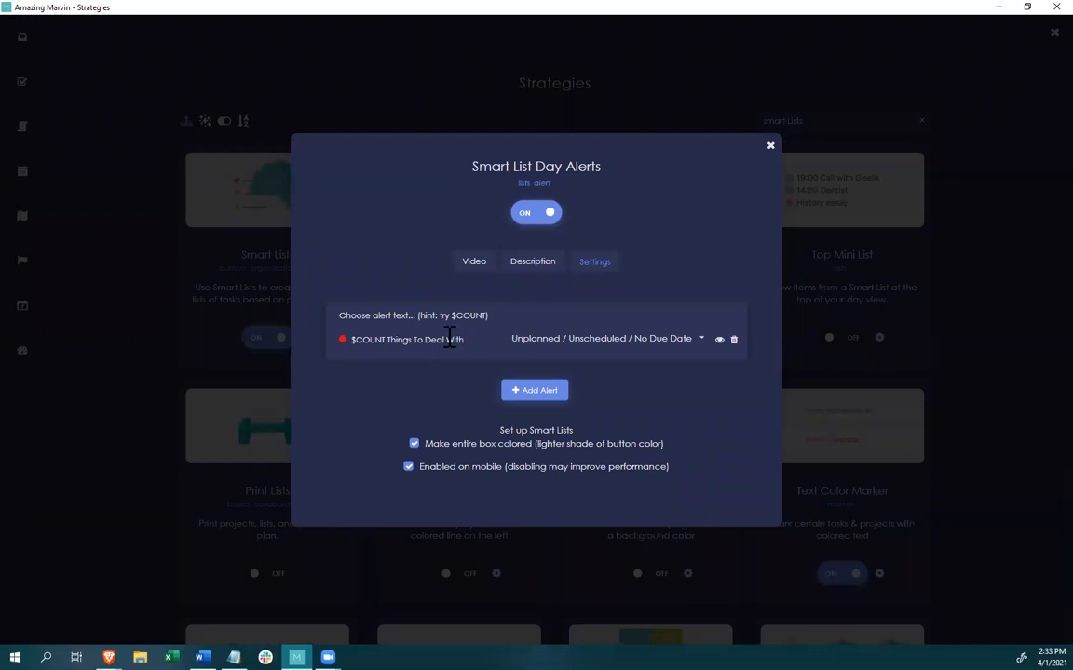
Examine the "$COUNT Things To Deal With" alert text for the Unplanned / Unscheduled / No Due Date list, highlighting its wording.
{"action": "left_click_drag", "start_coordinate": [451, 350], "coordinate": [420, 335]}
{"action": "left_click_drag", "start_coordinate": [466, 339], "coordinate": [387, 340]}
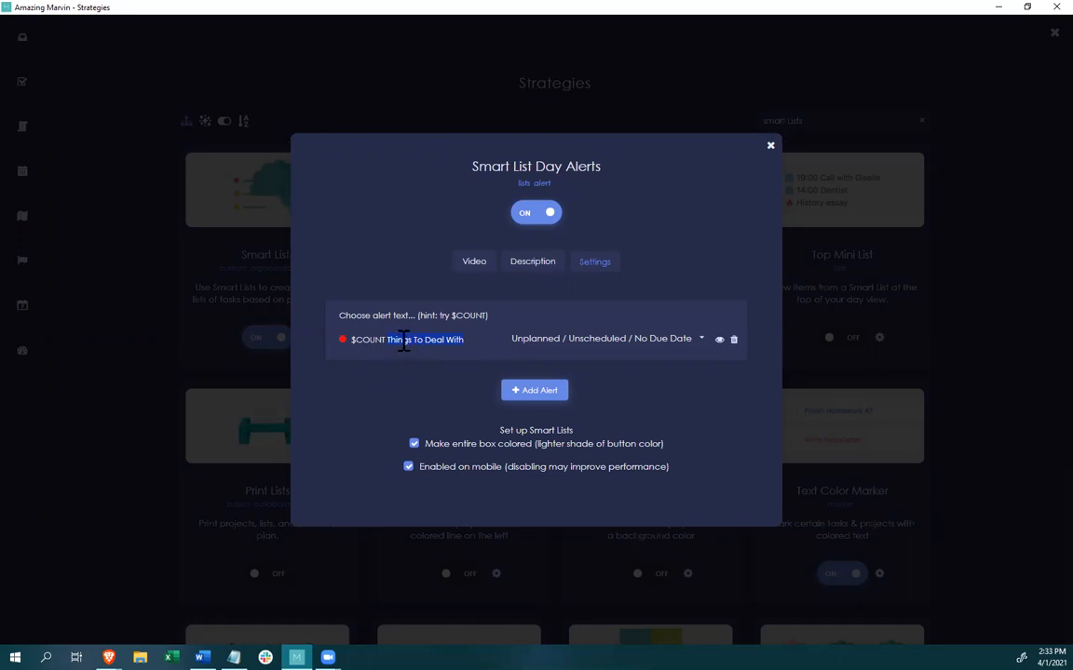
{"action": "left_click", "coordinate": [419, 341]}
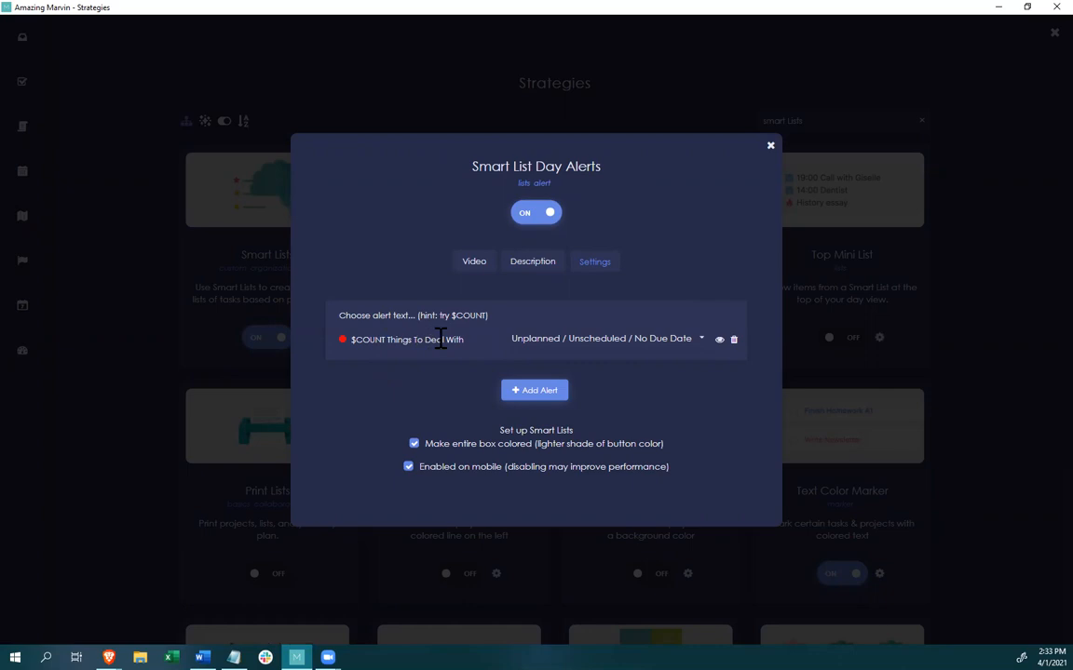
{"action": "left_click_drag", "start_coordinate": [468, 340], "coordinate": [356, 348]}
Close the alert settings and Strategies, and open the daily view for Friday, April 2.
{"action": "left_click", "coordinate": [769, 147]}
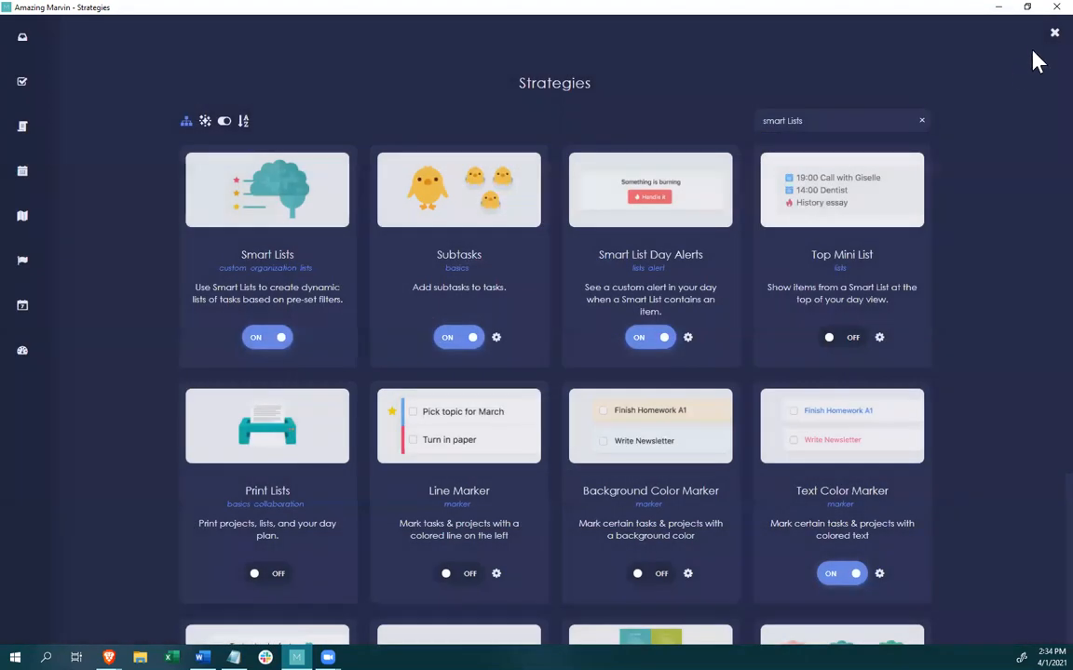
{"action": "left_click", "coordinate": [1053, 33]}
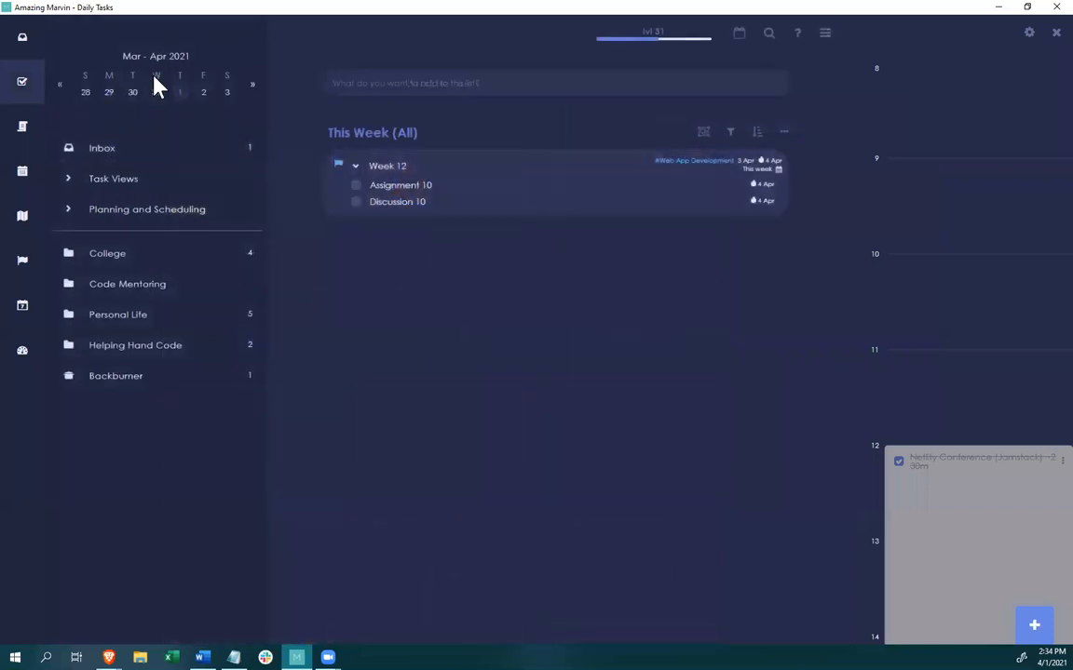
{"action": "left_click", "coordinate": [203, 93]}
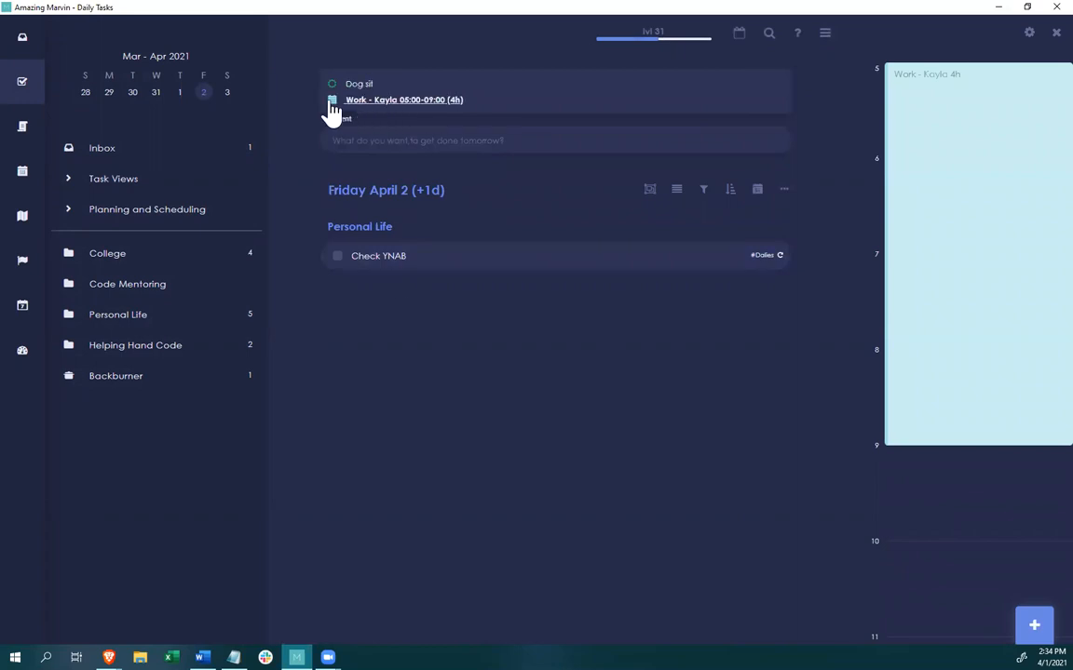
View the daily plans for Saturday, April 3 and Friday, April 2, and return to today, April 1.
{"action": "left_click", "coordinate": [226, 93]}
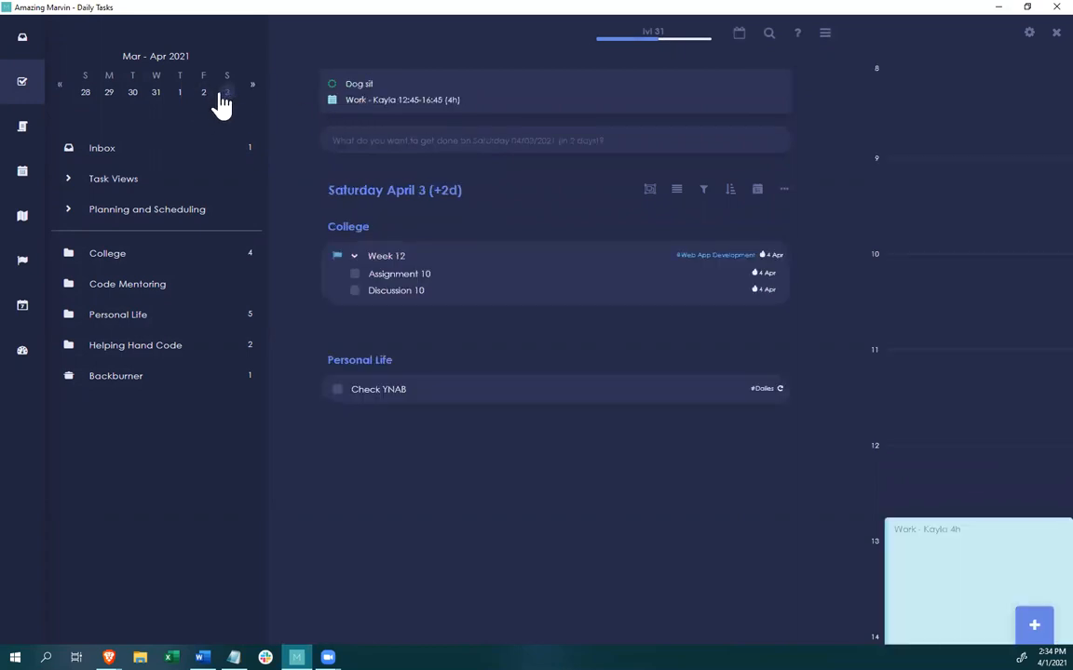
{"action": "left_click", "coordinate": [203, 93]}
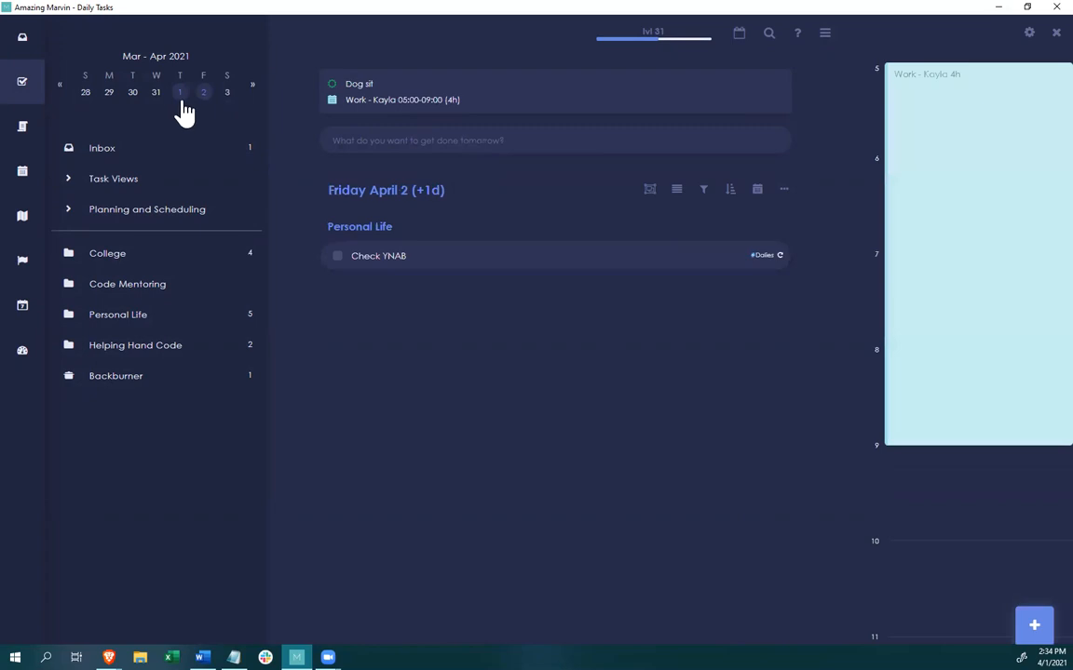
{"action": "left_click", "coordinate": [179, 93]}
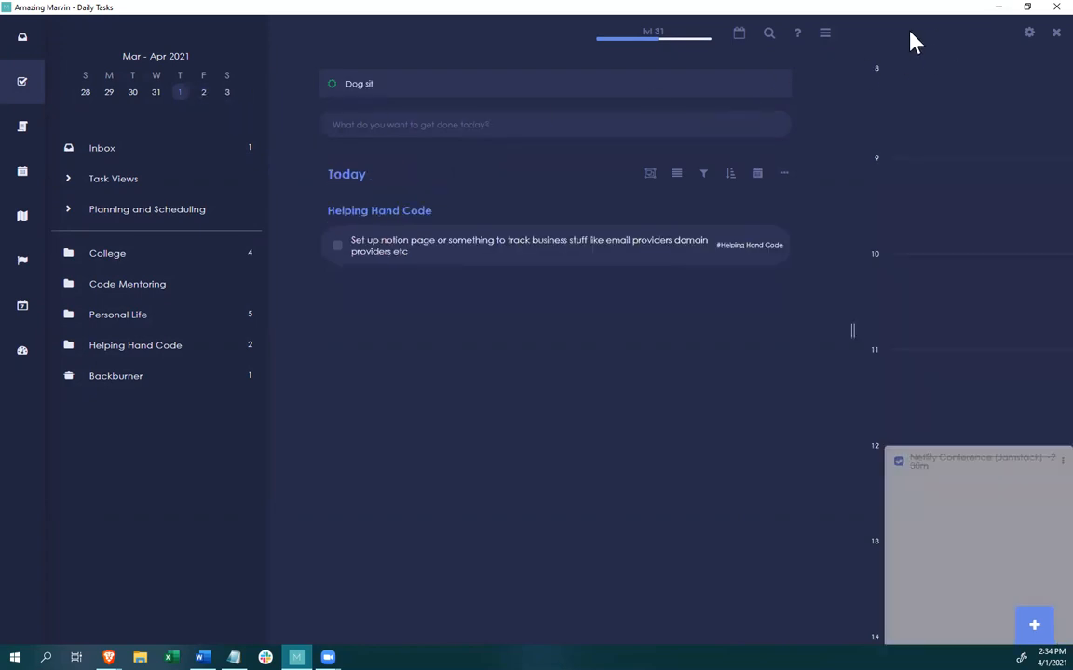
Search the Strategies for "smart lists" and open the settings of the Smart List Day Alerts strategy.
{"action": "left_click", "coordinate": [825, 35]}
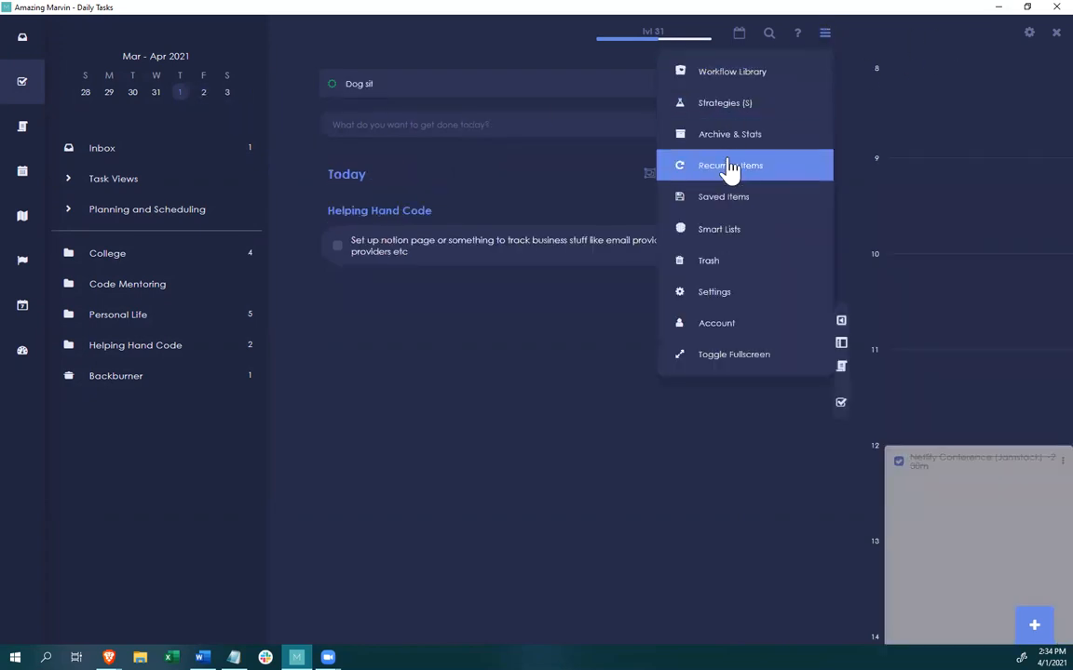
{"action": "left_click", "coordinate": [730, 108]}
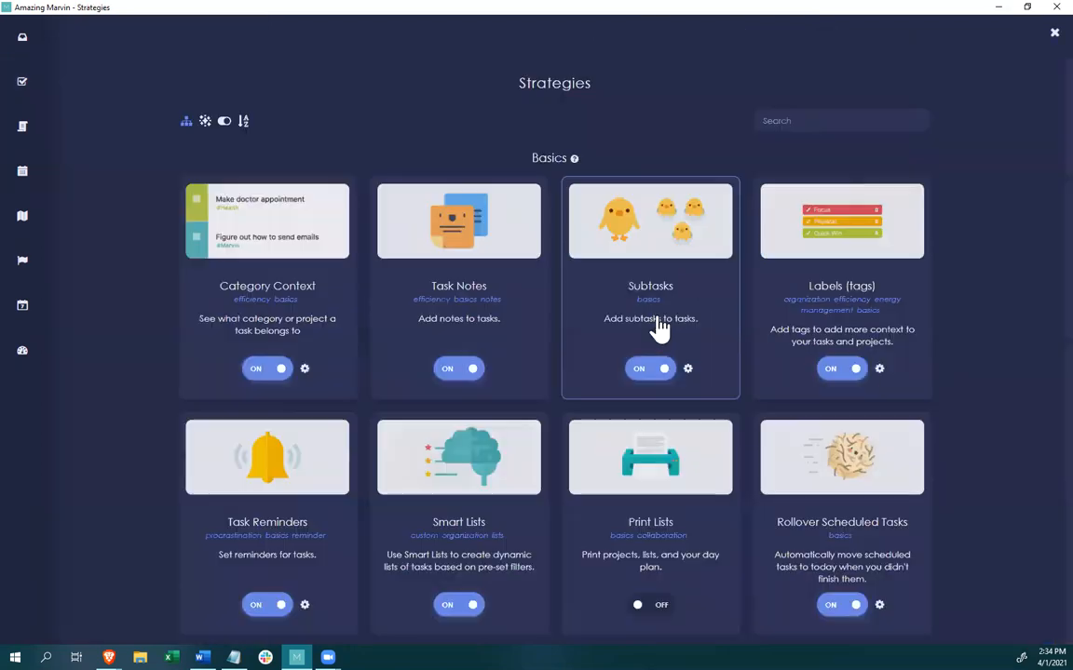
{"action": "left_click", "coordinate": [829, 121]}
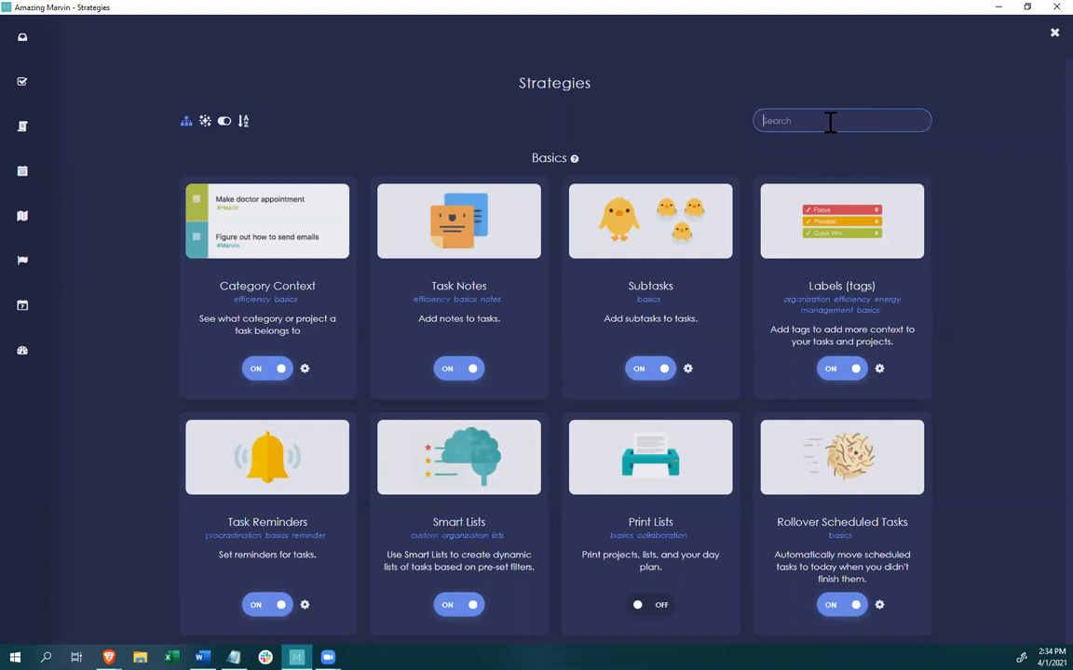
{"action": "type", "text": "smart lists"}
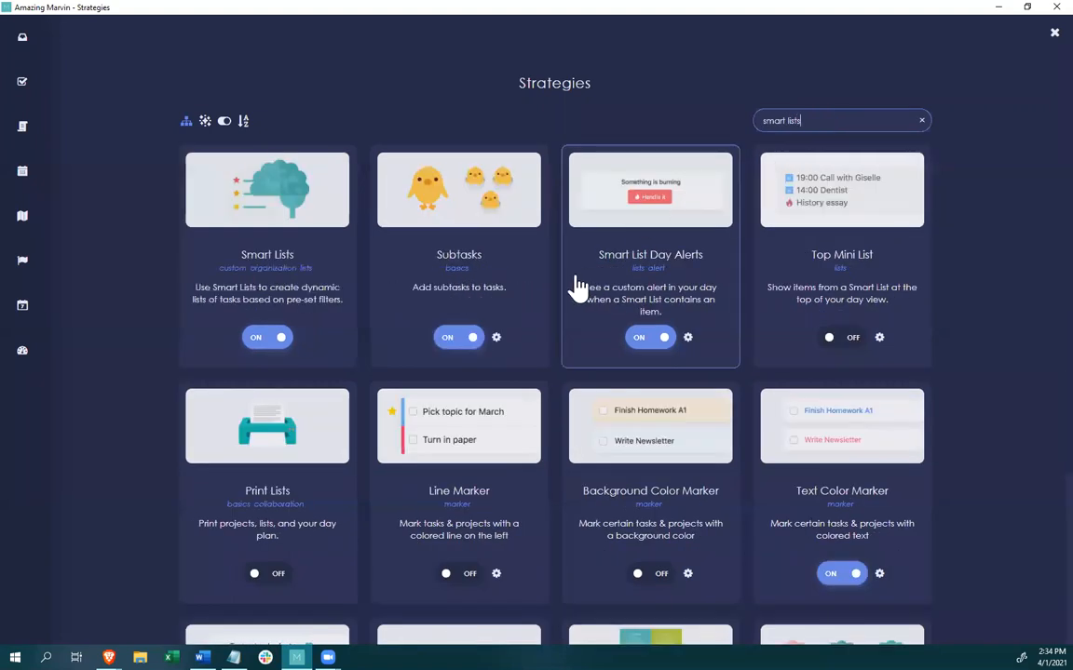
{"action": "left_click", "coordinate": [651, 307]}
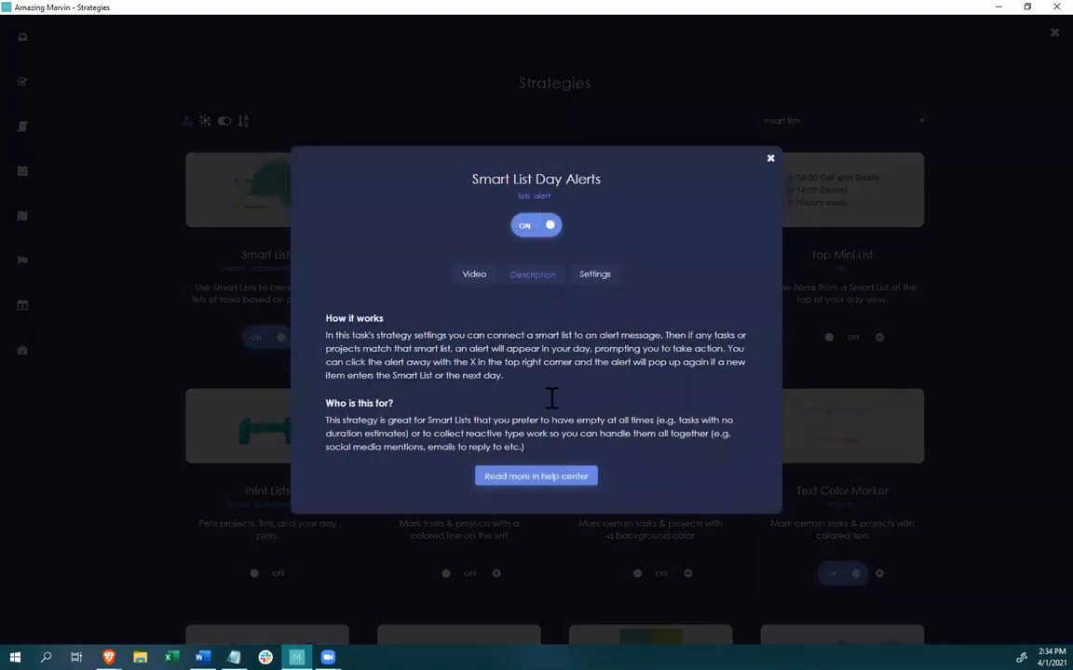
{"action": "left_click", "coordinate": [596, 275]}
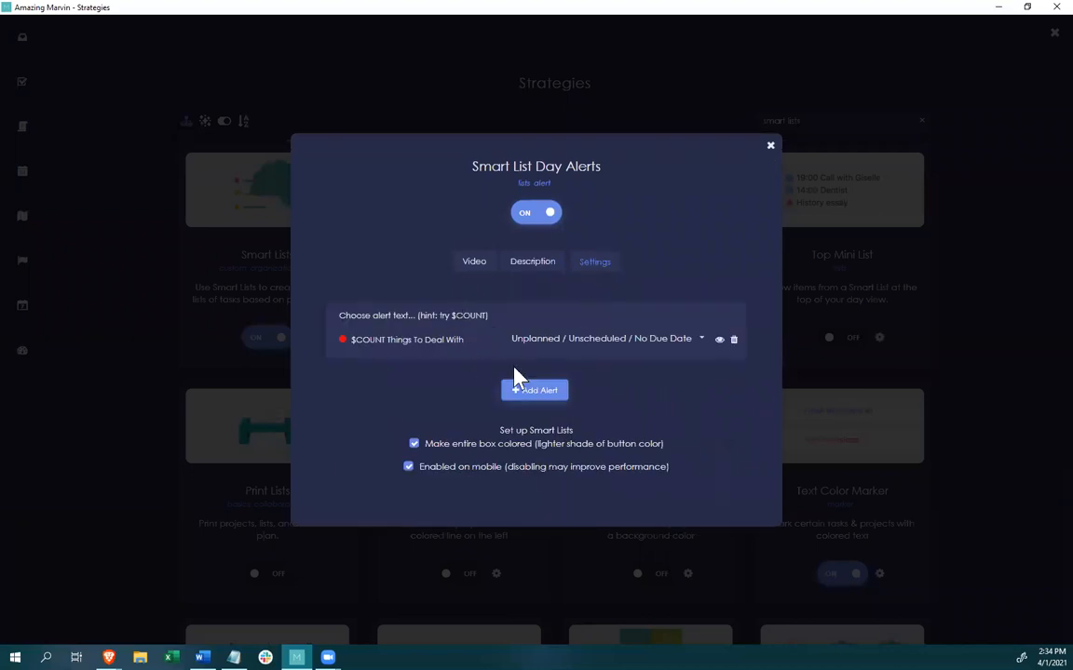
Add a second day alert with the text "$COUNT Things in Future List" and connect it to the Future Things smart list.
{"action": "left_click", "coordinate": [532, 389]}
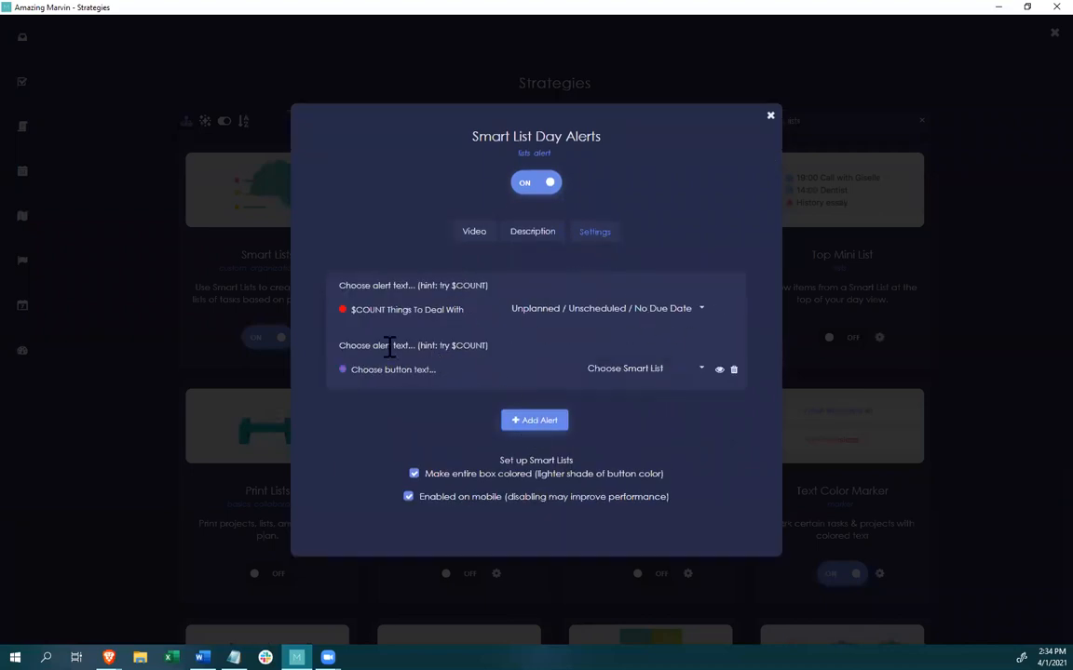
{"action": "left_click", "coordinate": [416, 370]}
{"action": "key", "text": "BackSpace"}
{"action": "key", "text": "BackSpace"}
{"action": "type", "text": "ings in Future"}
{"action": "left_click", "coordinate": [656, 369]}
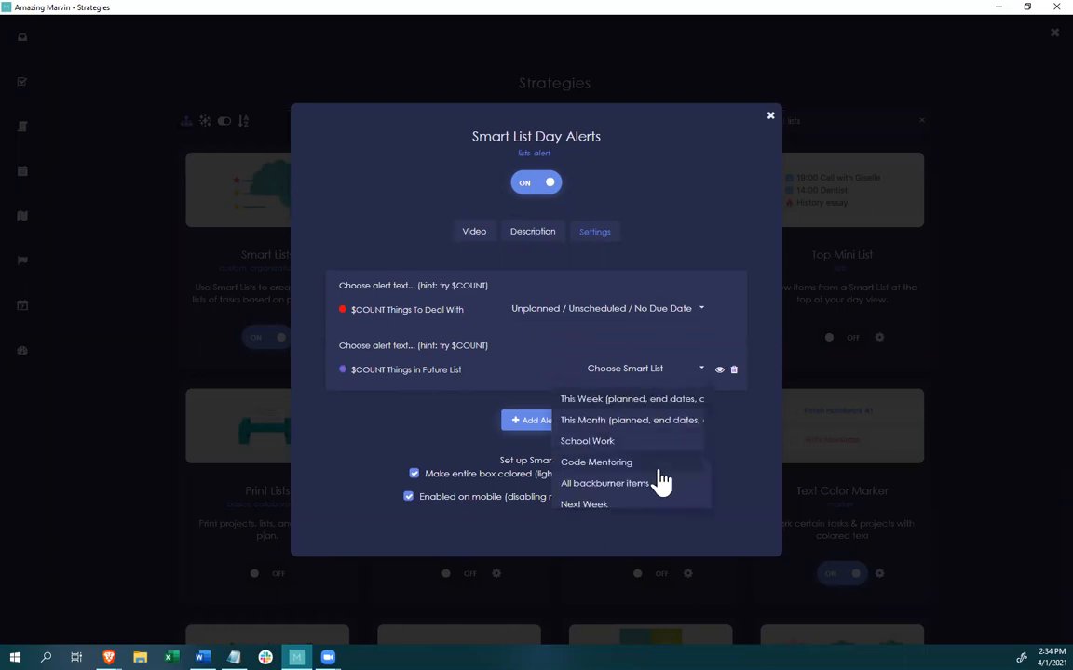
{"action": "scroll", "coordinate": [658, 478], "scroll_direction": "down", "scroll_amount": 2}
{"action": "left_click", "coordinate": [588, 491]}
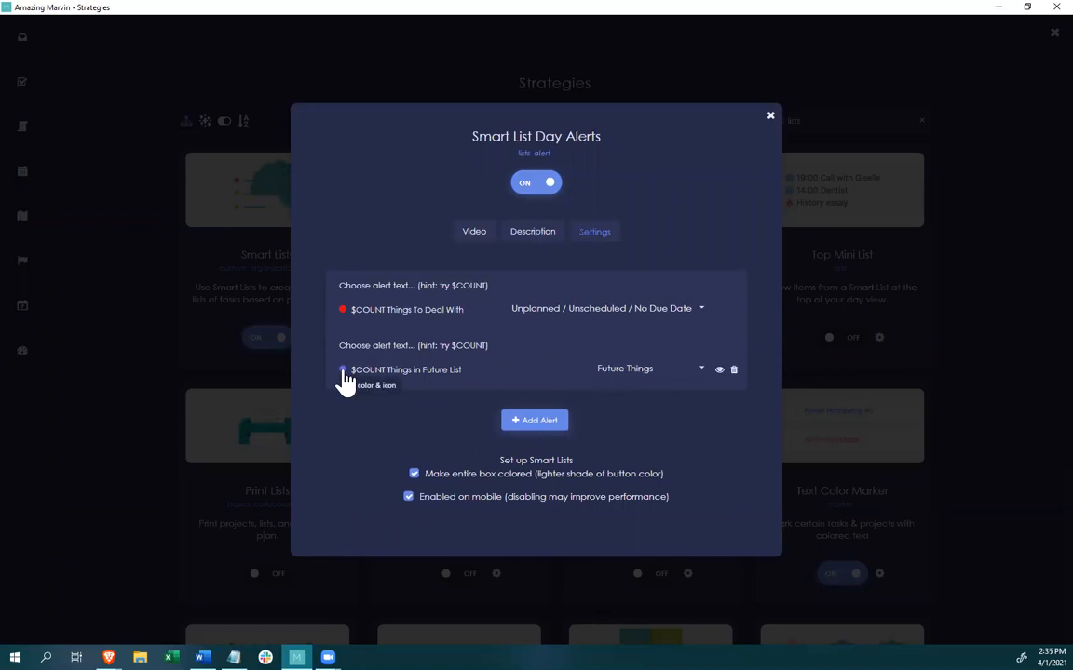
Set the Future List alert's color to bright green, and close the alert settings and Strategies.
{"action": "left_click", "coordinate": [345, 372]}
{"action": "left_click", "coordinate": [251, 403]}
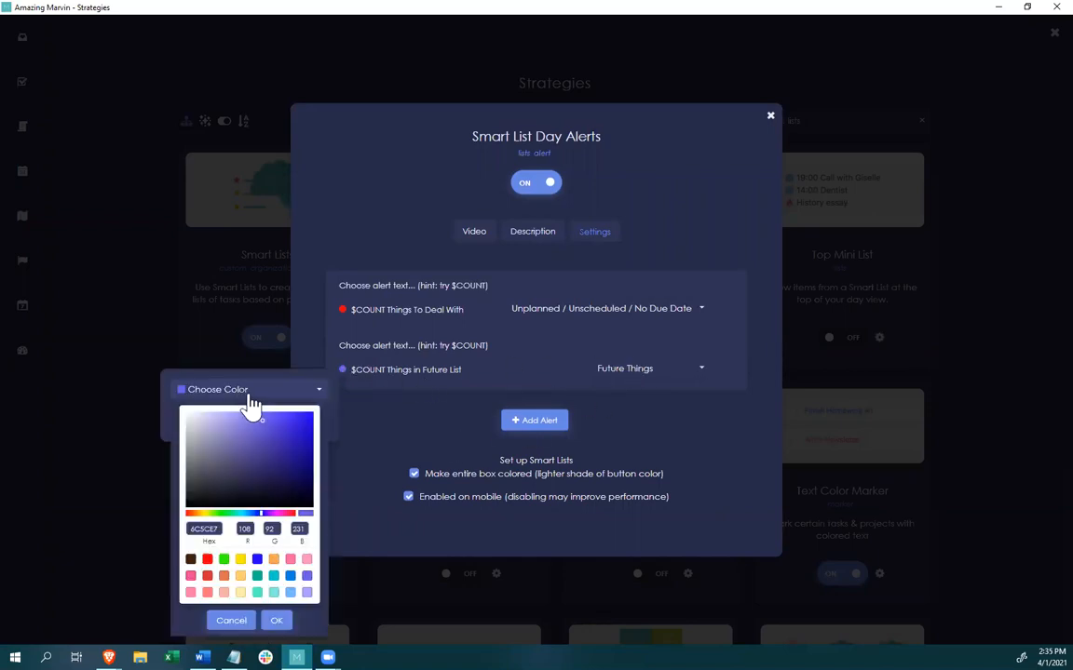
{"action": "left_click", "coordinate": [223, 558]}
{"action": "left_click", "coordinate": [394, 398]}
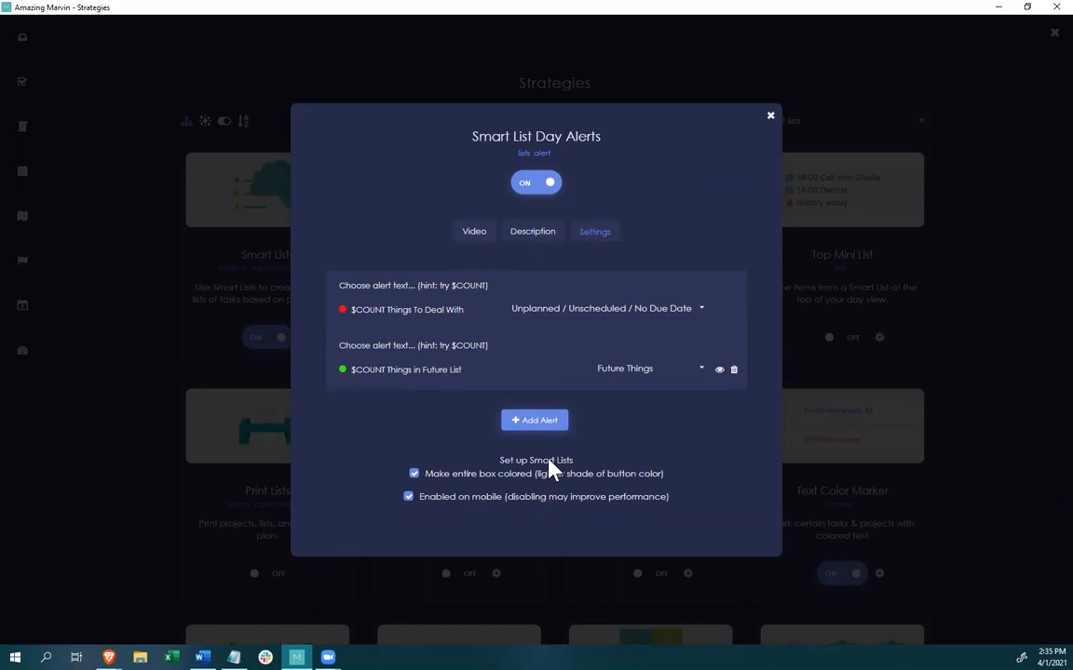
{"action": "left_click", "coordinate": [770, 119]}
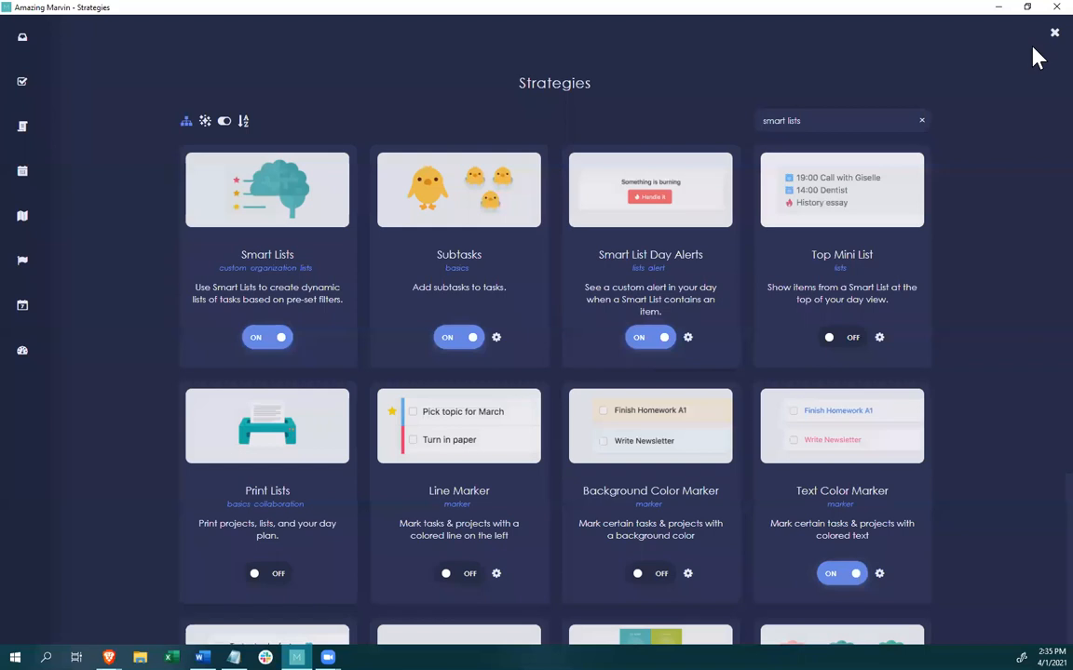
{"action": "left_click", "coordinate": [1053, 34]}
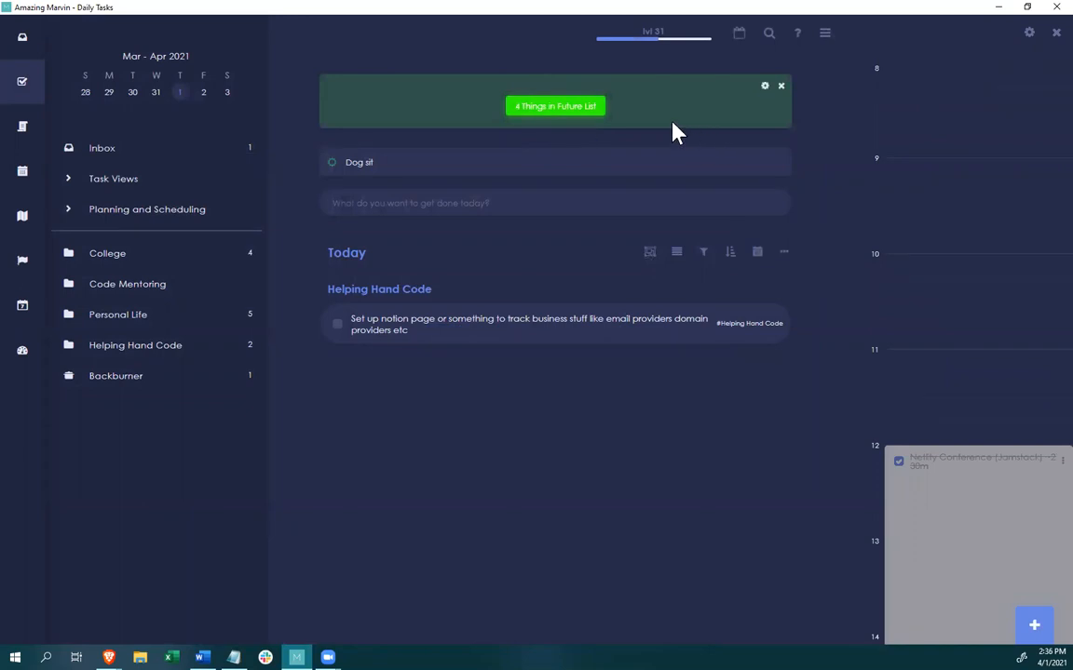
View the items behind the green Future List alert, and open the Future Things list under Task Views for comparison.
{"action": "left_click", "coordinate": [546, 110]}
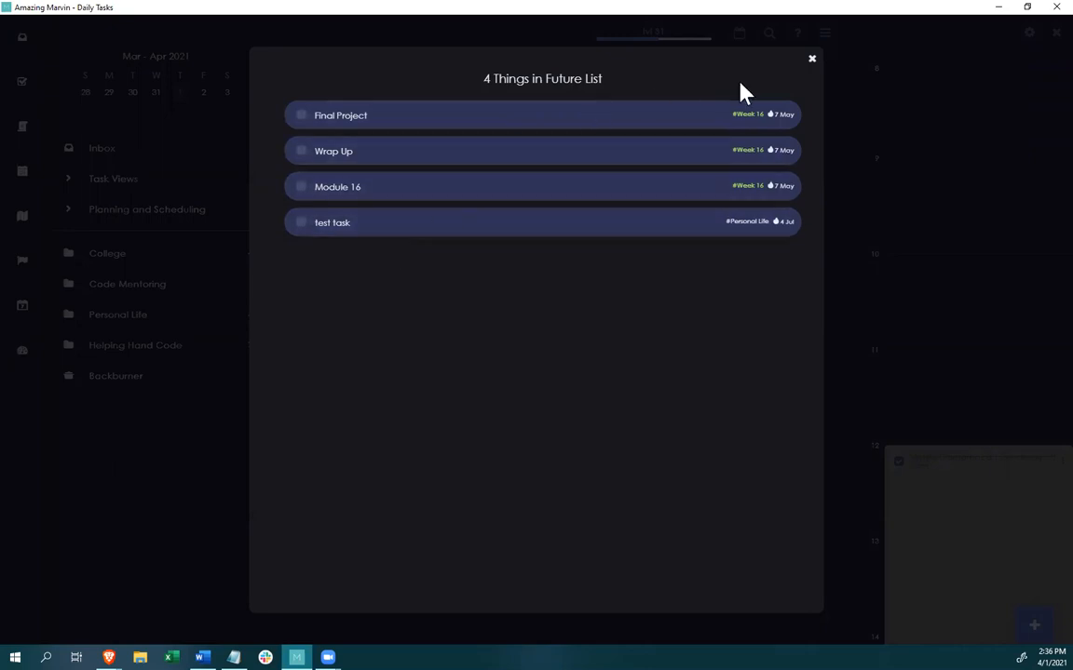
{"action": "left_click", "coordinate": [812, 62]}
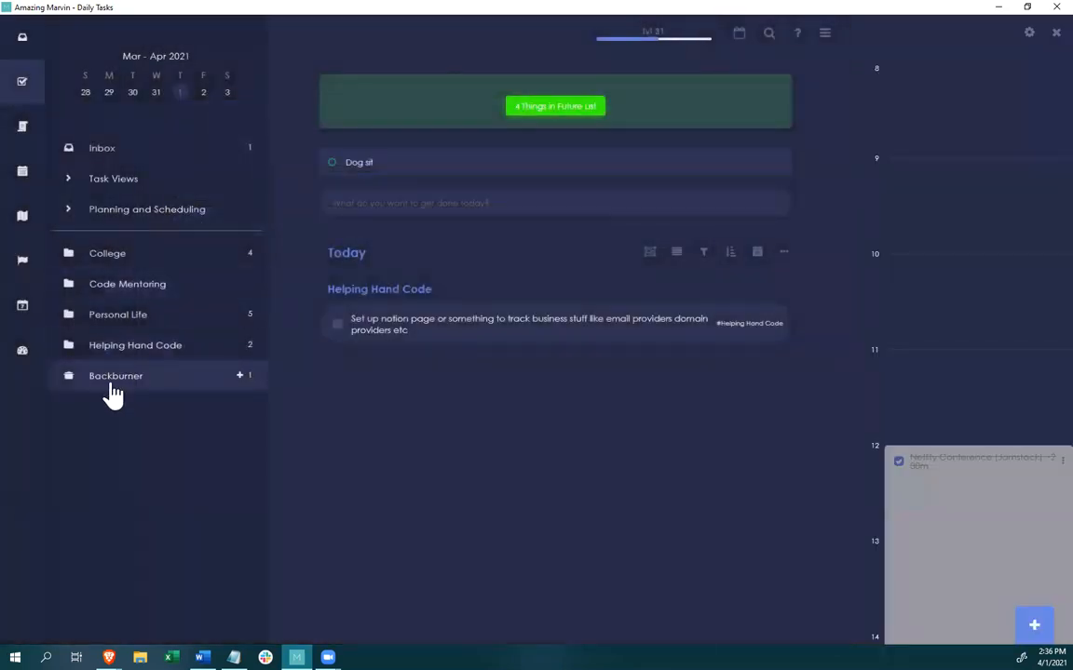
{"action": "left_click", "coordinate": [66, 180]}
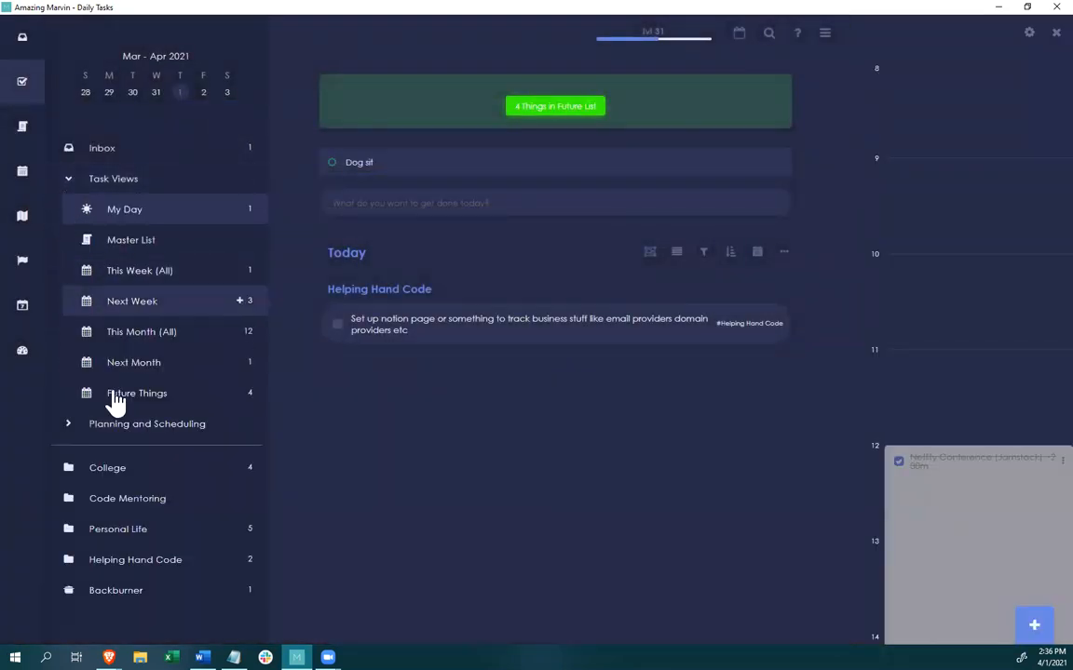
{"action": "left_click", "coordinate": [124, 401]}
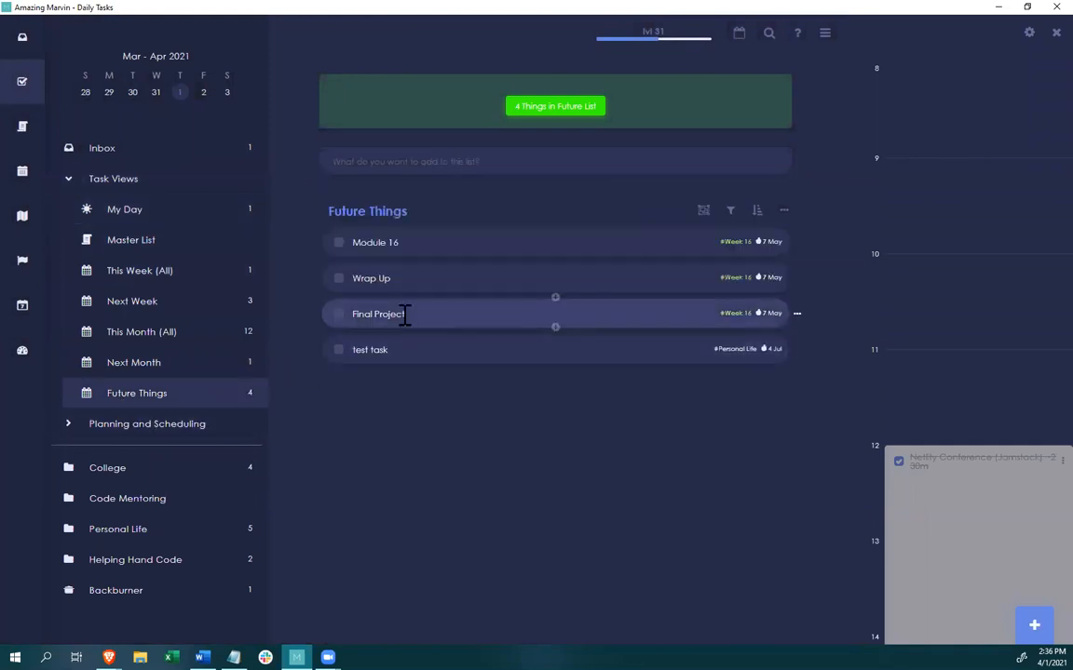
Add a project named "Test Project" due 2 May to Future Things, and check it in the green alert's item list.
{"action": "left_click", "coordinate": [615, 388]}
{"action": "type", "text": "Test Project"}
{"action": "key", "text": "Return"}
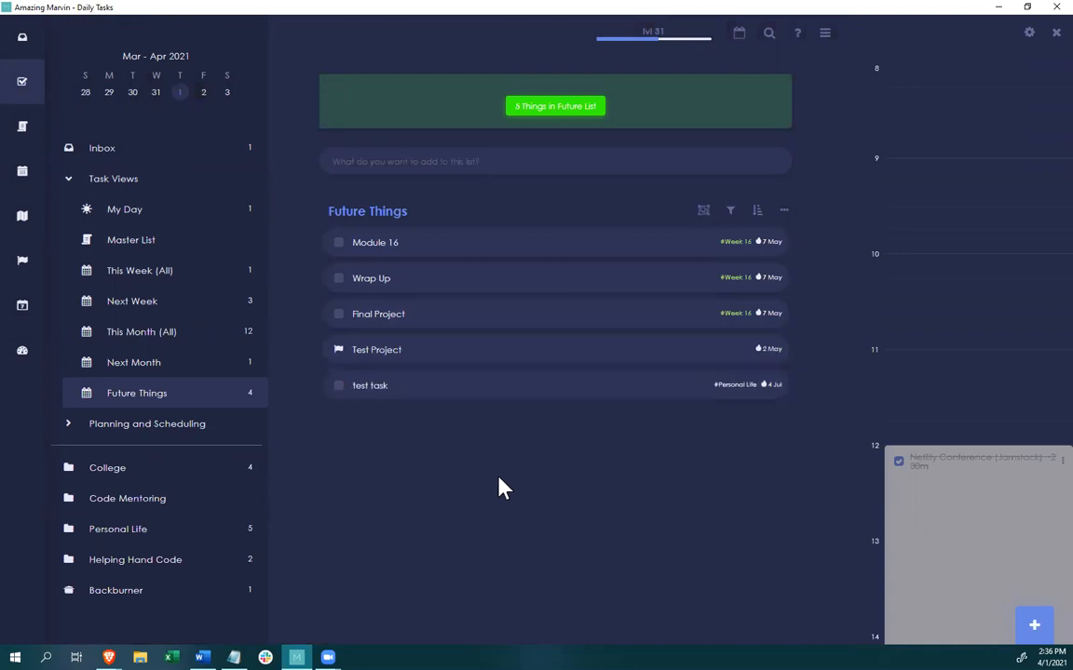
{"action": "left_click", "coordinate": [552, 108]}
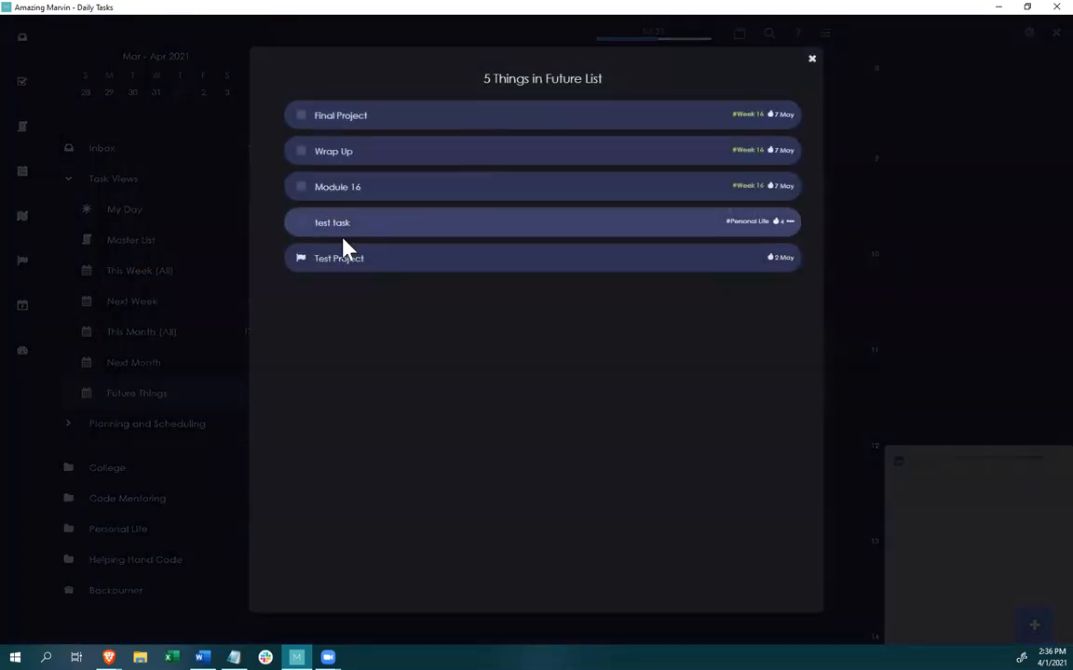
{"action": "left_click", "coordinate": [811, 59]}
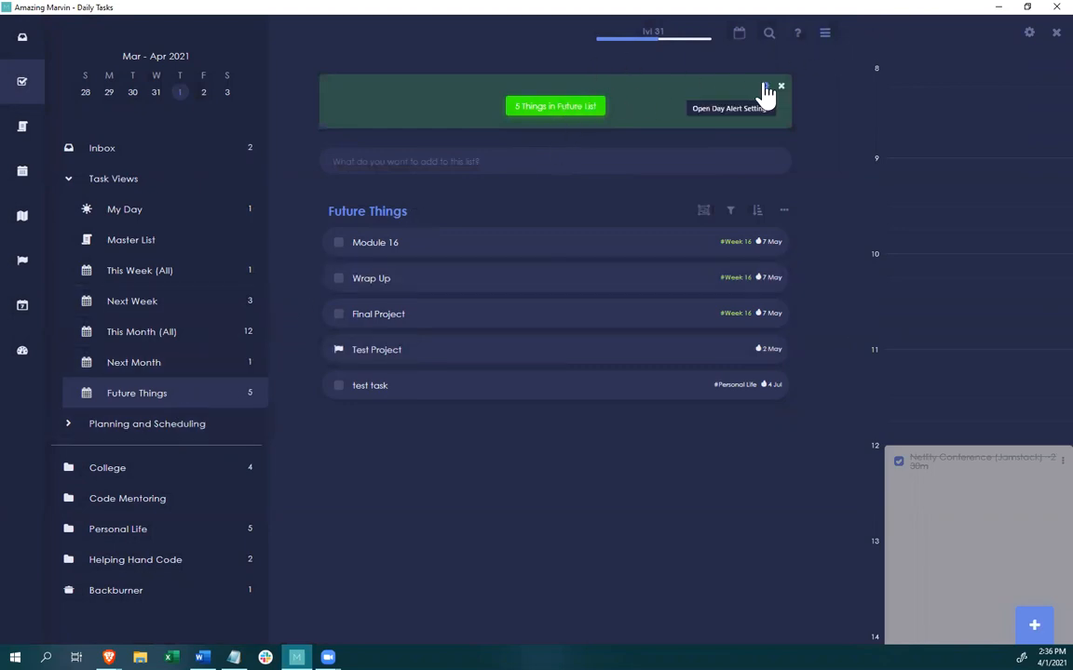
Add a third day alert reading "$COUNT Code Mentor" for the Code Mentoring smart list, and close the alert settings.
{"action": "left_click", "coordinate": [764, 86]}
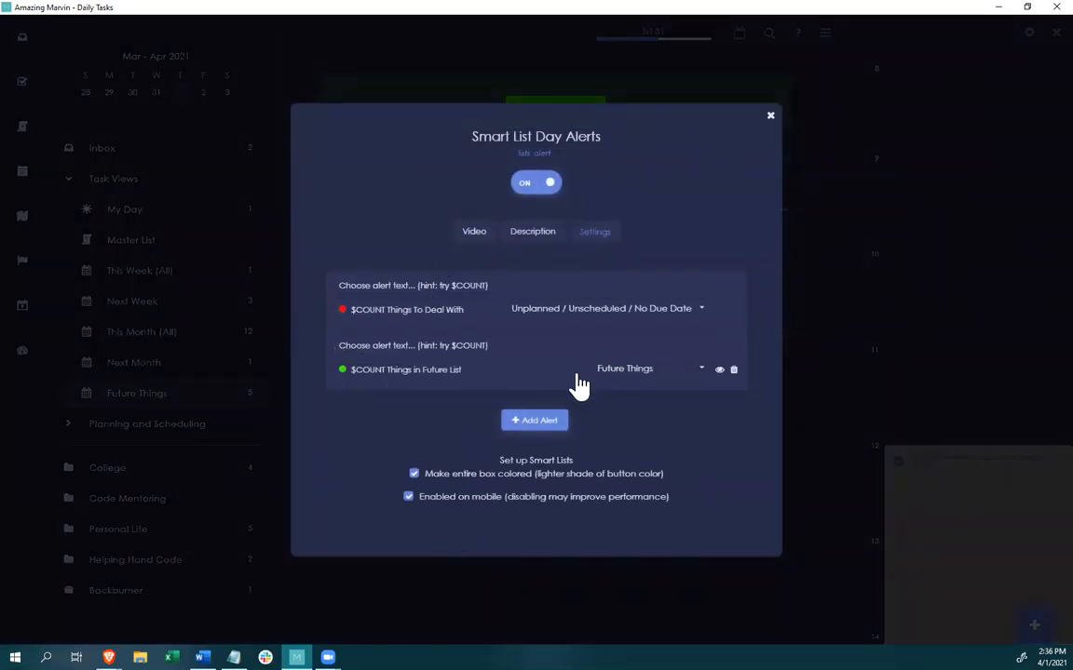
{"action": "left_click", "coordinate": [544, 421]}
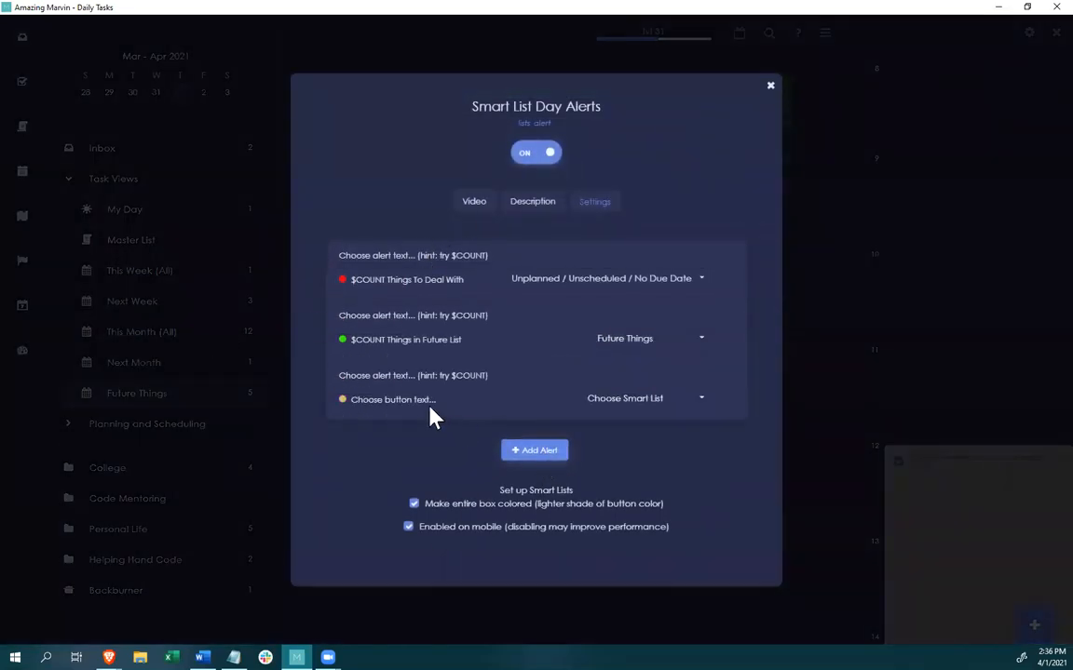
{"action": "left_click", "coordinate": [412, 401]}
{"action": "left_click", "coordinate": [646, 399]}
{"action": "left_click", "coordinate": [618, 493]}
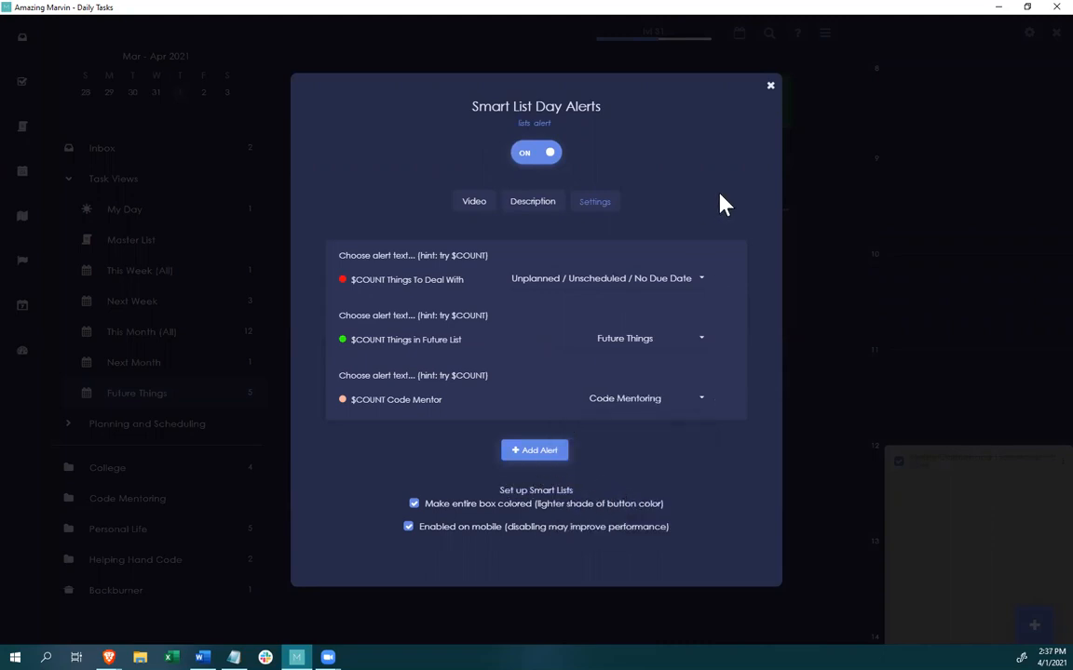
{"action": "left_click", "coordinate": [769, 91]}
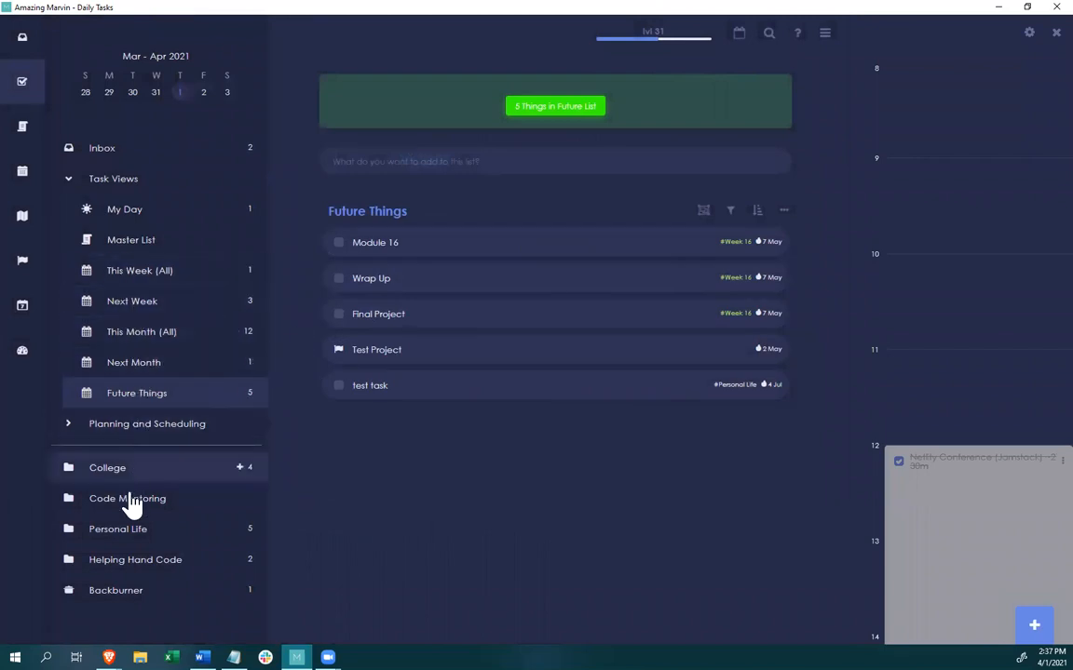
Change the third day alert's text to "$COUNT Things for School" and its smart list to School Work, and close the settings.
{"action": "left_click", "coordinate": [827, 37]}
{"action": "left_click", "coordinate": [455, 67]}
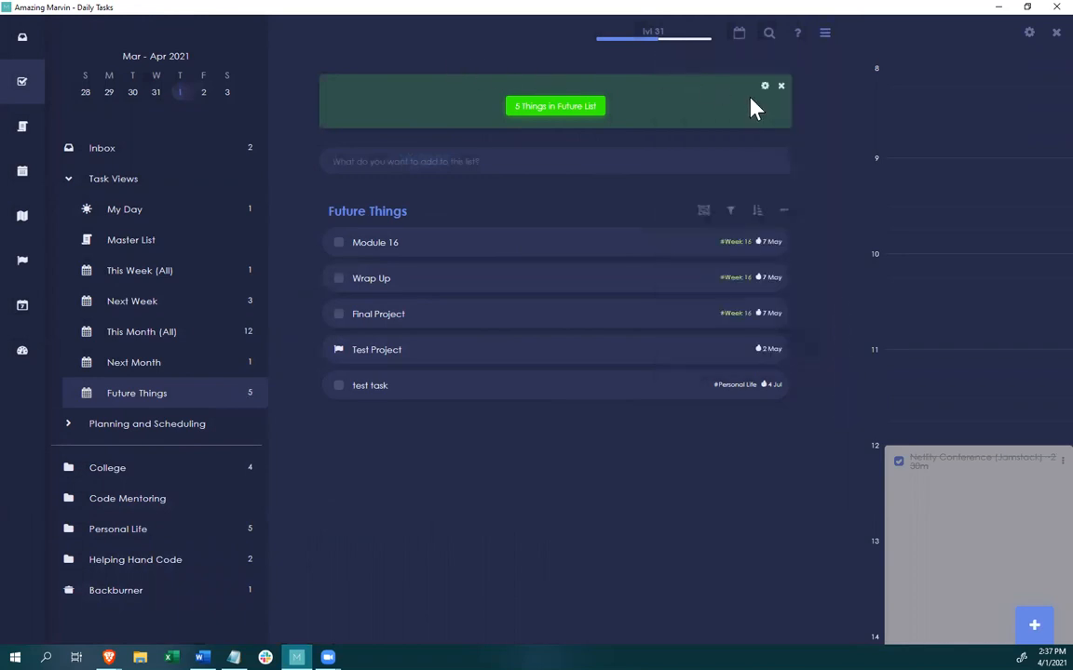
{"action": "left_click", "coordinate": [765, 87]}
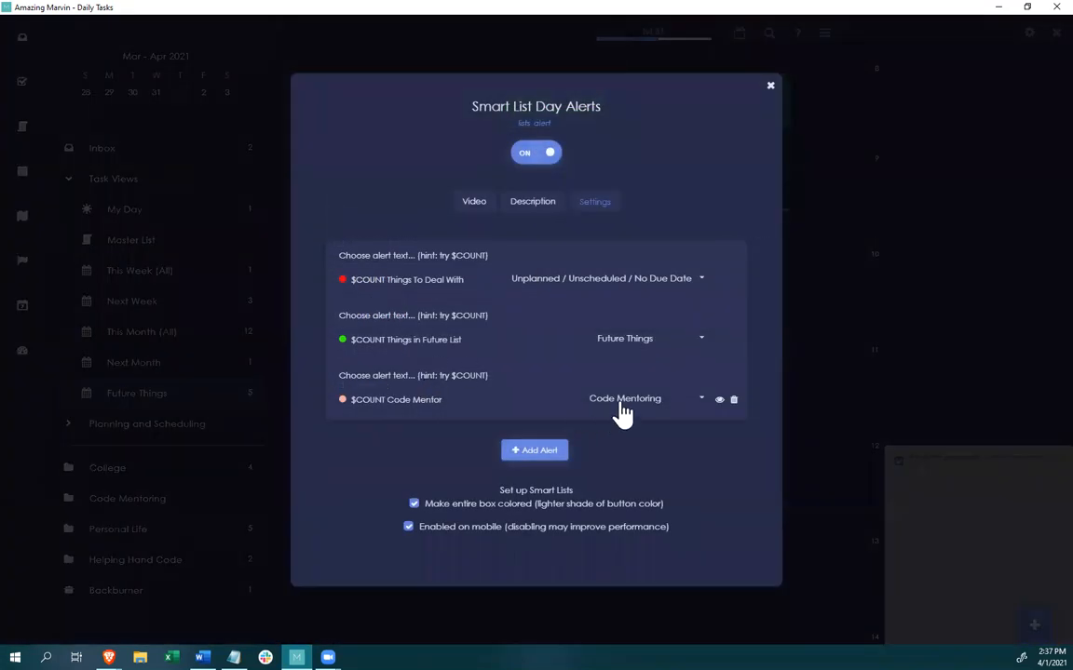
{"action": "left_click", "coordinate": [619, 403]}
{"action": "left_click", "coordinate": [617, 473]}
{"action": "left_click", "coordinate": [622, 401]}
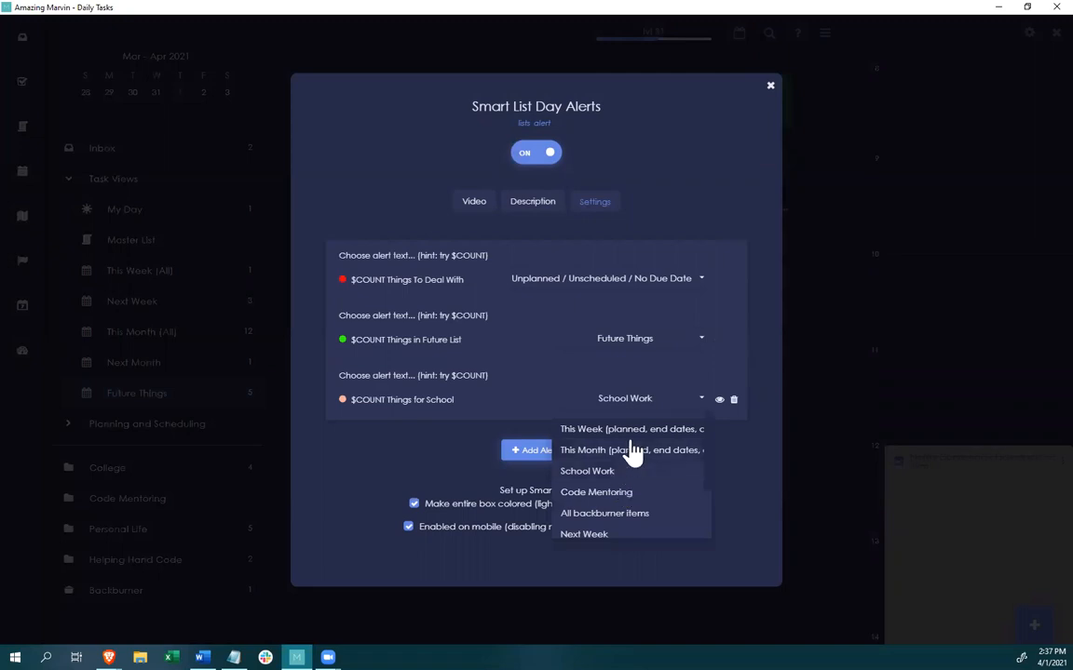
{"action": "left_click", "coordinate": [620, 475]}
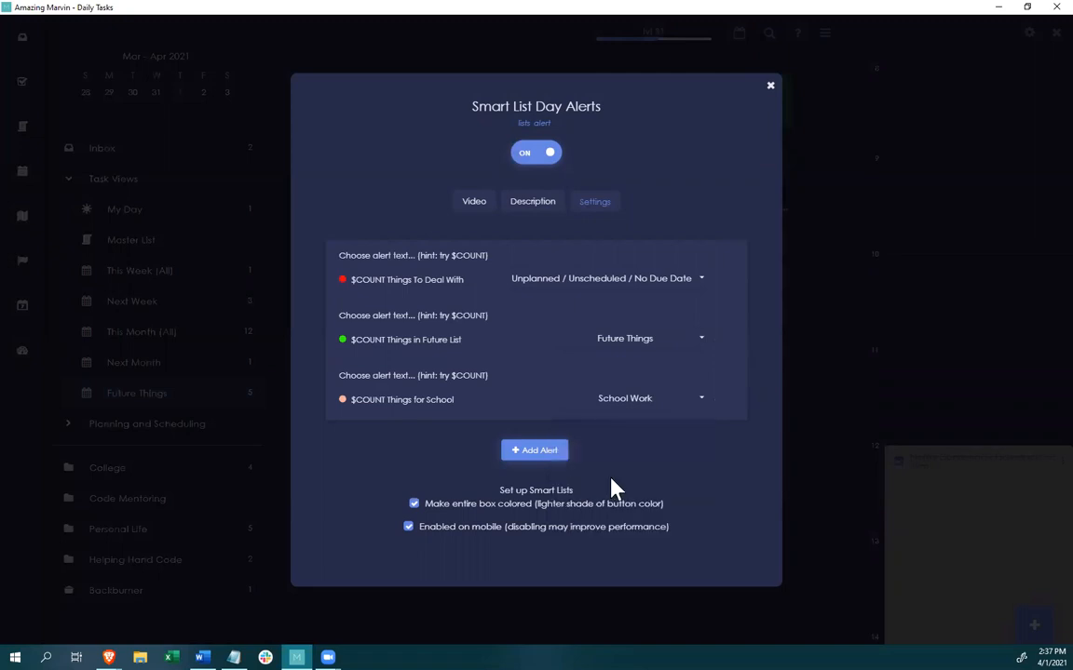
{"action": "left_click", "coordinate": [771, 87]}
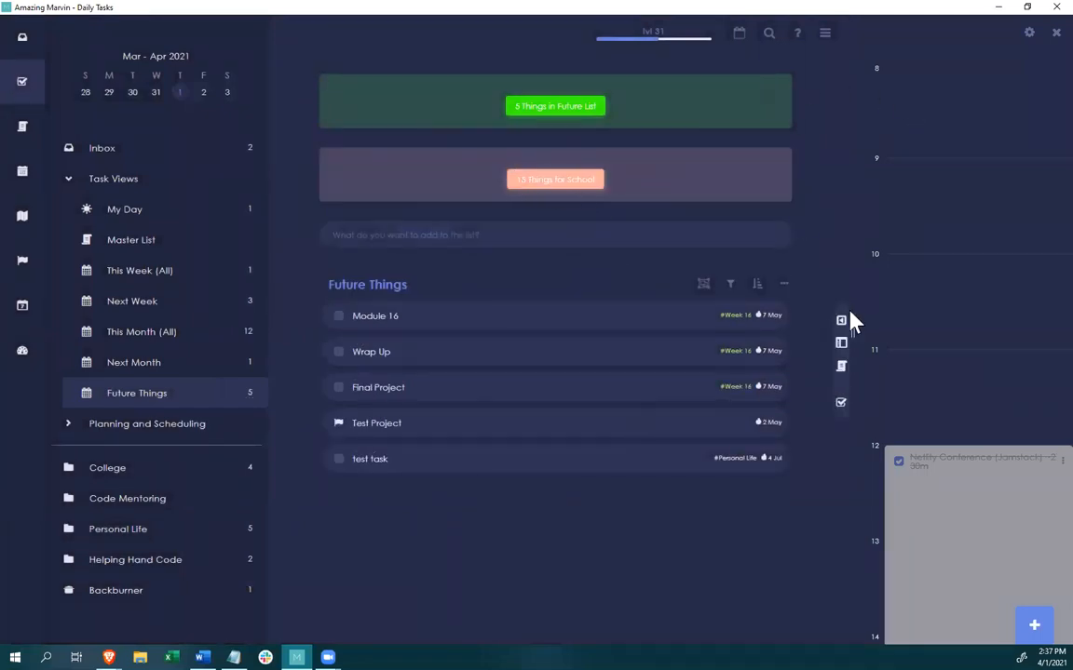
Hide the day agenda beside Future Things and open the Strategies page.
{"action": "left_click", "coordinate": [841, 321]}
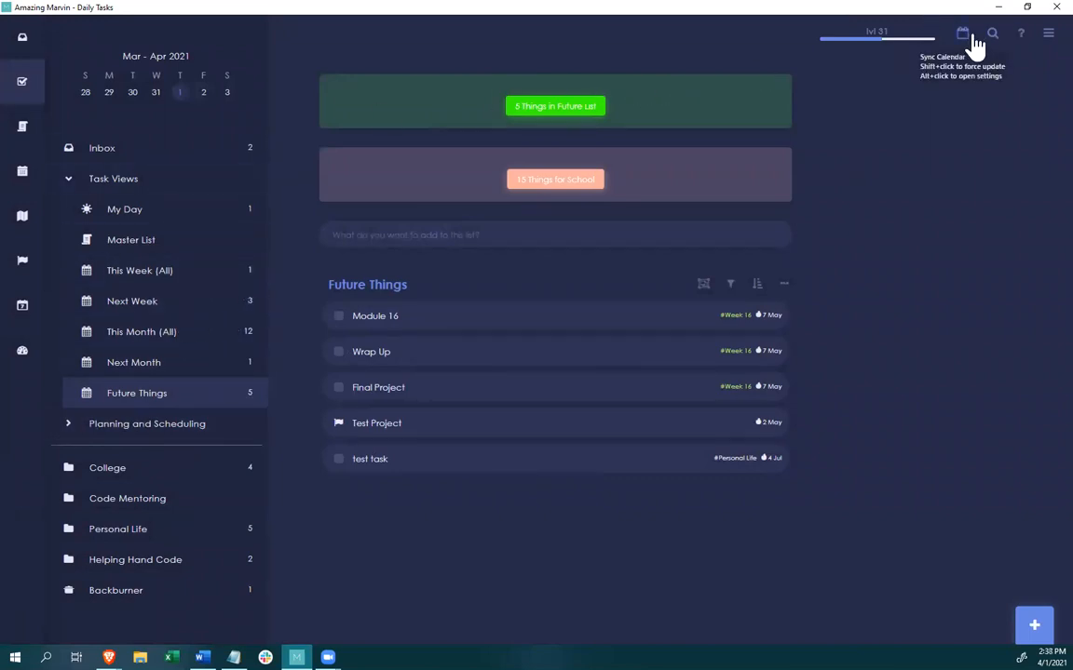
{"action": "left_click", "coordinate": [1046, 34]}
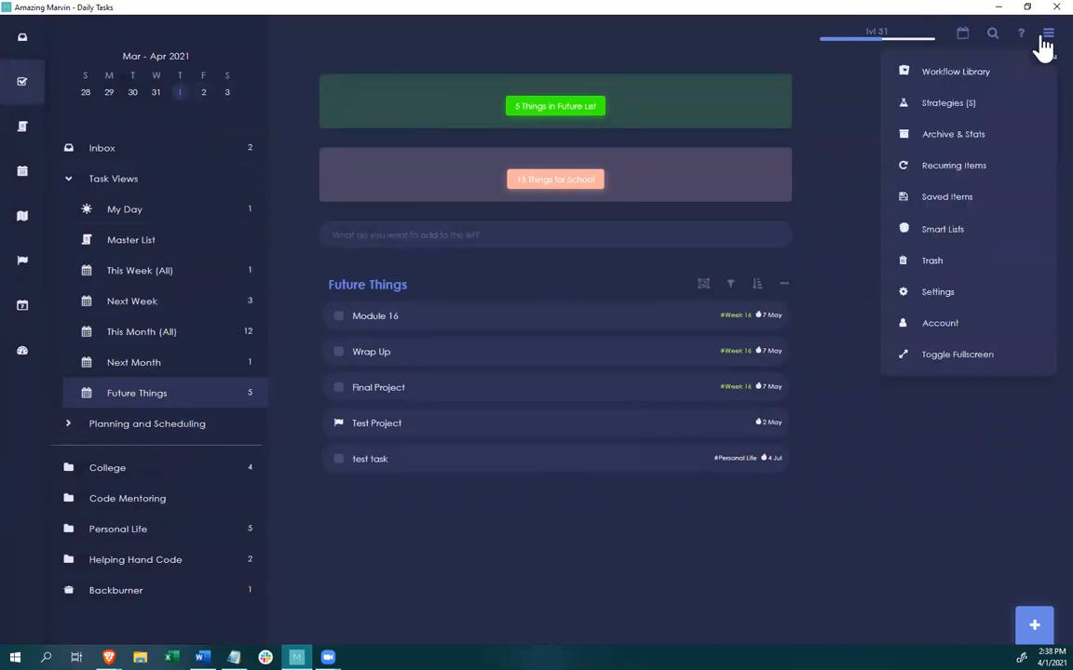
{"action": "left_click", "coordinate": [950, 104]}
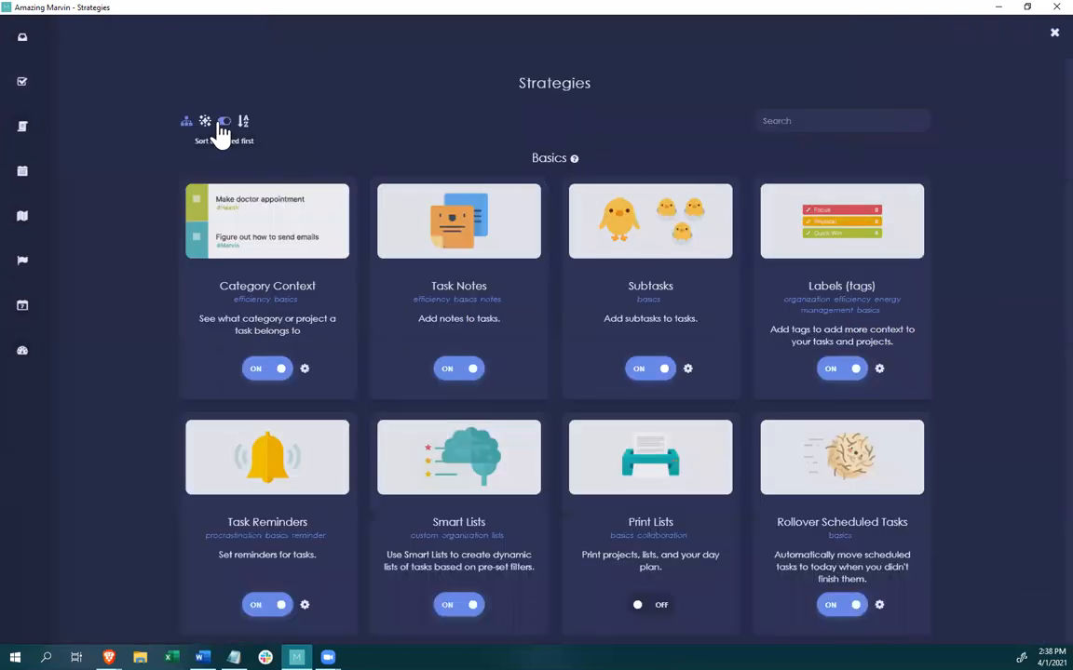
Sort the strategies with enabled ones first, and review the label groups and settings of the Labels (tags) strategy.
{"action": "left_click", "coordinate": [224, 123]}
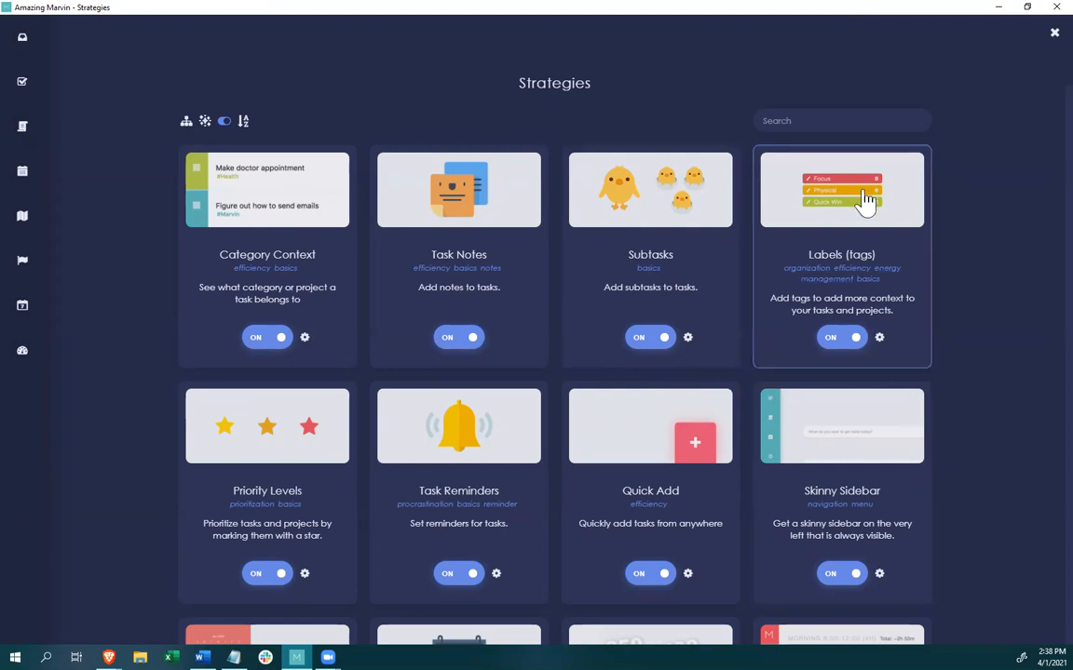
{"action": "left_click", "coordinate": [879, 337]}
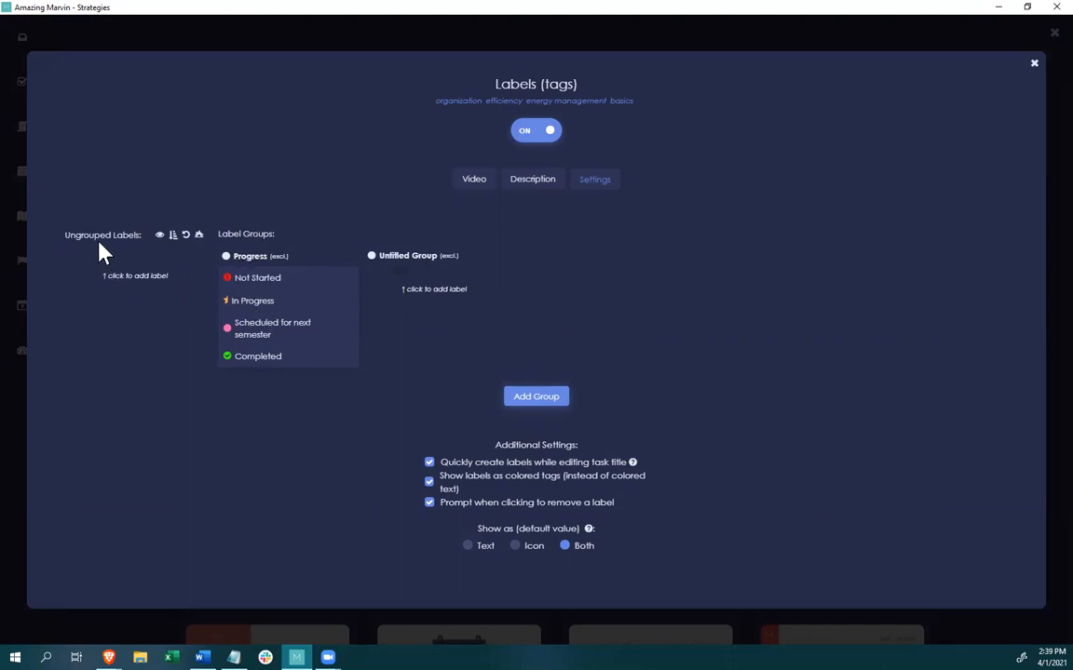
{"action": "left_click", "coordinate": [1033, 67]}
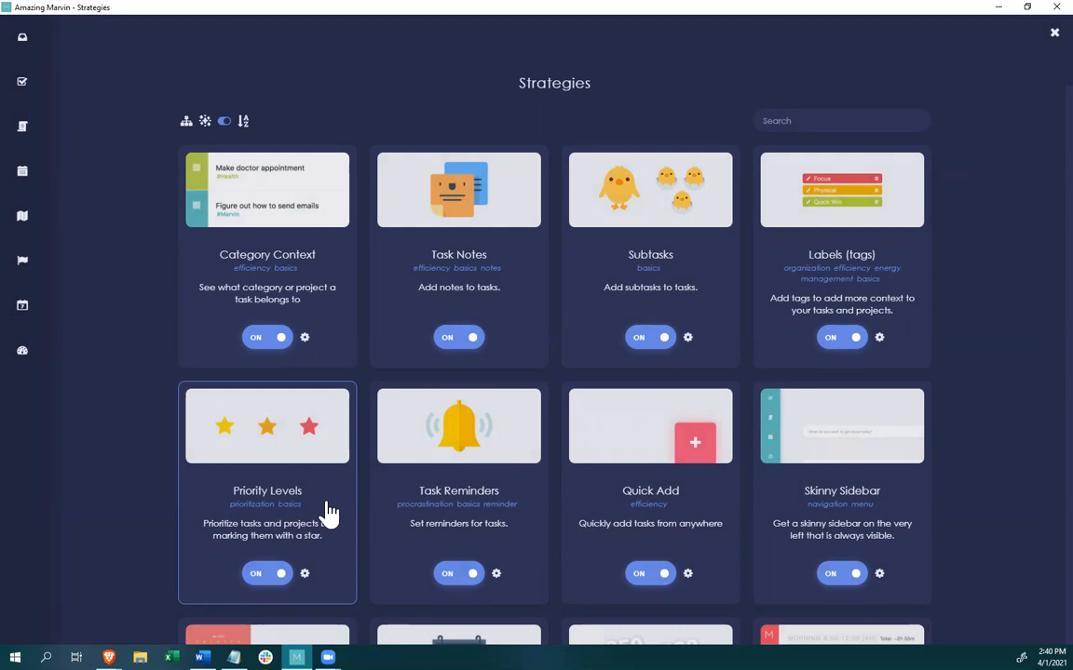
Enable "Show stars as labels" in the Priority Levels settings, and turn the Priority Levels strategy off.
{"action": "left_click", "coordinate": [296, 465]}
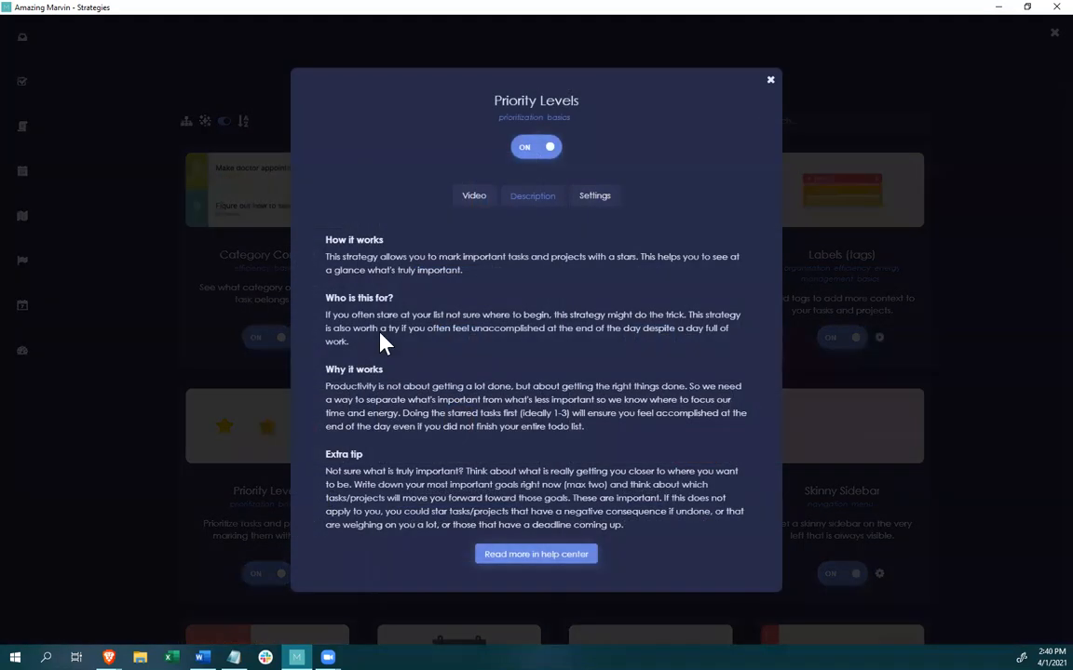
{"action": "left_click", "coordinate": [593, 197]}
{"action": "left_click", "coordinate": [387, 387]}
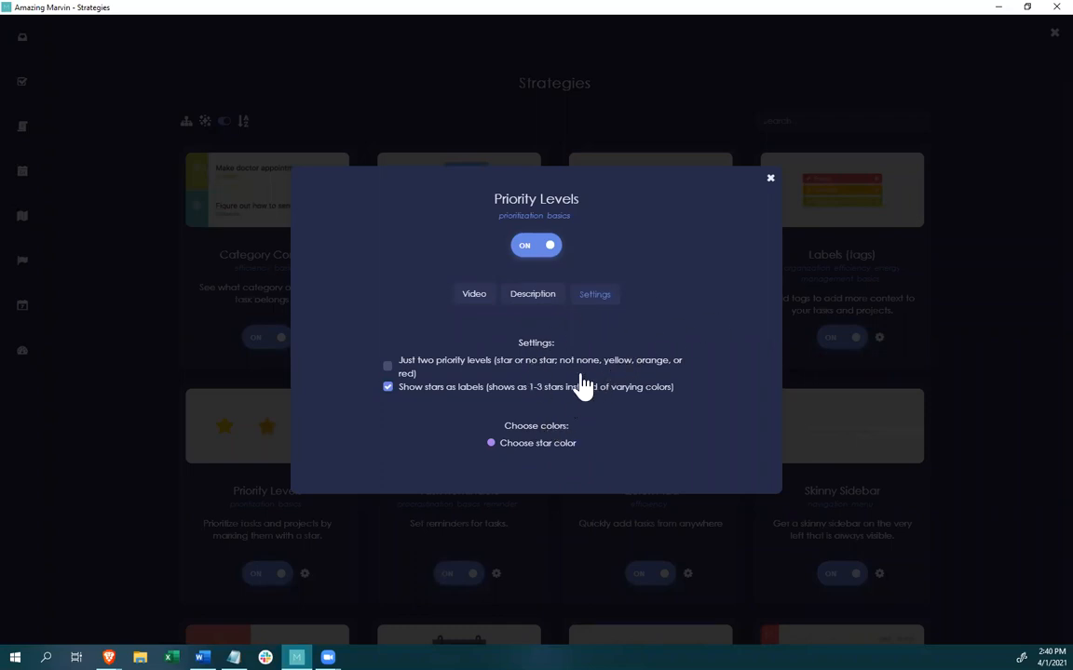
{"action": "left_click", "coordinate": [771, 179]}
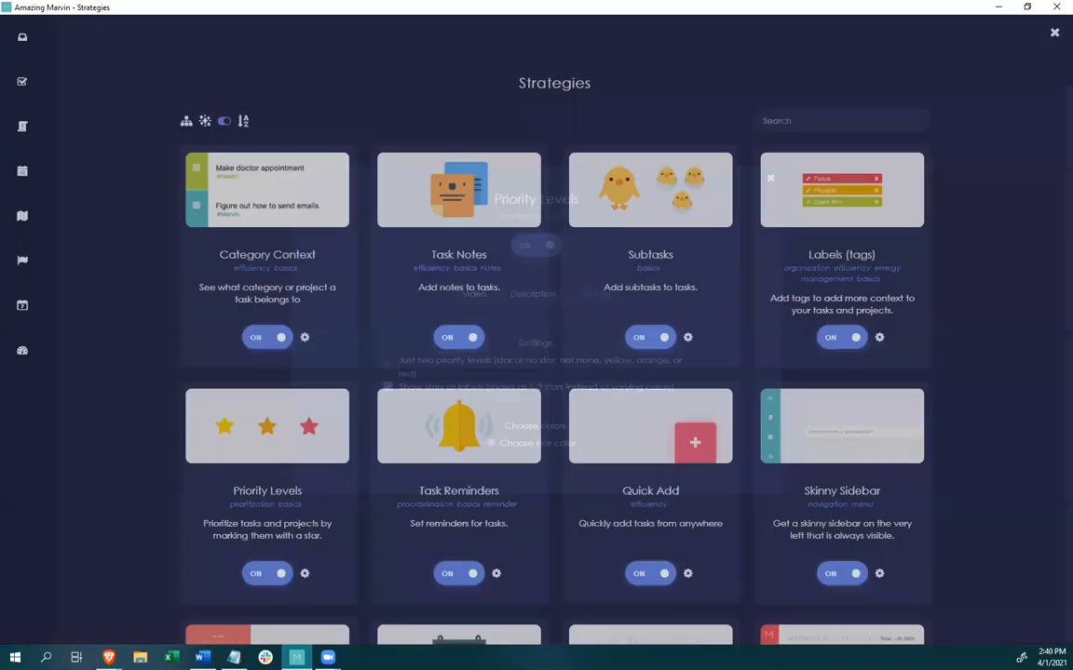
{"action": "left_click", "coordinate": [253, 575]}
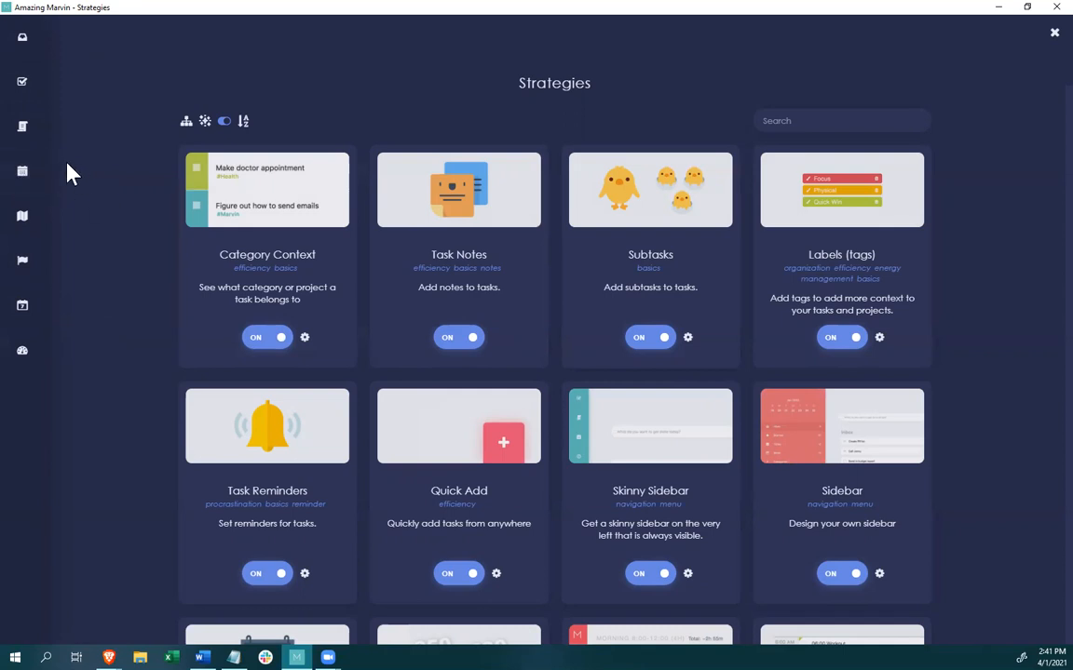
View the Master List in list view without its side tree, and return to the daily tasks.
{"action": "left_click", "coordinate": [13, 134]}
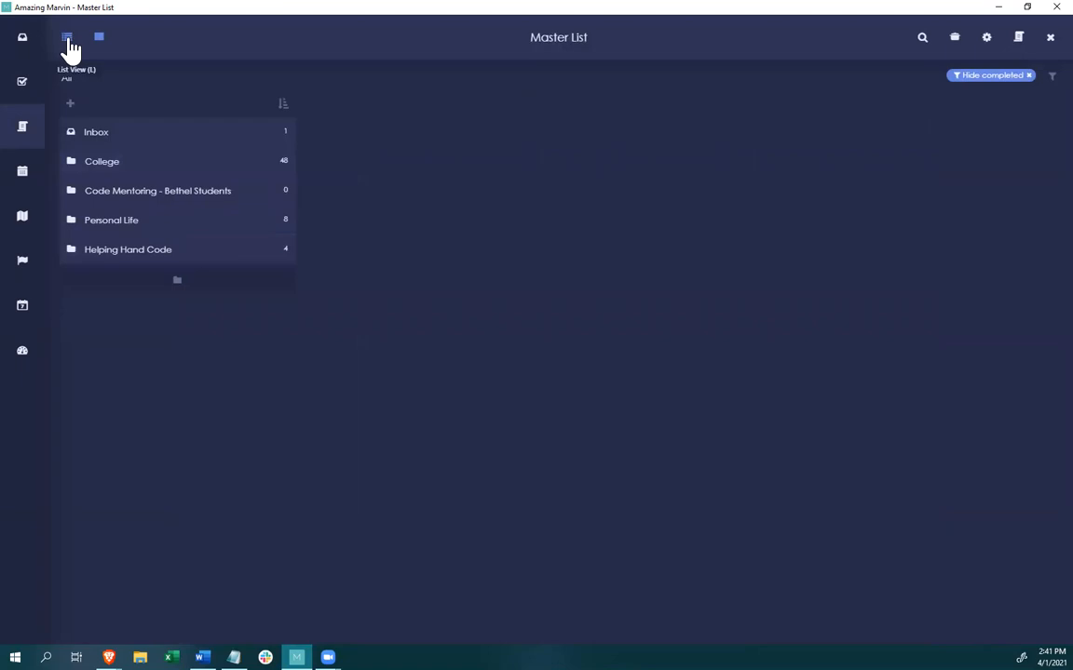
{"action": "left_click", "coordinate": [68, 41]}
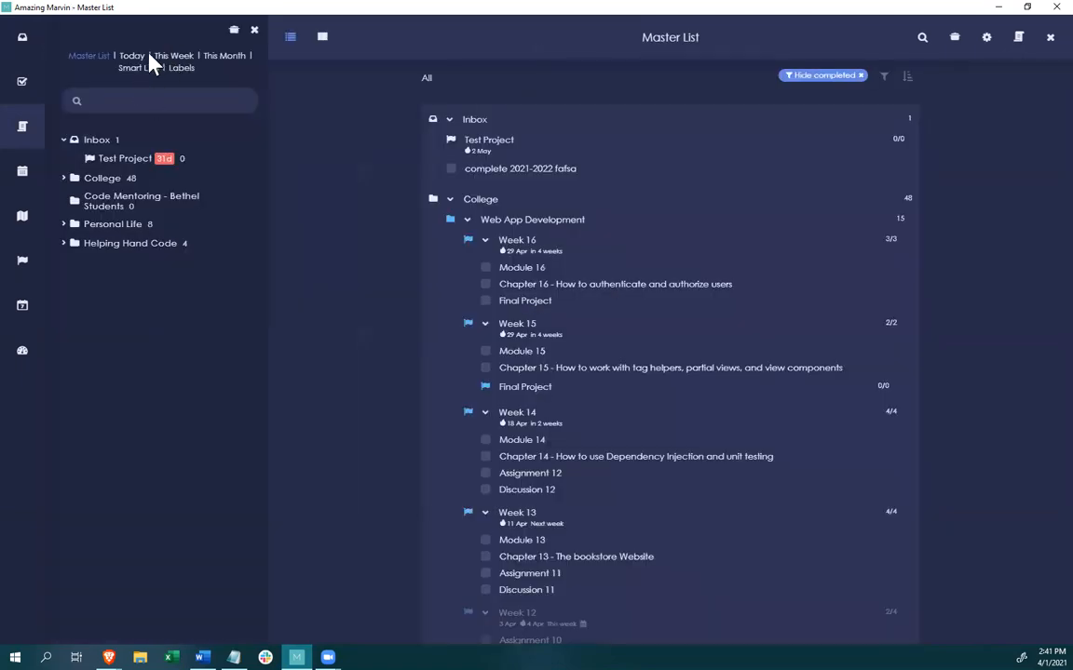
{"action": "left_click", "coordinate": [254, 33]}
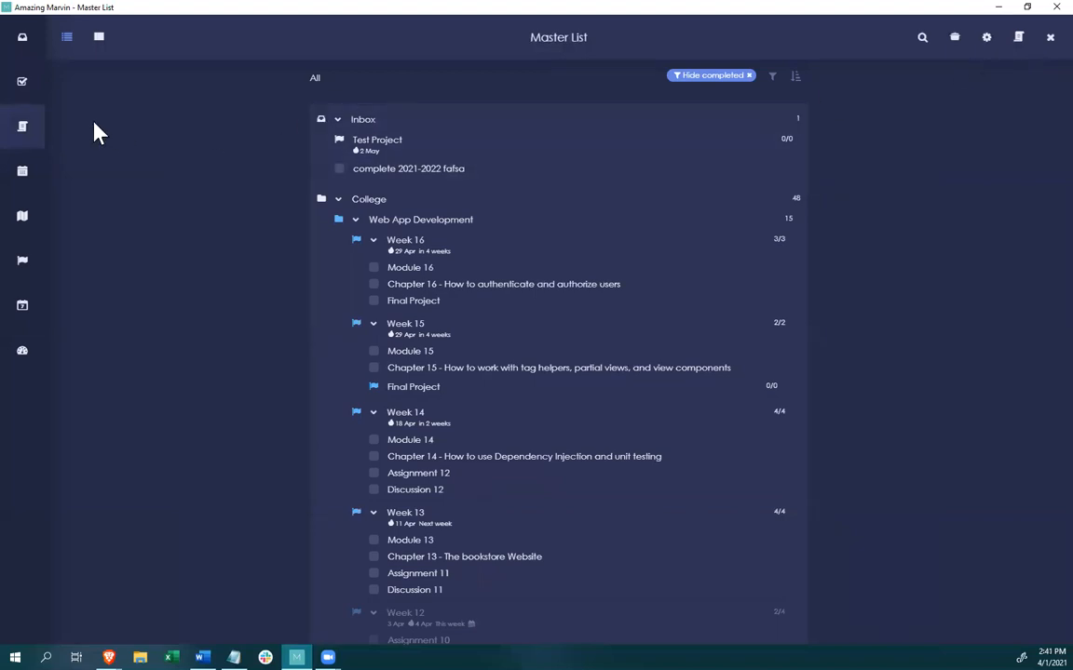
{"action": "left_click", "coordinate": [1049, 39]}
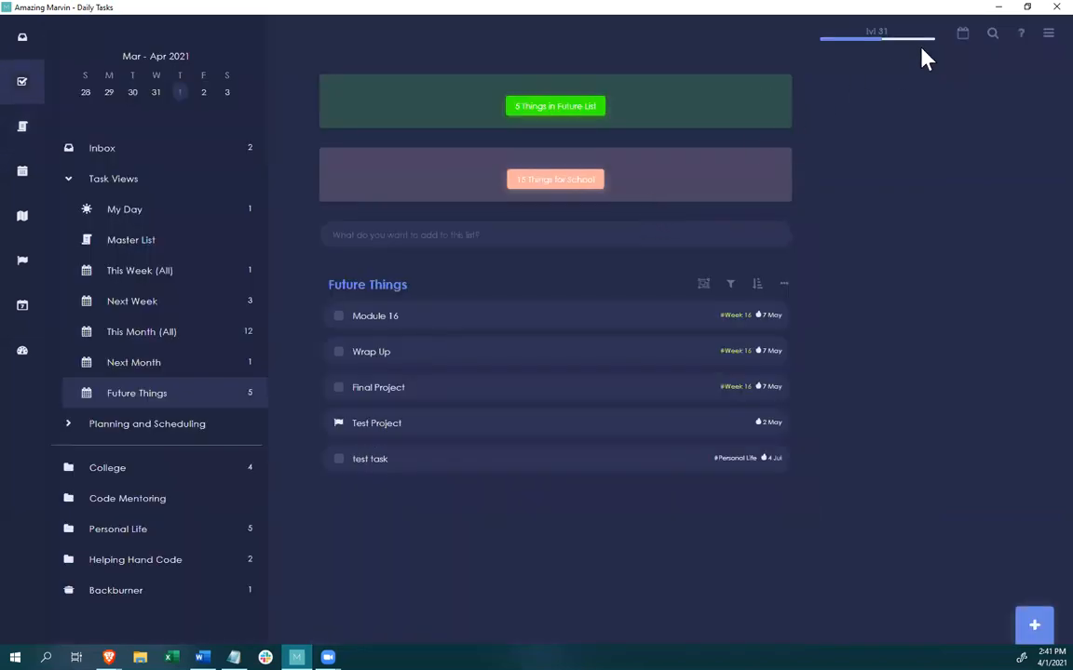
Open the settings of the enabled Sidebar strategy.
{"action": "left_click", "coordinate": [1047, 32]}
{"action": "left_click", "coordinate": [959, 104]}
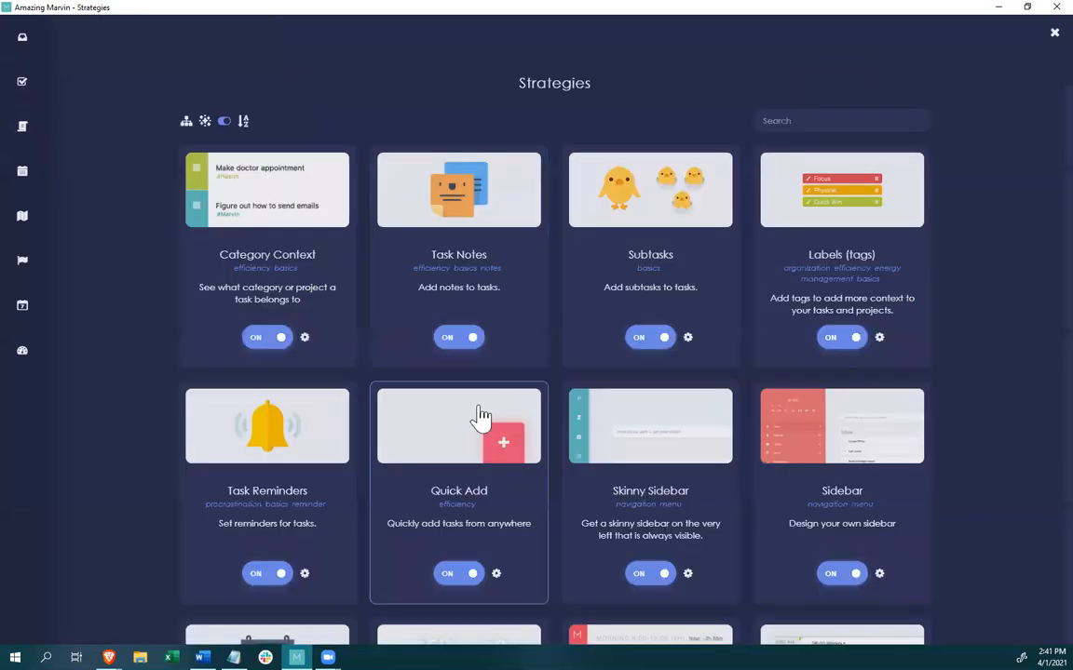
{"action": "scroll", "coordinate": [479, 412], "scroll_direction": "down", "scroll_amount": 3}
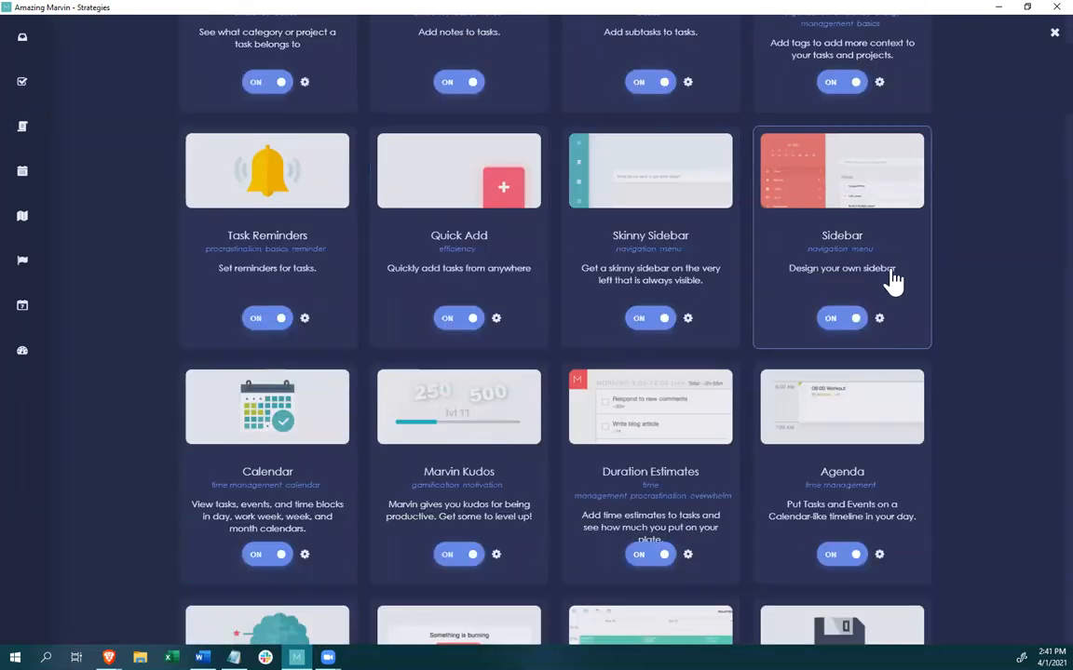
{"action": "left_click", "coordinate": [888, 280]}
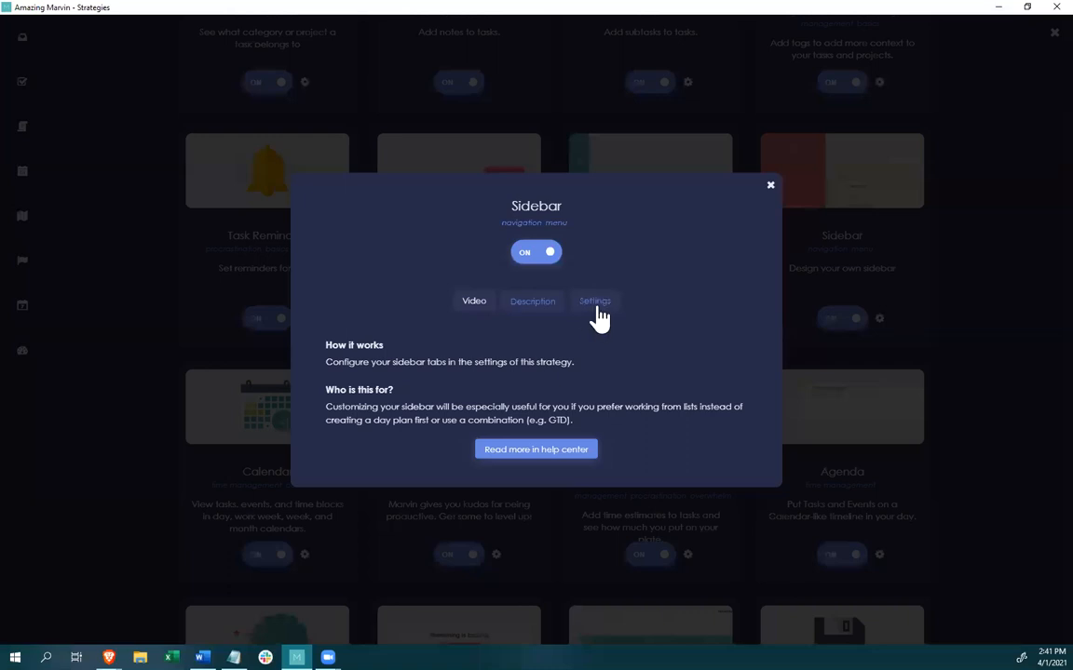
{"action": "left_click", "coordinate": [595, 306]}
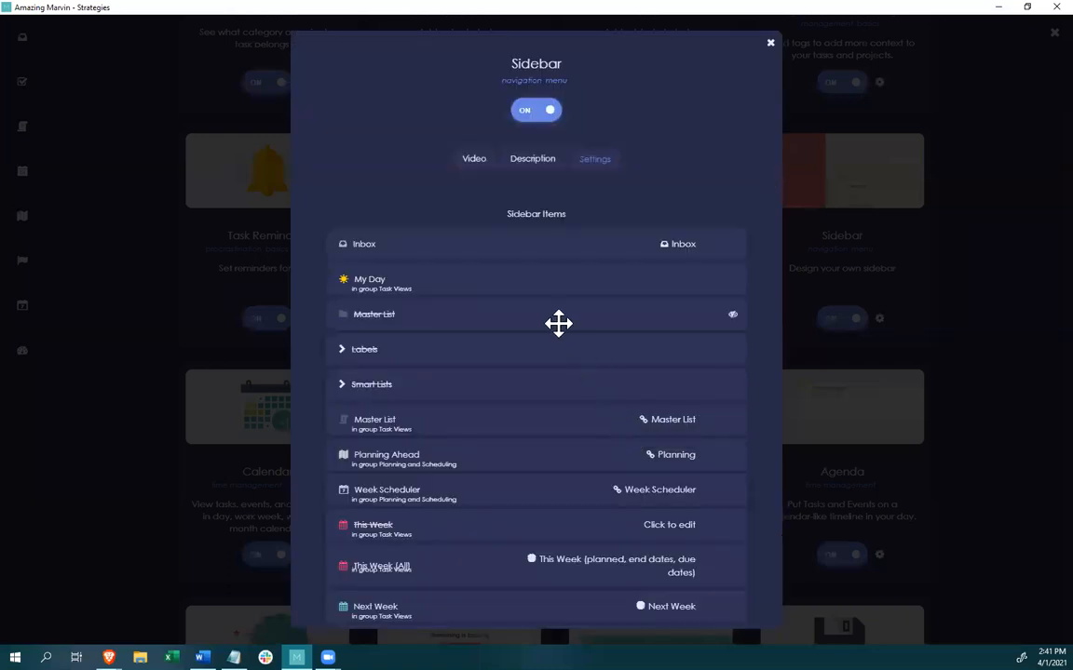
Examine the Sidebar Items list, from Inbox and the Task Views entries down to the category folders and Backburner.
{"action": "scroll", "coordinate": [447, 354], "scroll_direction": "down", "scroll_amount": 2}
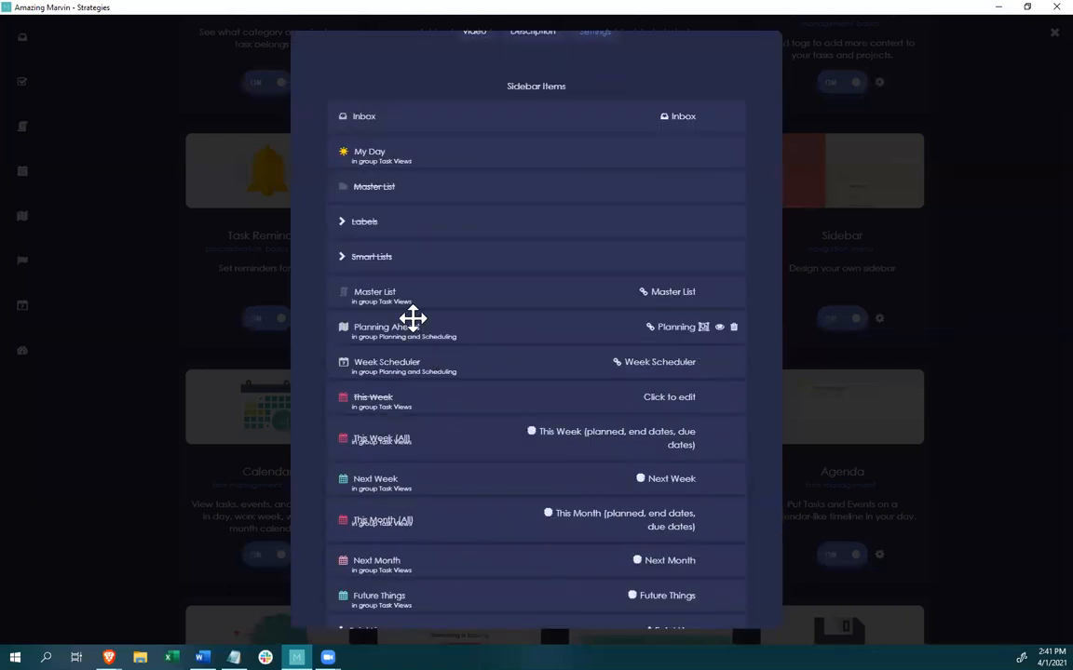
{"action": "scroll", "coordinate": [413, 319], "scroll_direction": "up", "scroll_amount": 1}
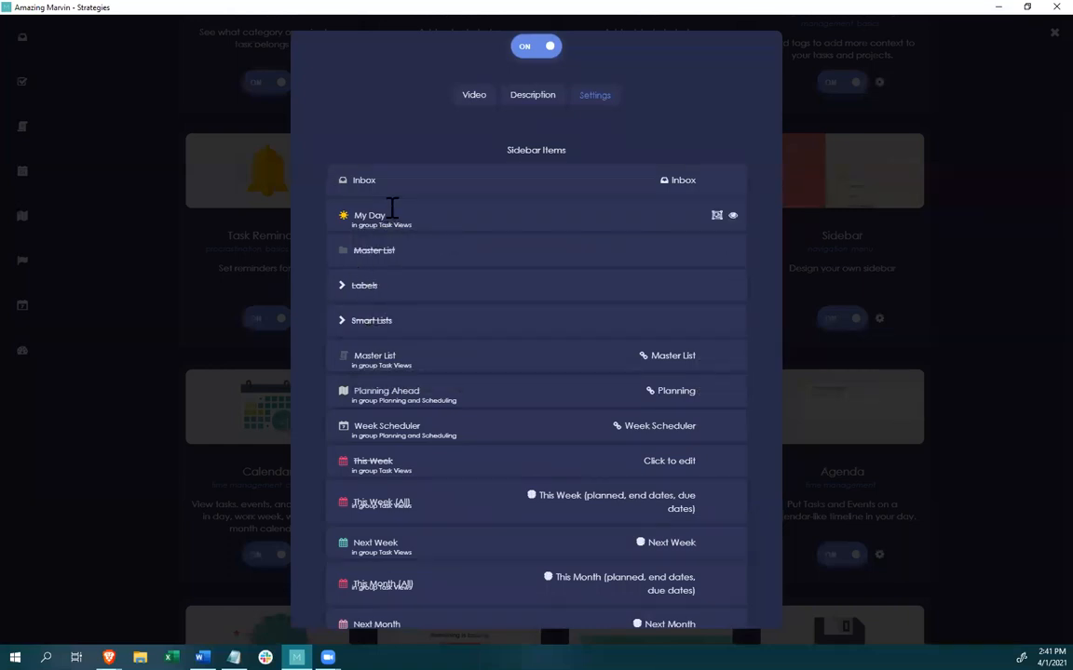
{"action": "scroll", "coordinate": [398, 474], "scroll_direction": "down", "scroll_amount": 4}
{"action": "scroll", "coordinate": [399, 471], "scroll_direction": "down", "scroll_amount": 4}
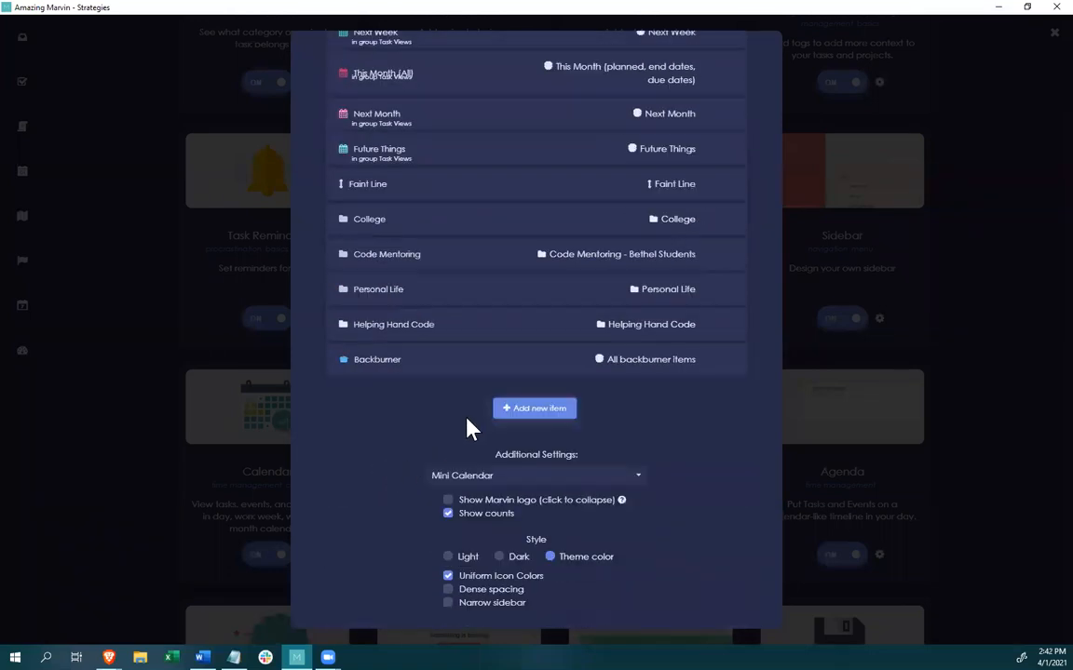
{"action": "scroll", "coordinate": [490, 335], "scroll_direction": "up", "scroll_amount": 5}
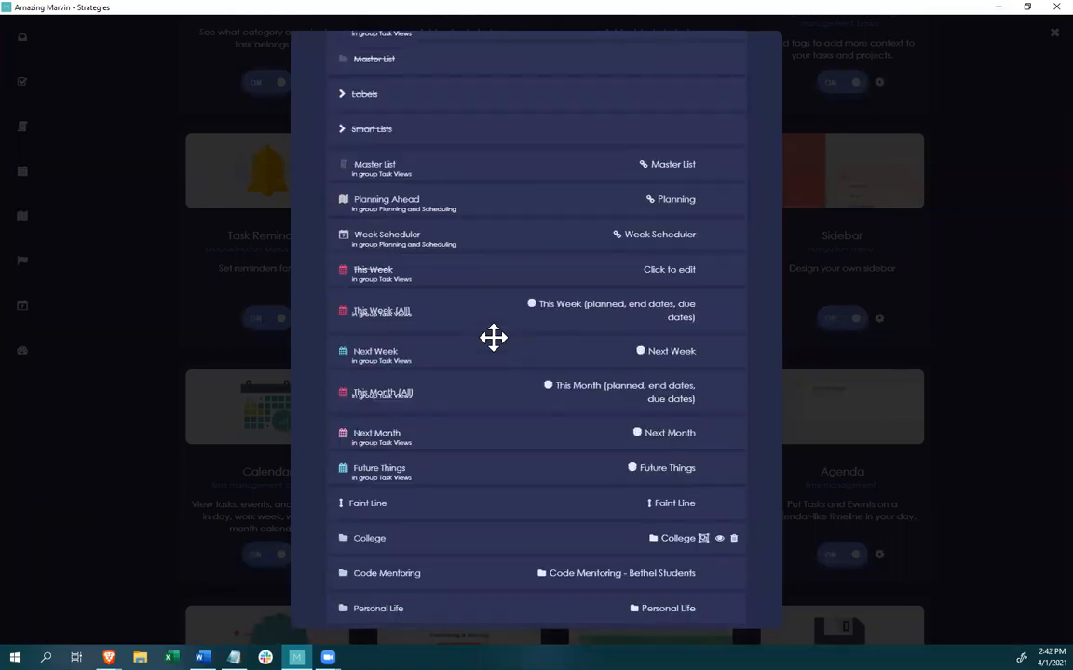
{"action": "scroll", "coordinate": [493, 337], "scroll_direction": "up", "scroll_amount": 1}
{"action": "scroll", "coordinate": [474, 383], "scroll_direction": "down", "scroll_amount": 4}
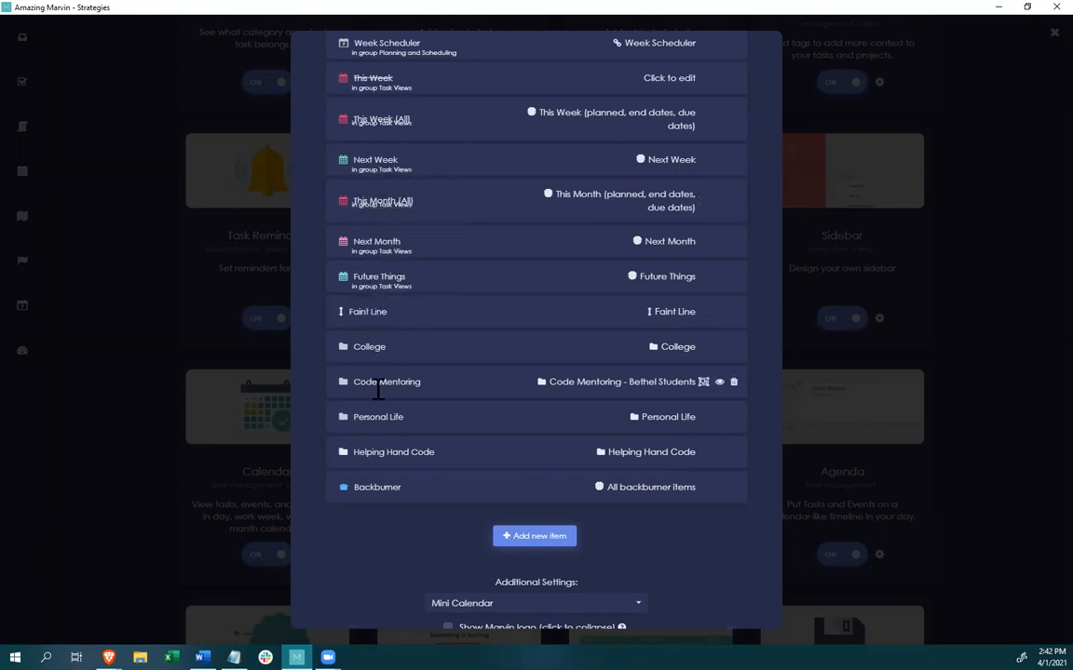
{"action": "scroll", "coordinate": [402, 359], "scroll_direction": "down", "scroll_amount": 2}
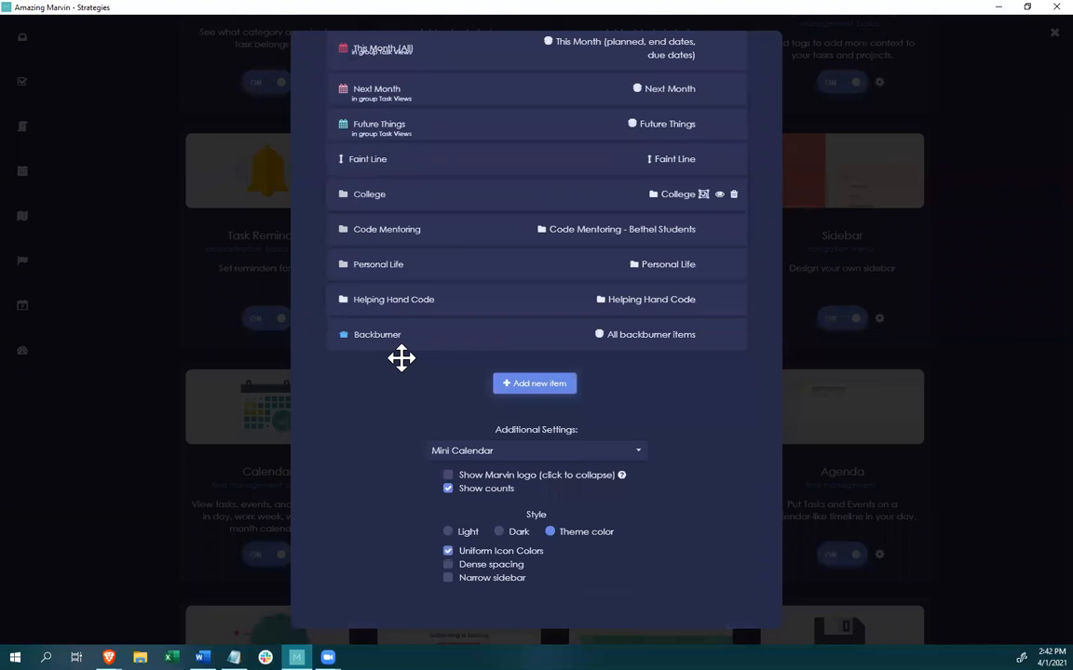
Review the sidebar's calendar choices and style options under Additional Settings, and close the Sidebar settings.
{"action": "left_click", "coordinate": [525, 455]}
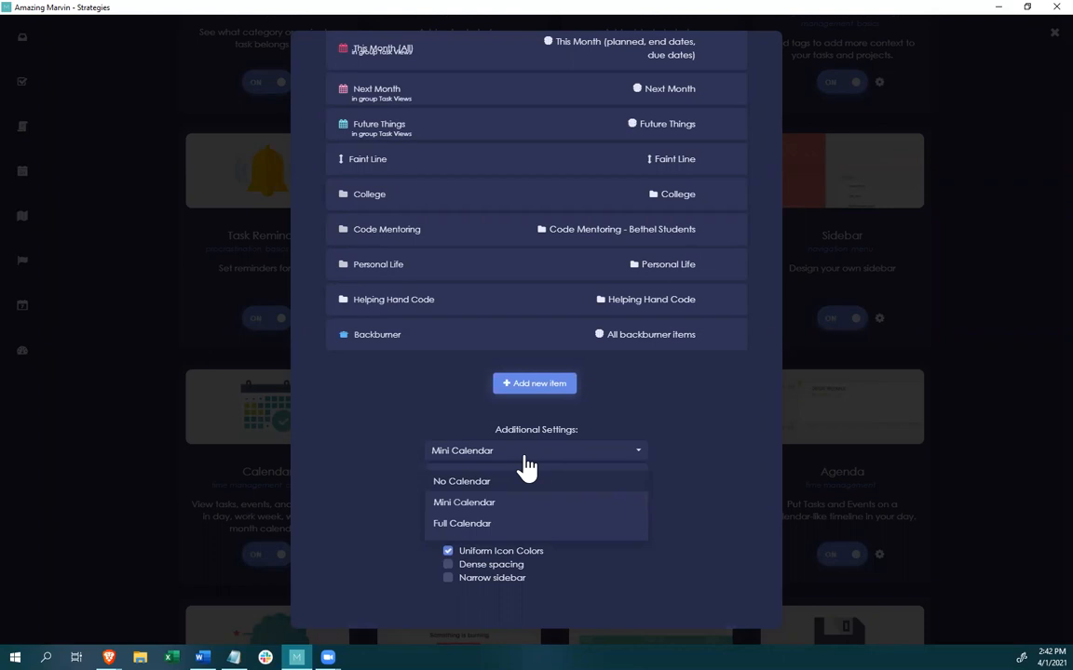
{"action": "left_click", "coordinate": [393, 442]}
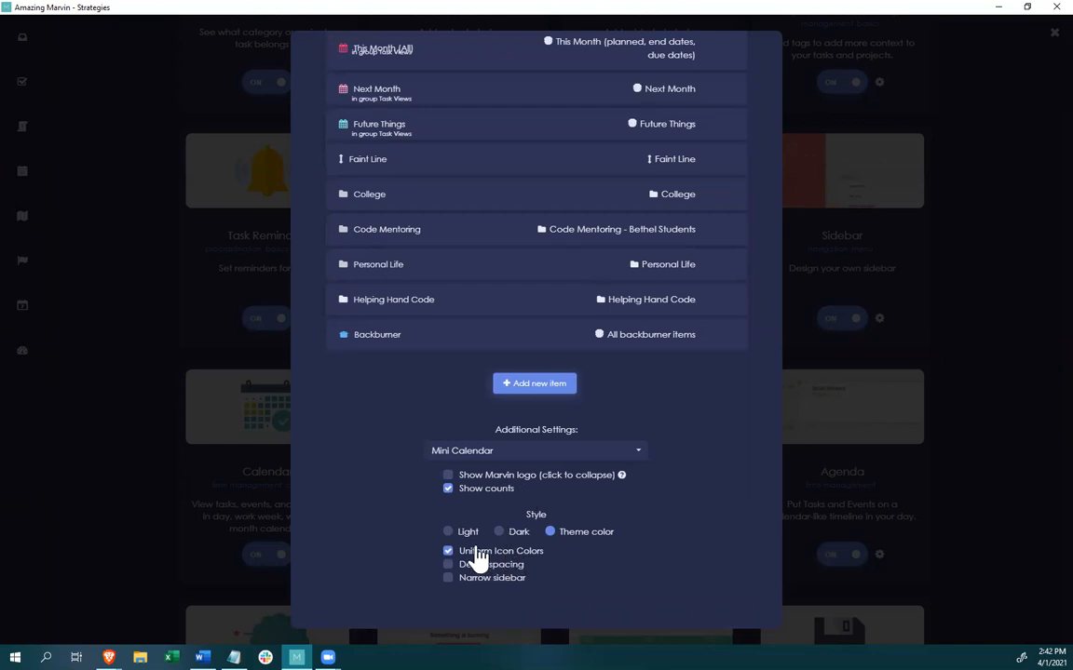
{"action": "scroll", "coordinate": [440, 389], "scroll_direction": "up", "scroll_amount": 2}
{"action": "scroll", "coordinate": [440, 389], "scroll_direction": "down", "scroll_amount": 2}
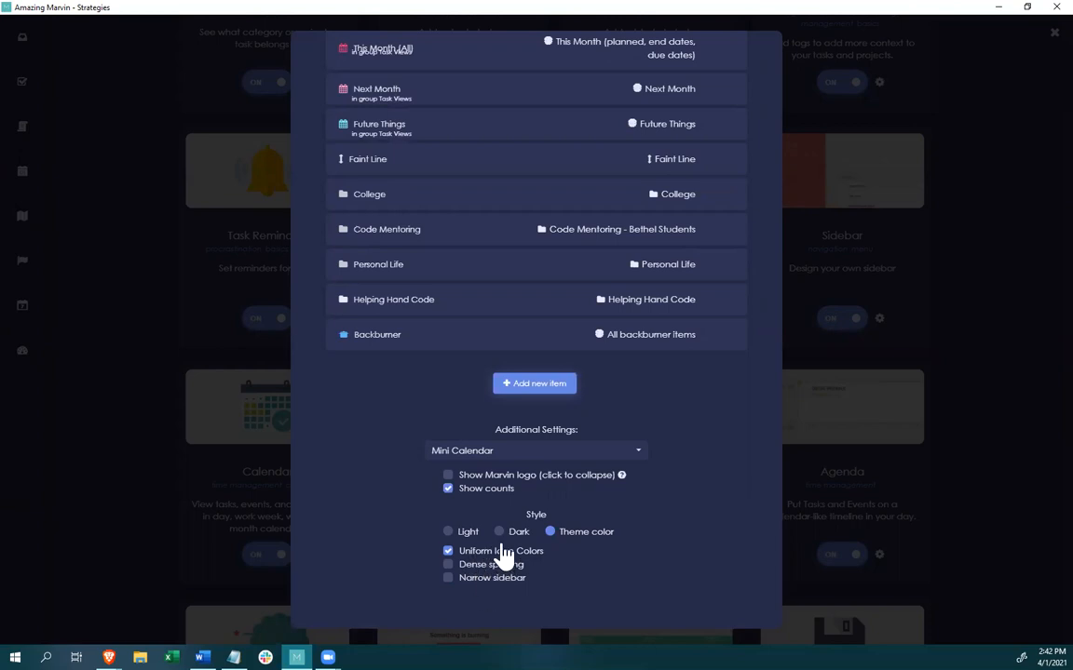
{"action": "scroll", "coordinate": [409, 404], "scroll_direction": "up", "scroll_amount": 6}
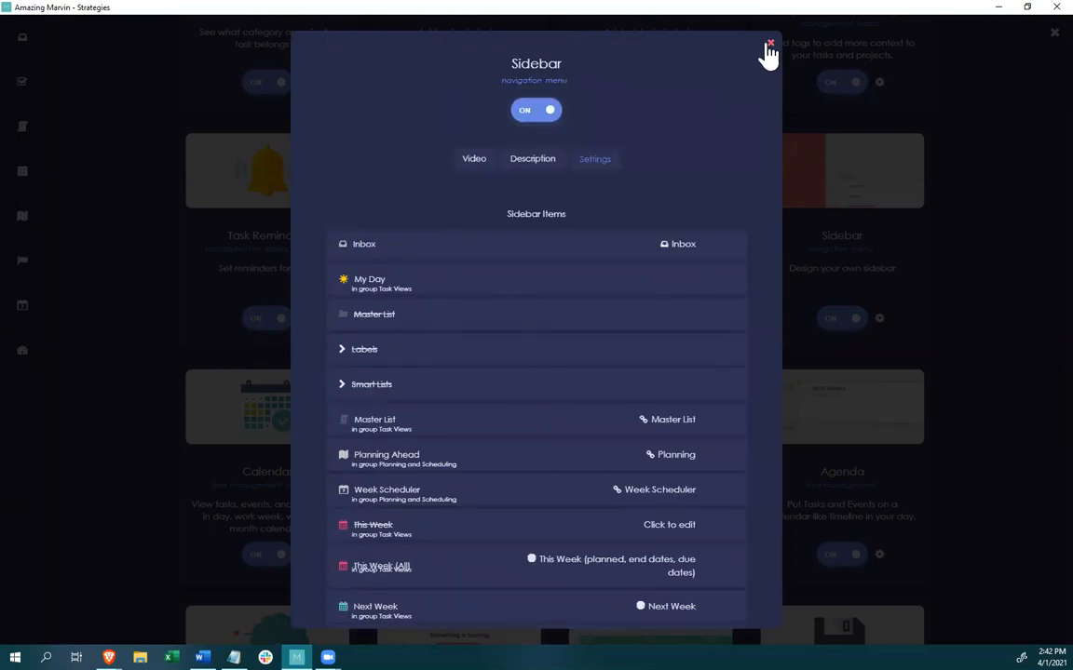
{"action": "left_click", "coordinate": [769, 47]}
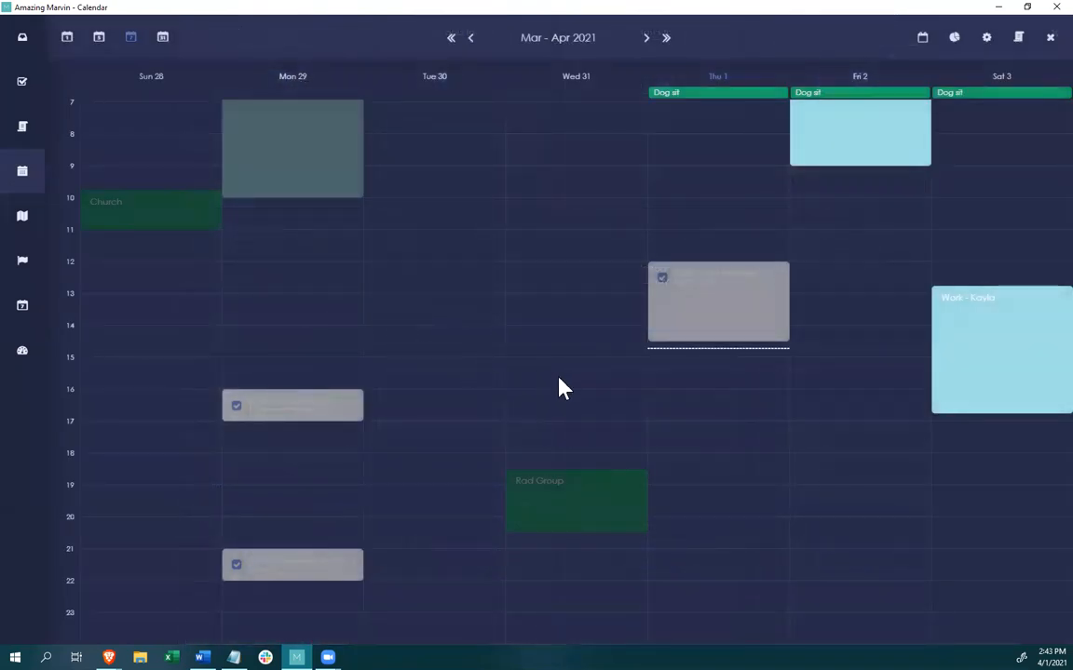
Look through the events and tasks in the week calendar for 28 March to 3 April, and close the calendar.
{"action": "scroll", "coordinate": [701, 364], "scroll_direction": "up", "scroll_amount": 4}
{"action": "scroll", "coordinate": [701, 360], "scroll_direction": "down", "scroll_amount": 4}
{"action": "scroll", "coordinate": [931, 195], "scroll_direction": "up", "scroll_amount": 3}
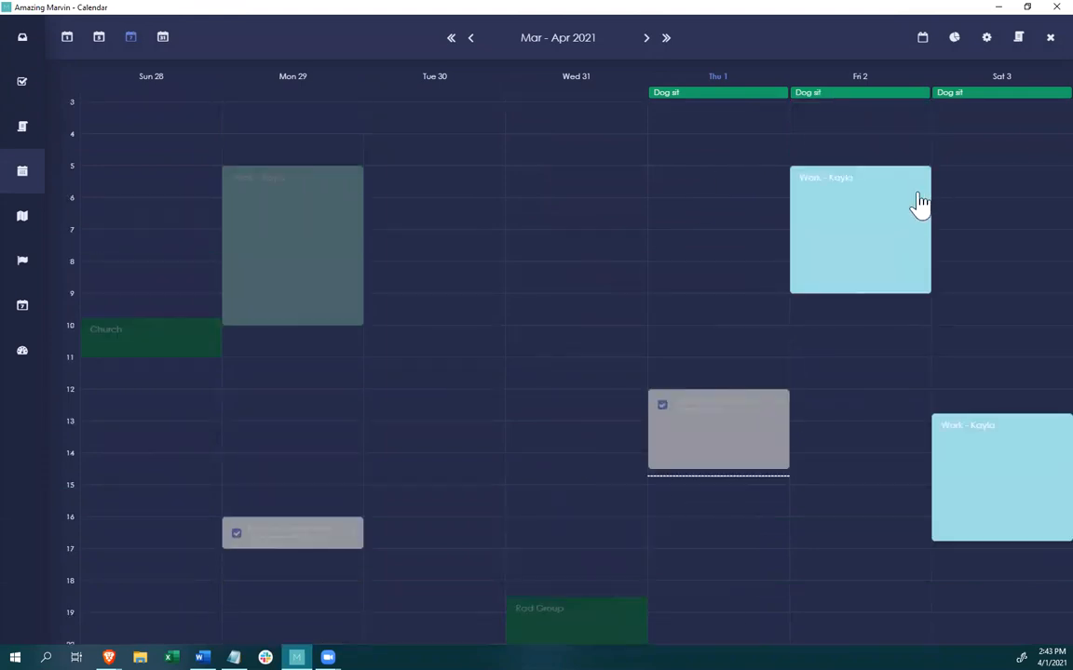
{"action": "scroll", "coordinate": [672, 315], "scroll_direction": "down", "scroll_amount": 4}
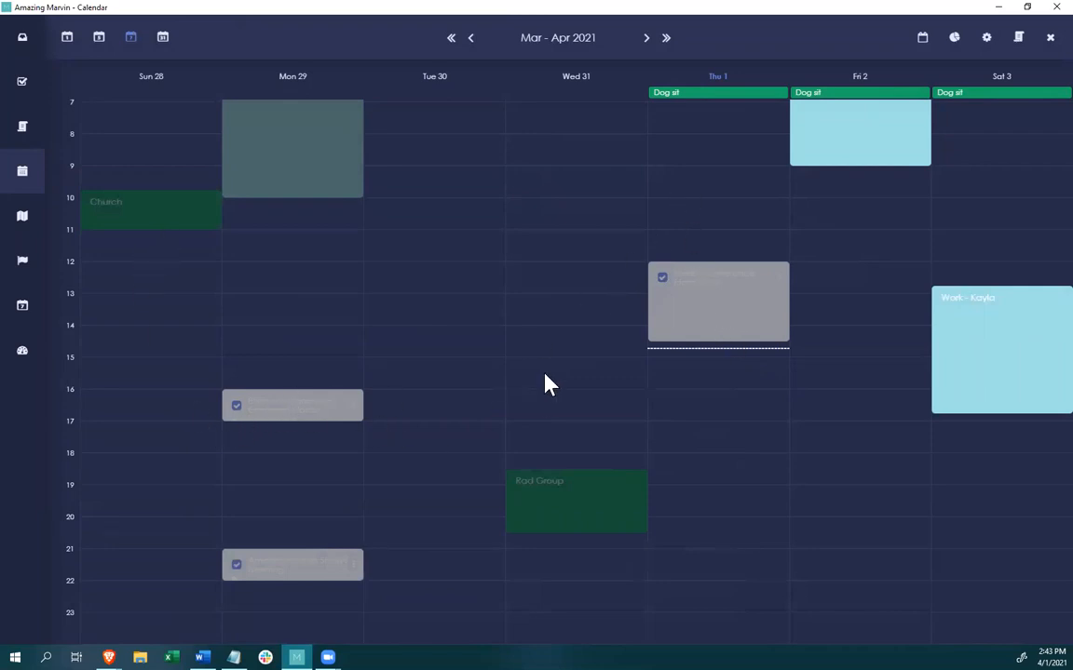
{"action": "left_click", "coordinate": [1047, 39]}
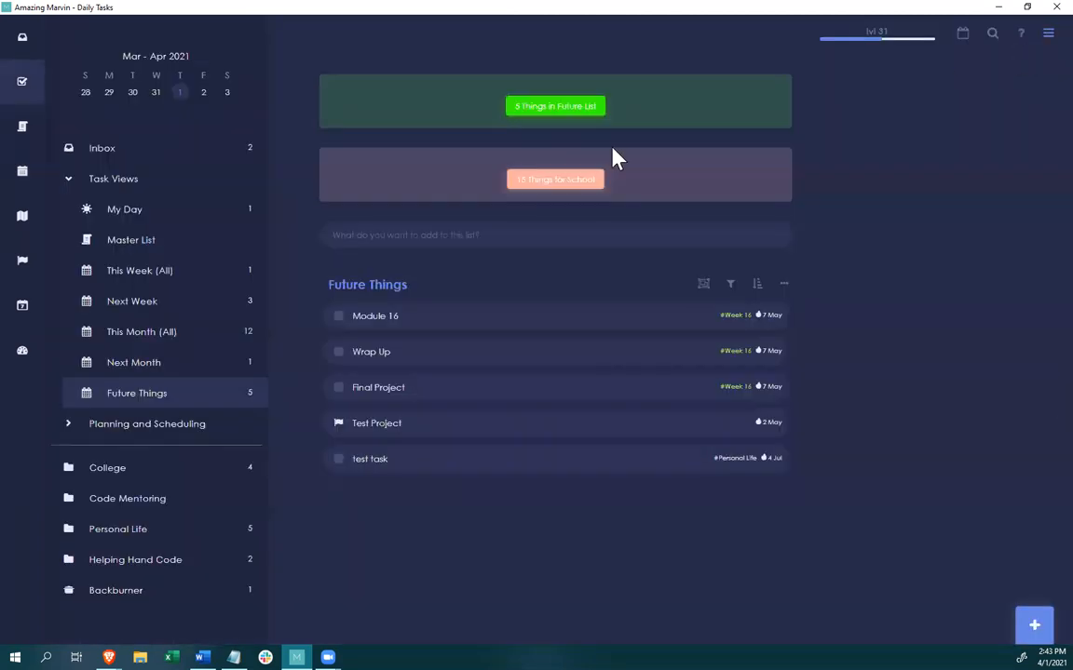
Open the Strategies overview, review the Time Blocking strategy's settings, and close them.
{"action": "left_click", "coordinate": [1046, 35]}
{"action": "left_click", "coordinate": [968, 104]}
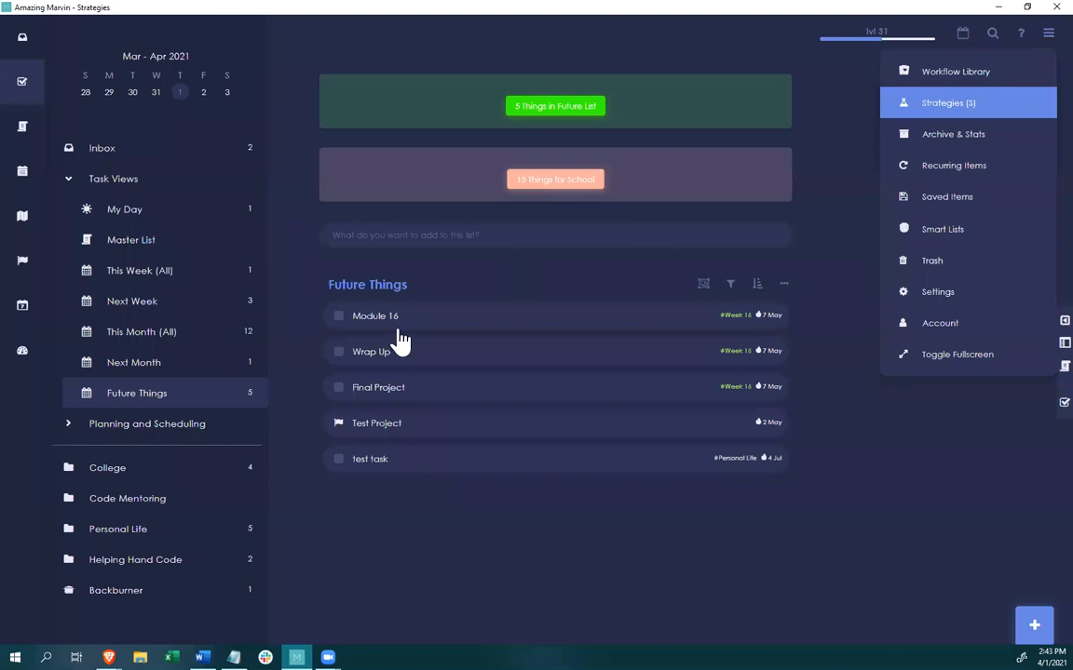
{"action": "scroll", "coordinate": [527, 461], "scroll_direction": "down", "scroll_amount": 5}
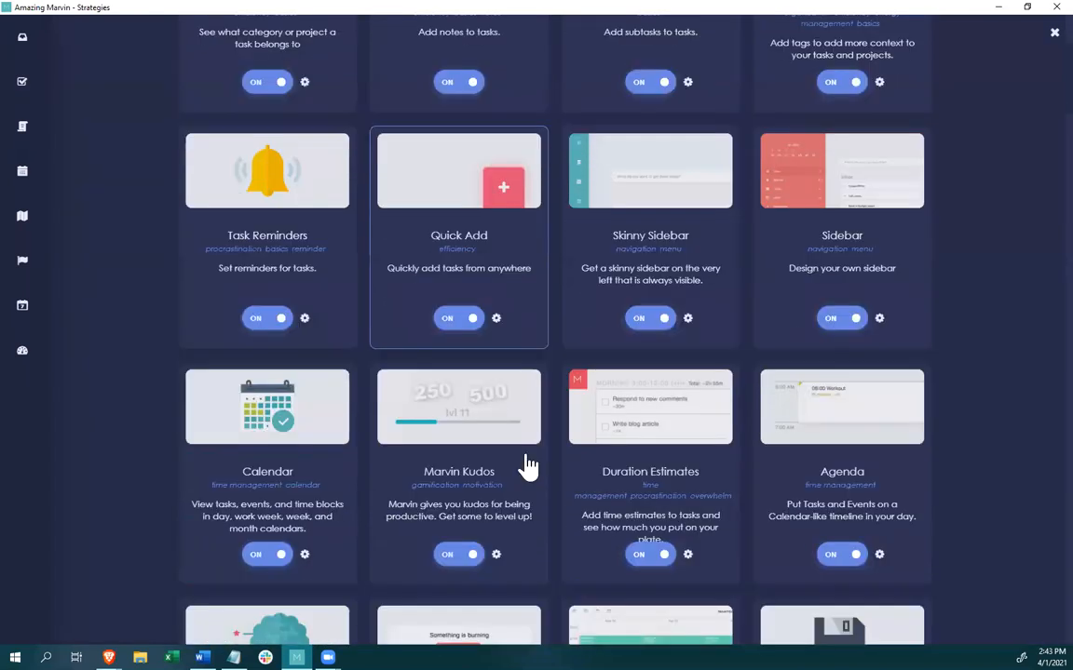
{"action": "scroll", "coordinate": [525, 462], "scroll_direction": "down", "scroll_amount": 1}
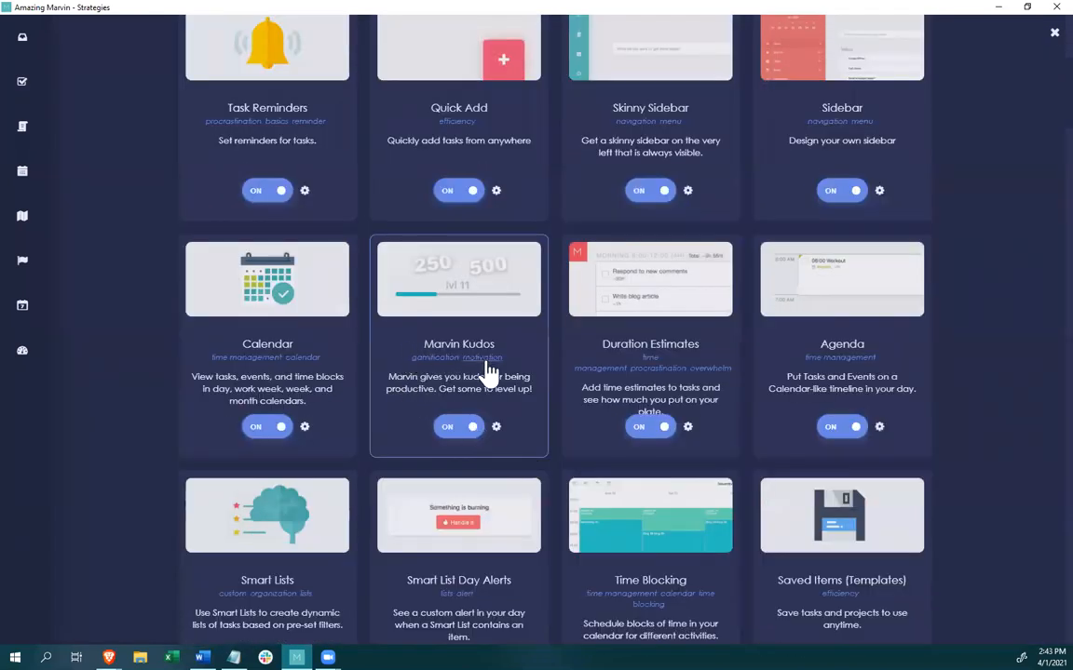
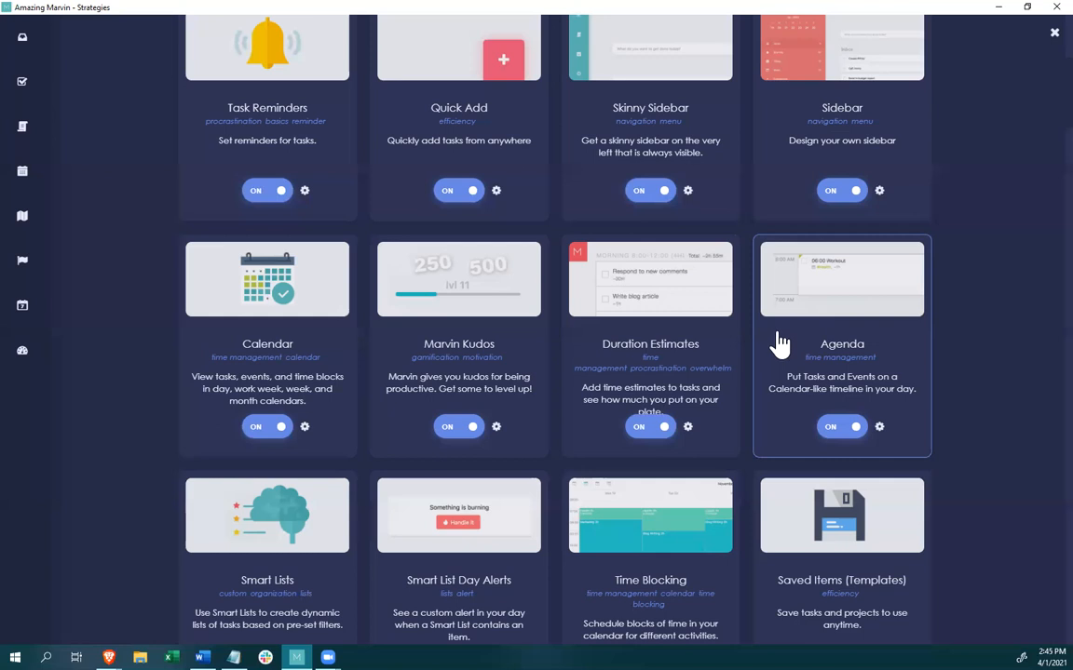
{"action": "scroll", "coordinate": [780, 344], "scroll_direction": "down", "scroll_amount": 3}
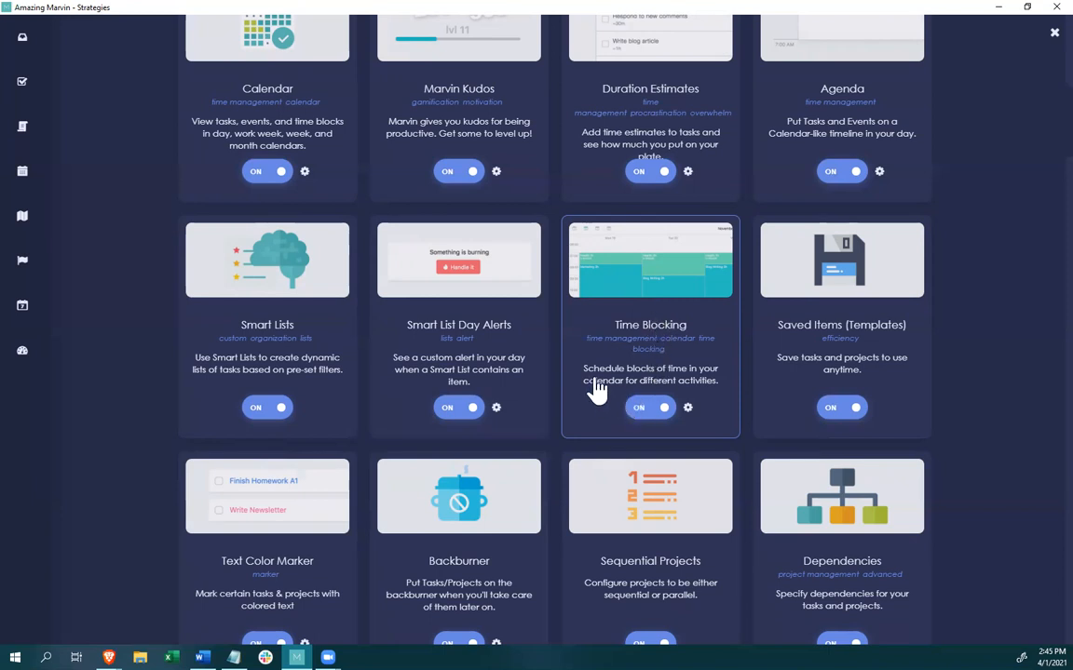
{"action": "left_click", "coordinate": [688, 411]}
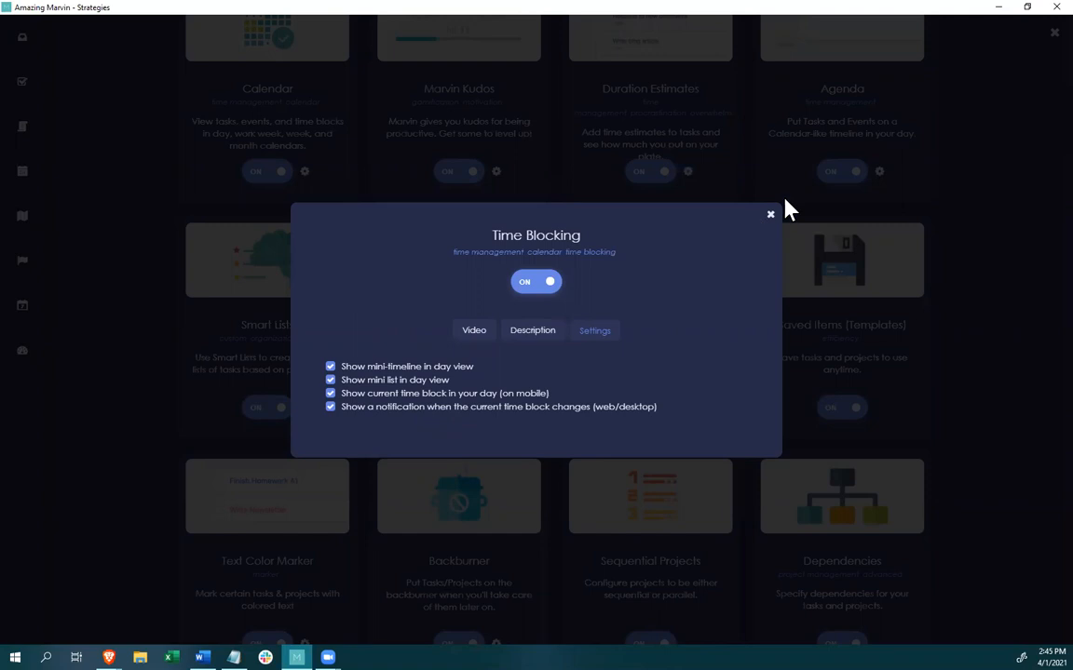
{"action": "left_click", "coordinate": [771, 220]}
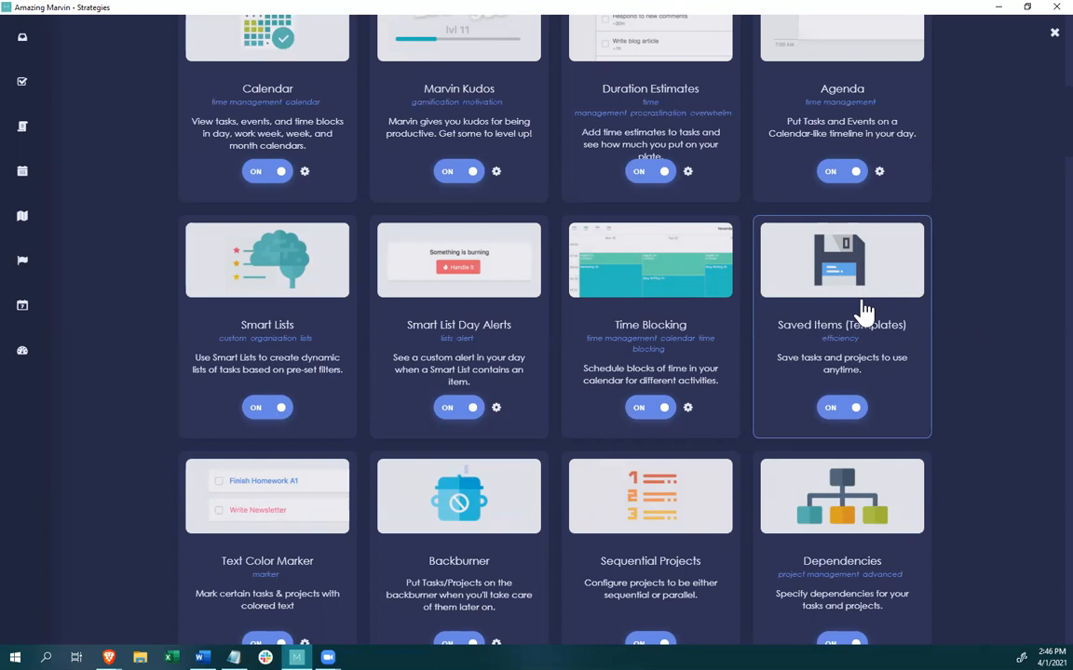
Look over the Text Color Marker, Backburner and Dependencies strategies, and check the cutoff setting of Auto-schedule Due Tasks.
{"action": "scroll", "coordinate": [864, 311], "scroll_direction": "down", "scroll_amount": 1}
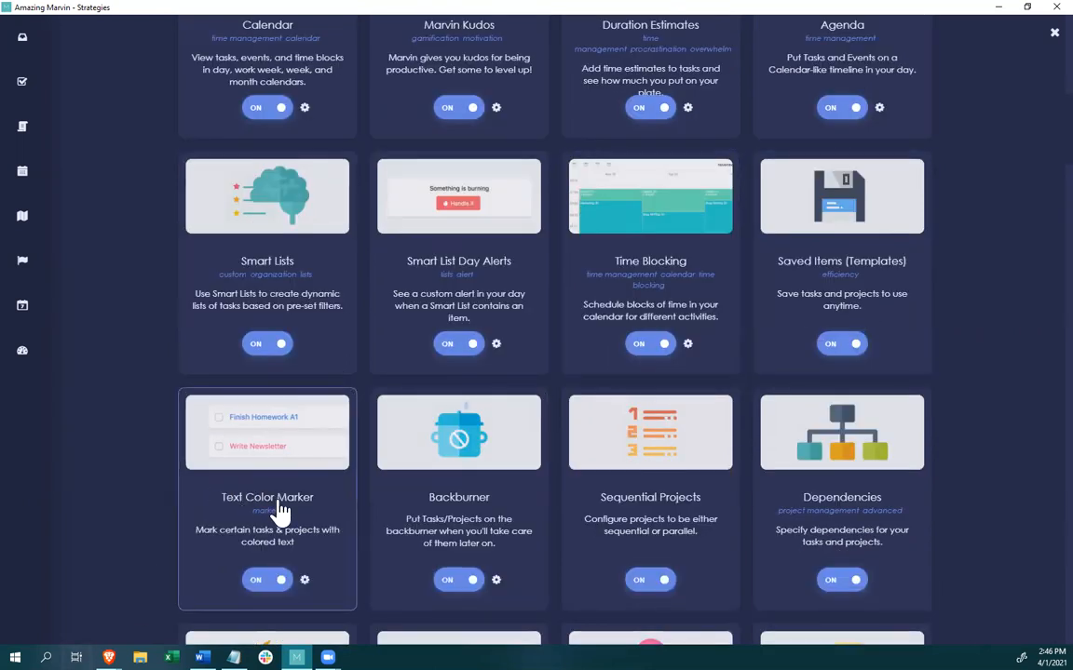
{"action": "scroll", "coordinate": [281, 510], "scroll_direction": "down", "scroll_amount": 1}
{"action": "scroll", "coordinate": [267, 484], "scroll_direction": "up", "scroll_amount": 1}
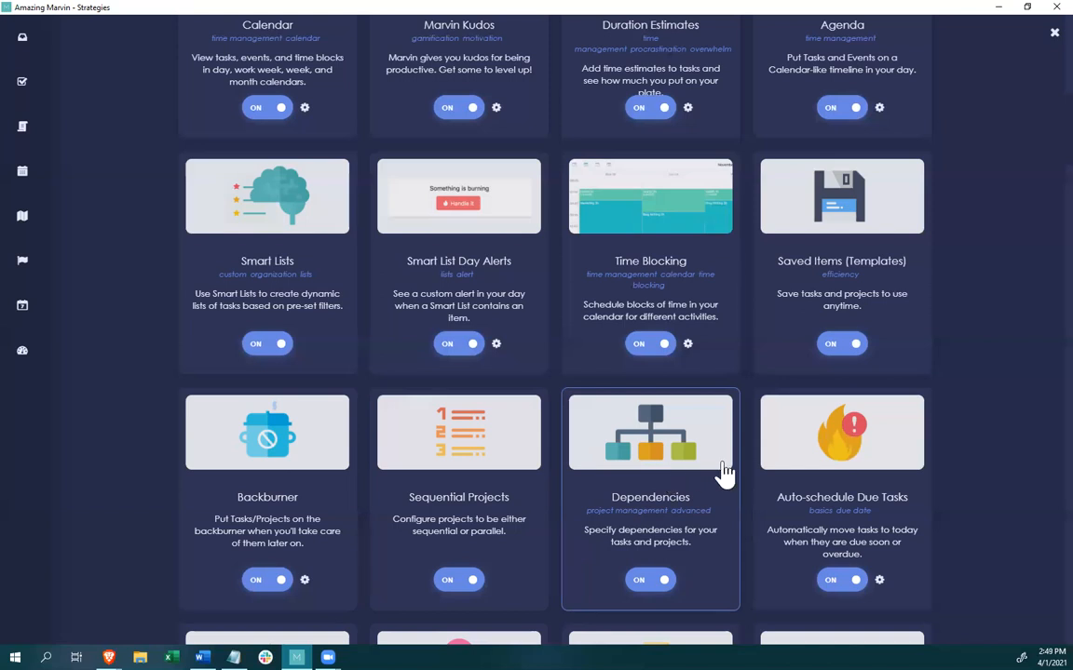
{"action": "scroll", "coordinate": [782, 474], "scroll_direction": "down", "scroll_amount": 1}
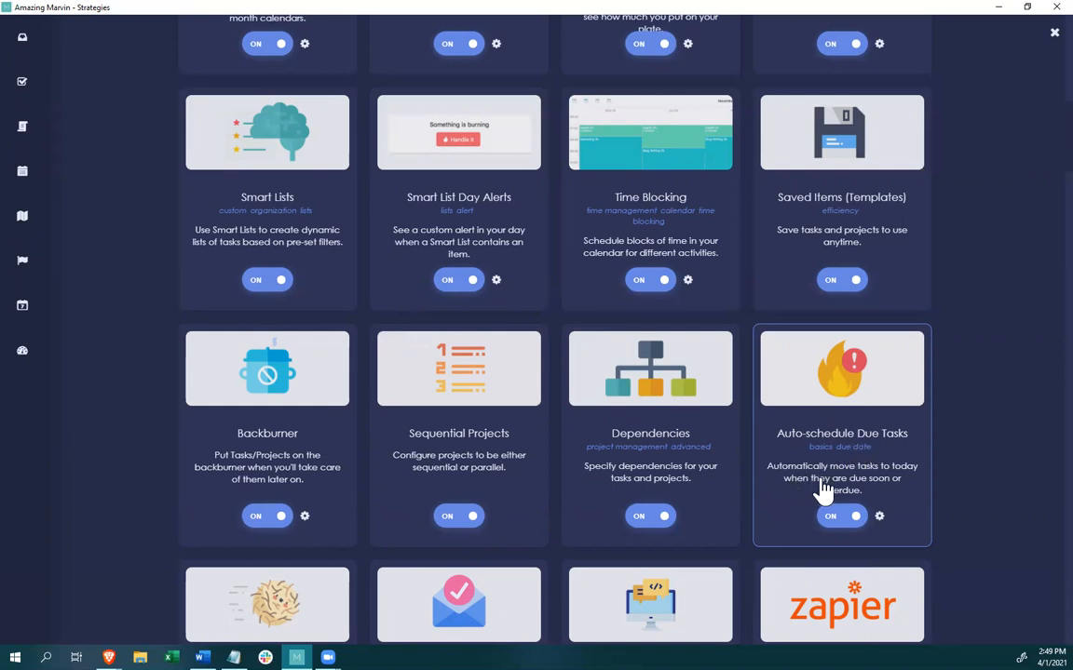
{"action": "left_click", "coordinate": [879, 517]}
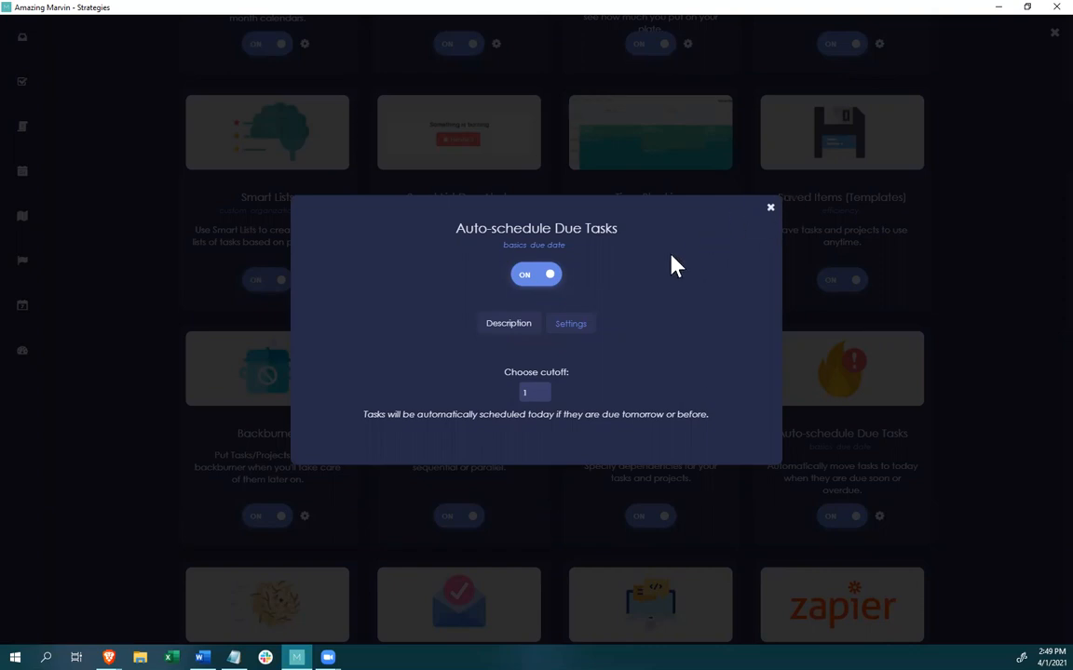
{"action": "left_click", "coordinate": [769, 209]}
Review the linked calendars and the automatic sync option in the Calendar Sync strategy's settings, and close them.
{"action": "scroll", "coordinate": [340, 456], "scroll_direction": "down", "scroll_amount": 1}
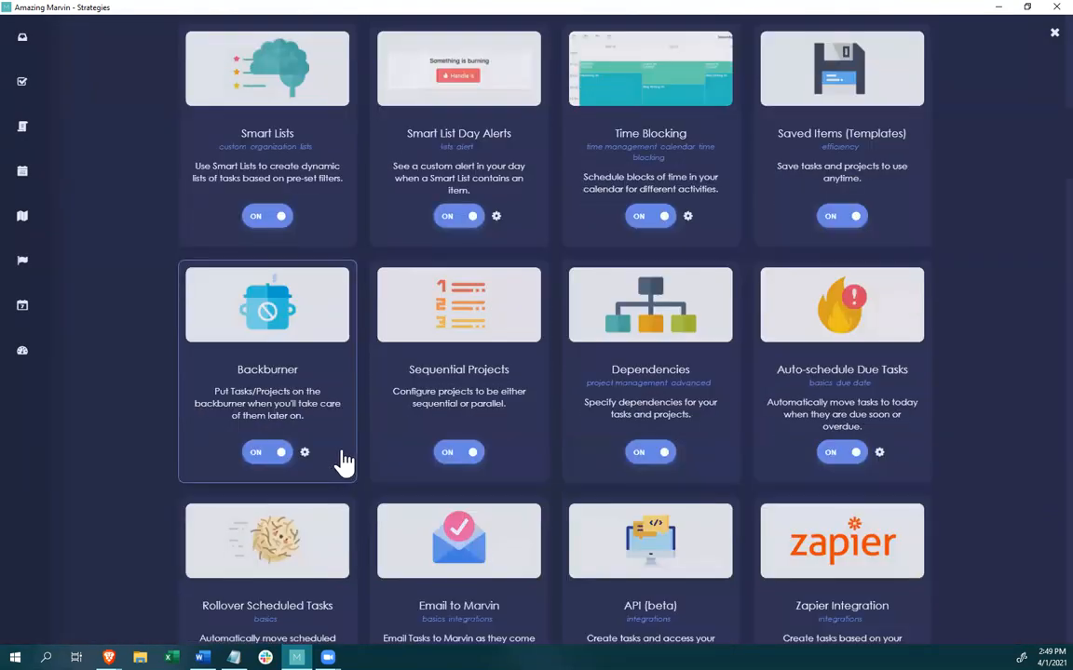
{"action": "scroll", "coordinate": [343, 460], "scroll_direction": "down", "scroll_amount": 2}
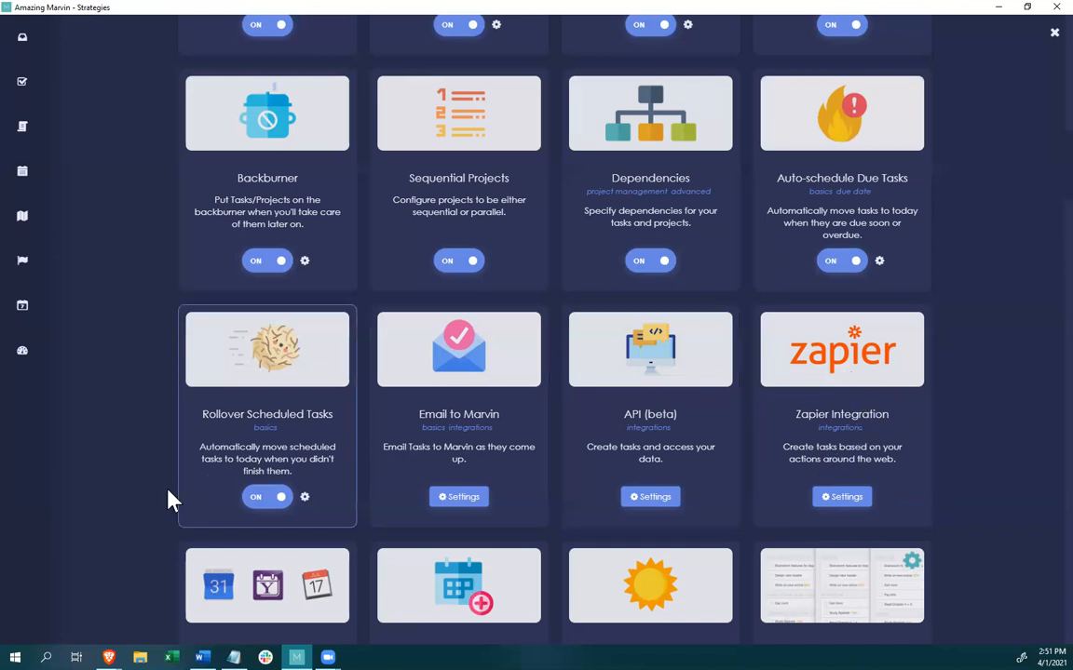
{"action": "scroll", "coordinate": [112, 521], "scroll_direction": "down", "scroll_amount": 2}
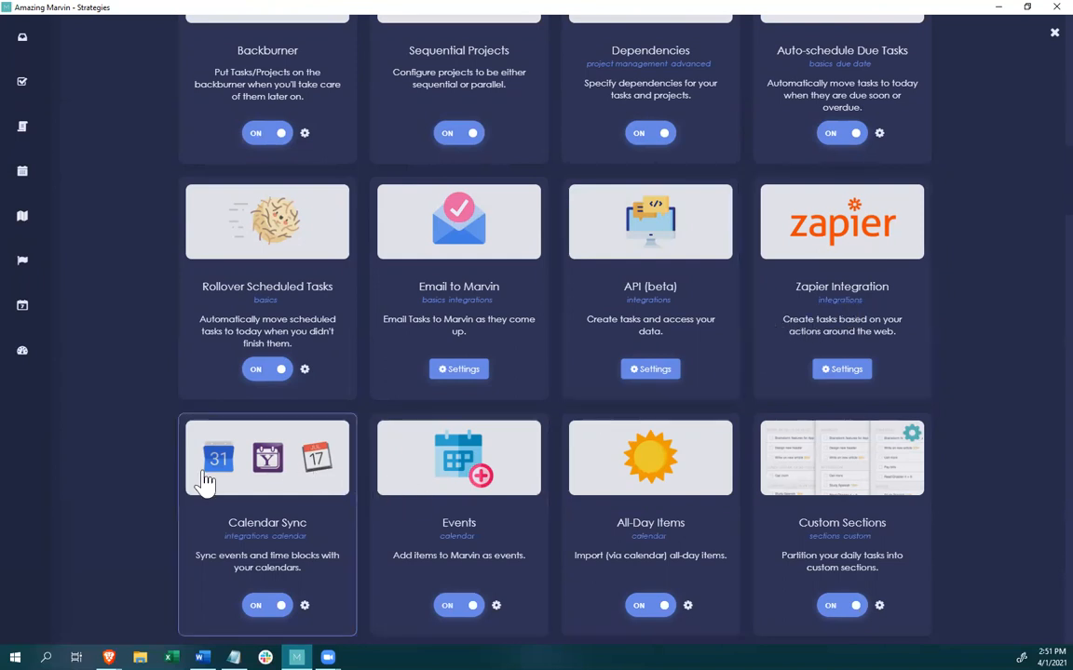
{"action": "scroll", "coordinate": [177, 518], "scroll_direction": "down", "scroll_amount": 1}
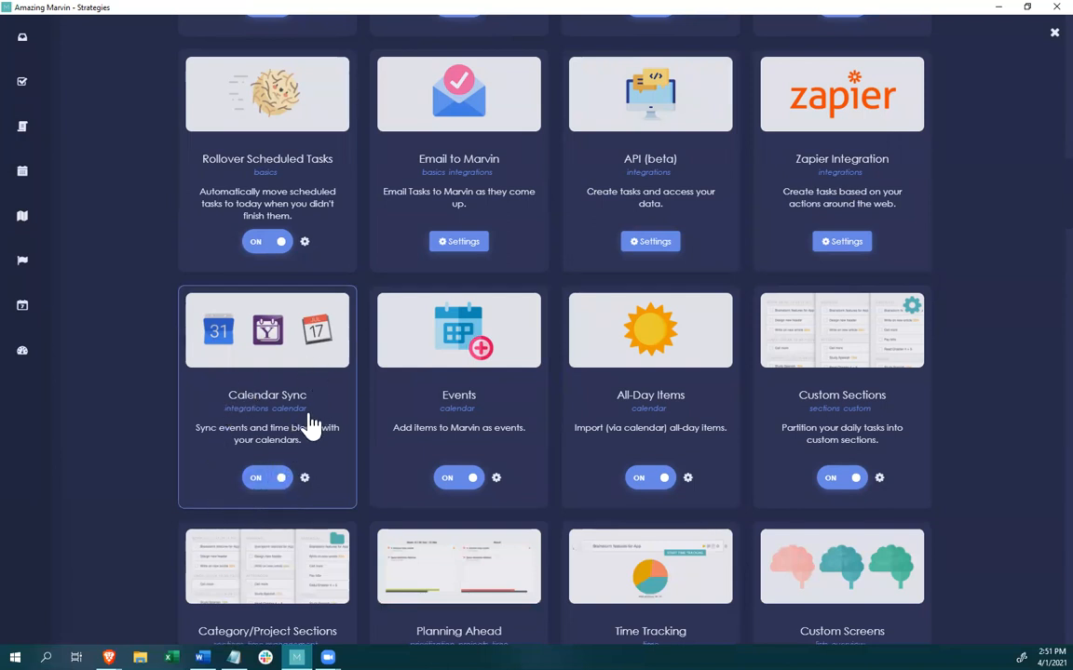
{"action": "left_click", "coordinate": [307, 480]}
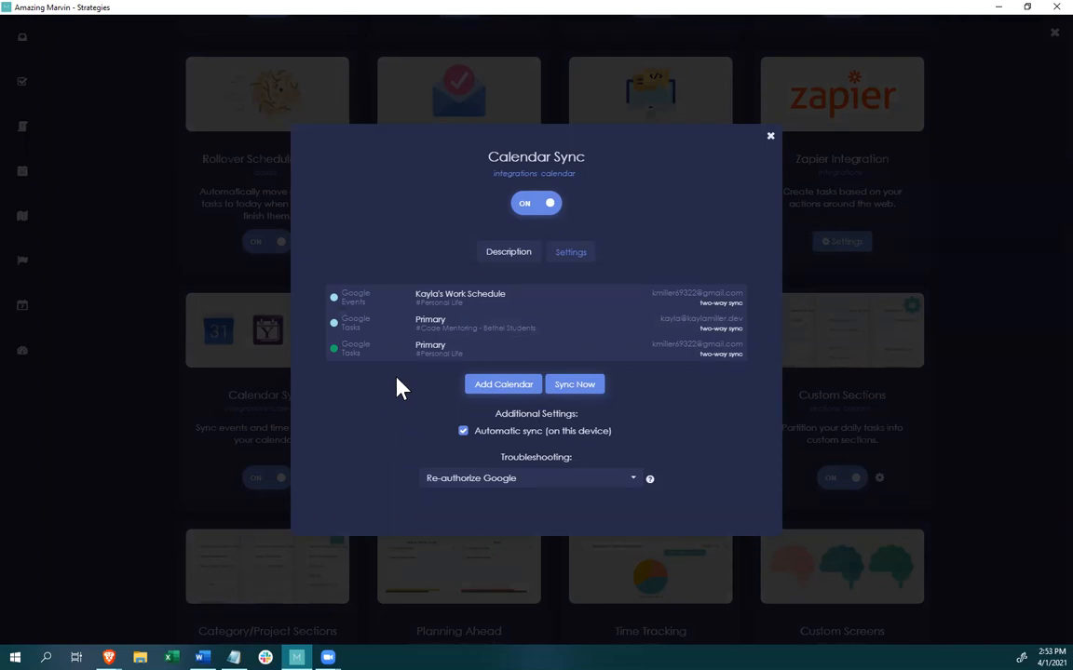
{"action": "left_click", "coordinate": [769, 138]}
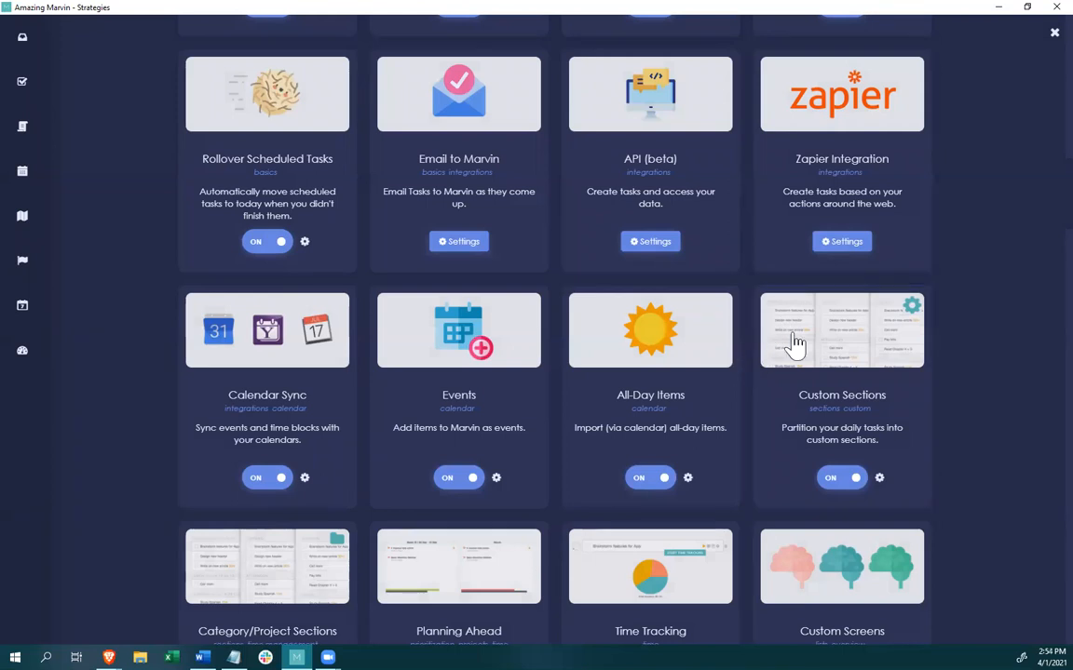
Leave the Strategies overview and look through the My Day, This Week (All) and Future Things task views.
{"action": "left_click", "coordinate": [1053, 34]}
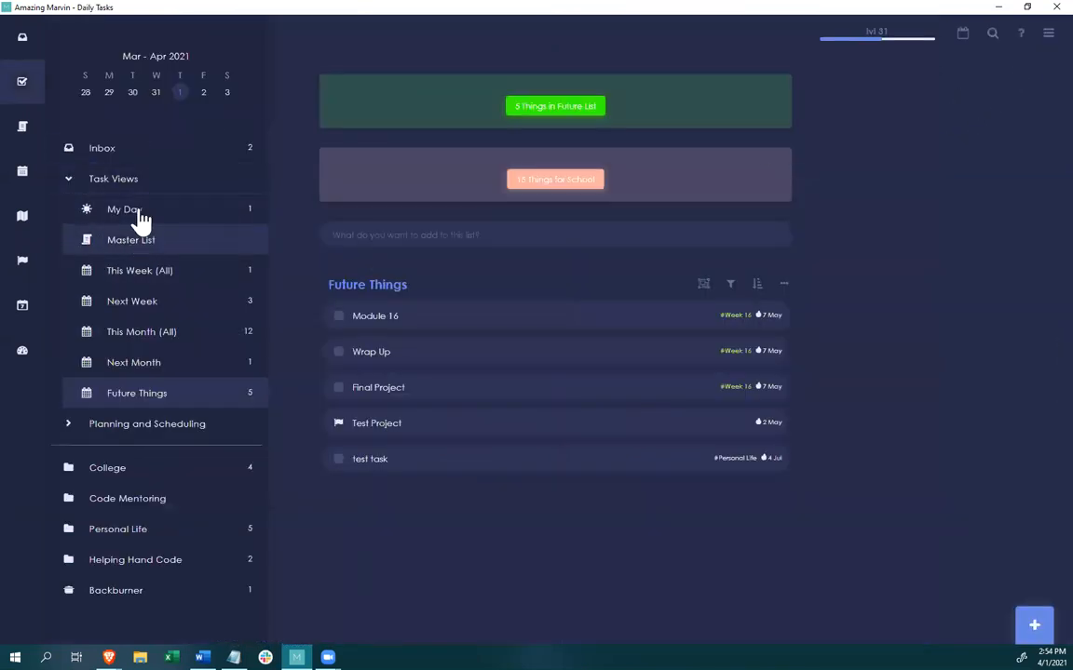
{"action": "left_click", "coordinate": [136, 216]}
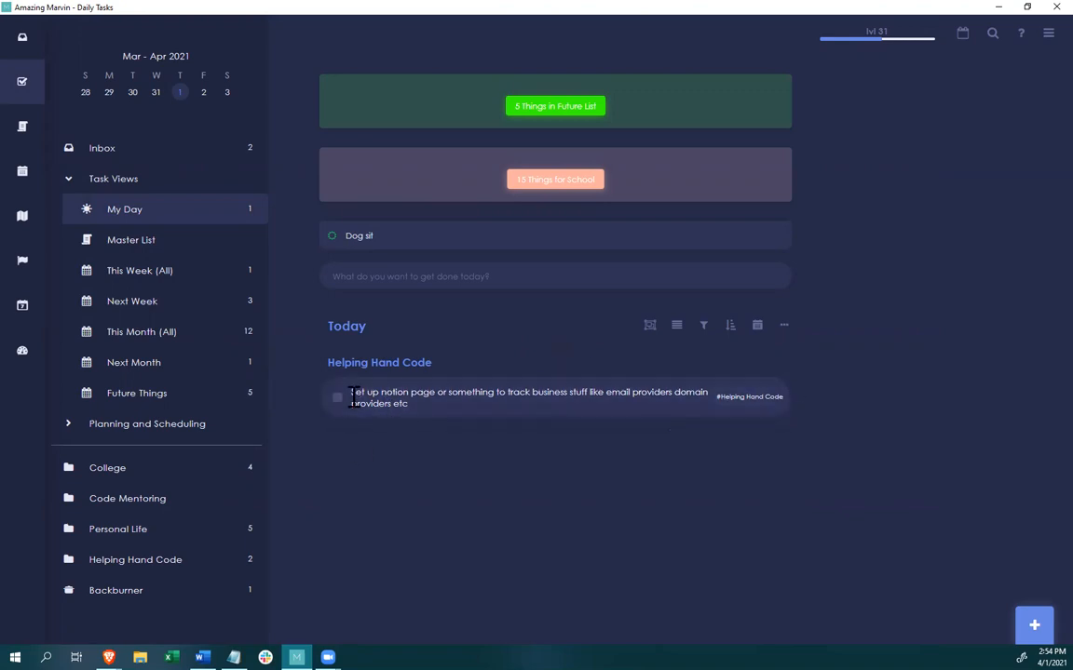
{"action": "left_click", "coordinate": [163, 279]}
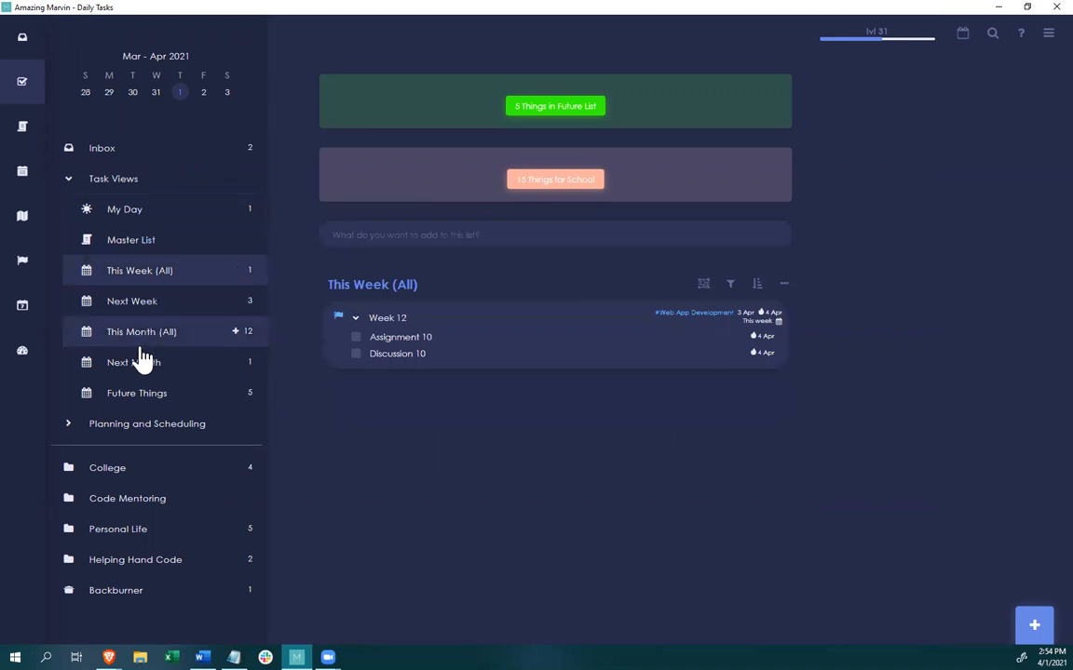
{"action": "left_click", "coordinate": [142, 402]}
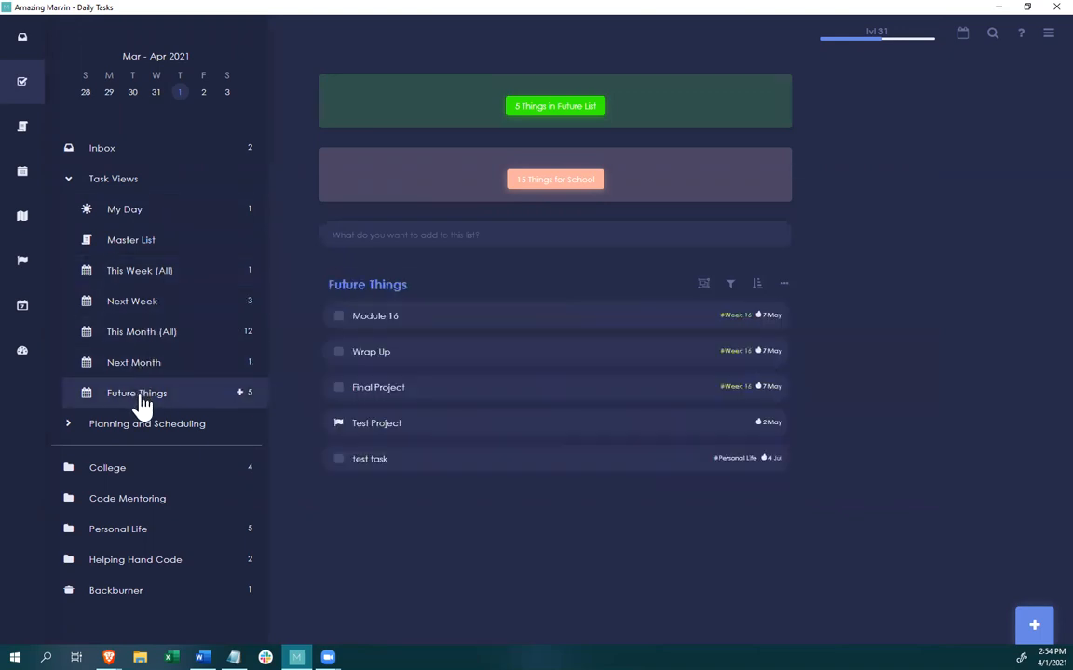
Add a task named "test task" to the My Day list.
{"action": "left_click", "coordinate": [128, 219]}
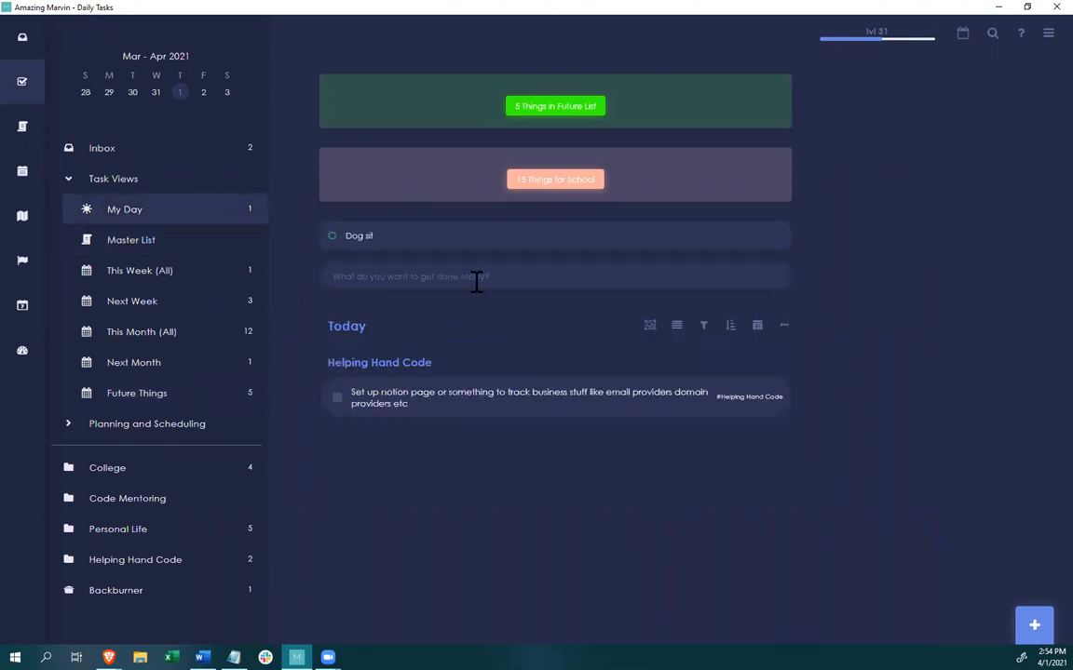
{"action": "left_click", "coordinate": [476, 278]}
{"action": "type", "text": "test task"}
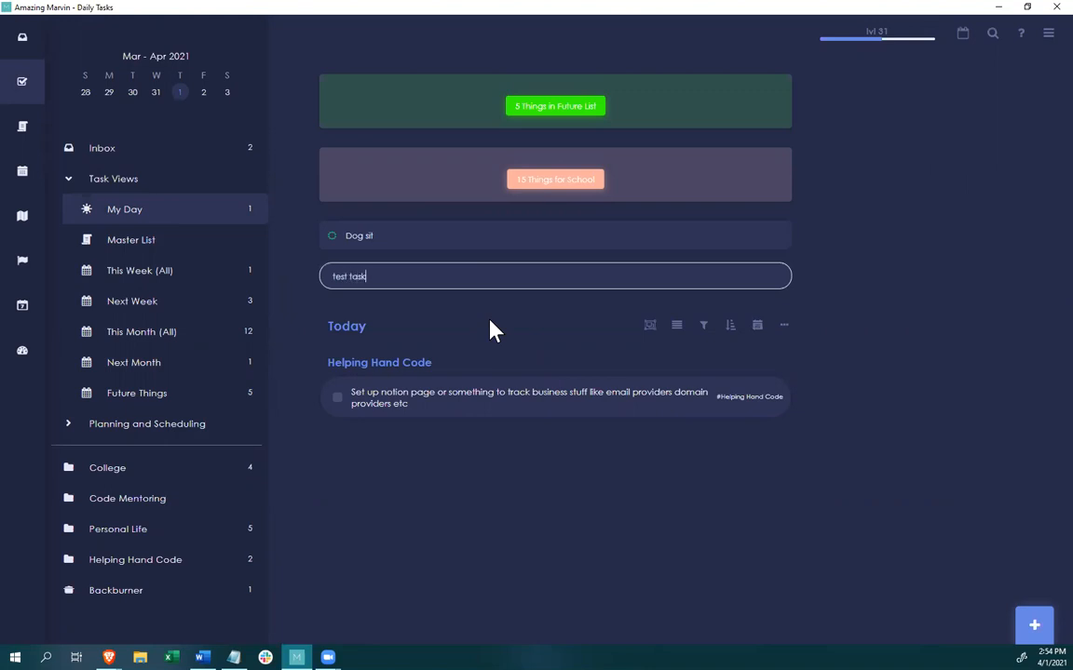
{"action": "key", "text": "Return"}
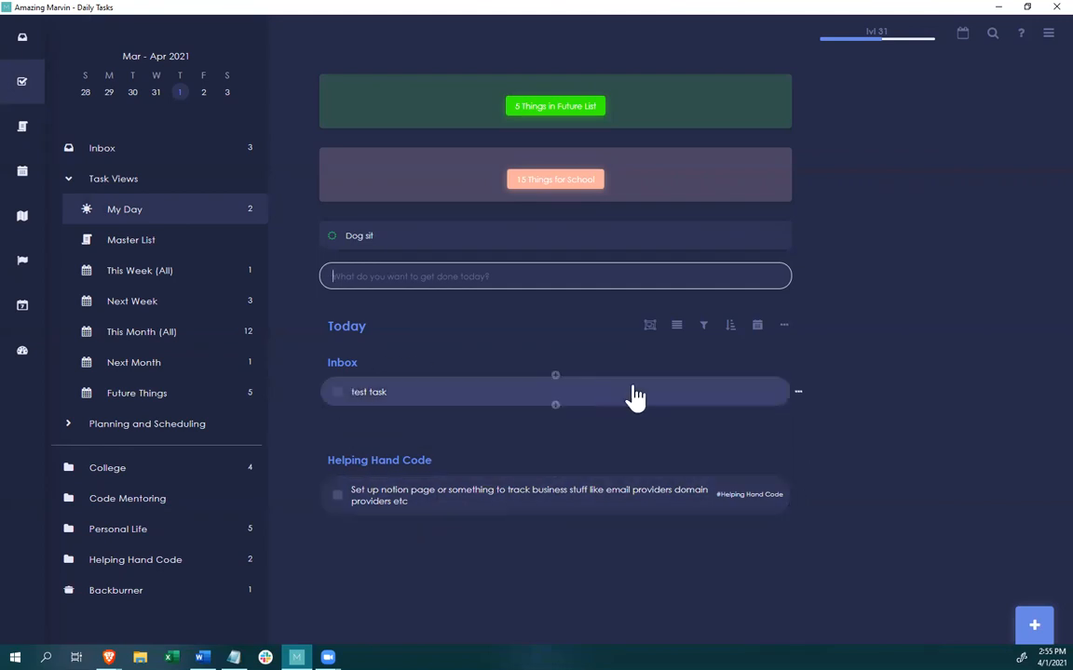
Return to the Strategies overview and compare the Category/Project Sections and Custom Sections strategies.
{"action": "left_click", "coordinate": [1041, 42]}
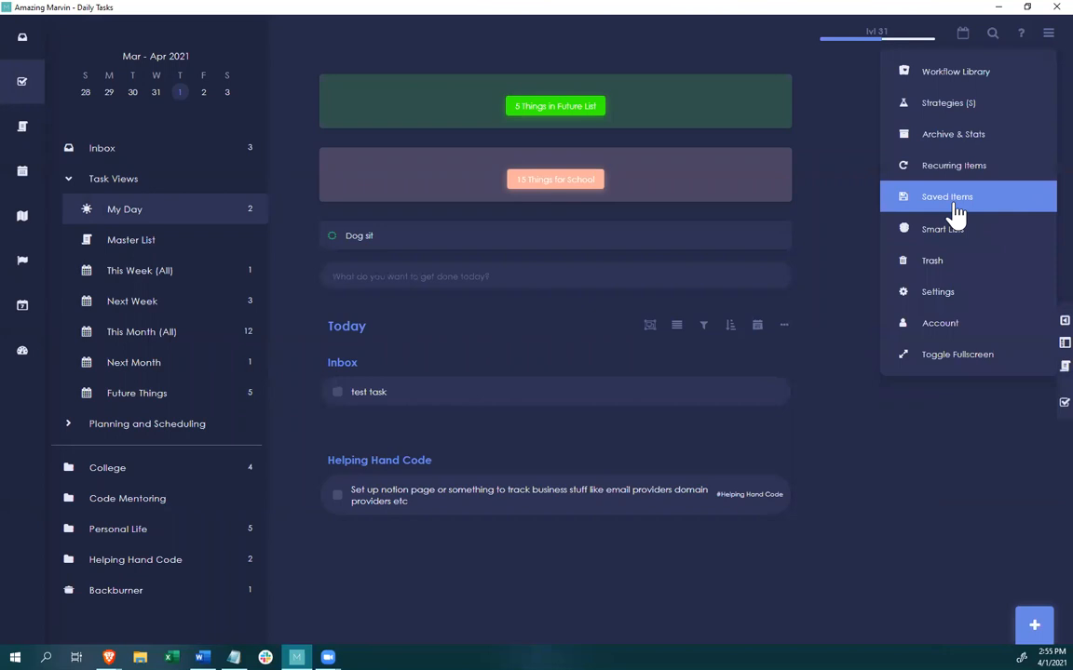
{"action": "left_click", "coordinate": [961, 117]}
{"action": "scroll", "coordinate": [484, 438], "scroll_direction": "down", "scroll_amount": 9}
{"action": "scroll", "coordinate": [484, 437], "scroll_direction": "down", "scroll_amount": 8}
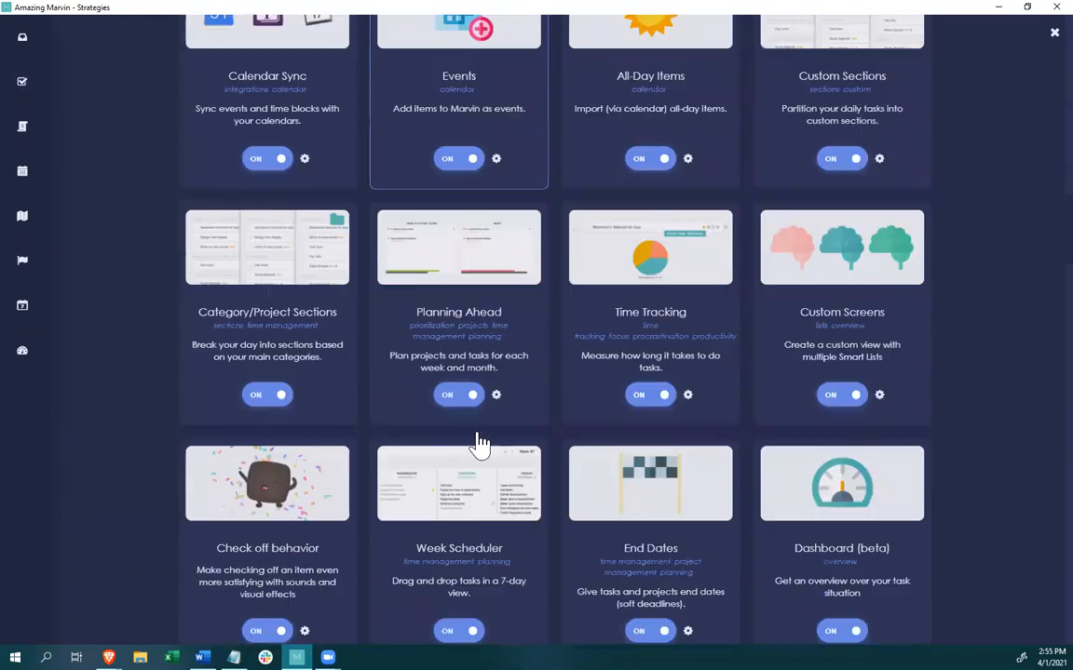
{"action": "scroll", "coordinate": [479, 443], "scroll_direction": "down", "scroll_amount": 1}
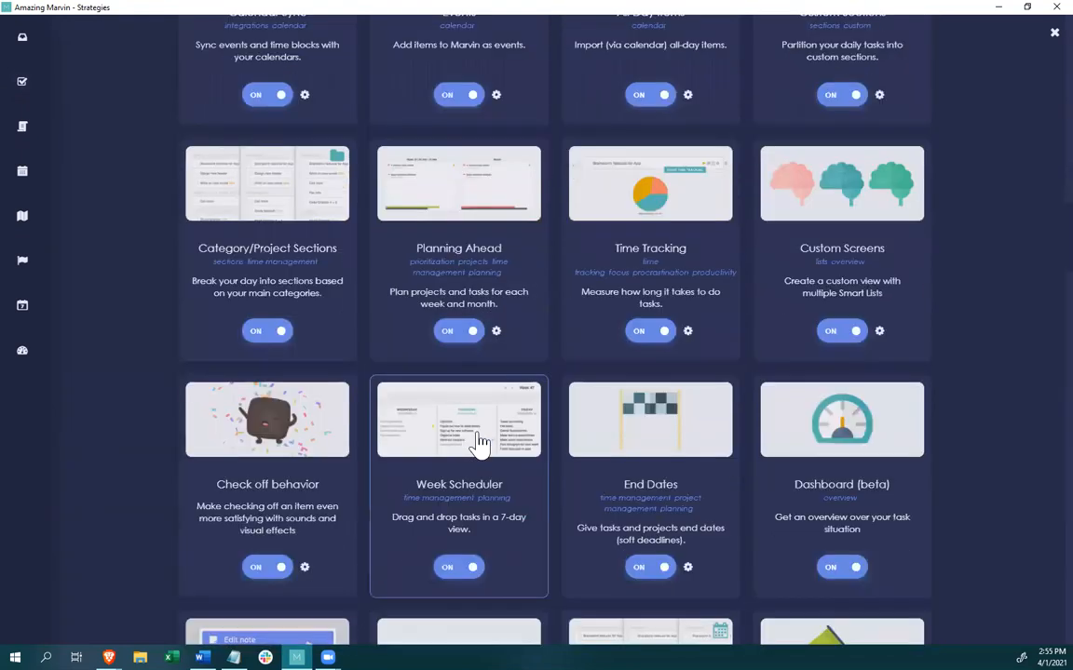
{"action": "scroll", "coordinate": [480, 443], "scroll_direction": "up", "scroll_amount": 1}
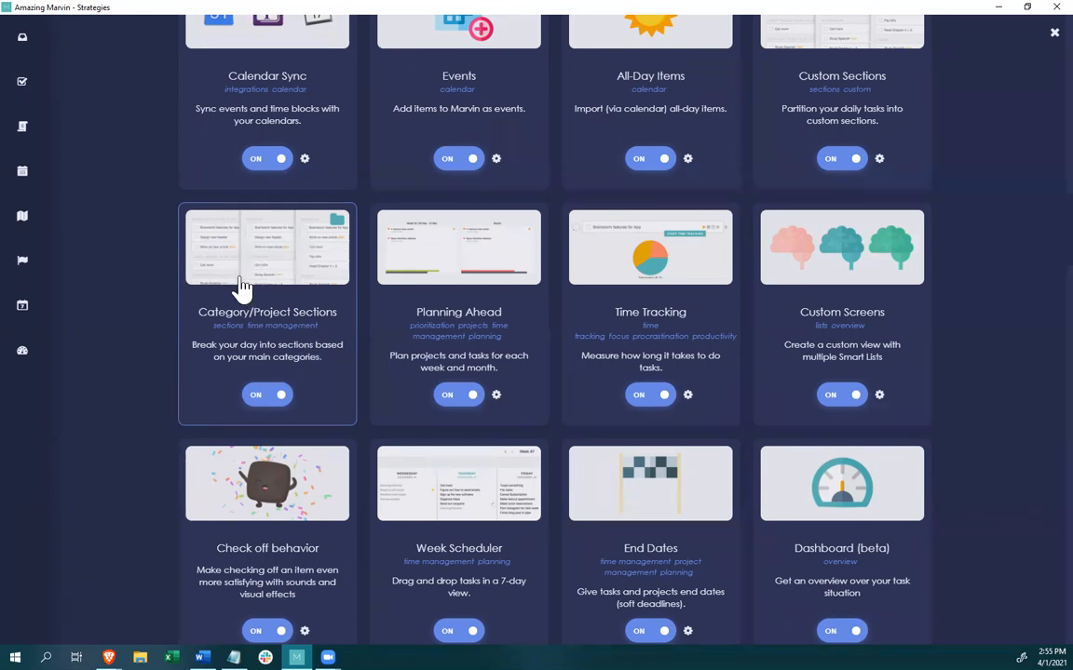
{"action": "scroll", "coordinate": [851, 112], "scroll_direction": "up", "scroll_amount": 1}
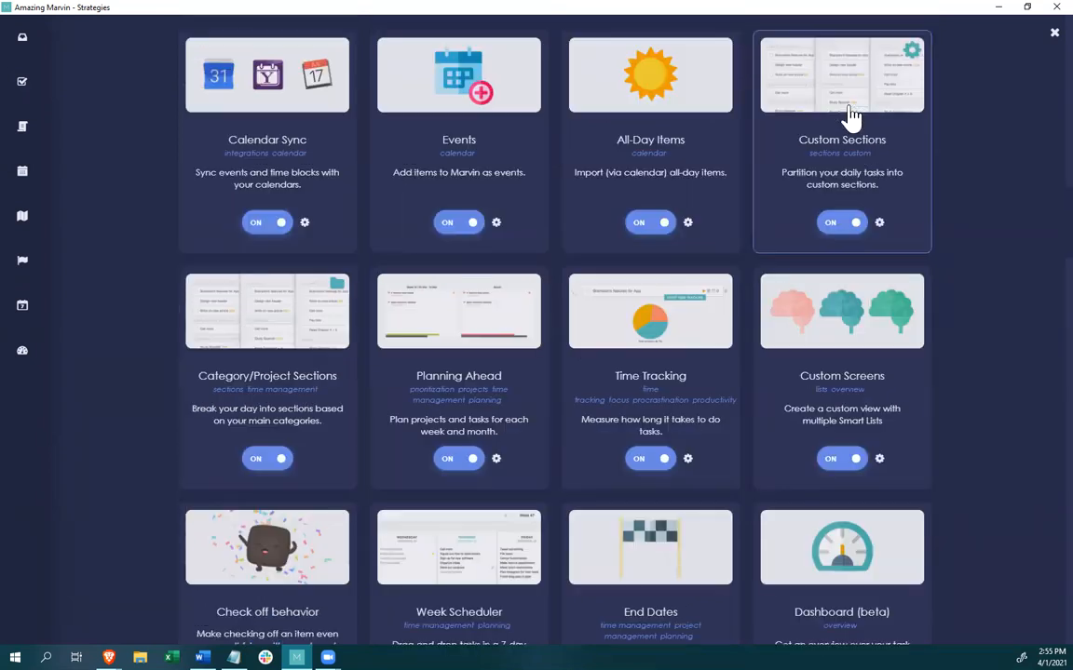
Check the existing screens in the Custom Screens strategy's settings, and close them.
{"action": "scroll", "coordinate": [847, 122], "scroll_direction": "down", "scroll_amount": 1}
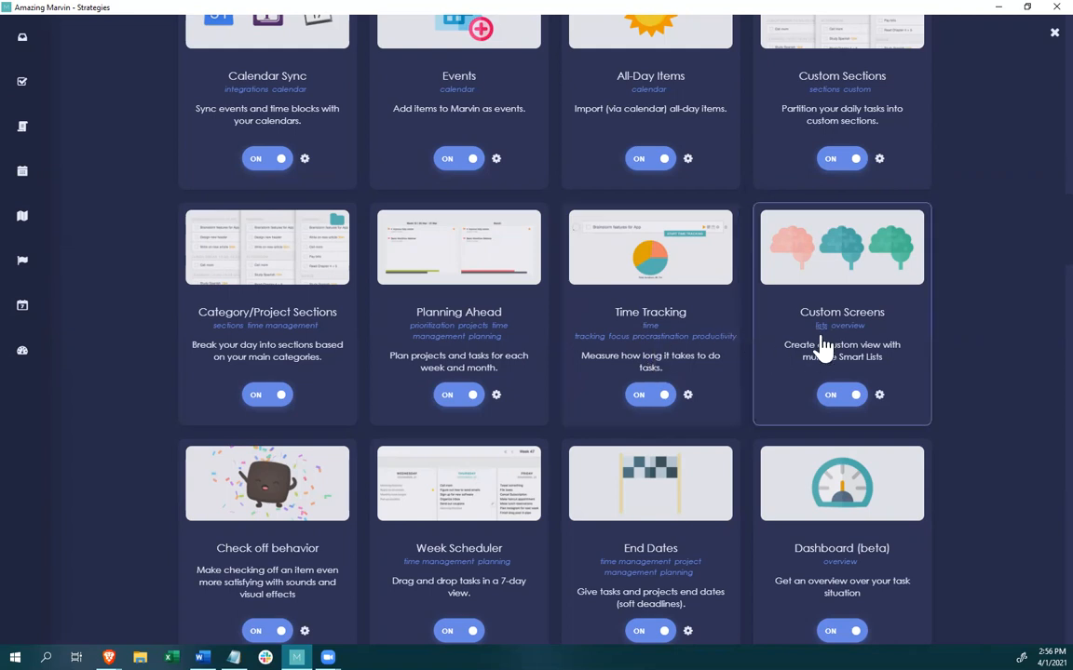
{"action": "left_click", "coordinate": [880, 398]}
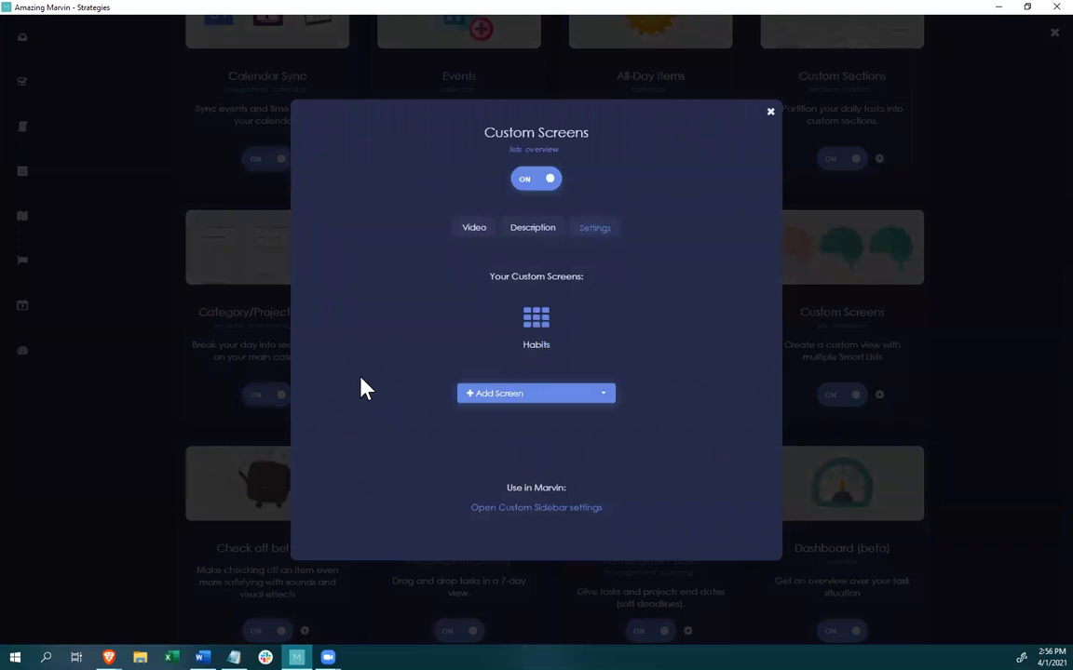
{"action": "left_click", "coordinate": [770, 113]}
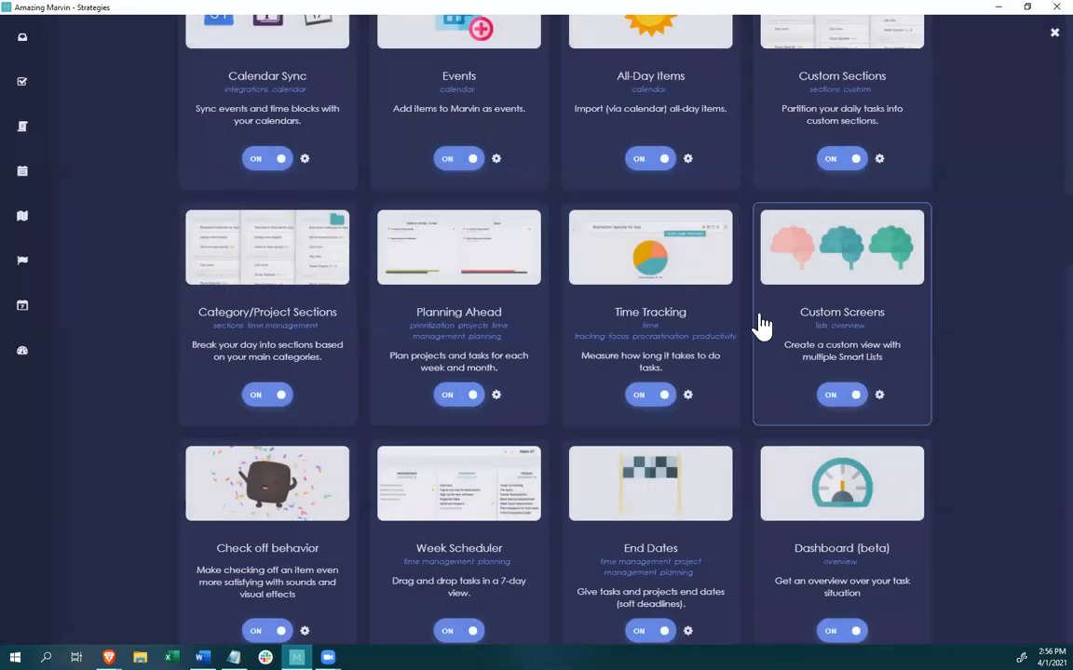
Read the description of how the Dashboard (beta) strategy works, and close it.
{"action": "scroll", "coordinate": [154, 512], "scroll_direction": "down", "scroll_amount": 3}
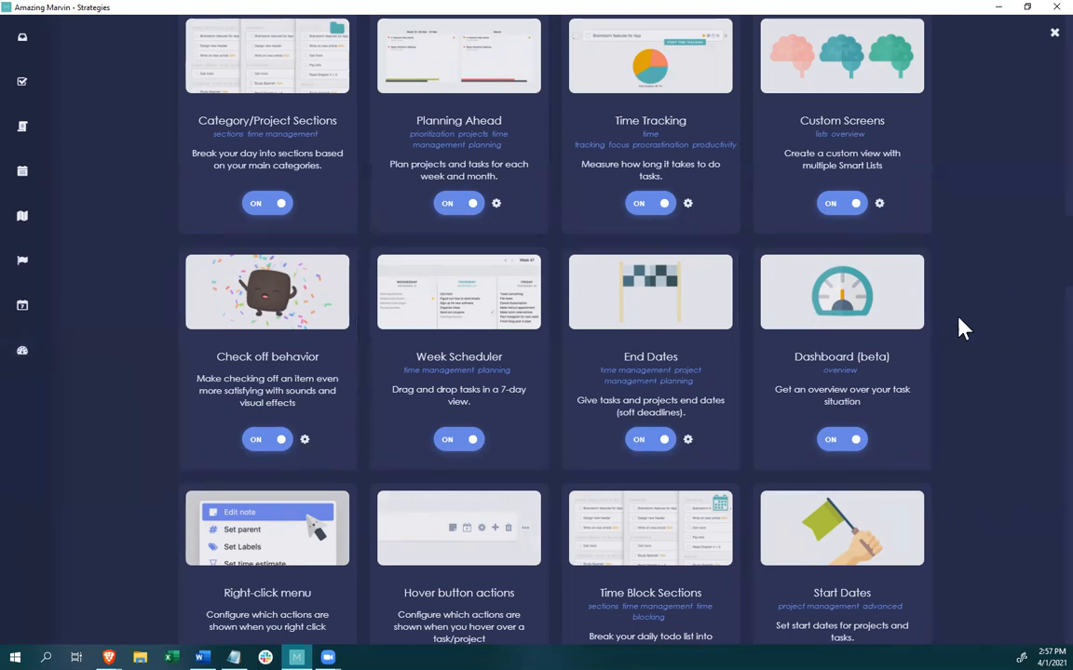
{"action": "left_click", "coordinate": [896, 383]}
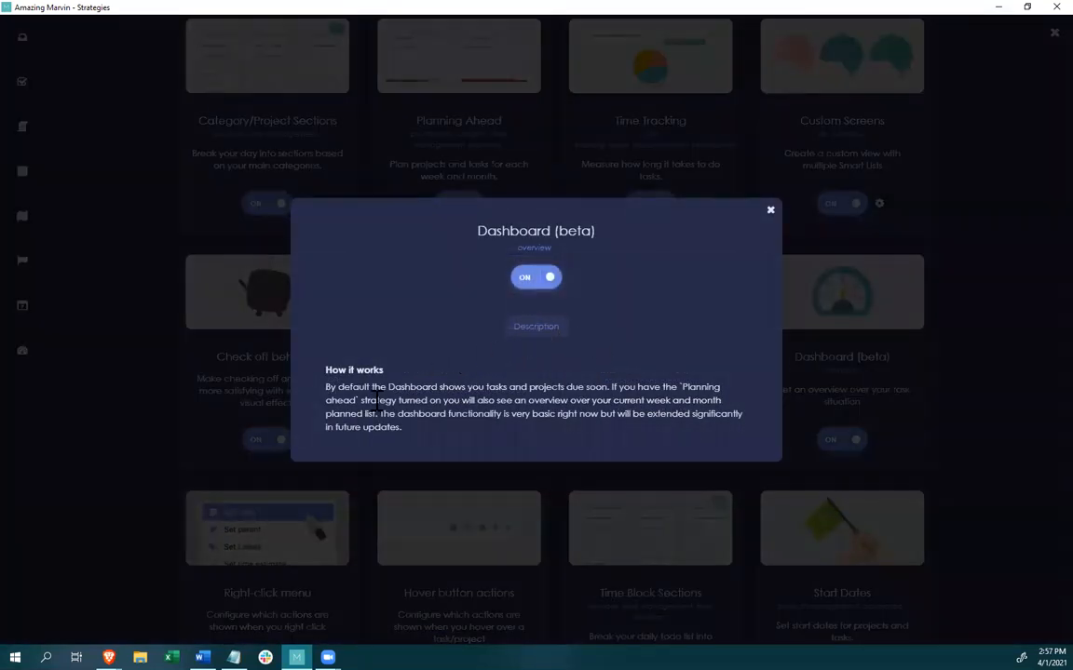
{"action": "left_click", "coordinate": [770, 212]}
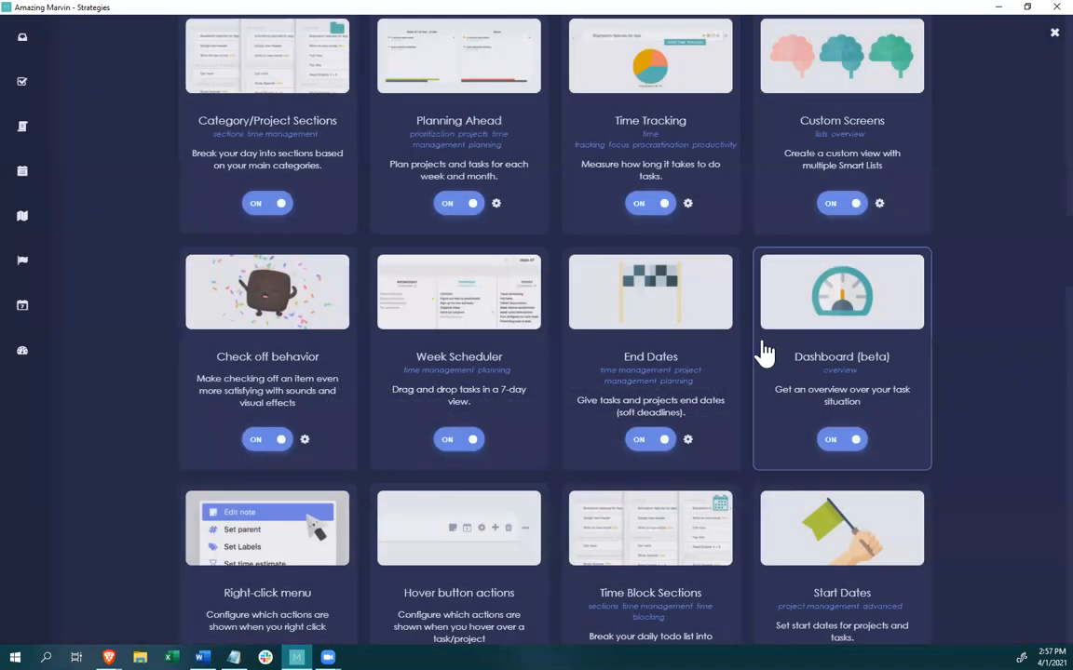
Review the configurable actions listed in the Right-click menu strategy's settings, and close them.
{"action": "scroll", "coordinate": [372, 479], "scroll_direction": "down", "scroll_amount": 2}
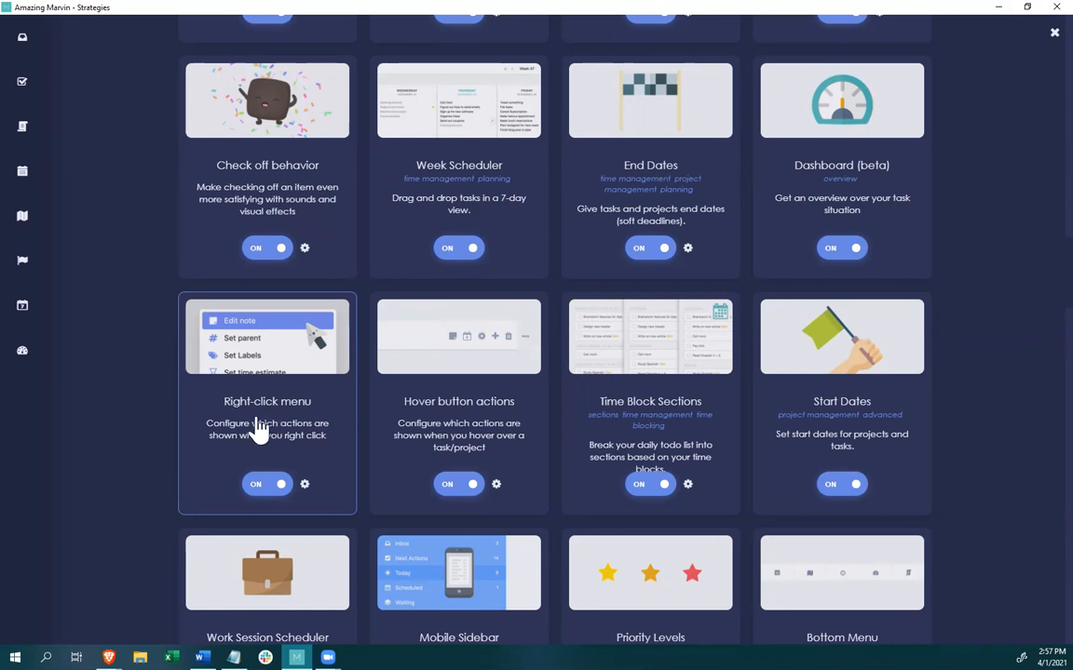
{"action": "left_click", "coordinate": [304, 487]}
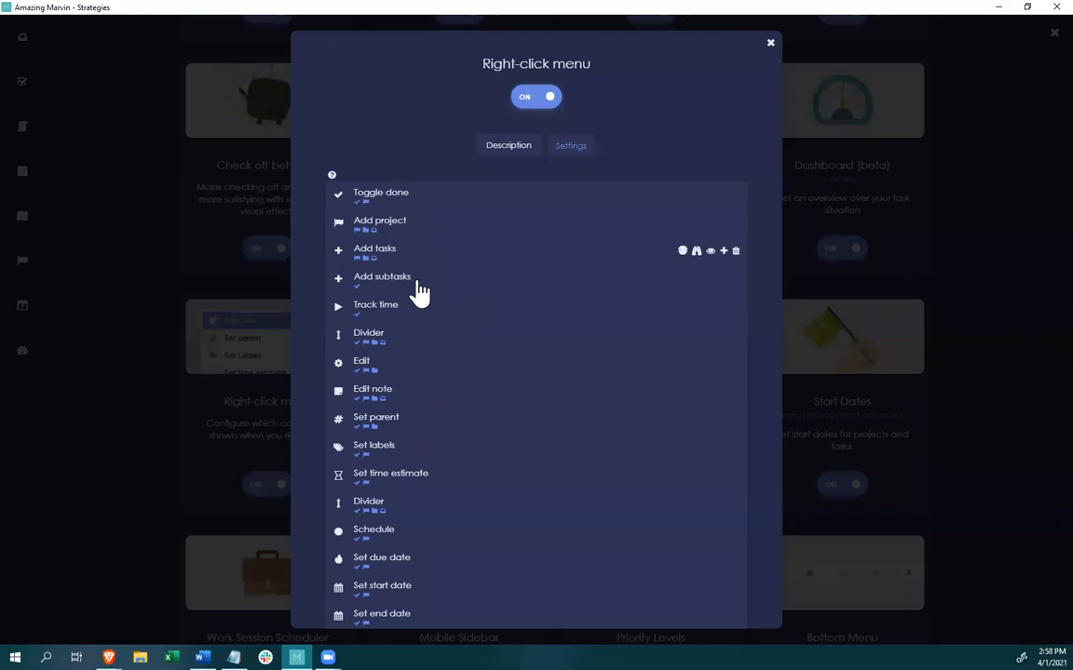
{"action": "scroll", "coordinate": [419, 371], "scroll_direction": "down", "scroll_amount": 2}
{"action": "scroll", "coordinate": [421, 374], "scroll_direction": "down", "scroll_amount": 2}
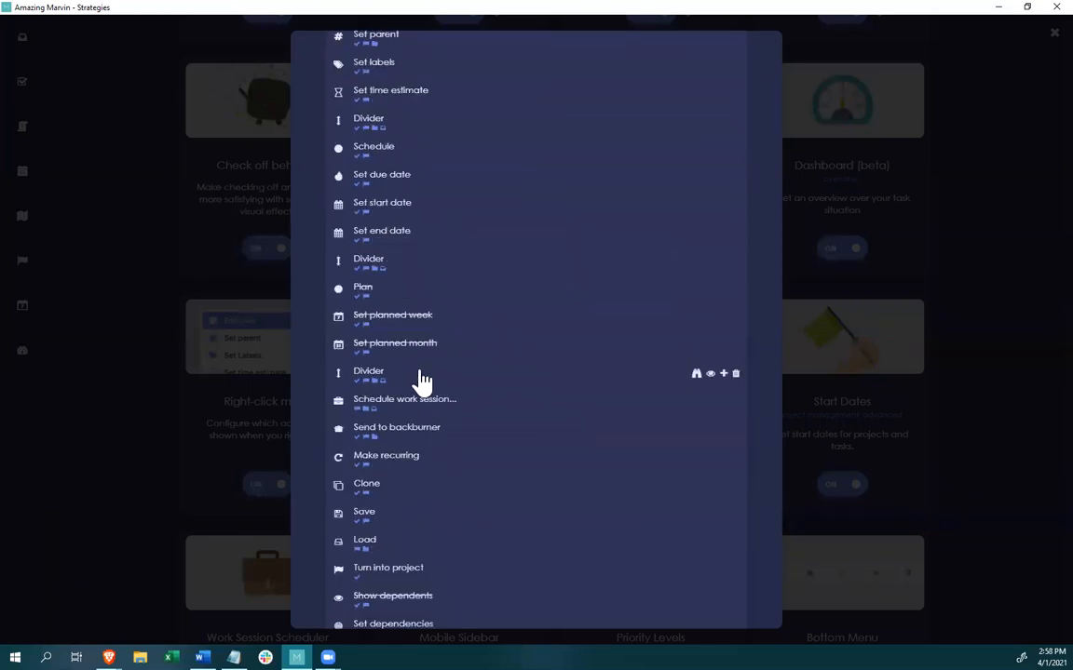
{"action": "scroll", "coordinate": [412, 424], "scroll_direction": "down", "scroll_amount": 2}
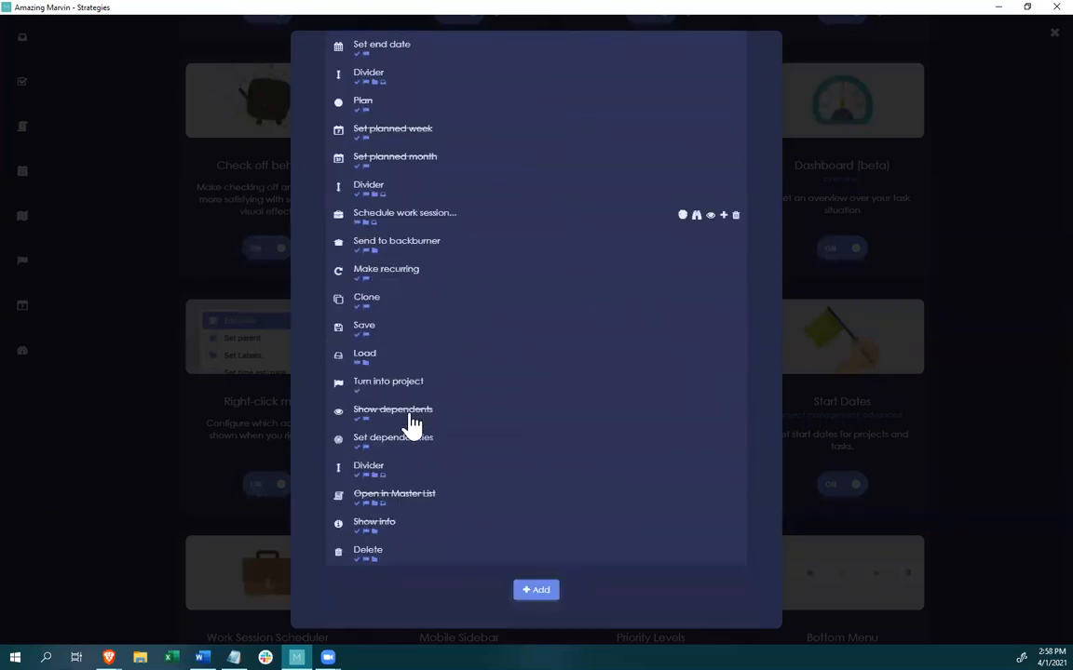
{"action": "scroll", "coordinate": [411, 424], "scroll_direction": "up", "scroll_amount": 8}
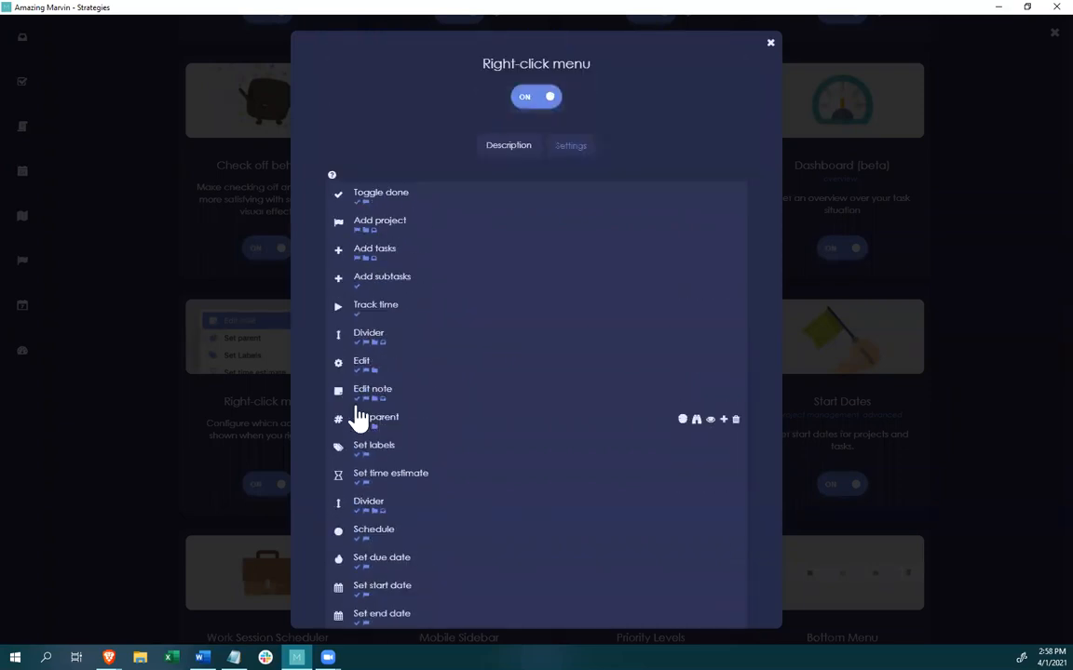
{"action": "scroll", "coordinate": [355, 430], "scroll_direction": "down", "scroll_amount": 3}
{"action": "scroll", "coordinate": [356, 430], "scroll_direction": "up", "scroll_amount": 3}
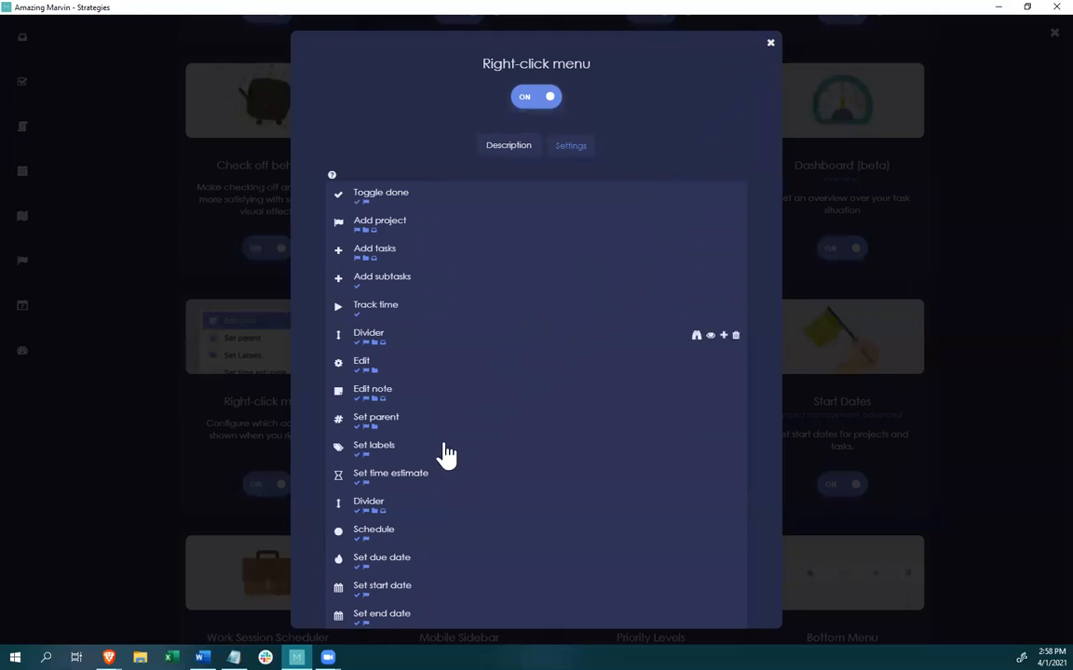
{"action": "scroll", "coordinate": [435, 456], "scroll_direction": "down", "scroll_amount": 1}
{"action": "scroll", "coordinate": [438, 459], "scroll_direction": "up", "scroll_amount": 1}
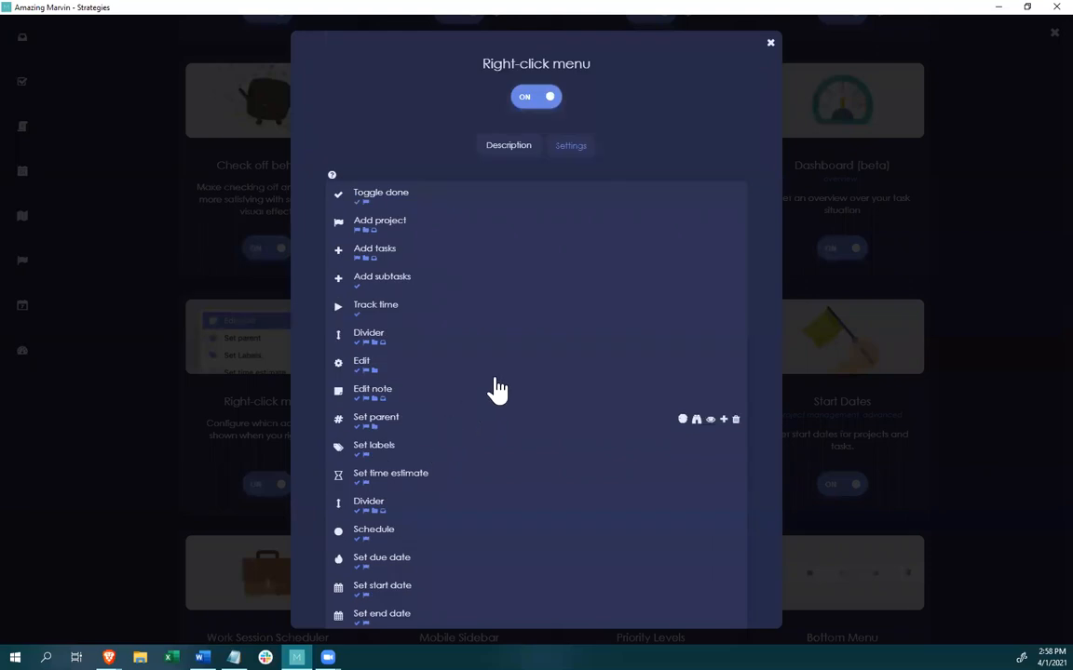
{"action": "left_click", "coordinate": [766, 49]}
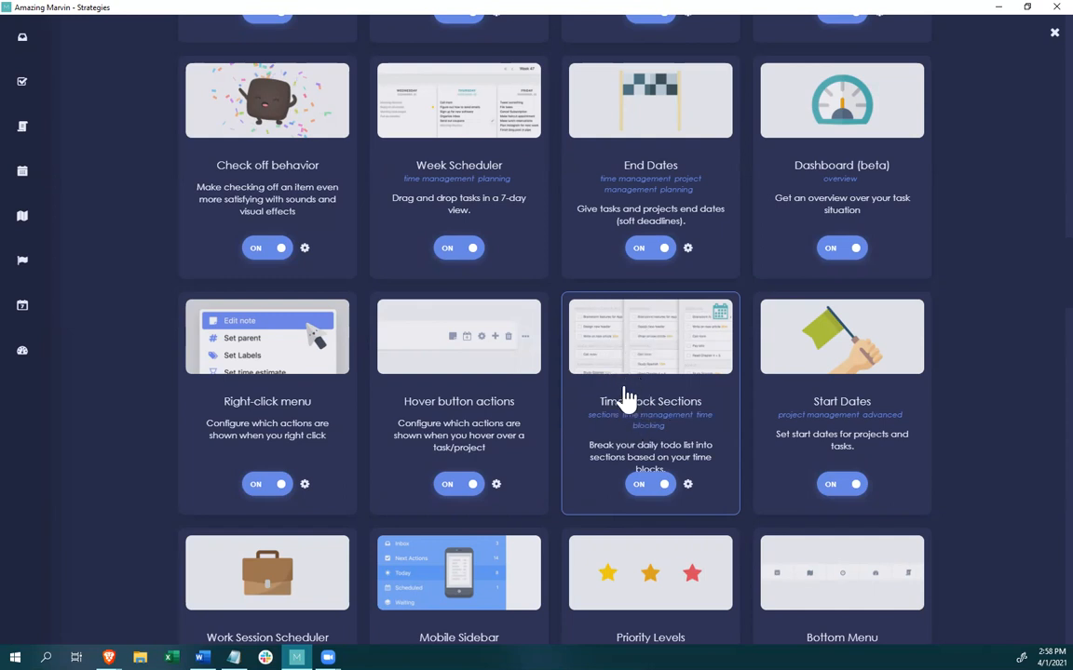
Review the sidebar items set up in the Mobile Sidebar strategy's settings, and close them.
{"action": "scroll", "coordinate": [656, 407], "scroll_direction": "down", "scroll_amount": 1}
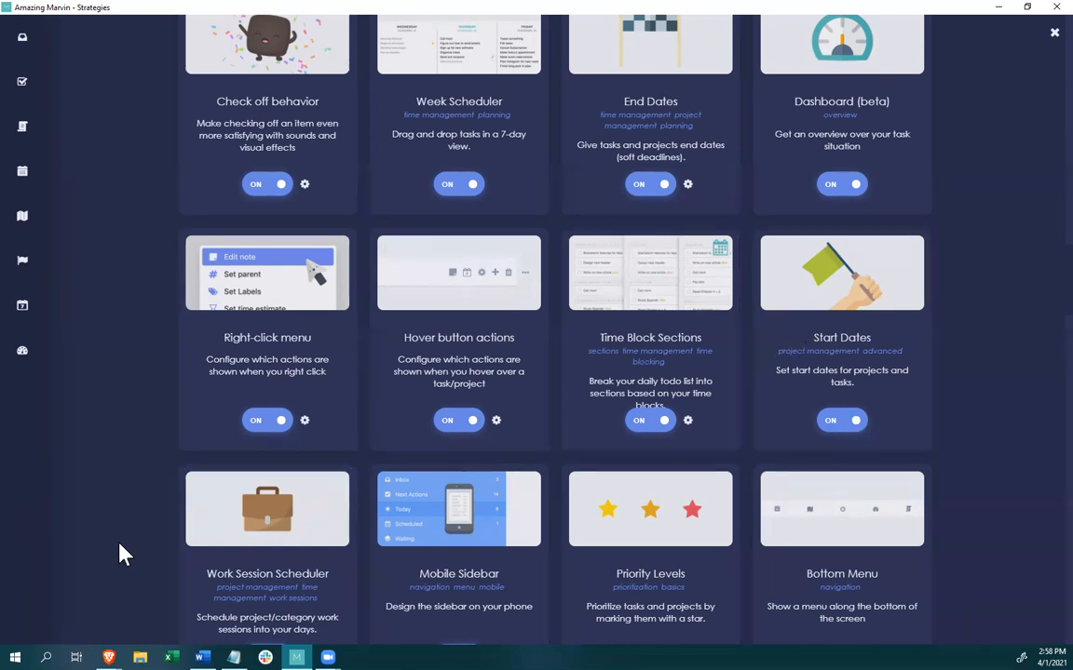
{"action": "scroll", "coordinate": [139, 554], "scroll_direction": "down", "scroll_amount": 1}
{"action": "scroll", "coordinate": [174, 540], "scroll_direction": "down", "scroll_amount": 1}
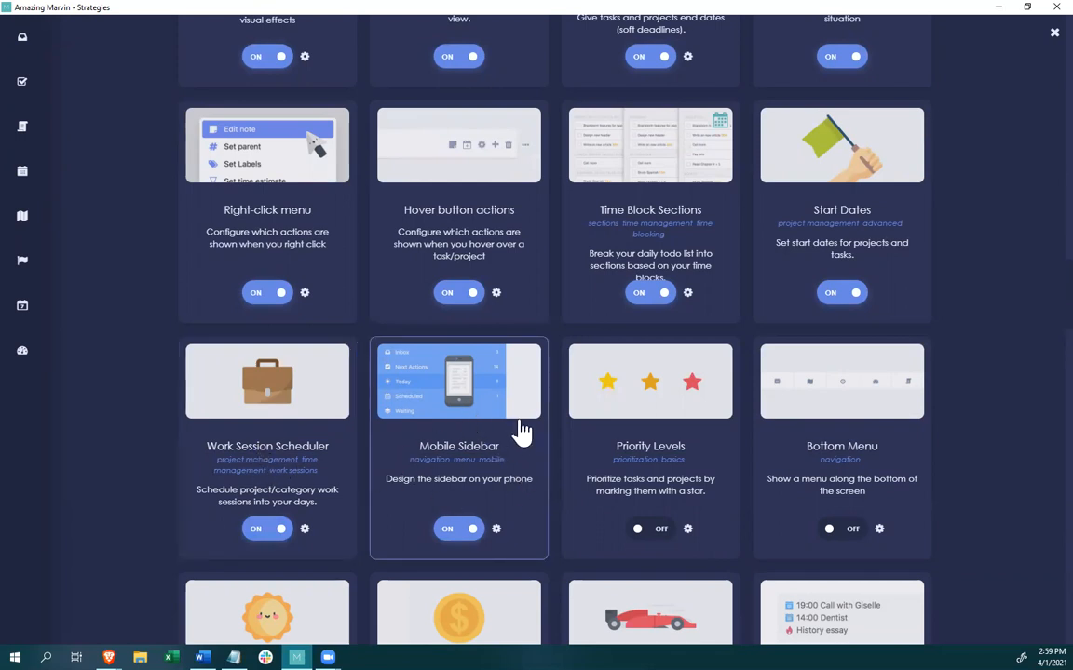
{"action": "left_click", "coordinate": [497, 530]}
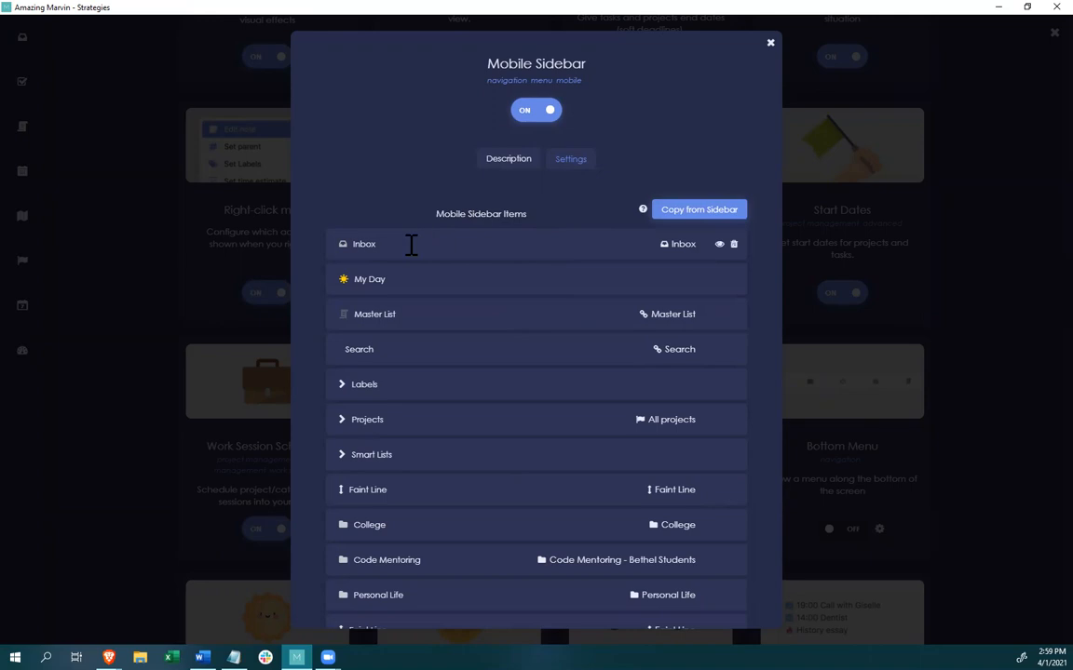
{"action": "scroll", "coordinate": [416, 447], "scroll_direction": "down", "scroll_amount": 5}
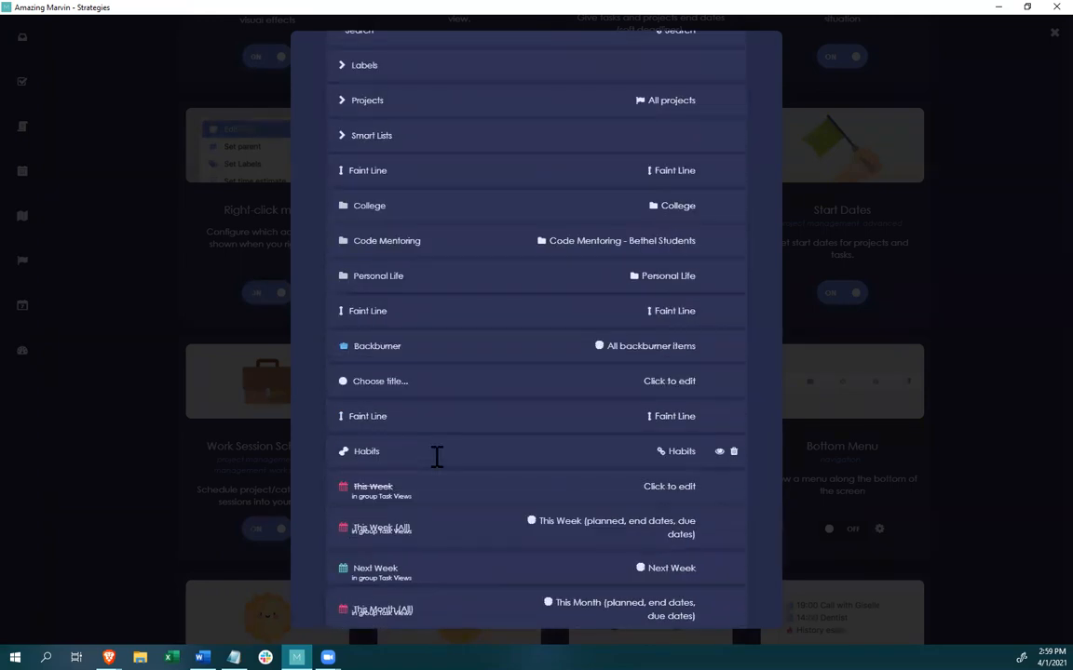
{"action": "scroll", "coordinate": [458, 450], "scroll_direction": "down", "scroll_amount": 6}
{"action": "scroll", "coordinate": [457, 449], "scroll_direction": "up", "scroll_amount": 7}
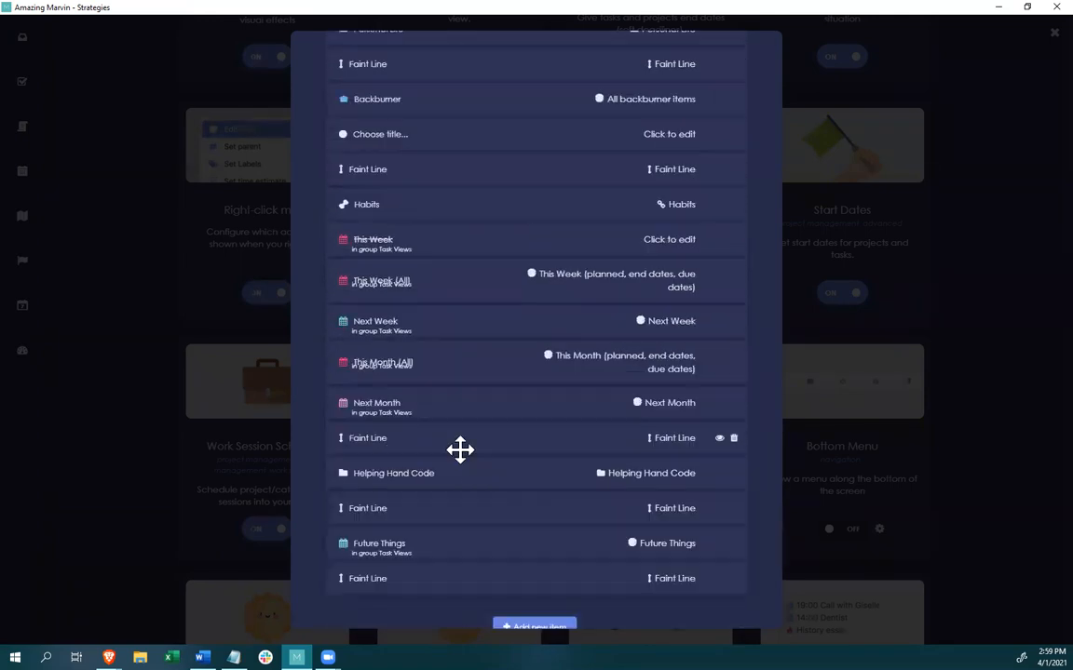
{"action": "scroll", "coordinate": [456, 441], "scroll_direction": "up", "scroll_amount": 3}
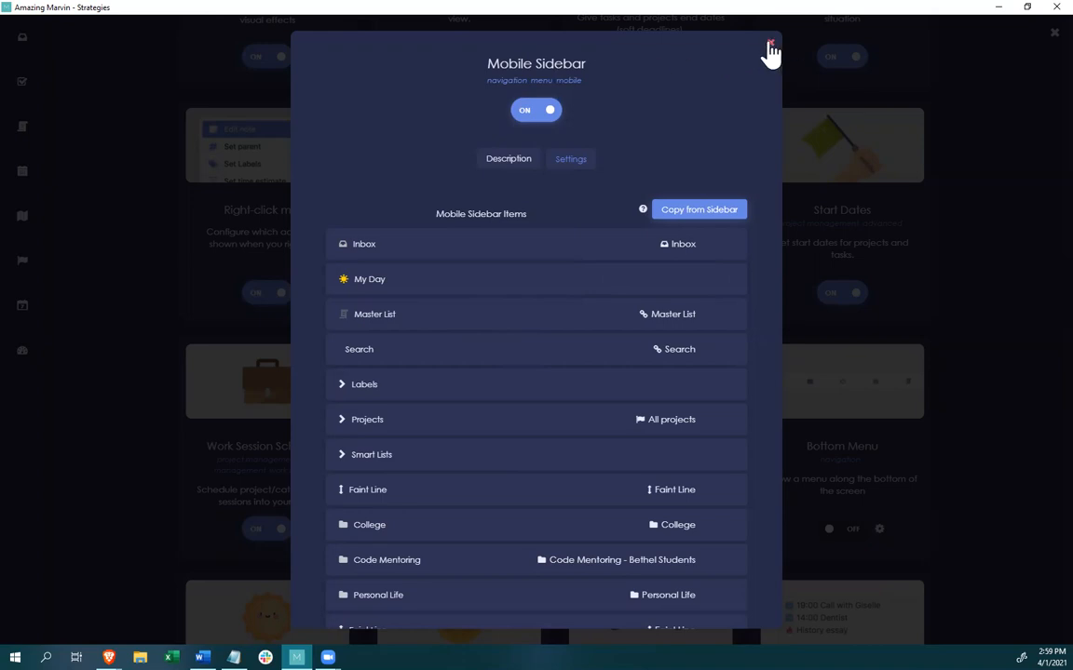
{"action": "scroll", "coordinate": [412, 411], "scroll_direction": "down", "scroll_amount": 4}
{"action": "scroll", "coordinate": [412, 414], "scroll_direction": "up", "scroll_amount": 2}
{"action": "scroll", "coordinate": [415, 411], "scroll_direction": "up", "scroll_amount": 3}
{"action": "left_click", "coordinate": [767, 46]}
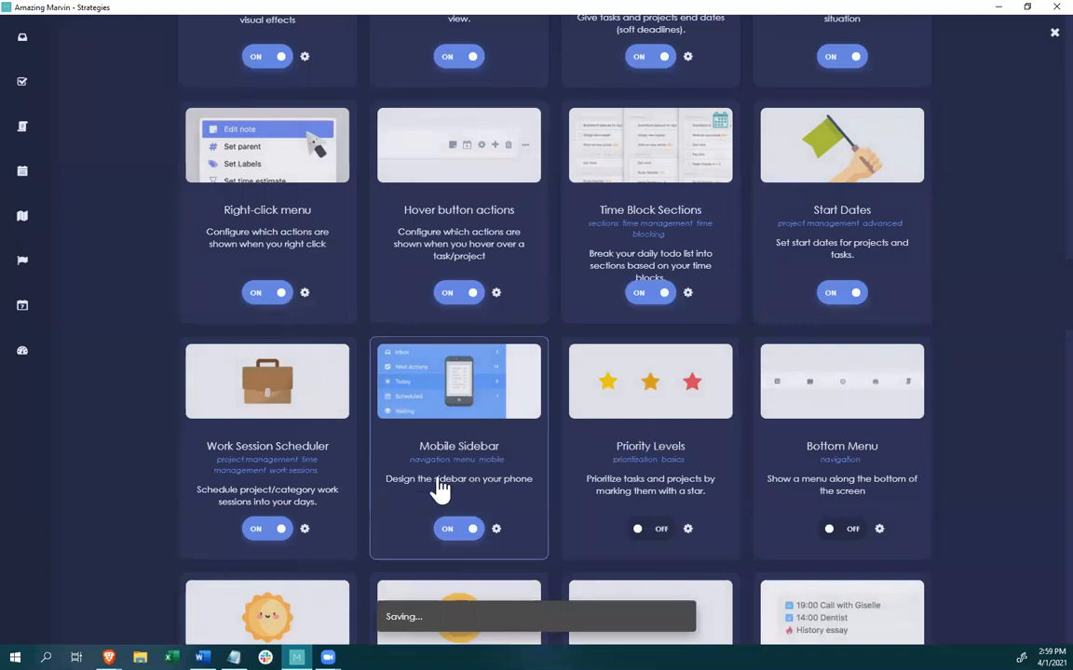
Look through the remaining disabled strategies in the overview, and return to the My Day list.
{"action": "scroll", "coordinate": [600, 461], "scroll_direction": "down", "scroll_amount": 1}
{"action": "scroll", "coordinate": [642, 455], "scroll_direction": "down", "scroll_amount": 4}
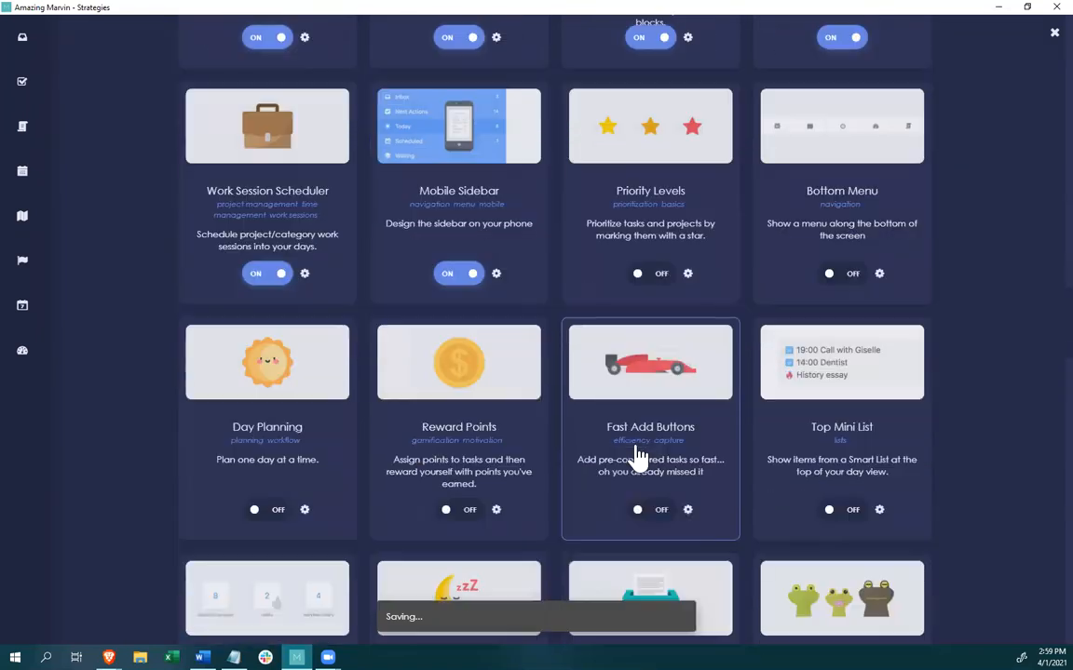
{"action": "scroll", "coordinate": [656, 449], "scroll_direction": "down", "scroll_amount": 1}
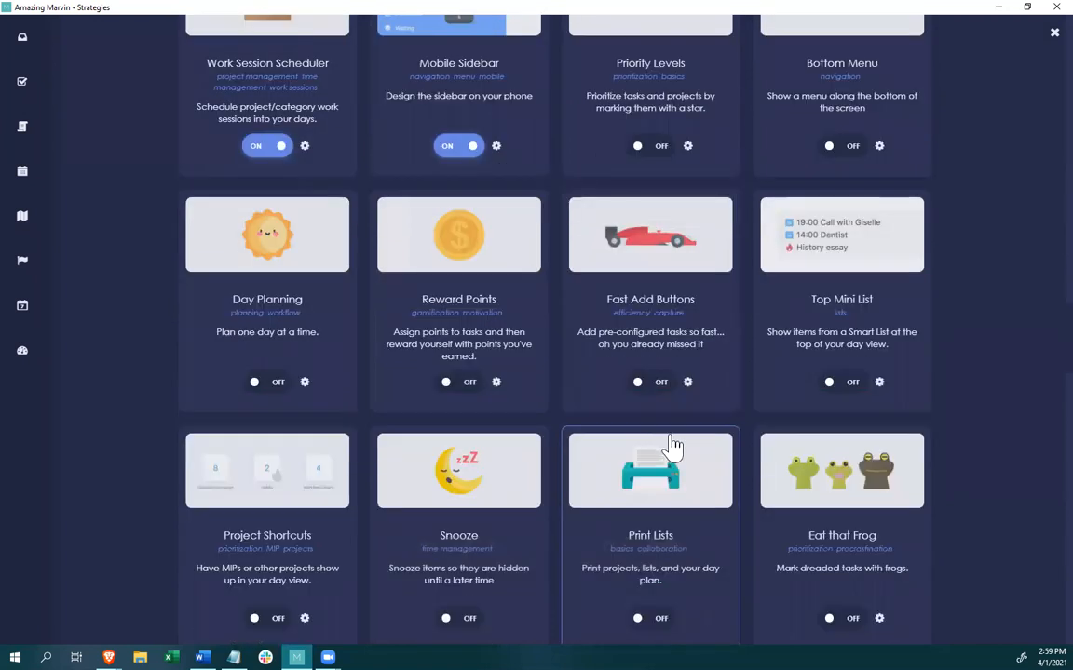
{"action": "scroll", "coordinate": [673, 445], "scroll_direction": "down", "scroll_amount": 5}
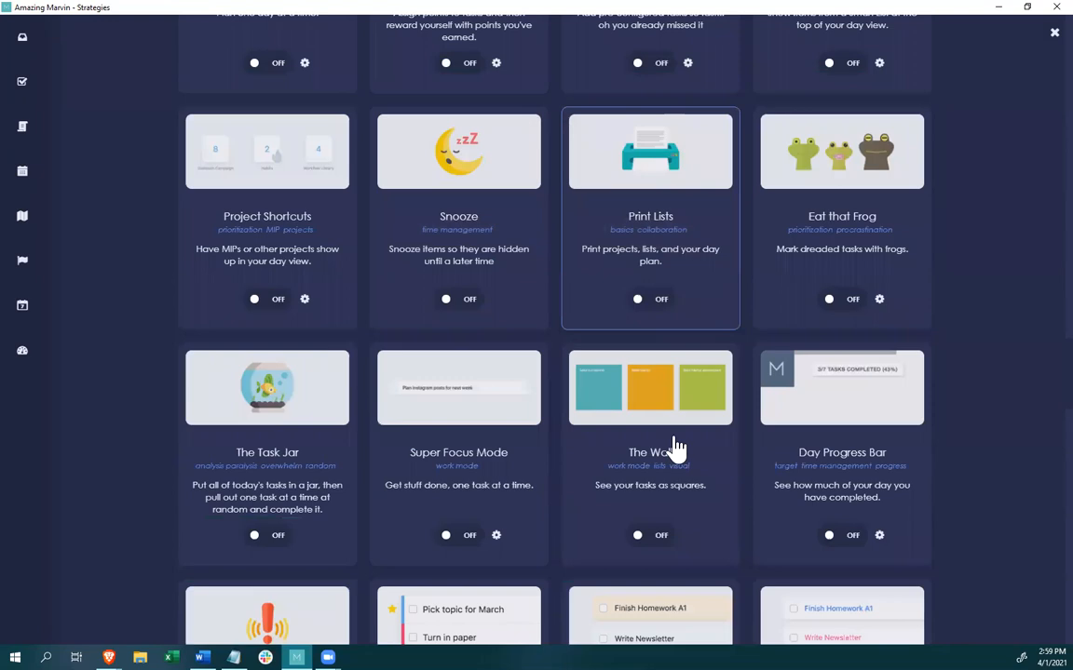
{"action": "scroll", "coordinate": [675, 449], "scroll_direction": "down", "scroll_amount": 9}
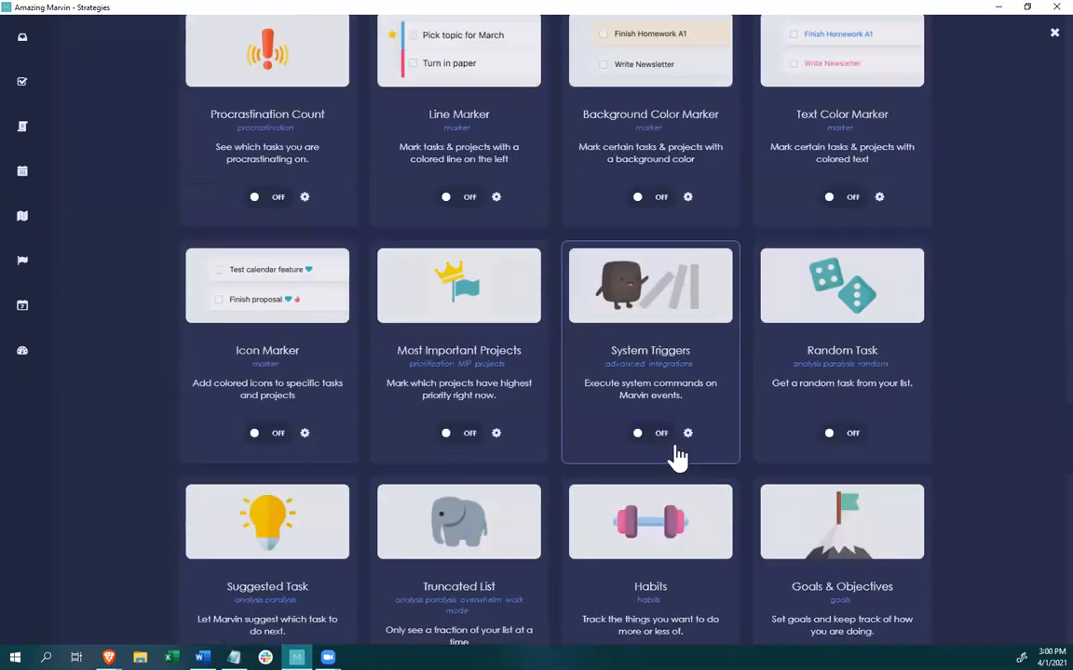
{"action": "scroll", "coordinate": [677, 455], "scroll_direction": "down", "scroll_amount": 8}
{"action": "scroll", "coordinate": [677, 454], "scroll_direction": "up", "scroll_amount": 20}
{"action": "scroll", "coordinate": [689, 459], "scroll_direction": "up", "scroll_amount": 20}
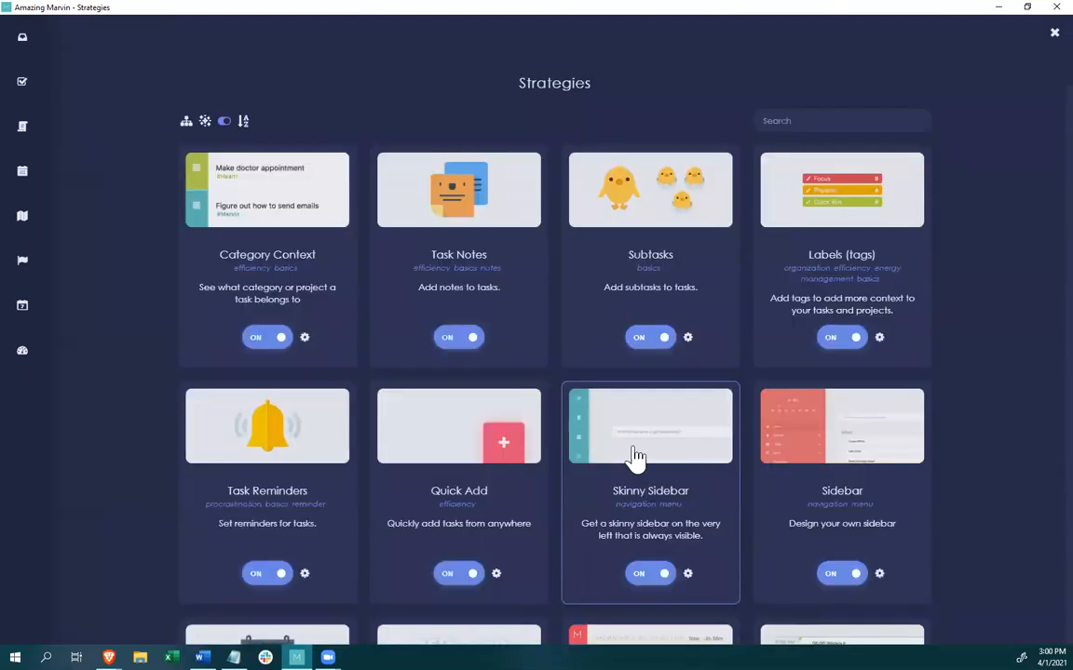
{"action": "left_click", "coordinate": [1041, 37]}
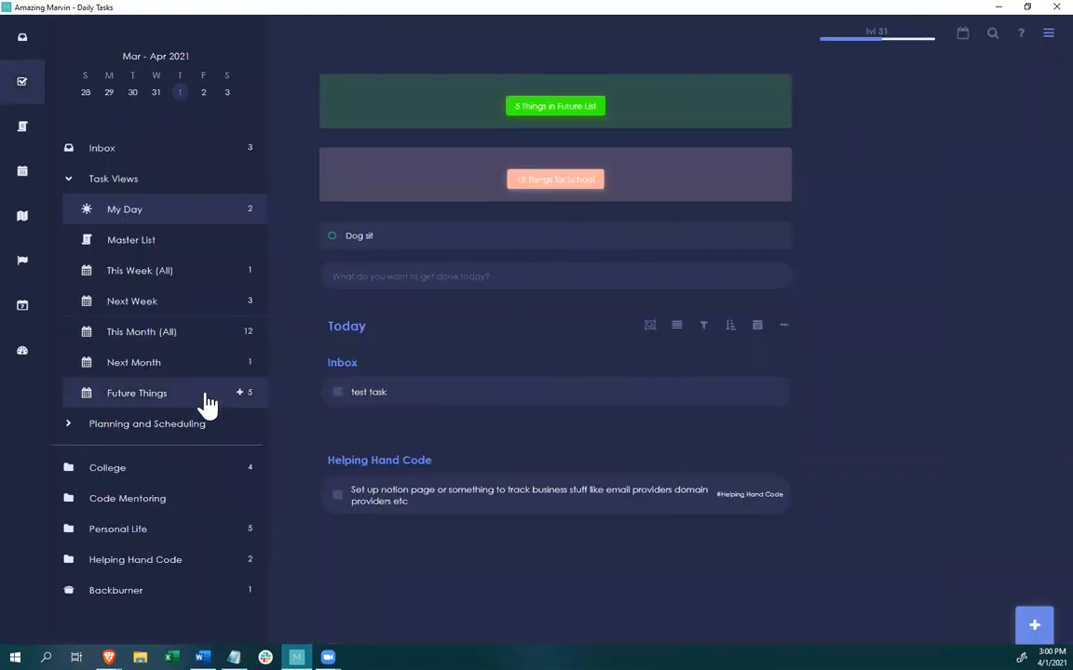
Check the Planning and Scheduling group in the sidebar, and collapse the Task Views group.
{"action": "left_click", "coordinate": [67, 425]}
{"action": "left_click", "coordinate": [68, 425]}
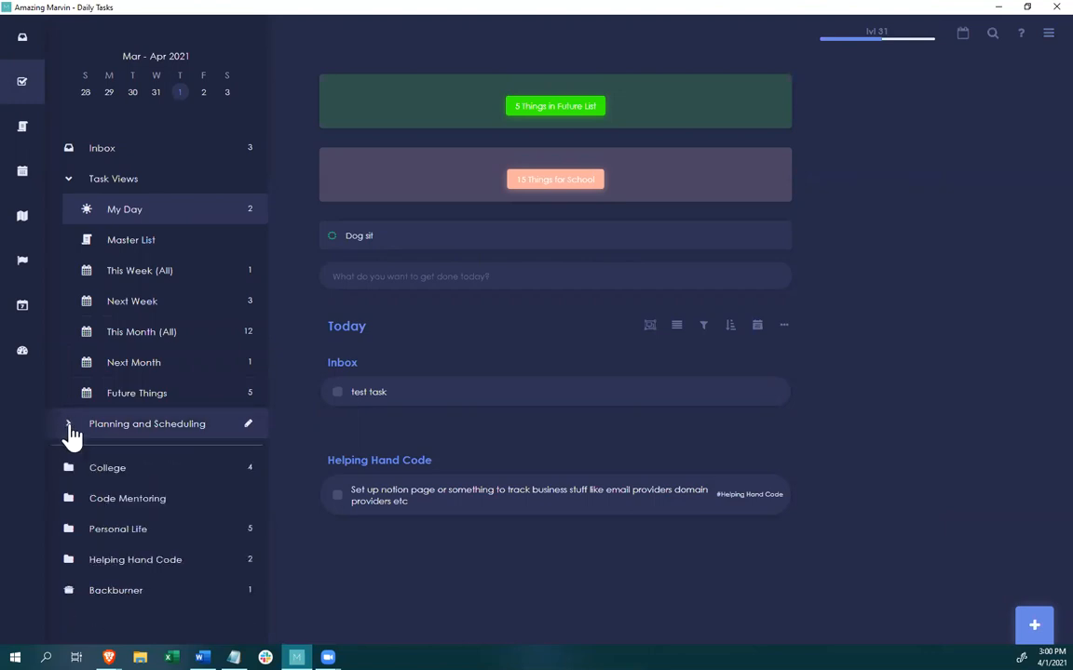
{"action": "left_click", "coordinate": [69, 427]}
{"action": "left_click", "coordinate": [69, 427]}
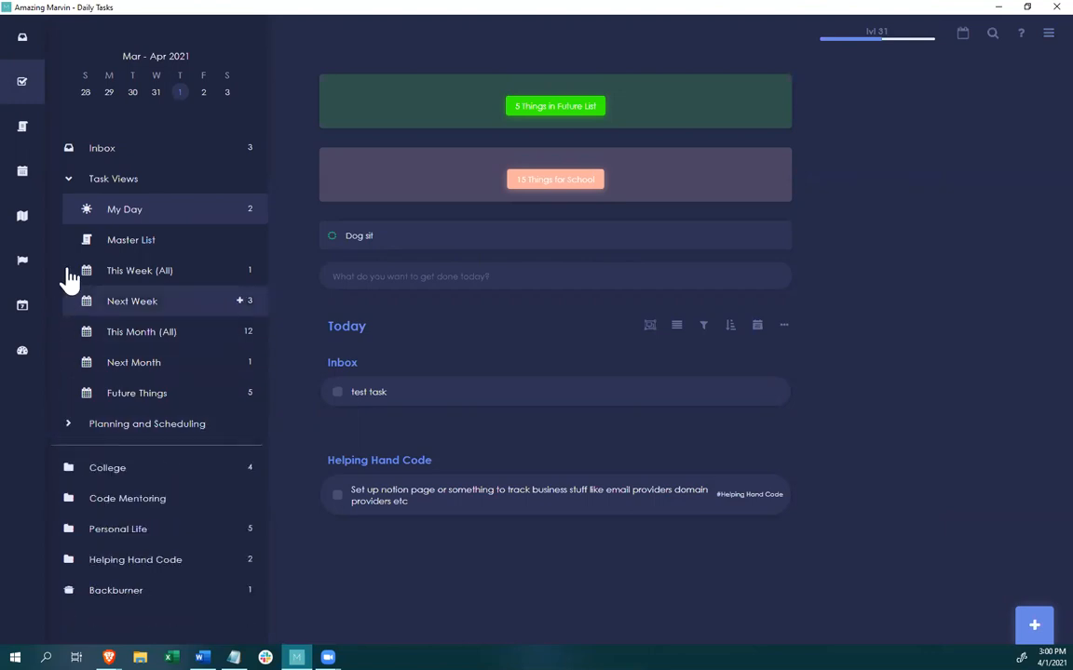
{"action": "left_click", "coordinate": [68, 181]}
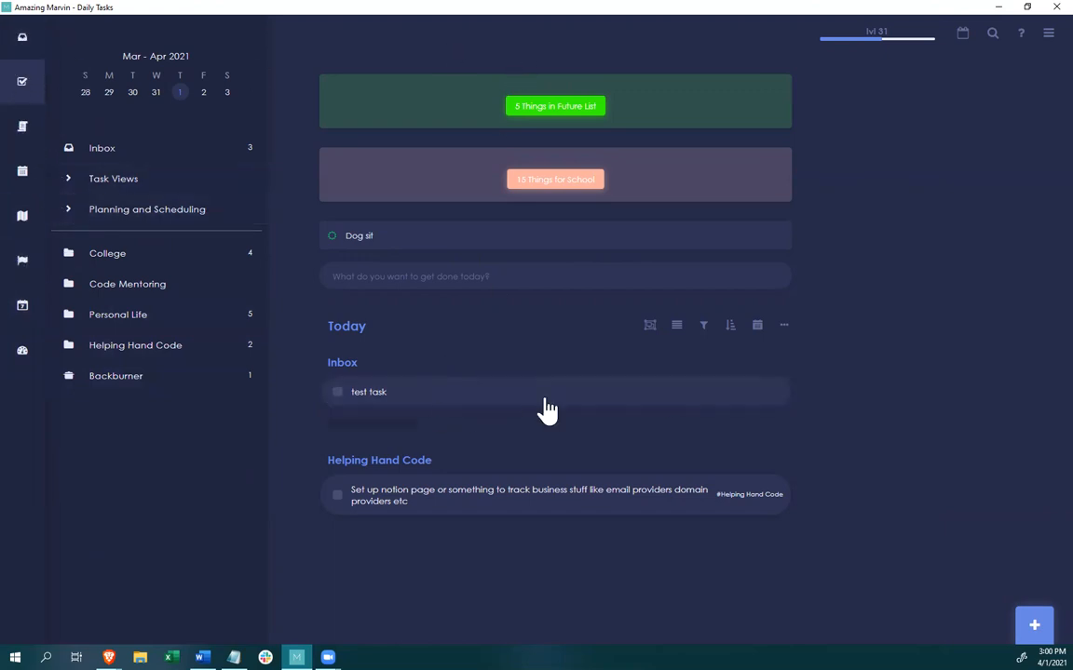
Mark the "test task" in today's Inbox section as done.
{"action": "left_click", "coordinate": [337, 393]}
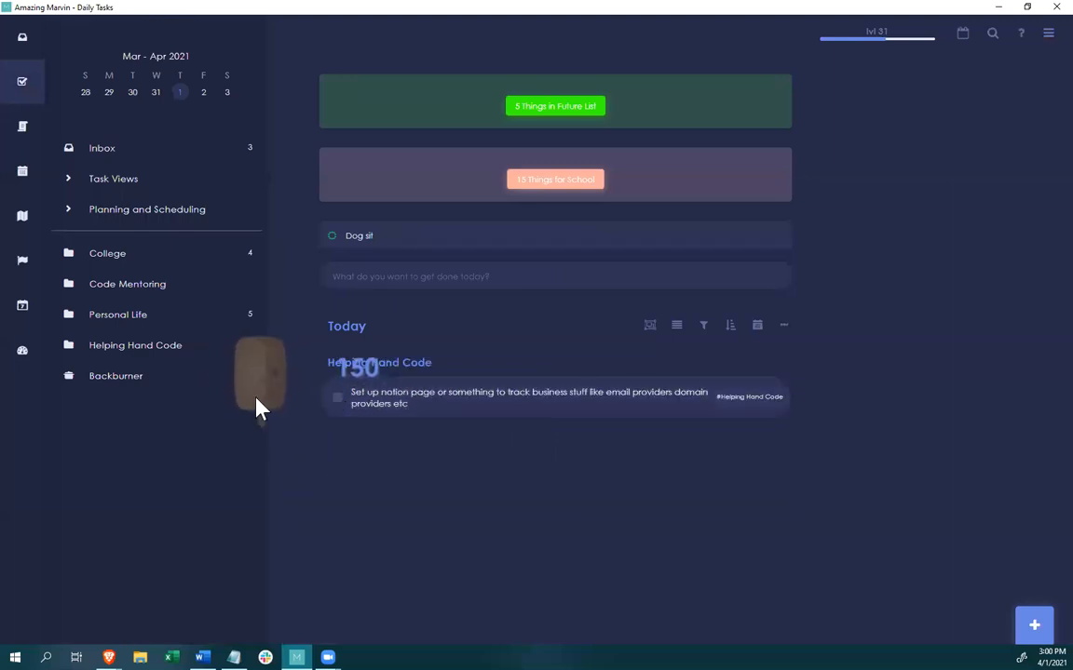